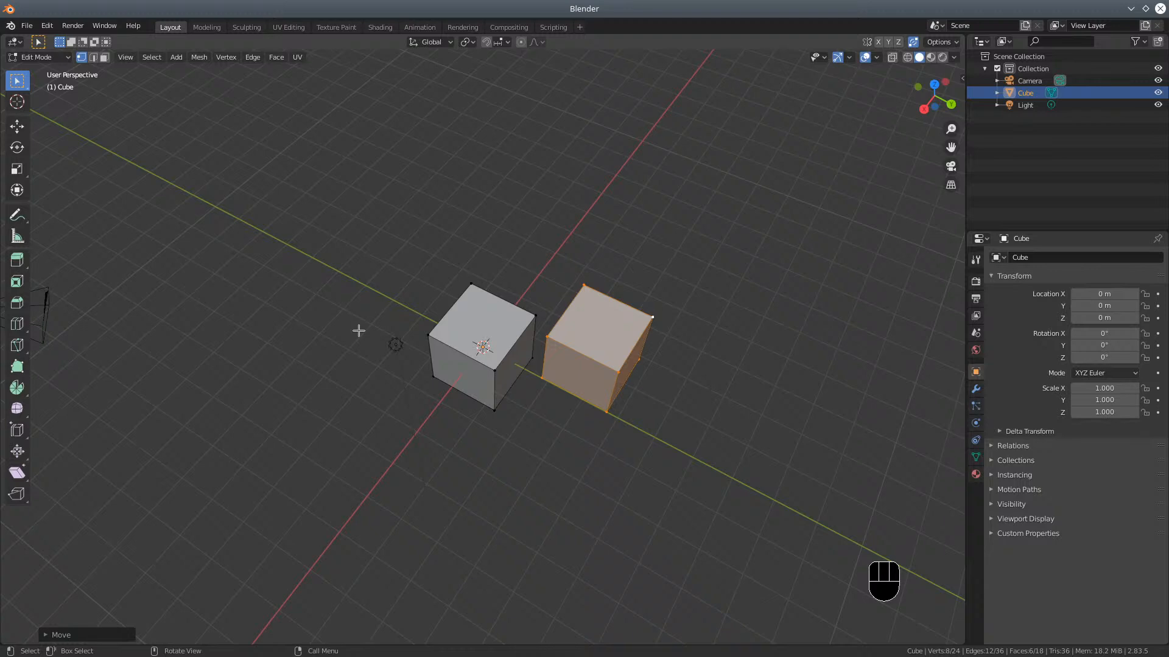
Move the second cube's upper corner vertex closer to the facing top corner of the first cube
{"action": "scroll", "coordinate": [533, 502], "scroll_direction": "up", "scroll_amount": 3}
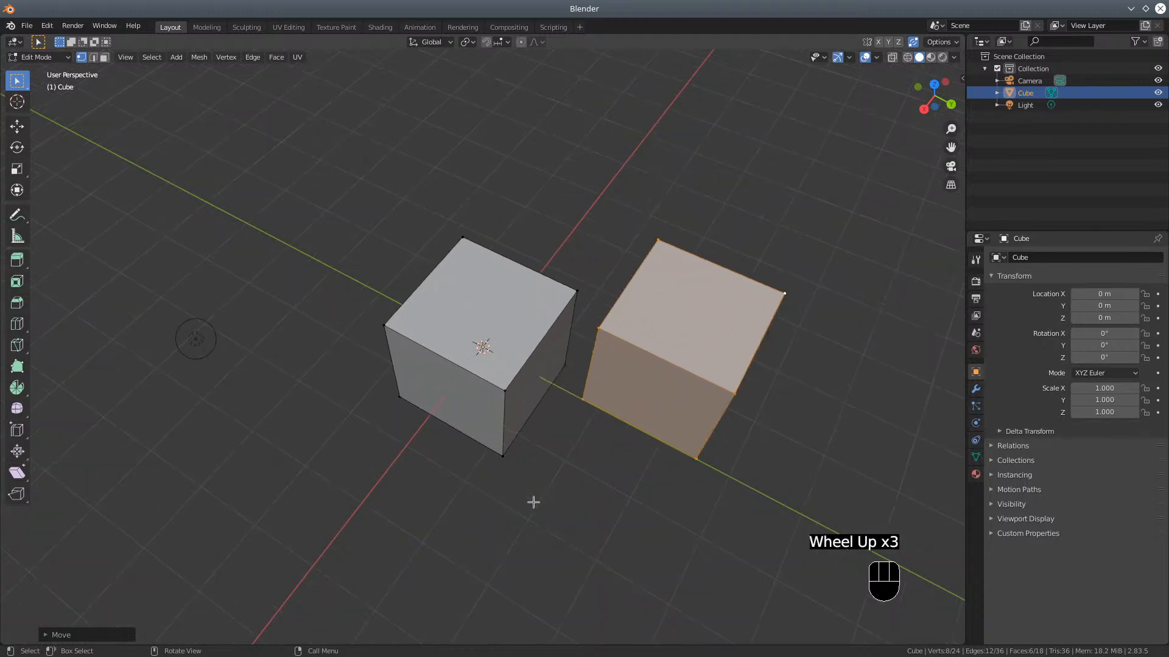
{"action": "middle_click_drag", "start_coordinate": [532, 498], "coordinate": [601, 465]}
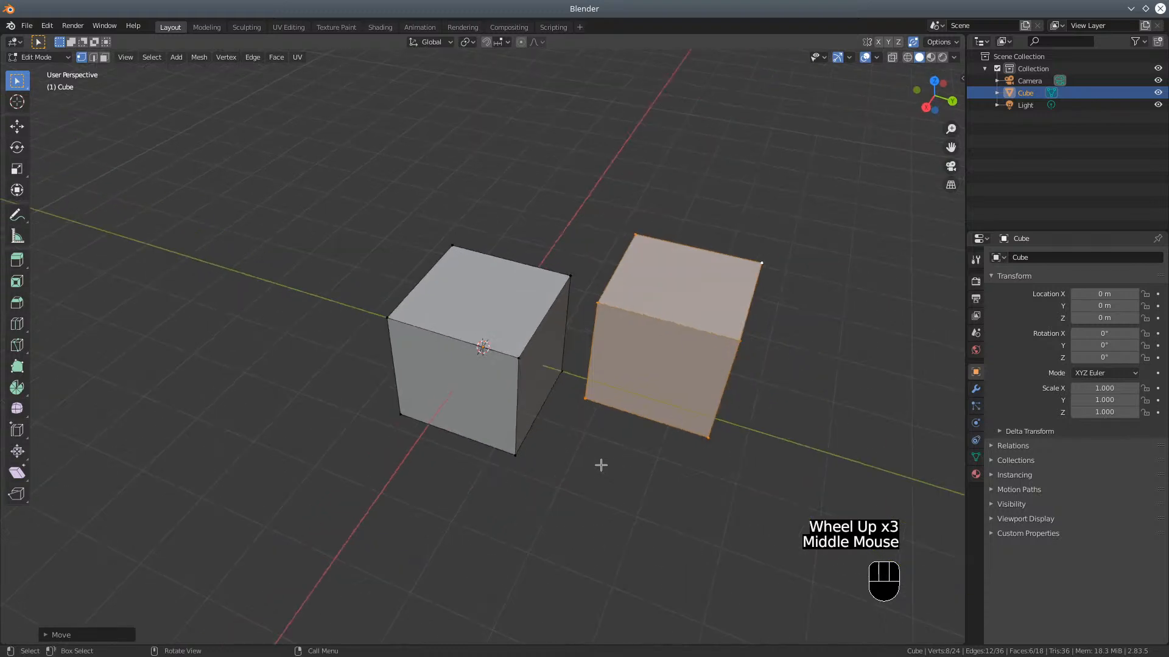
{"action": "left_click", "coordinate": [598, 306]}
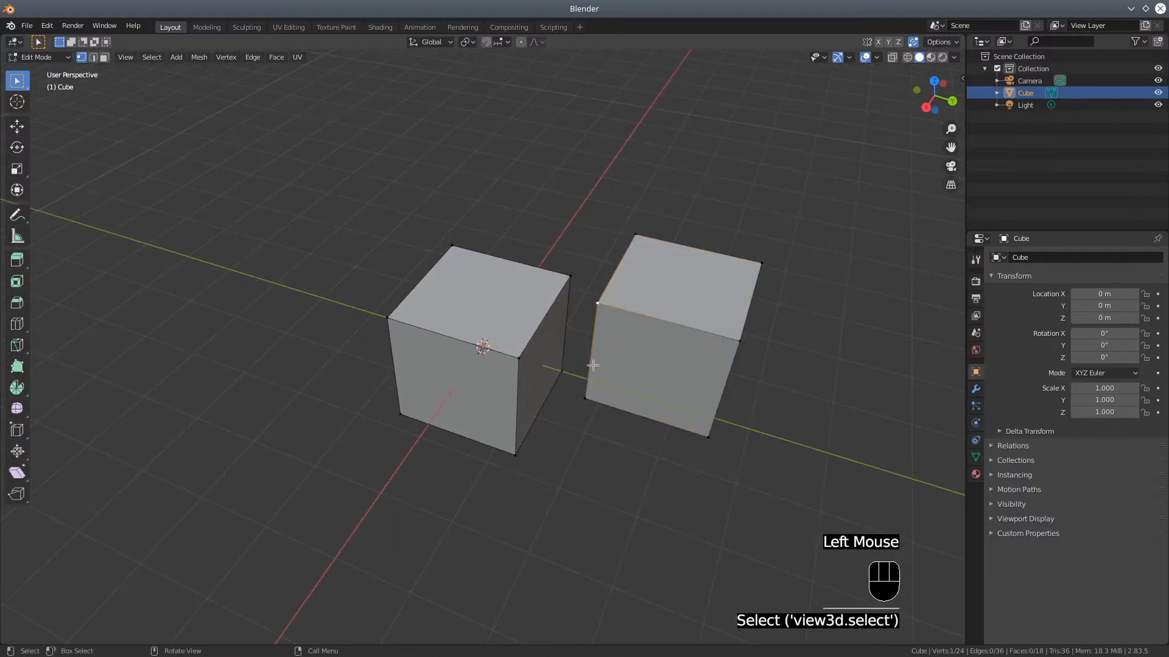
{"action": "key", "text": "g"}
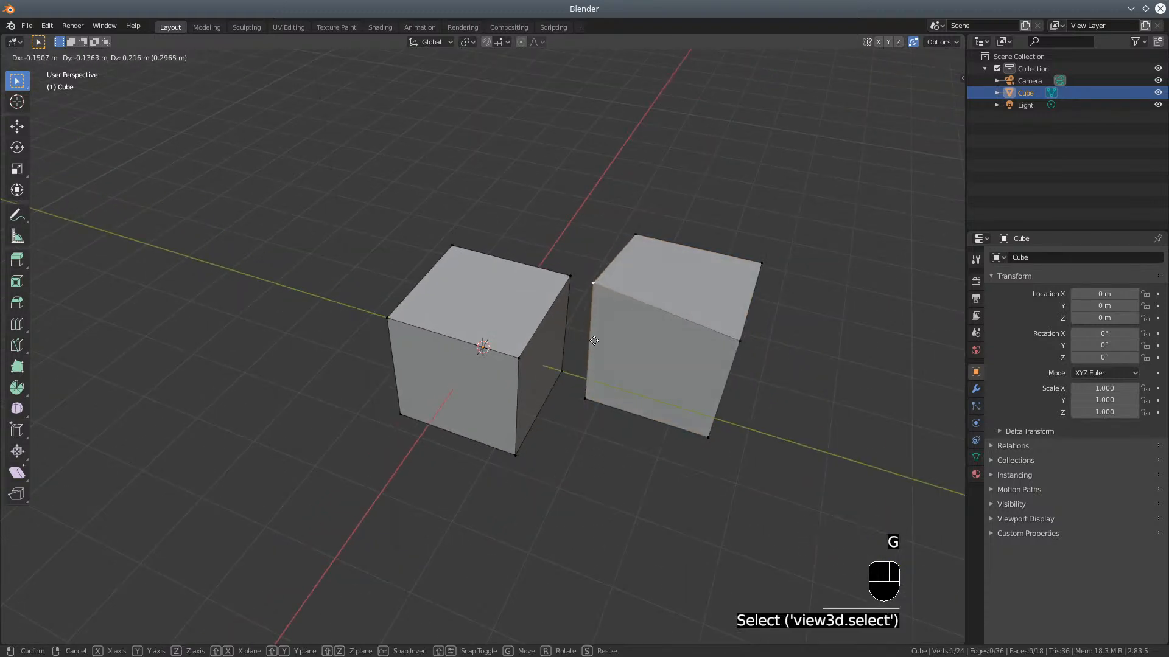
{"action": "left_click", "coordinate": [581, 343]}
{"action": "middle_click_drag", "start_coordinate": [647, 464], "coordinate": [597, 466]}
Switch to Kate and copy the Beginner Class stream link from blender_class.txt
{"action": "mouse_move", "coordinate": [768, 655]}
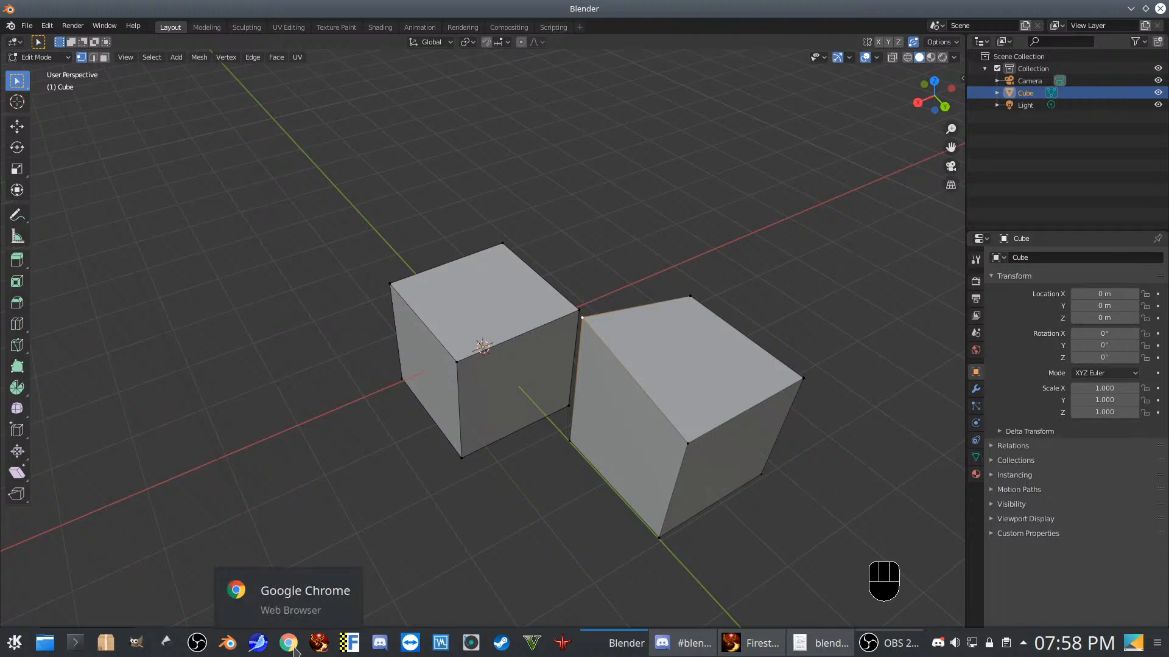
{"action": "left_click", "coordinate": [831, 654]}
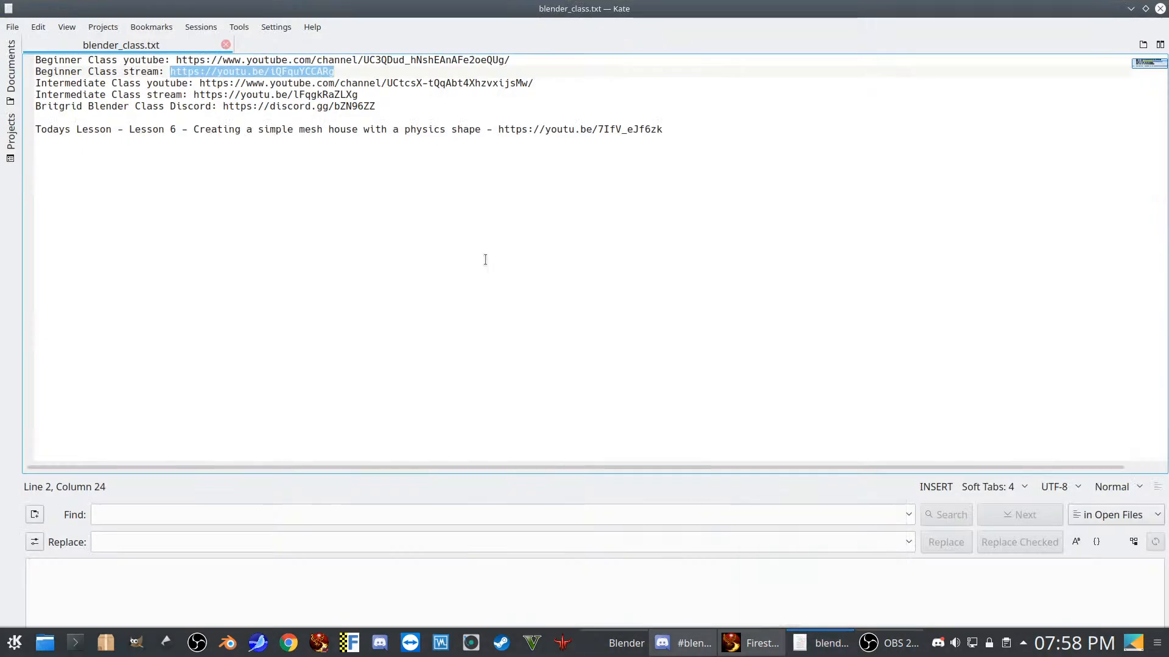
{"action": "right_click", "coordinate": [299, 77]}
{"action": "left_click", "coordinate": [323, 95]}
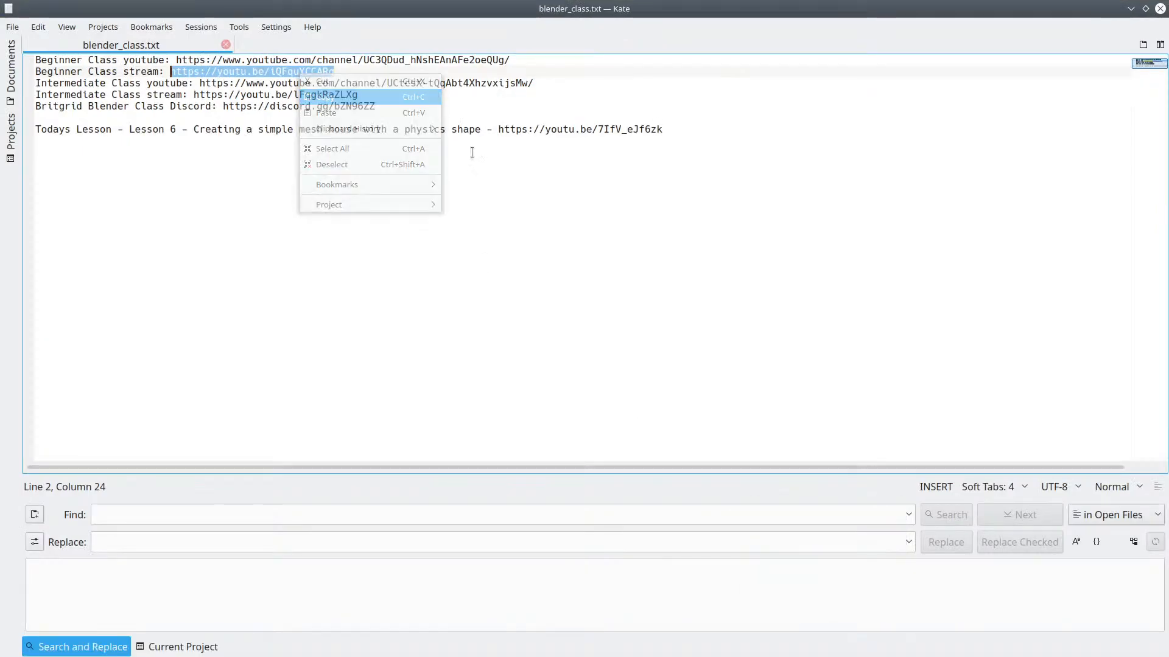
{"action": "left_click", "coordinate": [1131, 9]}
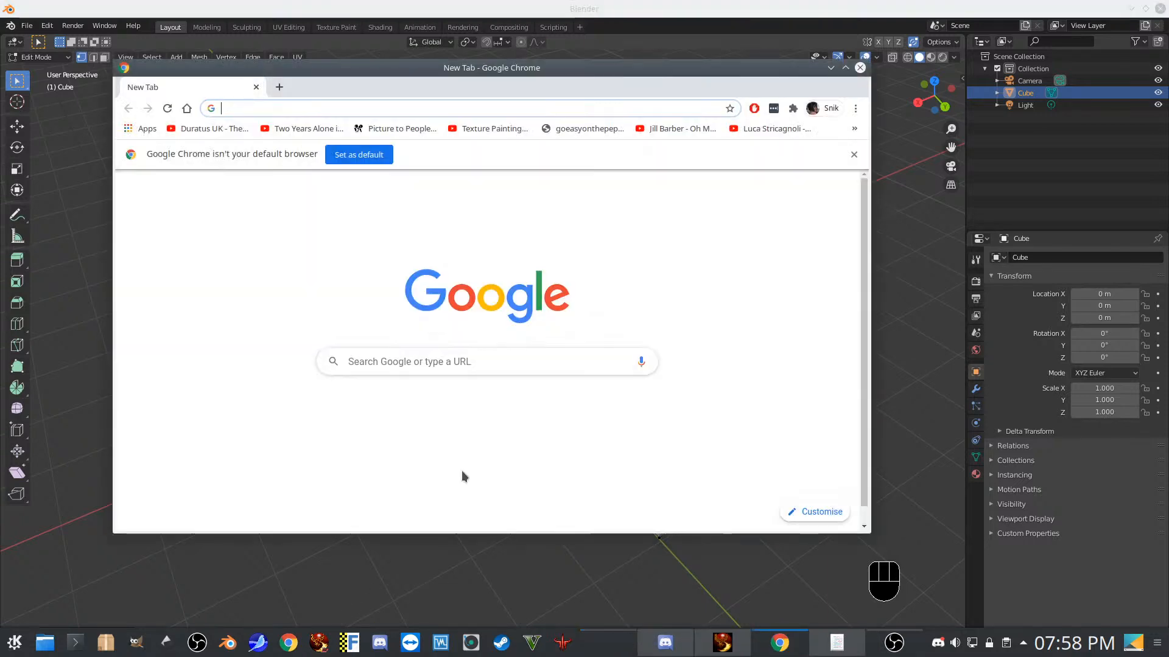
Open the copied stream link in Chrome to check it, and close the browser
{"action": "right_click", "coordinate": [243, 106]}
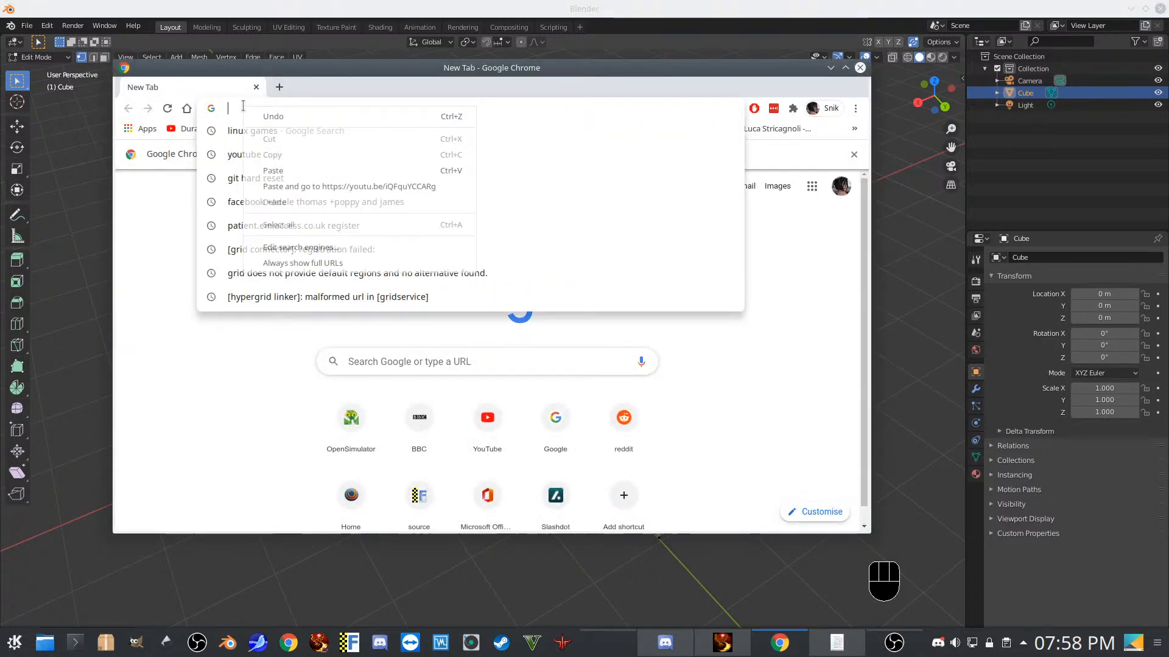
{"action": "left_click", "coordinate": [287, 171]}
{"action": "key", "text": "Return"}
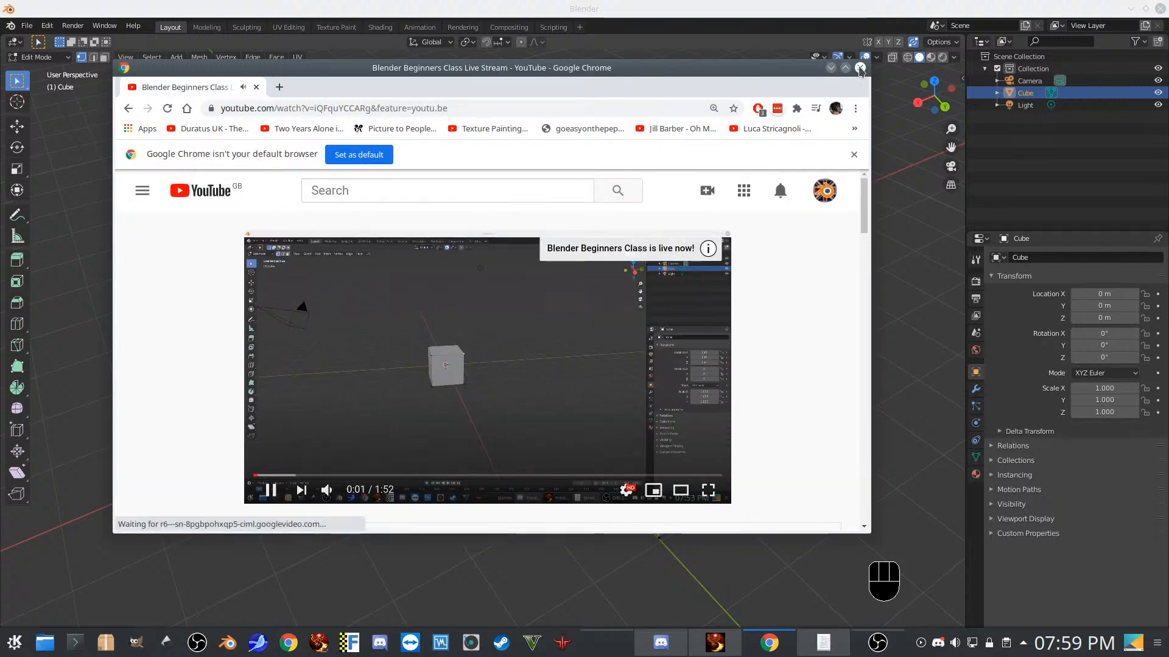
{"action": "left_click", "coordinate": [860, 68]}
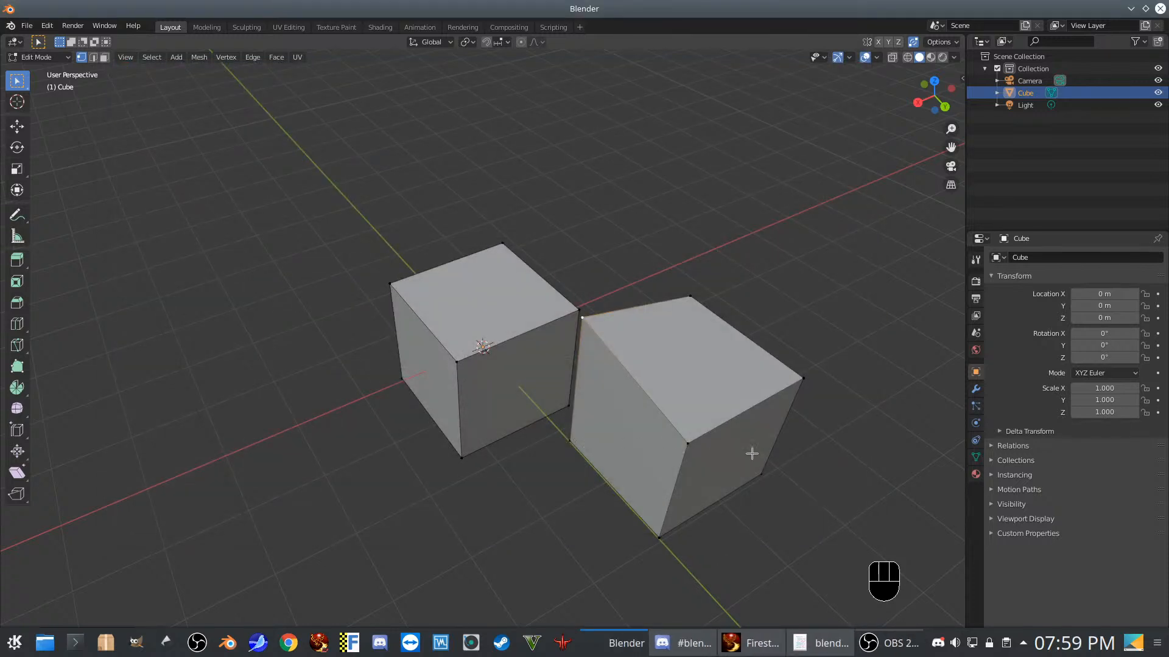
Return to blender_class.txt in Kate and copy the Beginner Class stream link again
{"action": "left_click", "coordinate": [814, 645]}
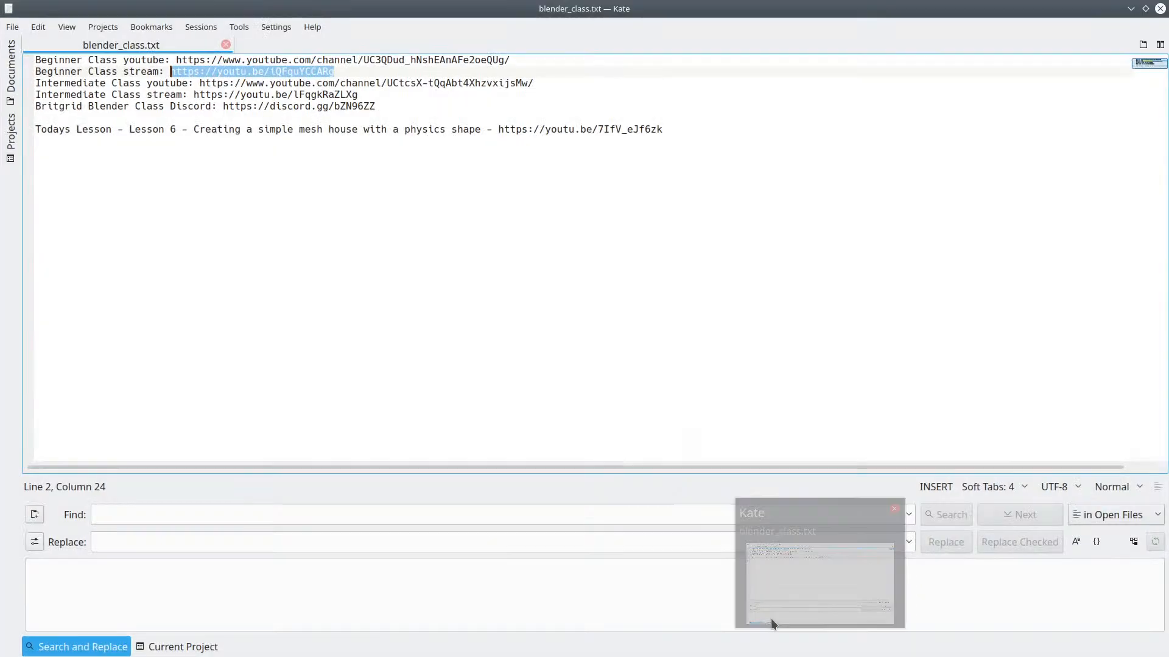
{"action": "right_click", "coordinate": [242, 74]}
{"action": "left_click", "coordinate": [273, 97]}
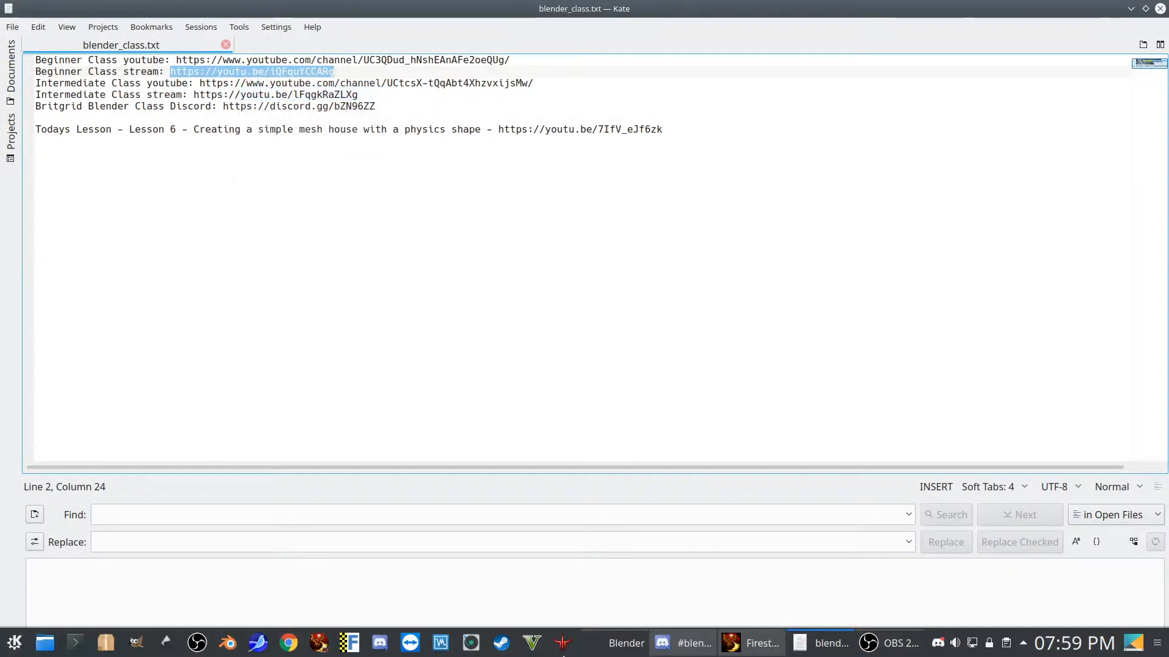
{"action": "mouse_move", "coordinate": [733, 653]}
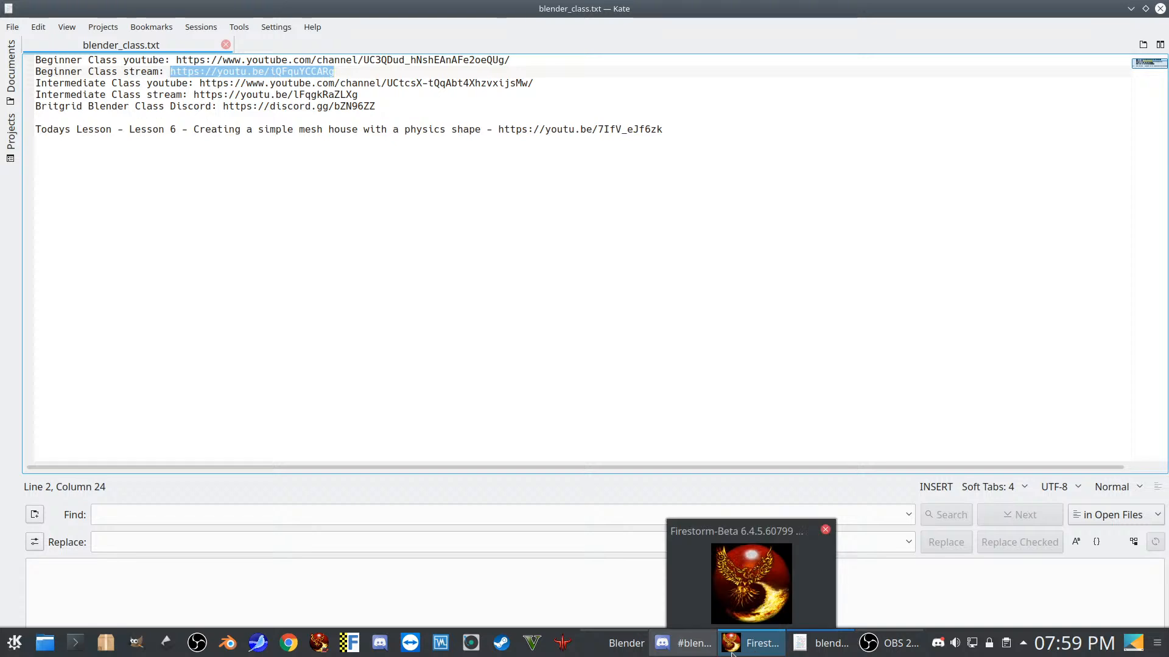
{"action": "left_click", "coordinate": [733, 652]}
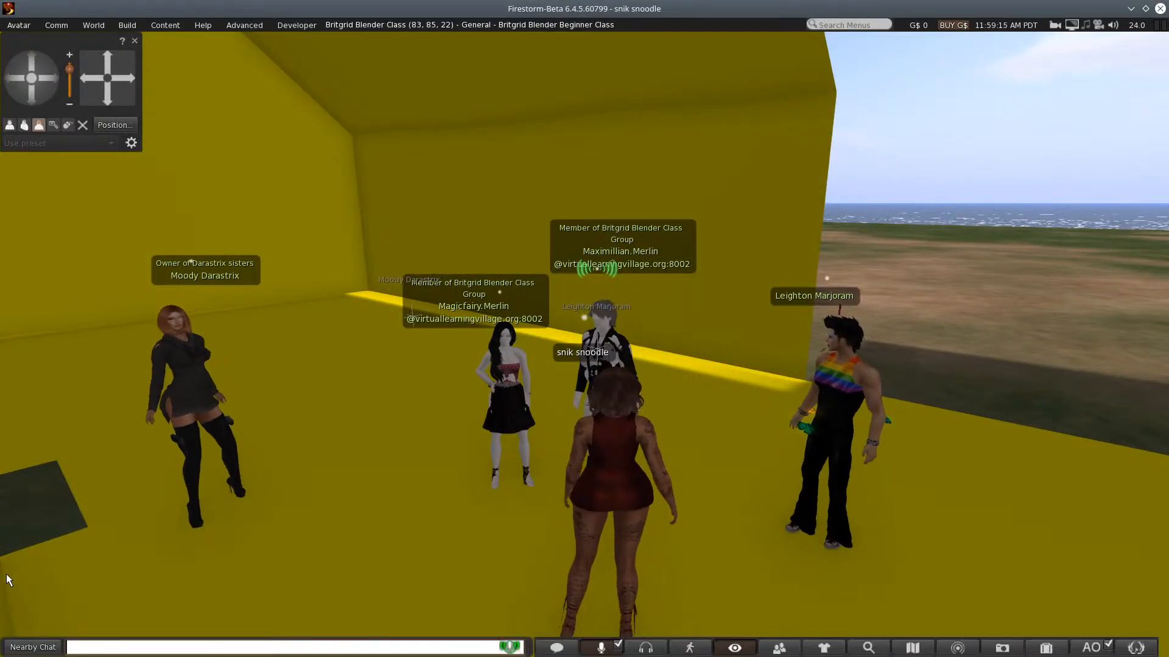
{"action": "right_click", "coordinate": [87, 646]}
{"action": "left_click", "coordinate": [96, 608]}
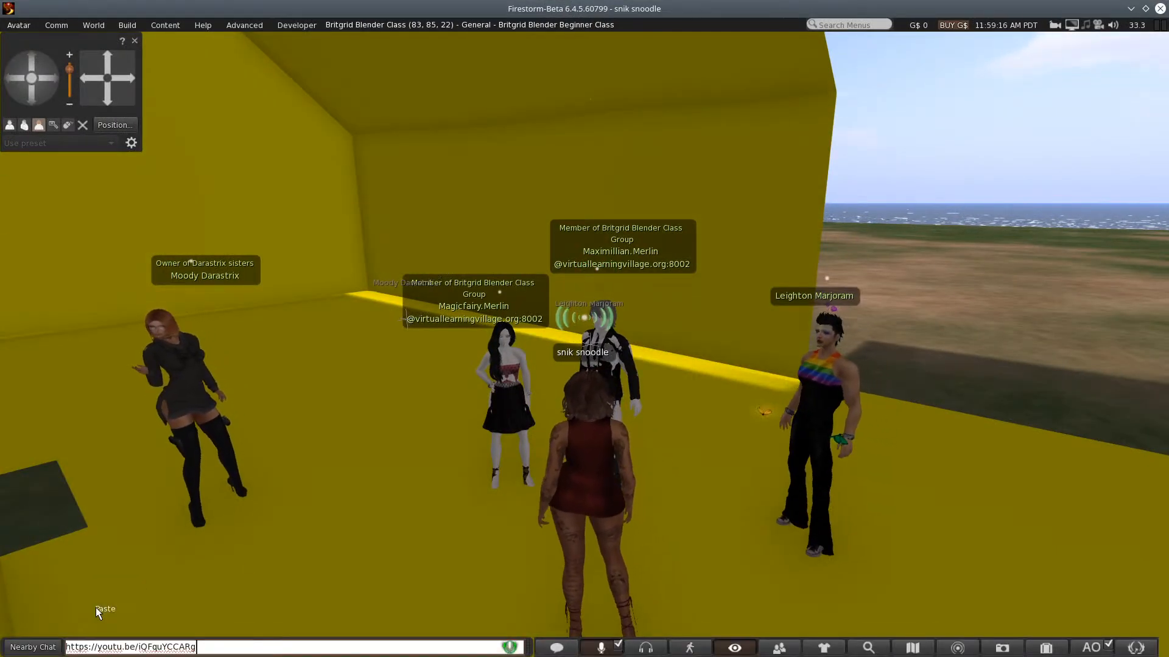
{"action": "key", "text": "Return"}
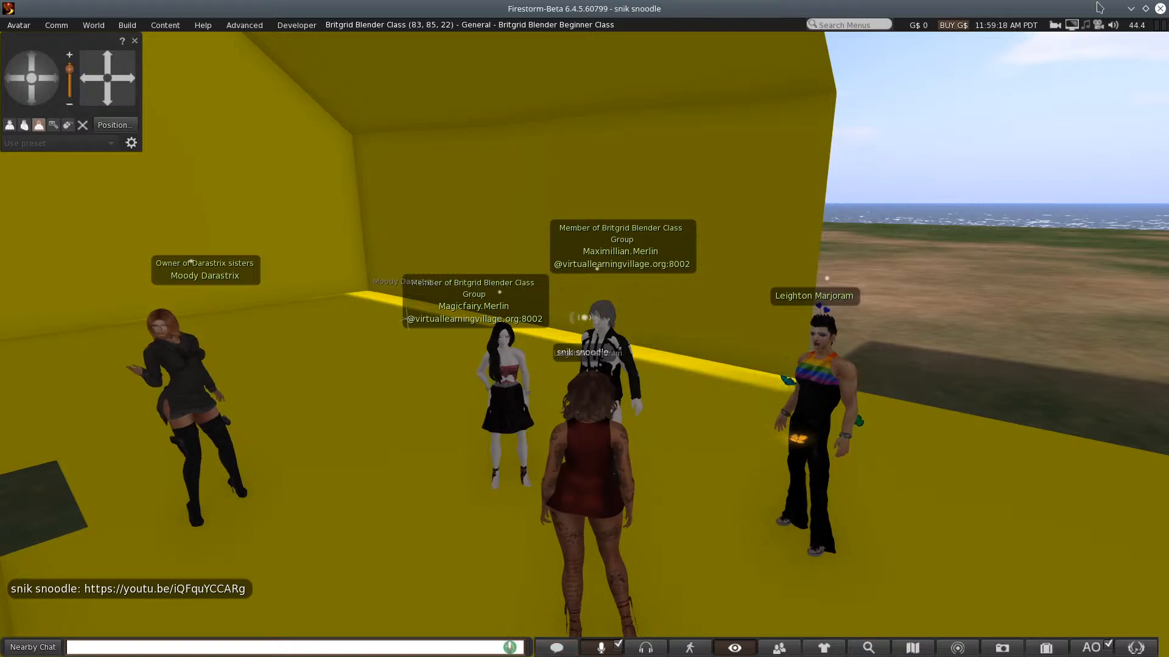
{"action": "left_click", "coordinate": [1130, 9]}
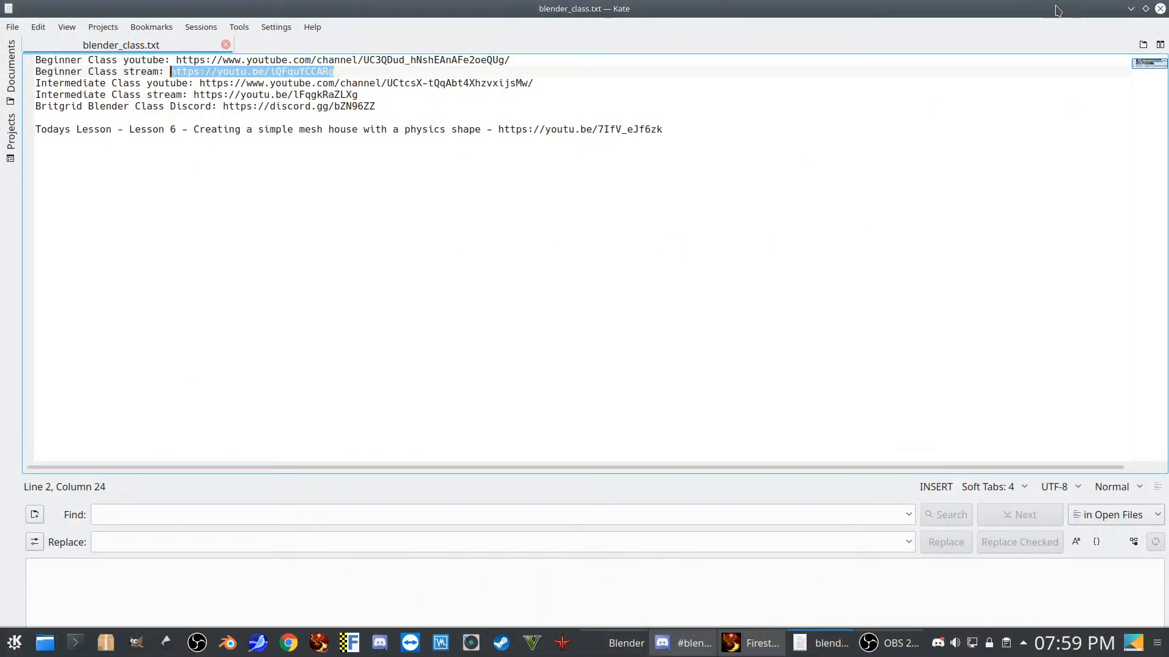
{"action": "left_click", "coordinate": [1131, 8]}
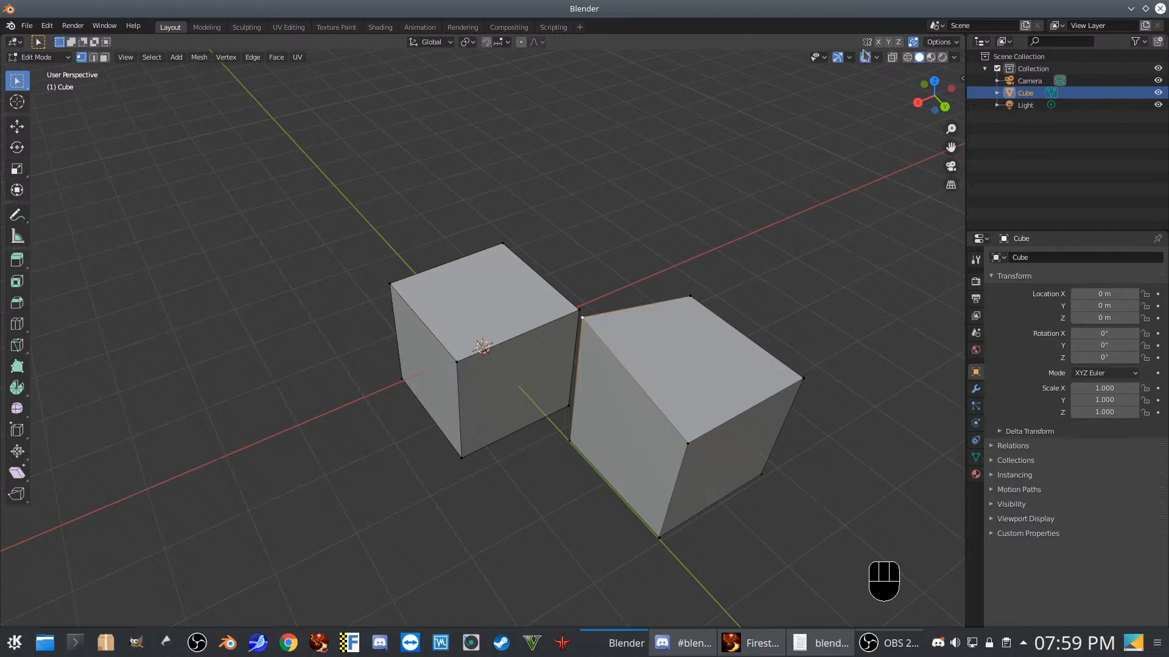
Toggle Auto Merge Vertices off and back on
{"action": "left_click", "coordinate": [914, 43]}
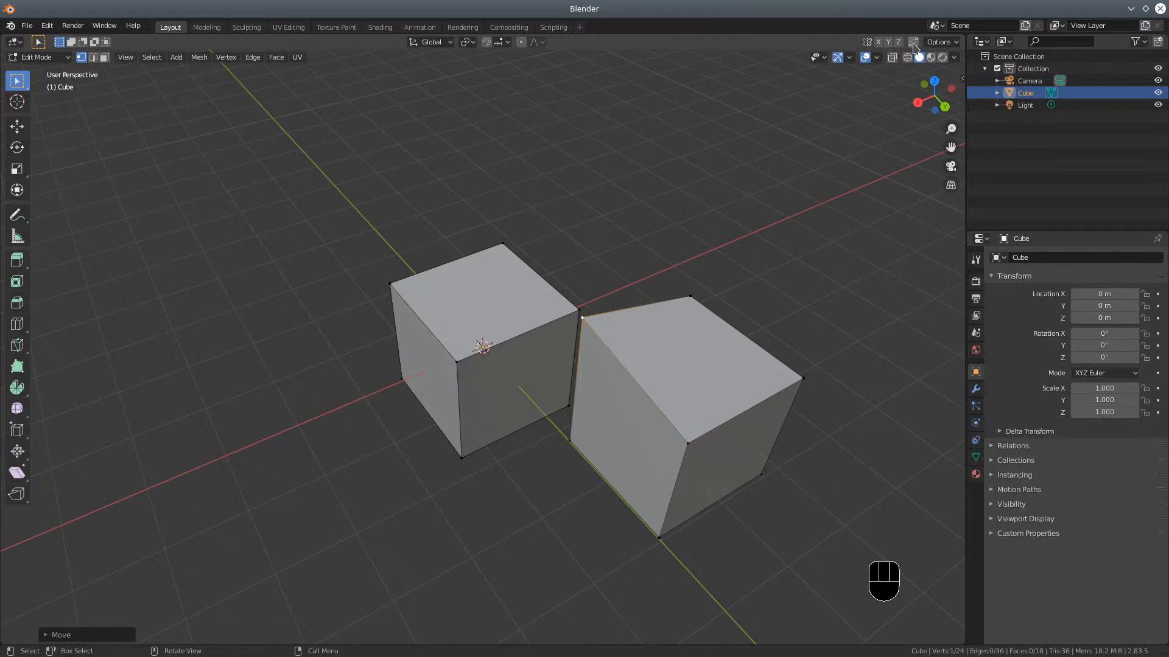
{"action": "left_click", "coordinate": [915, 43]}
{"action": "middle_click_drag", "start_coordinate": [633, 337], "coordinate": [637, 335]}
{"action": "scroll", "coordinate": [629, 344], "scroll_direction": "up", "scroll_amount": 3}
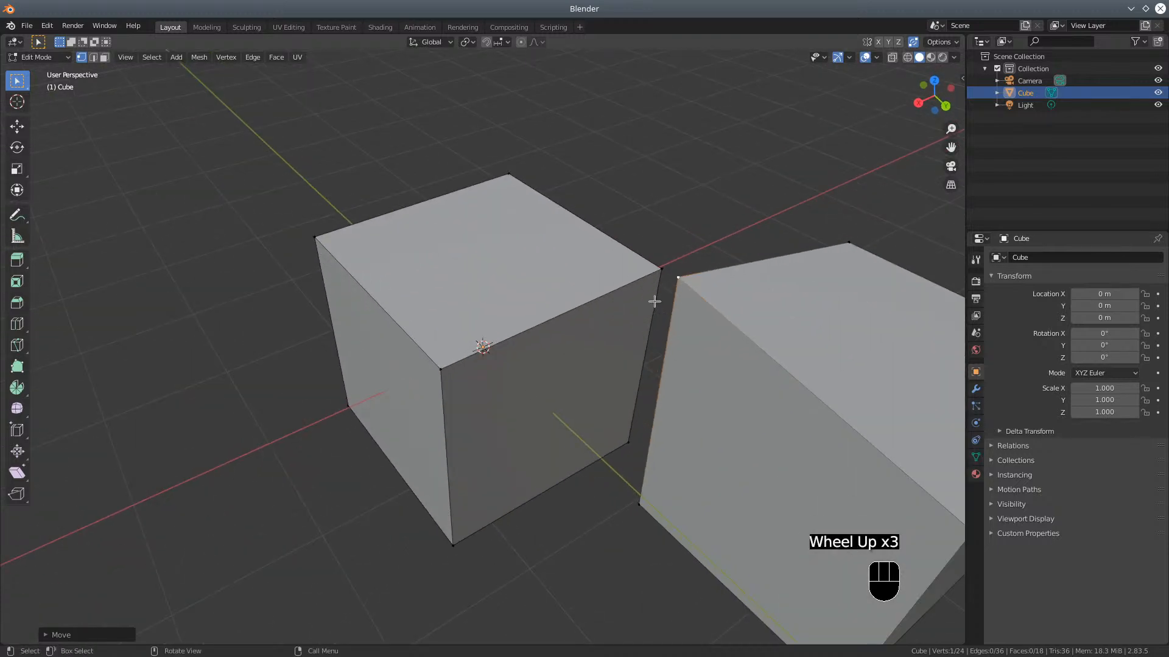
Enable snapping and set the snap target to Vertex
{"action": "left_click", "coordinate": [486, 42]}
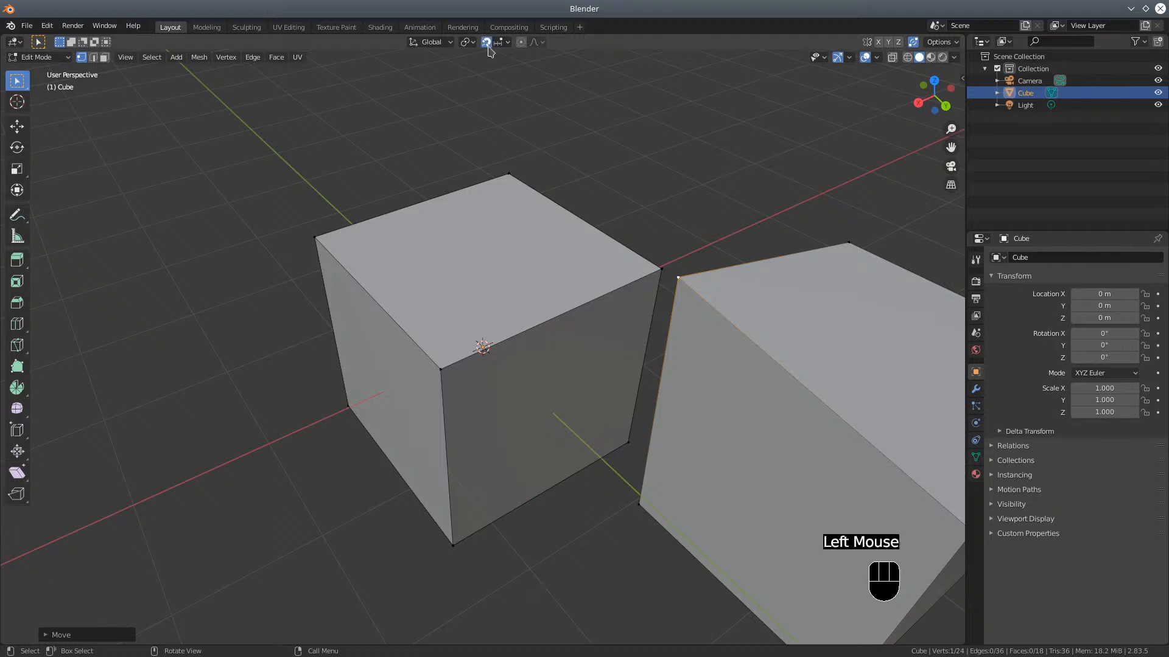
{"action": "left_click", "coordinate": [508, 43]}
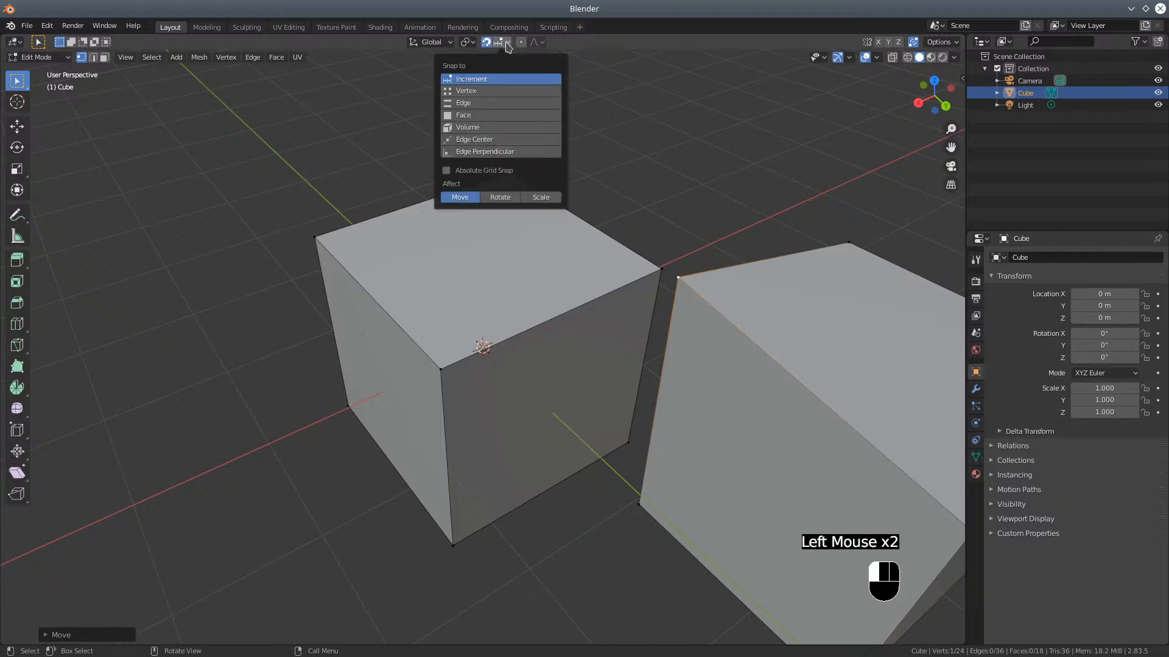
{"action": "left_click", "coordinate": [475, 91]}
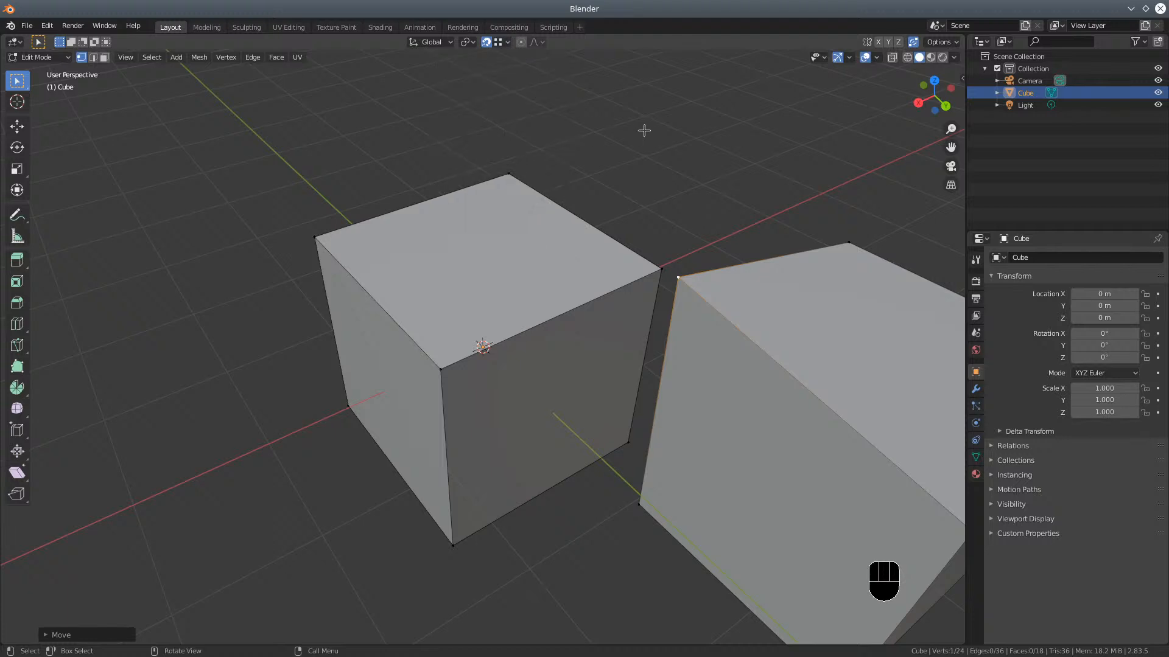
Move the second cube's upper corner vertex with snapping onto the nearest top corner of the first cube, merging the two
{"action": "left_click", "coordinate": [678, 253]}
{"action": "left_click", "coordinate": [680, 277]}
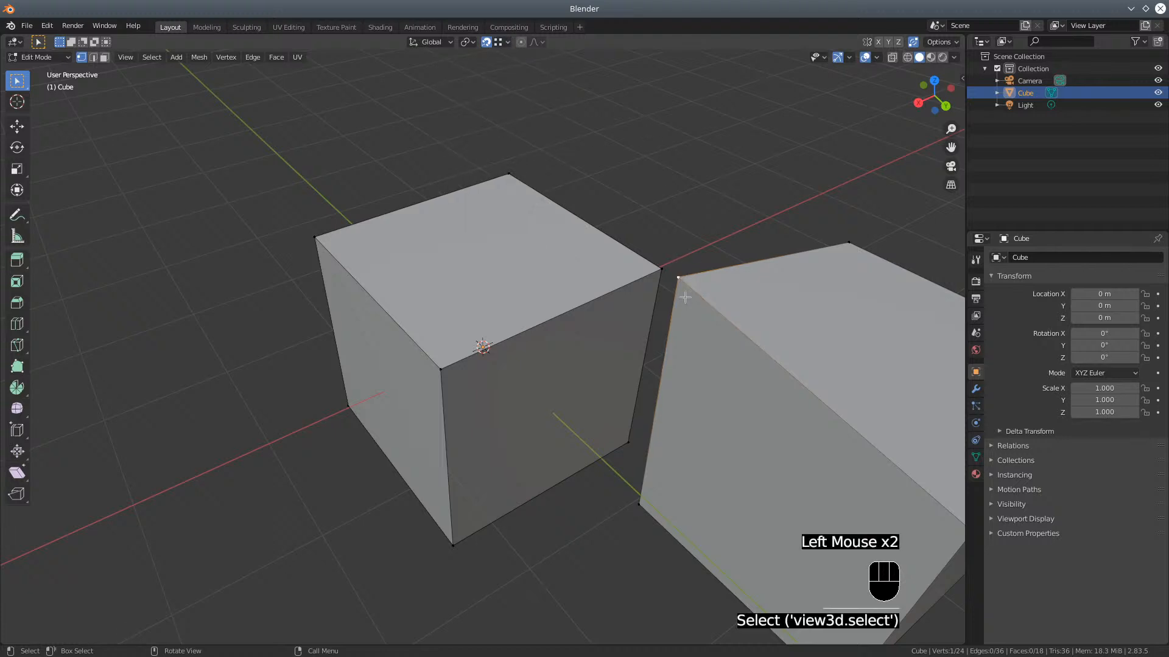
{"action": "key", "text": "g"}
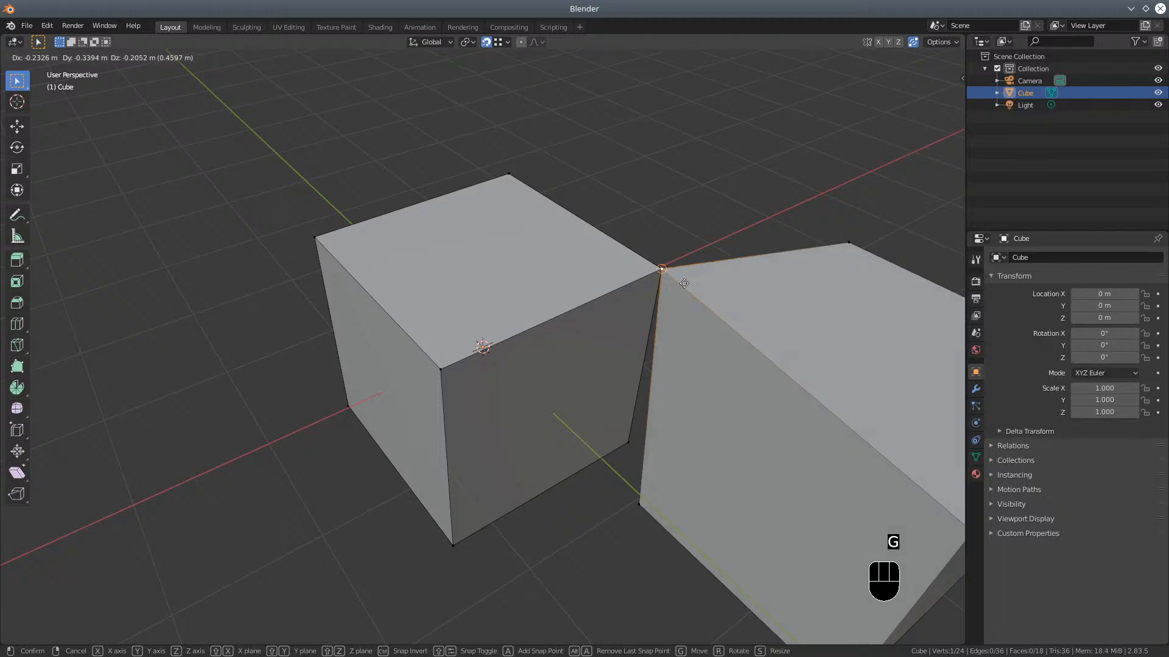
{"action": "key", "text": "ctrl"}
{"action": "key", "text": "ctrl"}
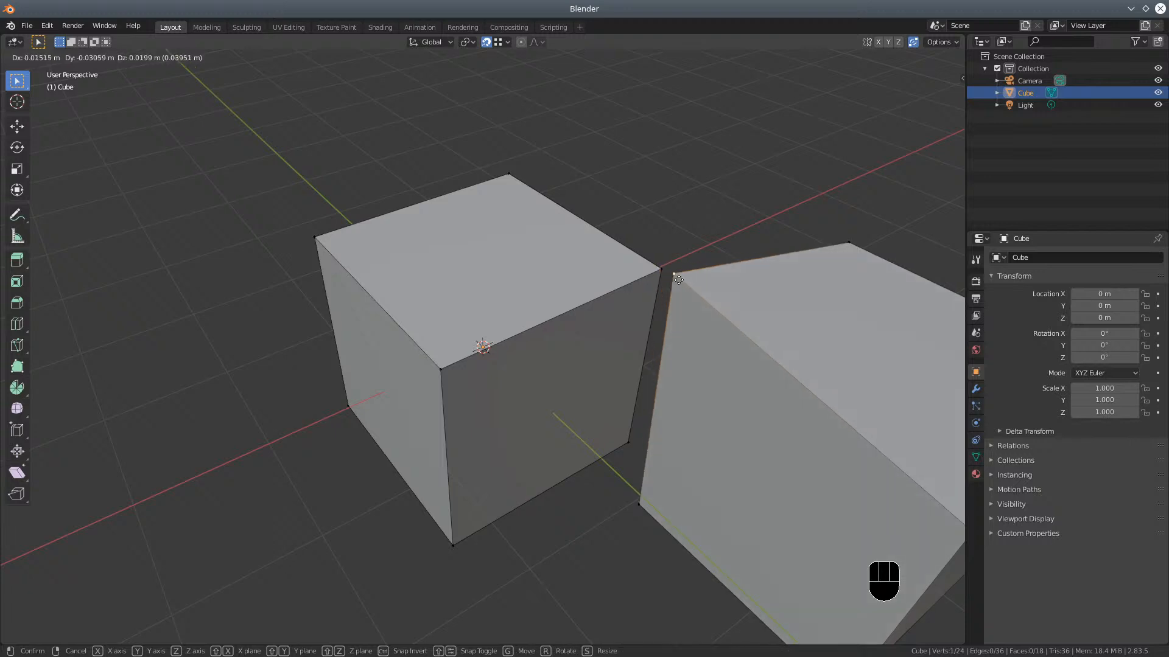
{"action": "left_click", "coordinate": [673, 275]}
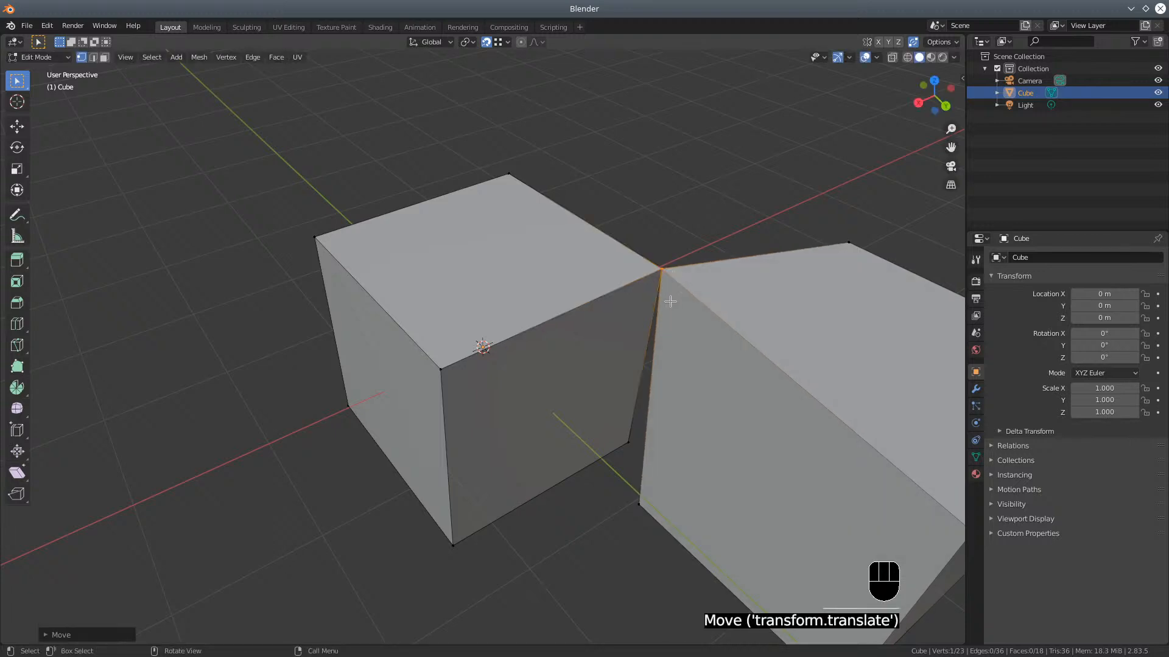
Switch the viewport to wireframe shading and deselect all the mesh vertices
{"action": "mouse_move", "coordinate": [670, 301]}
{"action": "middle_mouse_down"}
{"action": "mouse_move", "coordinate": [652, 308]}
{"action": "mouse_move", "coordinate": [670, 301]}
{"action": "middle_mouse_up"}
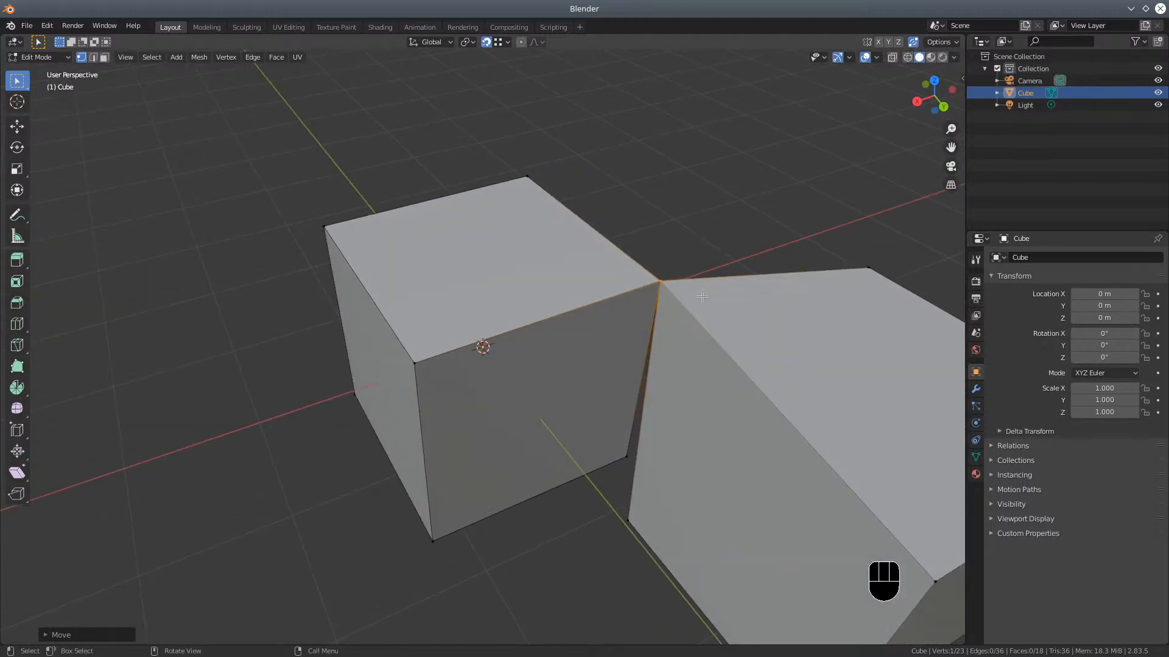
{"action": "scroll", "coordinate": [702, 296], "scroll_direction": "up", "scroll_amount": 1}
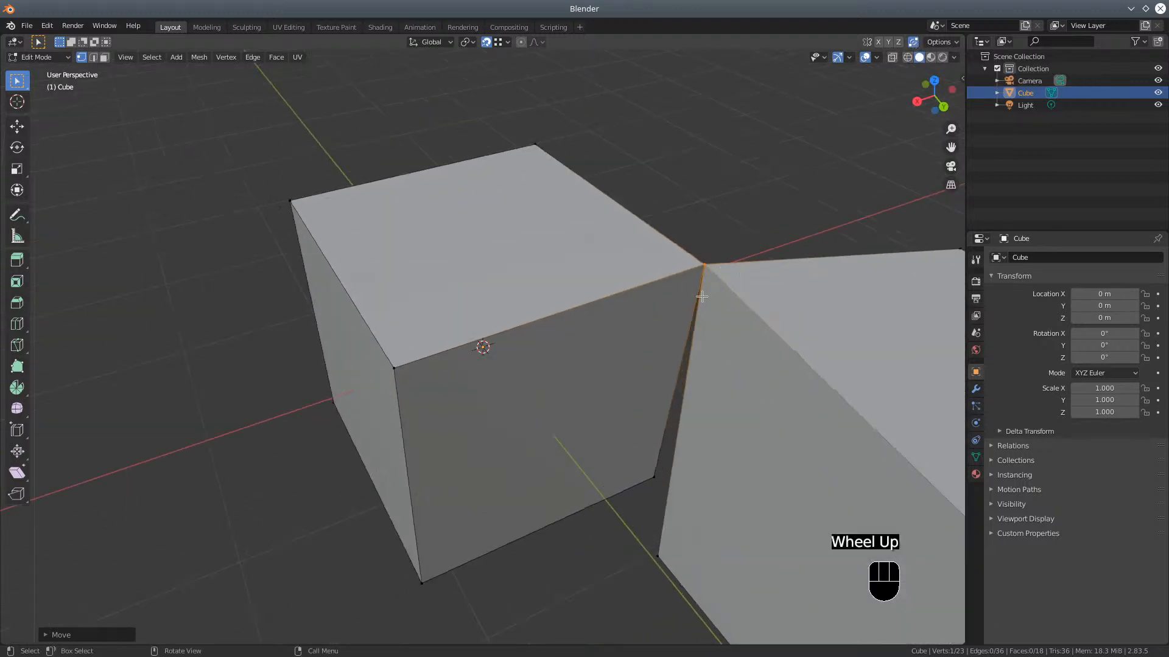
{"action": "left_click", "coordinate": [908, 57]}
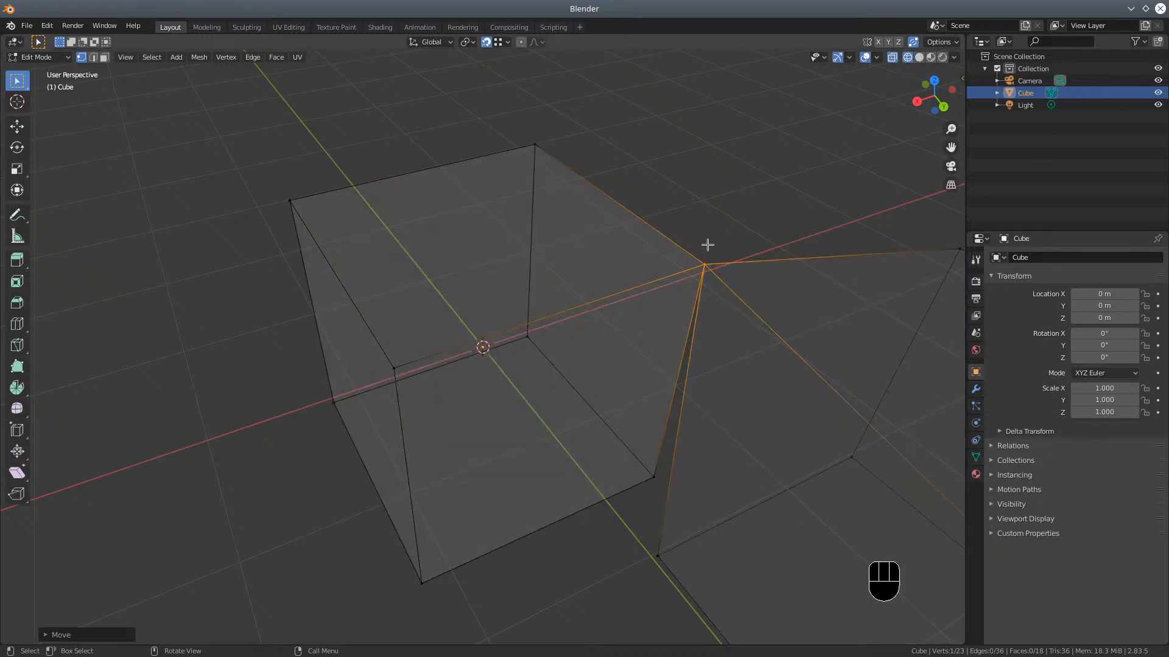
{"action": "key", "text": "a"}
{"action": "key", "text": "a"}
{"action": "key", "text": "a"}
{"action": "key", "text": "a"}
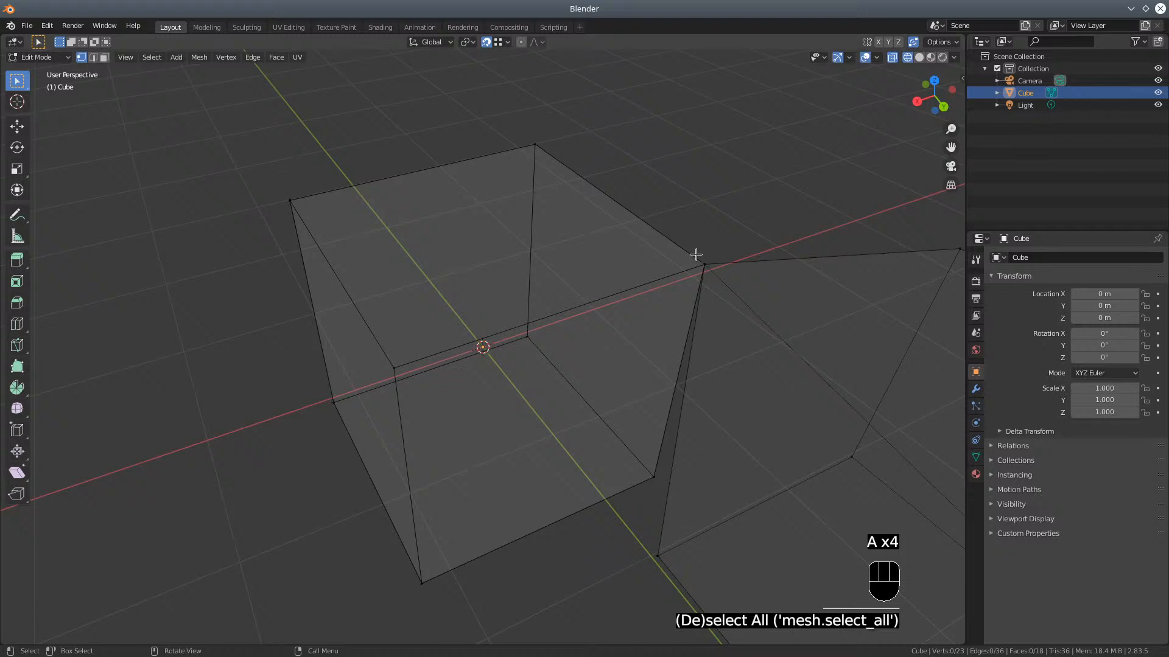
Box-select the corner where the two cubes meet, move it freely away from its position, and select the joined vertex
{"action": "key", "text": "b"}
{"action": "left_click_drag", "start_coordinate": [684, 254], "coordinate": [722, 283]}
{"action": "key", "text": "g"}
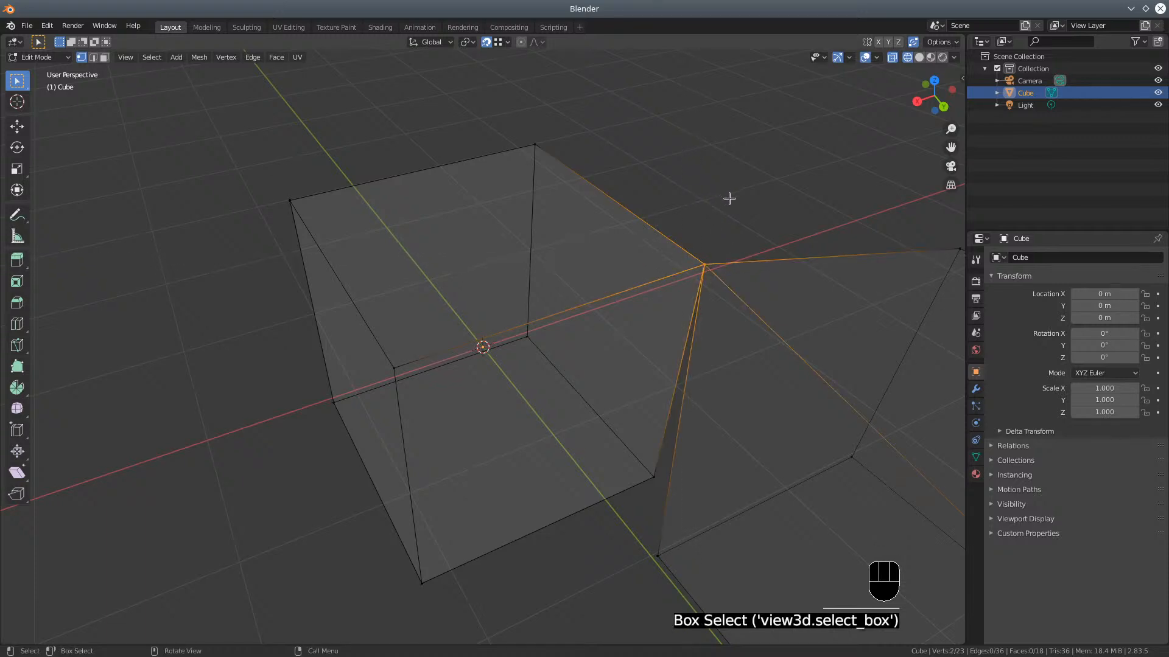
{"action": "left_click", "coordinate": [770, 231]}
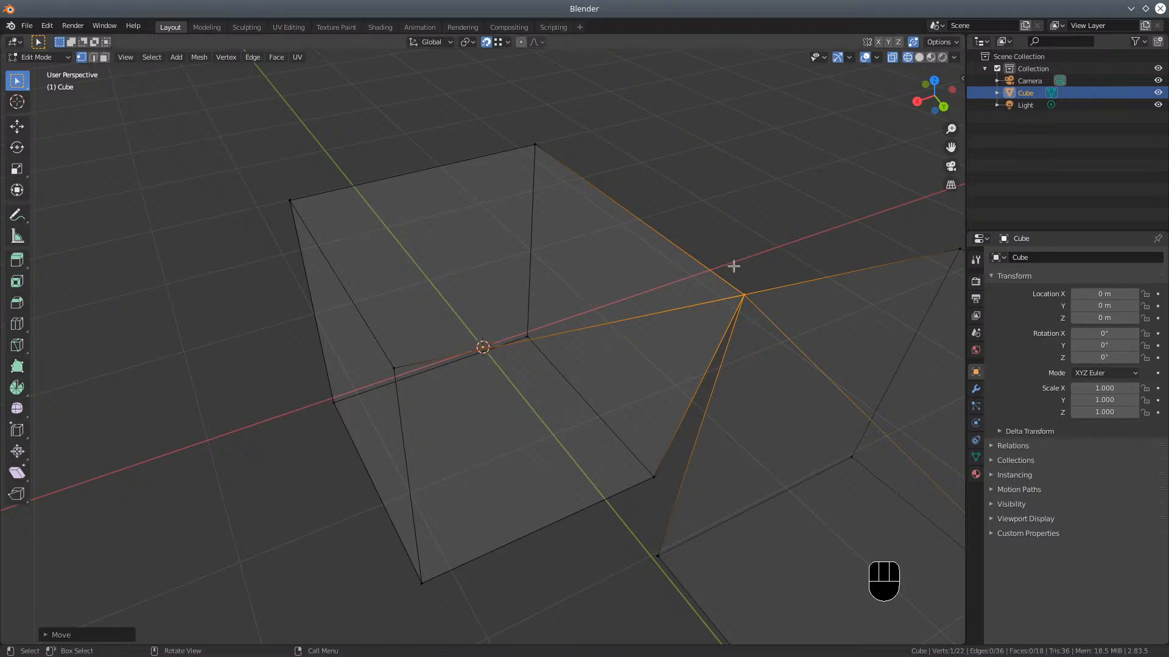
{"action": "left_click", "coordinate": [742, 297]}
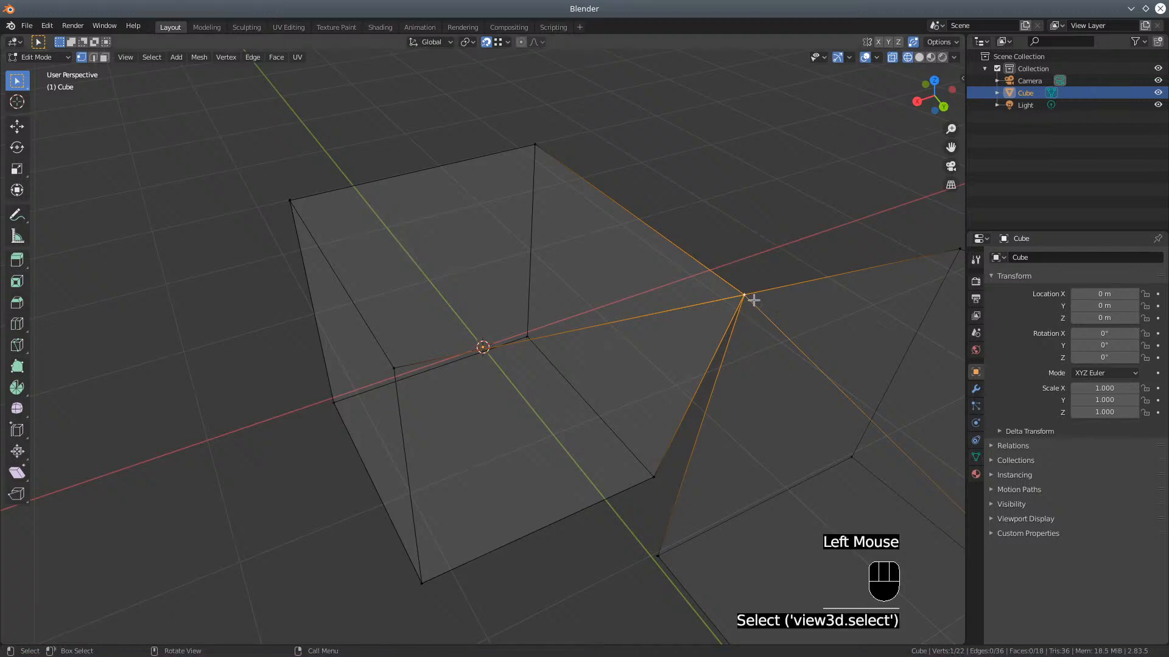
Reposition the joined upper vertex freely, and snap the second cube's lower corner vertex onto the first cube's nearest bottom corner, merging them
{"action": "key", "text": "g"}
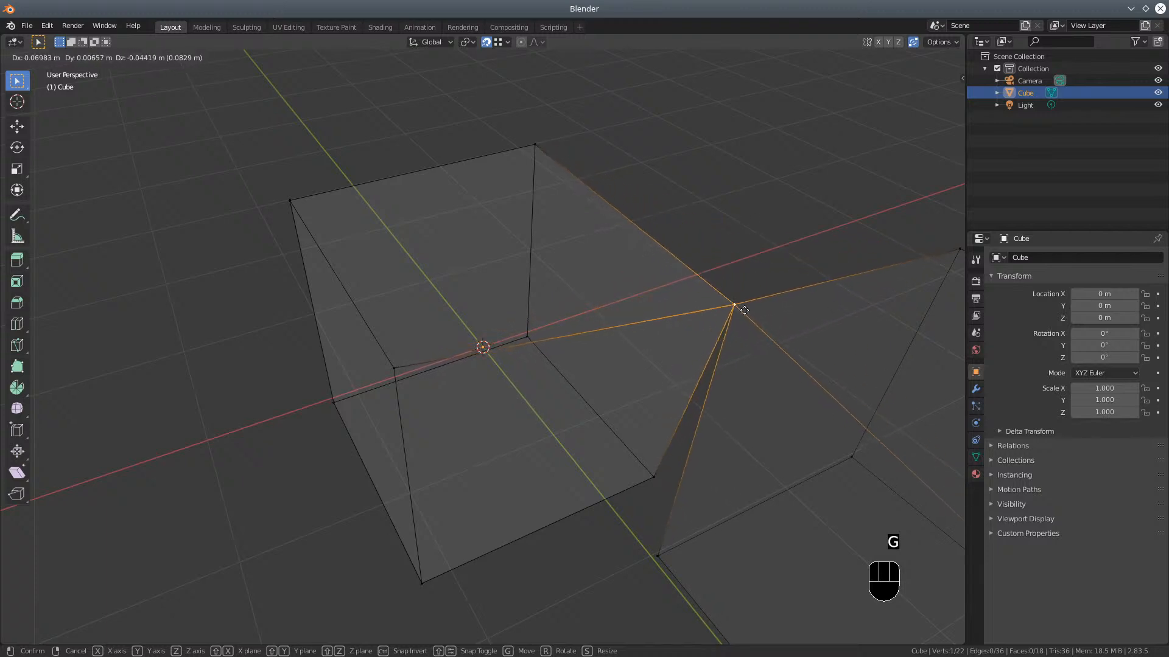
{"action": "left_click", "coordinate": [733, 280]}
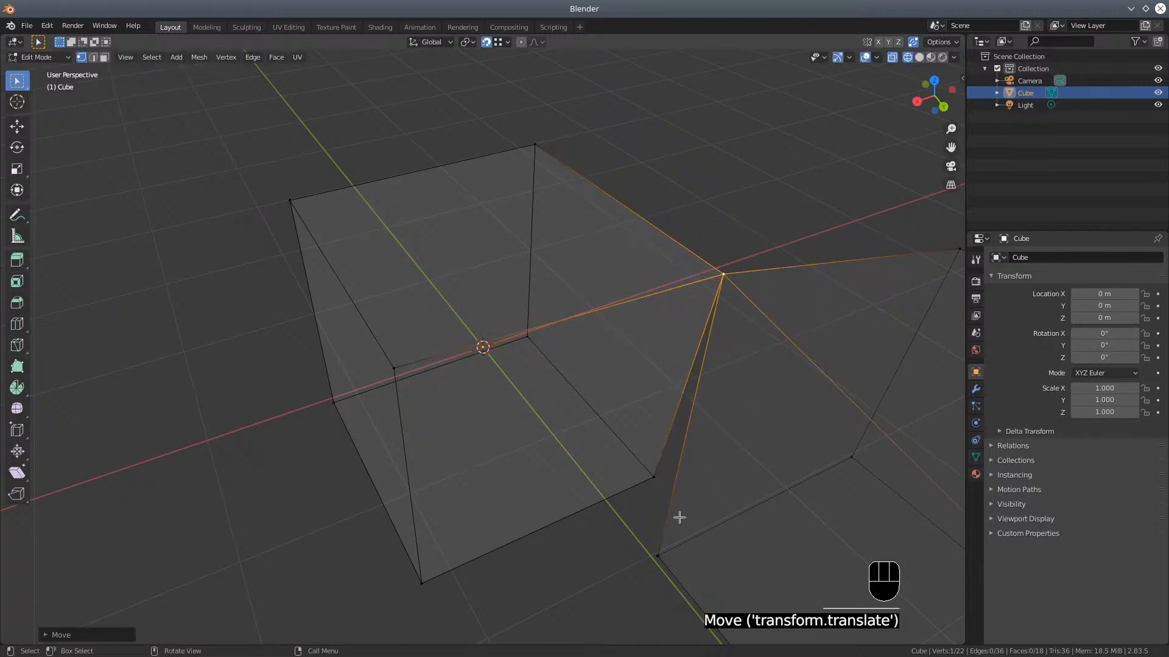
{"action": "middle_click_drag", "start_coordinate": [736, 509], "coordinate": [699, 381], "text": "shift"}
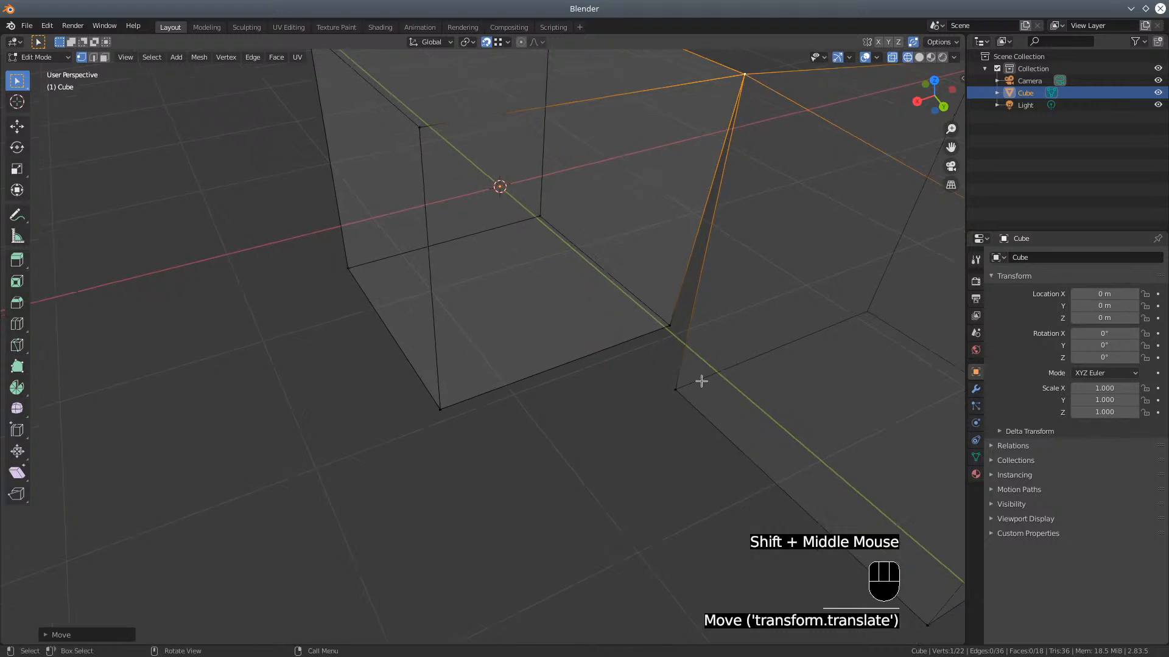
{"action": "left_click", "coordinate": [679, 391]}
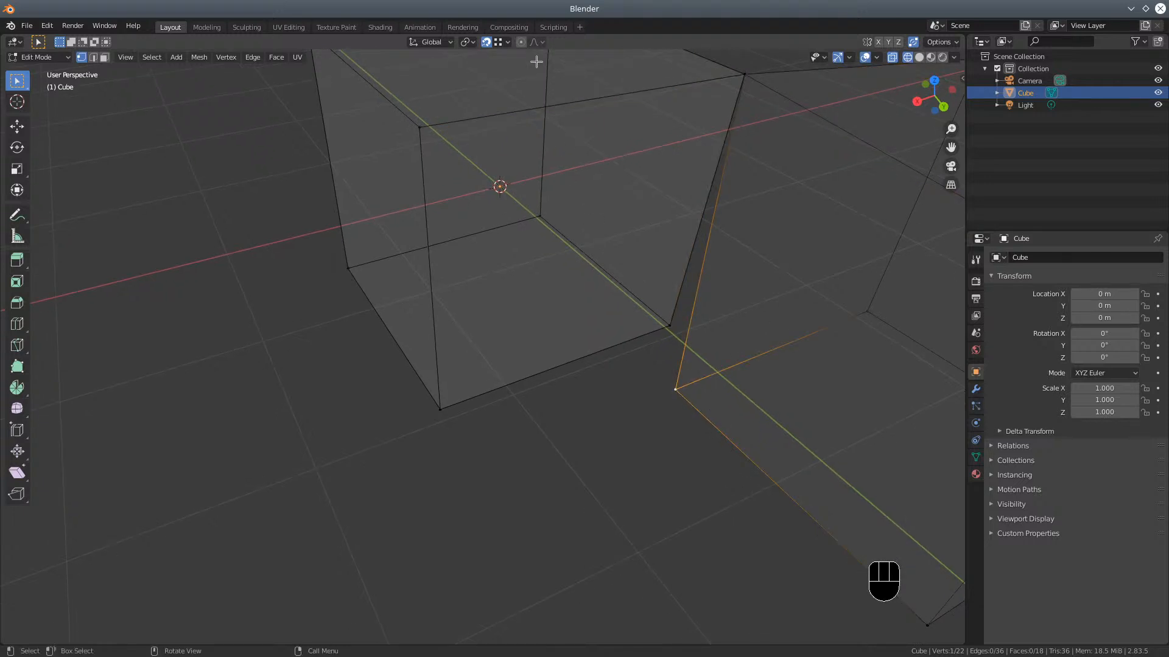
{"action": "key", "text": "g"}
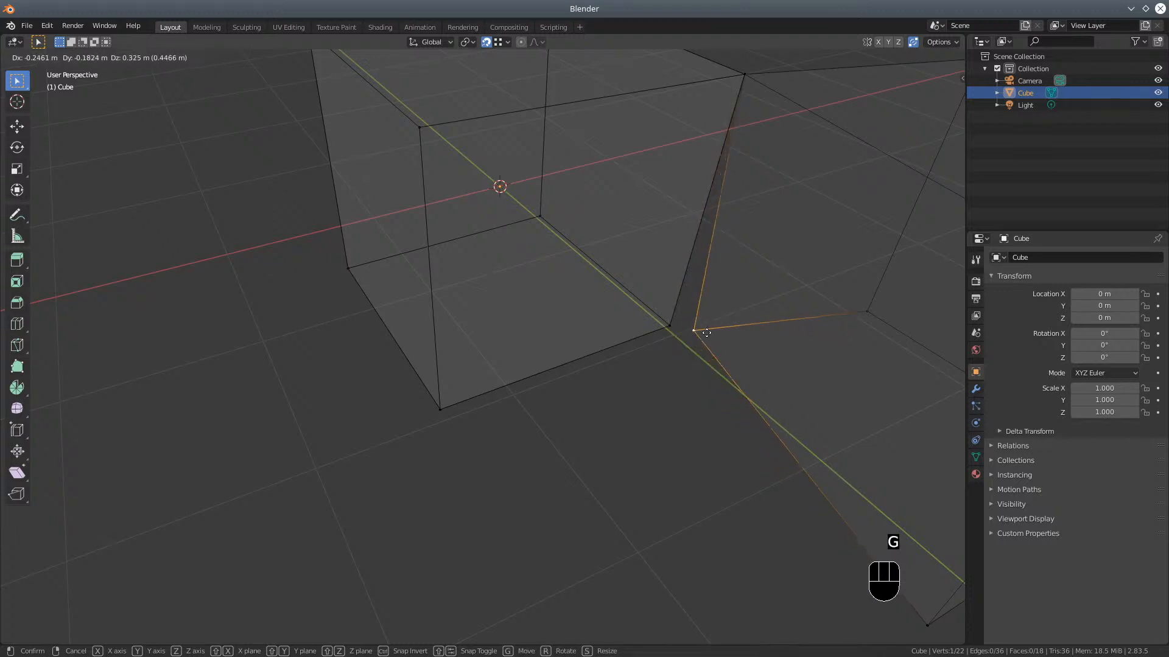
{"action": "left_click", "coordinate": [675, 328]}
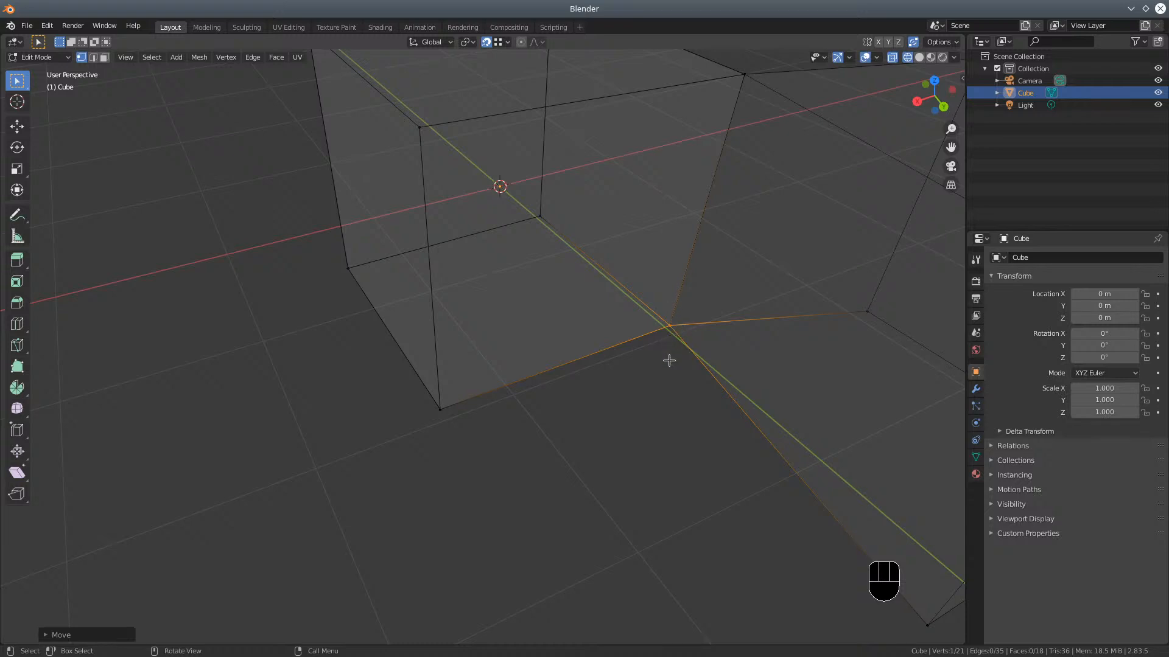
Deselect everything, box-select the lower corner where the two cubes now meet, and move it a short distance freely
{"action": "key", "text": "a"}
{"action": "key", "text": "a"}
{"action": "key", "text": "a"}
{"action": "key", "text": "b"}
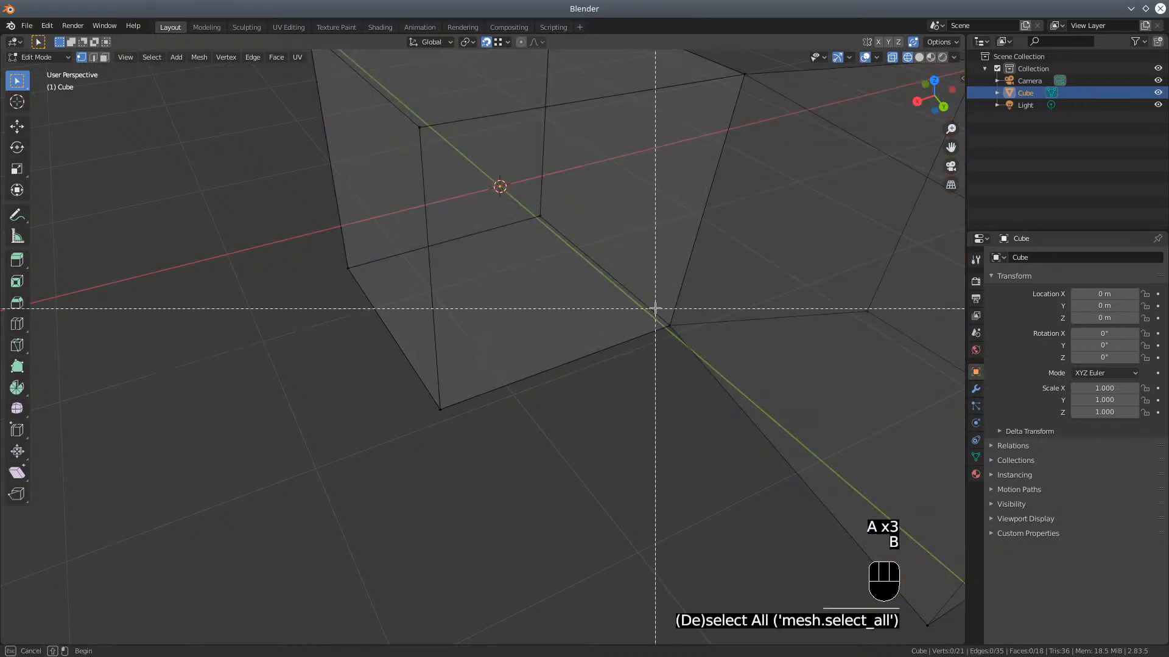
{"action": "left_click_drag", "start_coordinate": [657, 311], "coordinate": [698, 365]}
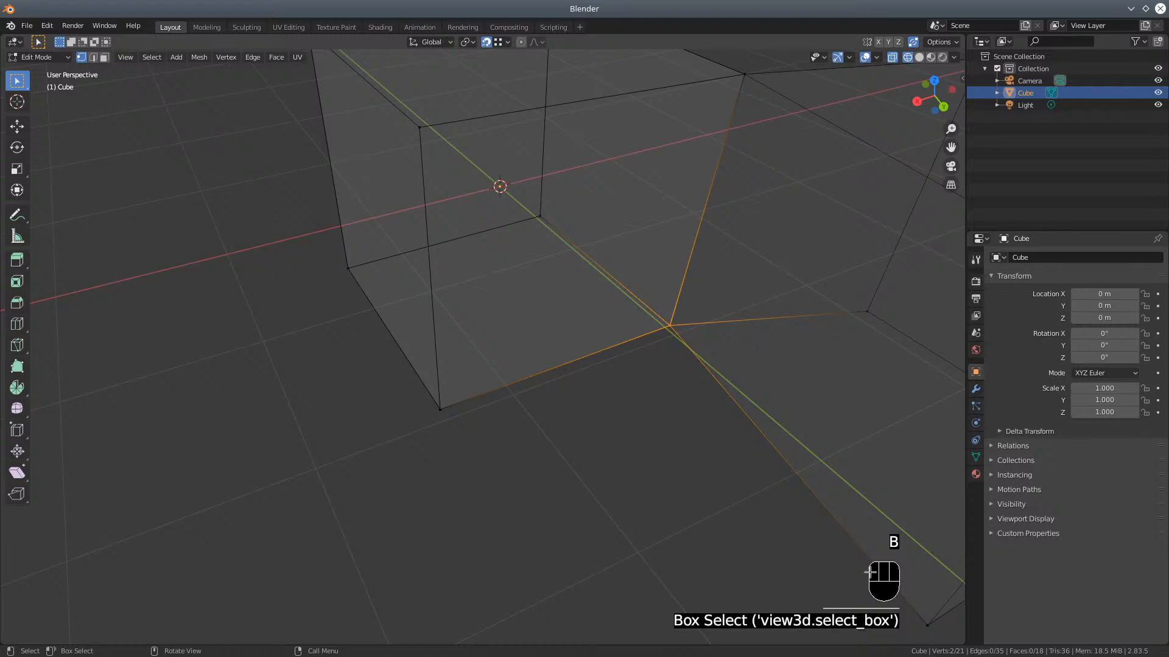
{"action": "key", "text": "g"}
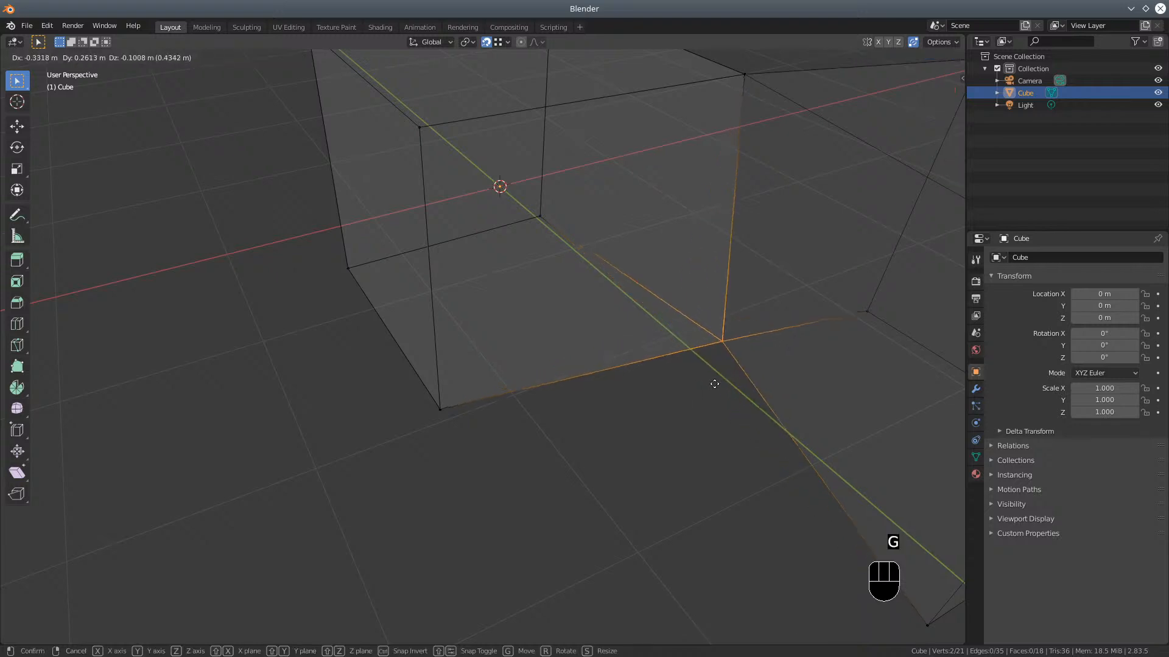
{"action": "left_click", "coordinate": [677, 360]}
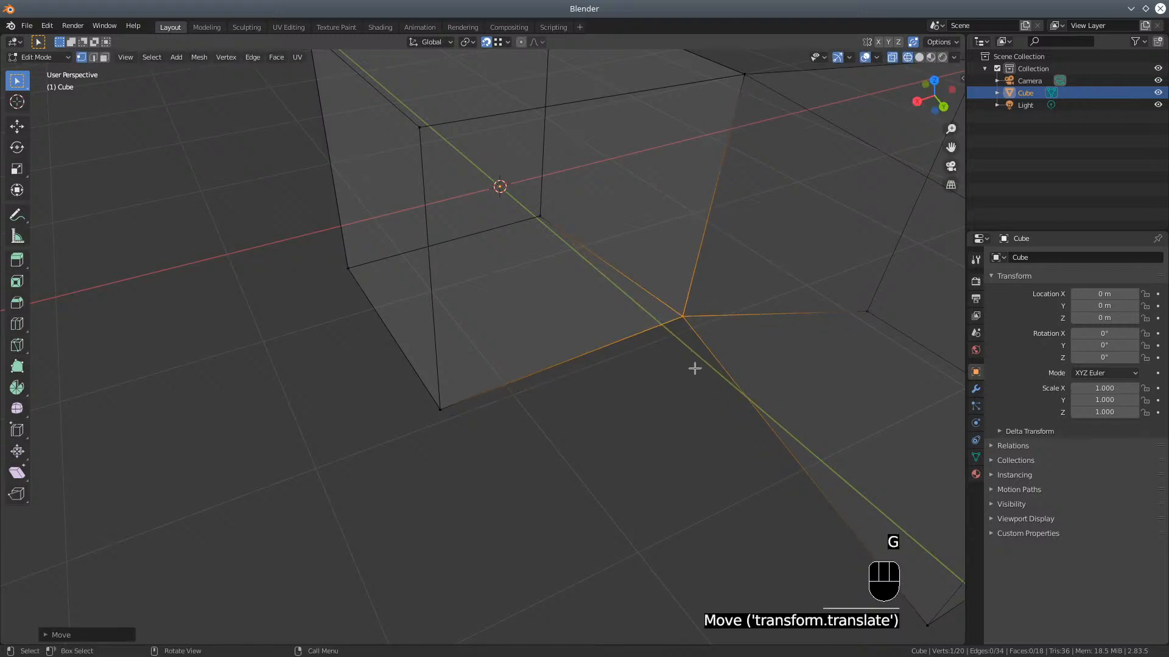
{"action": "scroll", "coordinate": [694, 368], "scroll_direction": "down", "scroll_amount": 2}
{"action": "mouse_move", "coordinate": [704, 368]}
{"action": "middle_mouse_down"}
{"action": "mouse_move", "coordinate": [670, 378]}
{"action": "mouse_move", "coordinate": [696, 375]}
{"action": "mouse_move", "coordinate": [678, 365]}
{"action": "mouse_move", "coordinate": [714, 382]}
{"action": "middle_mouse_up"}
{"action": "scroll", "coordinate": [696, 375], "scroll_direction": "down", "scroll_amount": 2}
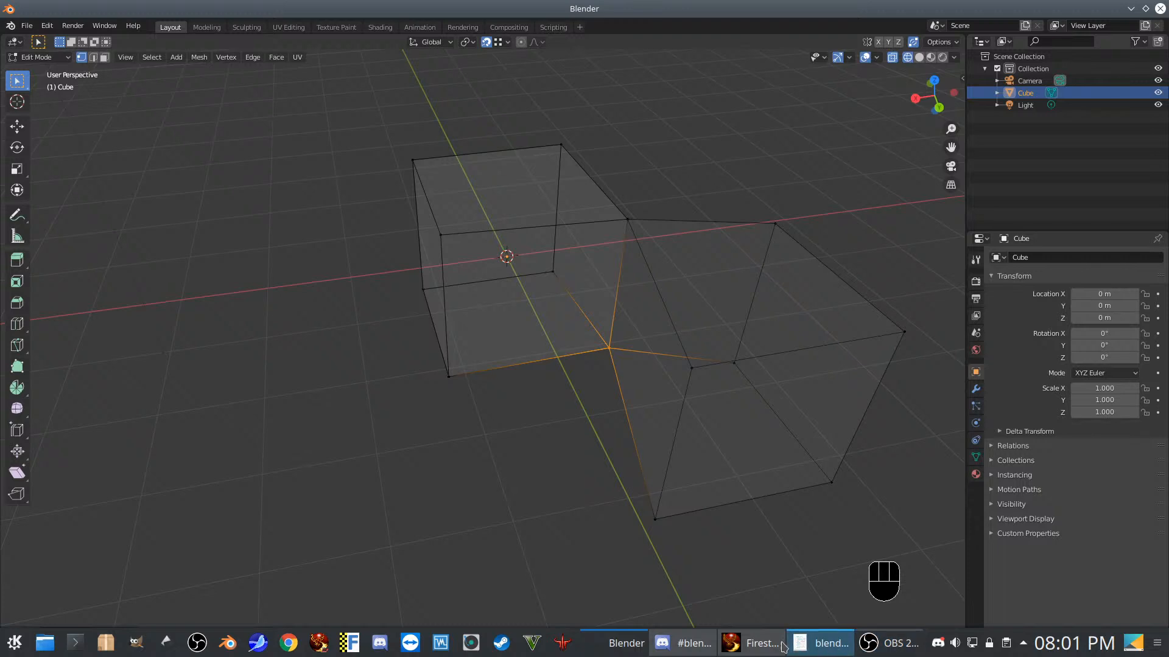
Open a Chrome window, and copy the Beginner Class stream link from blender_class.txt in Kate
{"action": "left_click", "coordinate": [289, 644]}
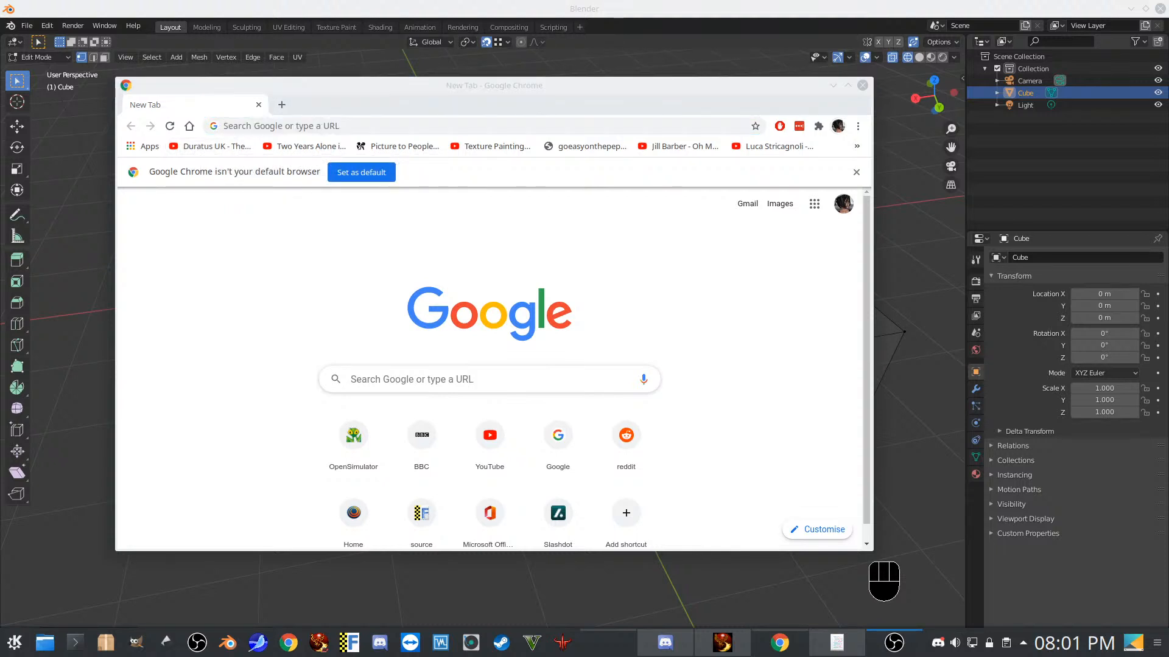
{"action": "left_click", "coordinate": [337, 126]}
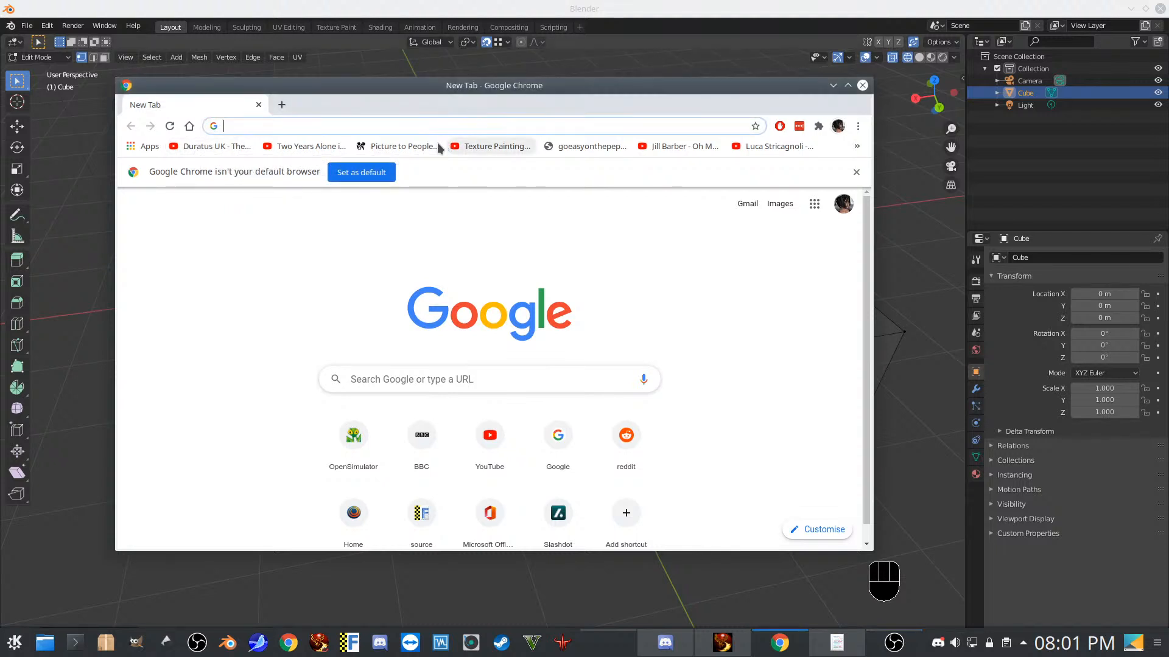
{"action": "left_click", "coordinate": [298, 125]}
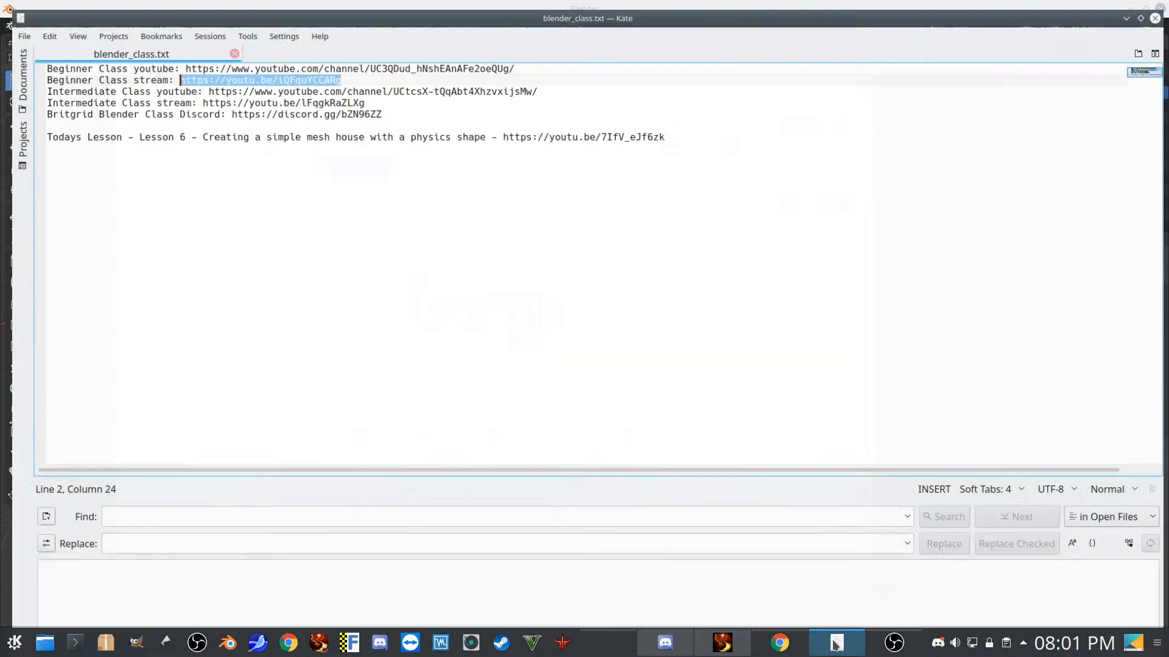
{"action": "left_click", "coordinate": [837, 643]}
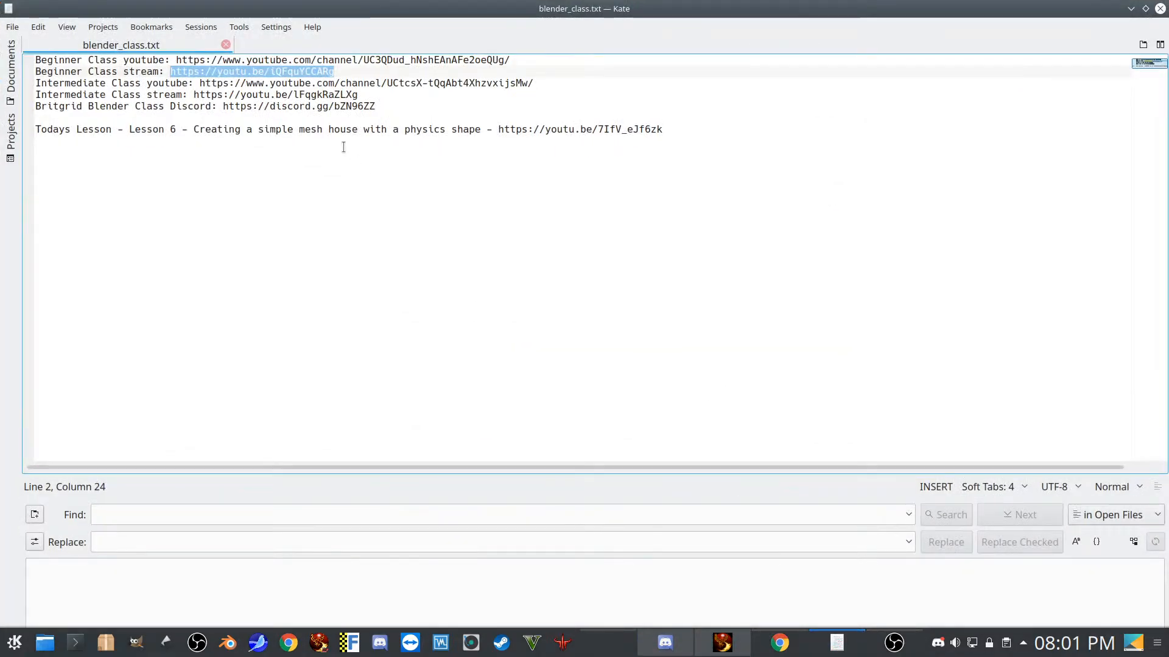
{"action": "right_click", "coordinate": [324, 74]}
{"action": "left_click", "coordinate": [361, 95]}
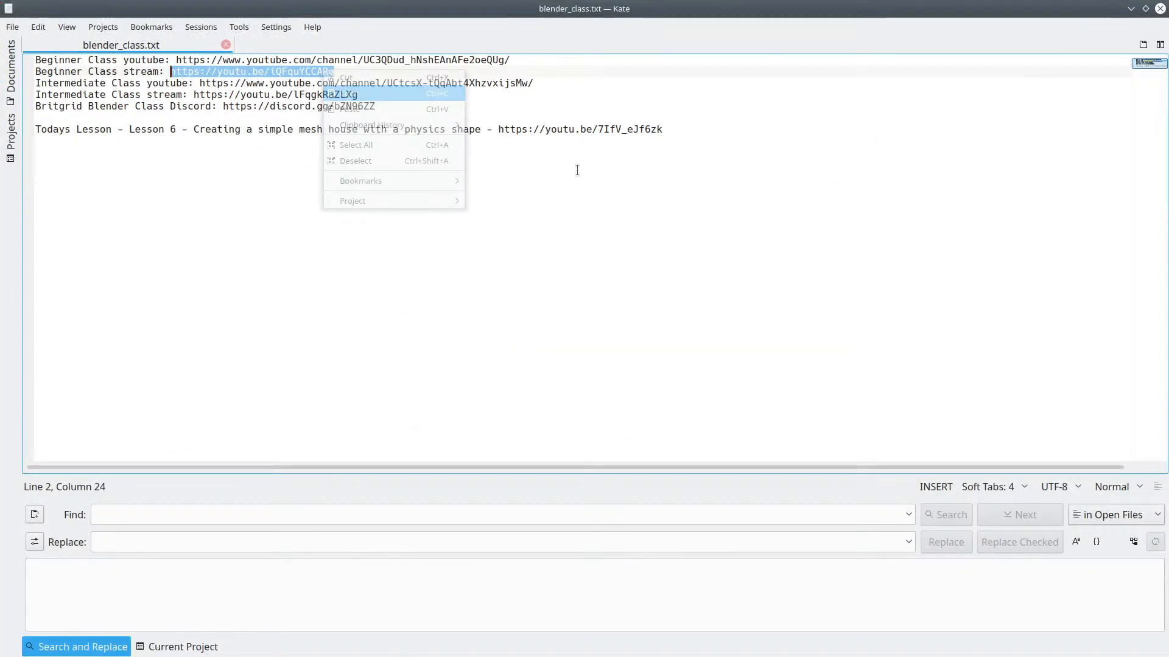
Return to Chrome and load the copied Beginner Class stream link
{"action": "left_click", "coordinate": [1130, 8]}
{"action": "right_click", "coordinate": [280, 127]}
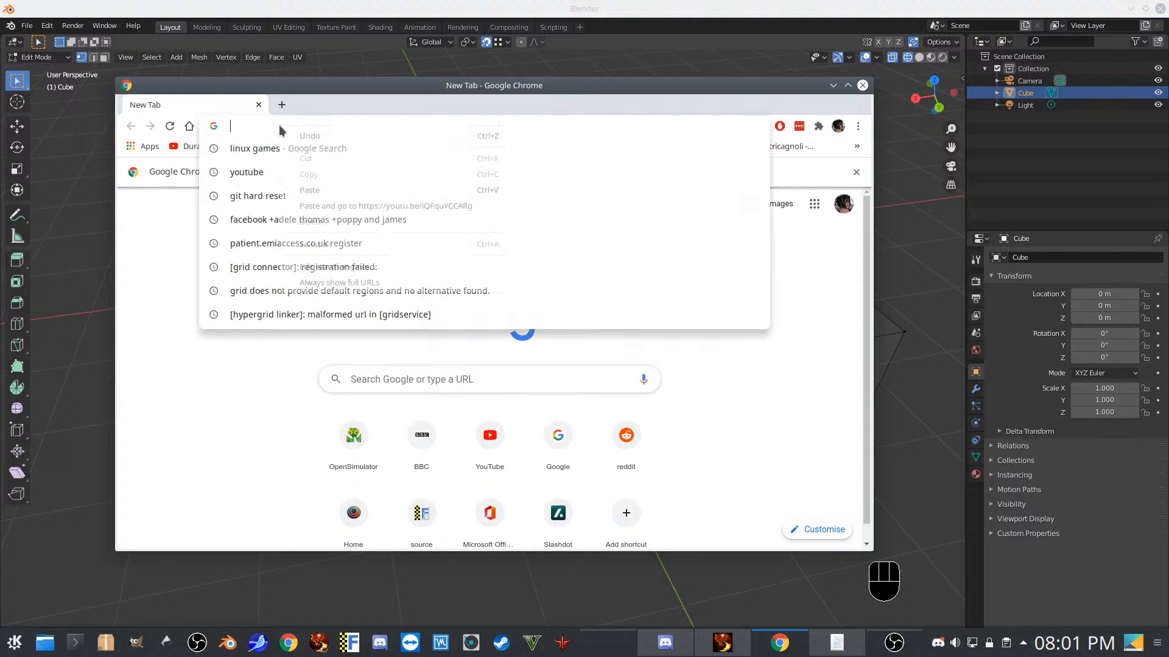
{"action": "left_click", "coordinate": [325, 187]}
{"action": "key", "text": "Return"}
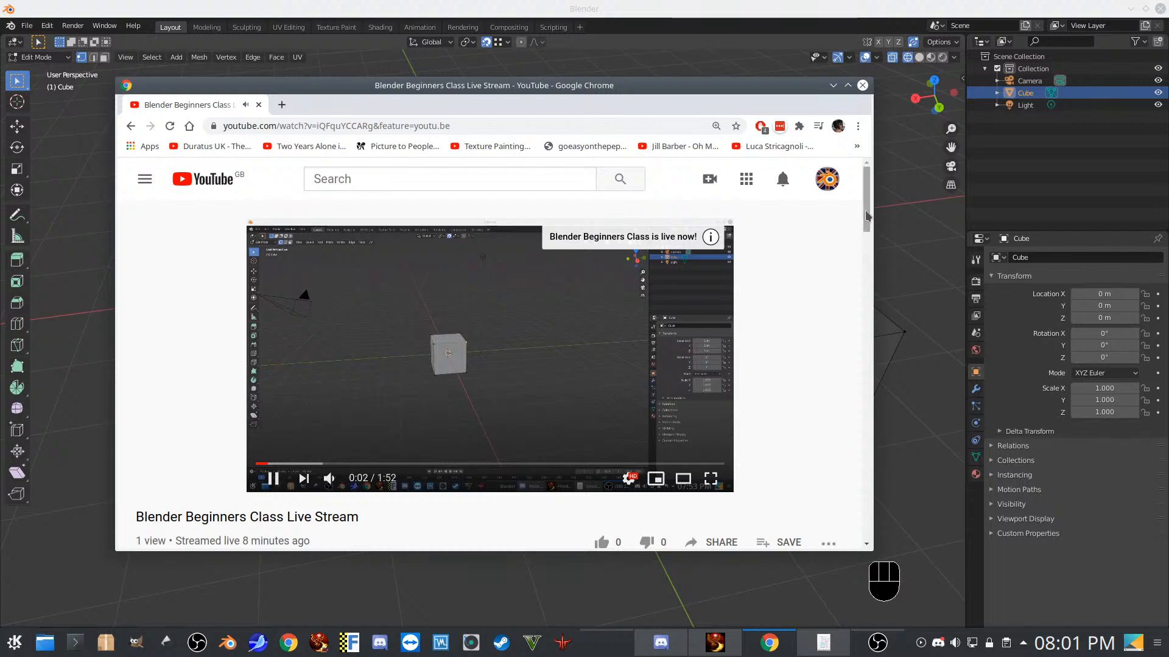
Look over the stream's video page and pause its playback
{"action": "left_click_drag", "start_coordinate": [867, 216], "coordinate": [871, 267]}
{"action": "left_click_drag", "start_coordinate": [868, 251], "coordinate": [868, 228]}
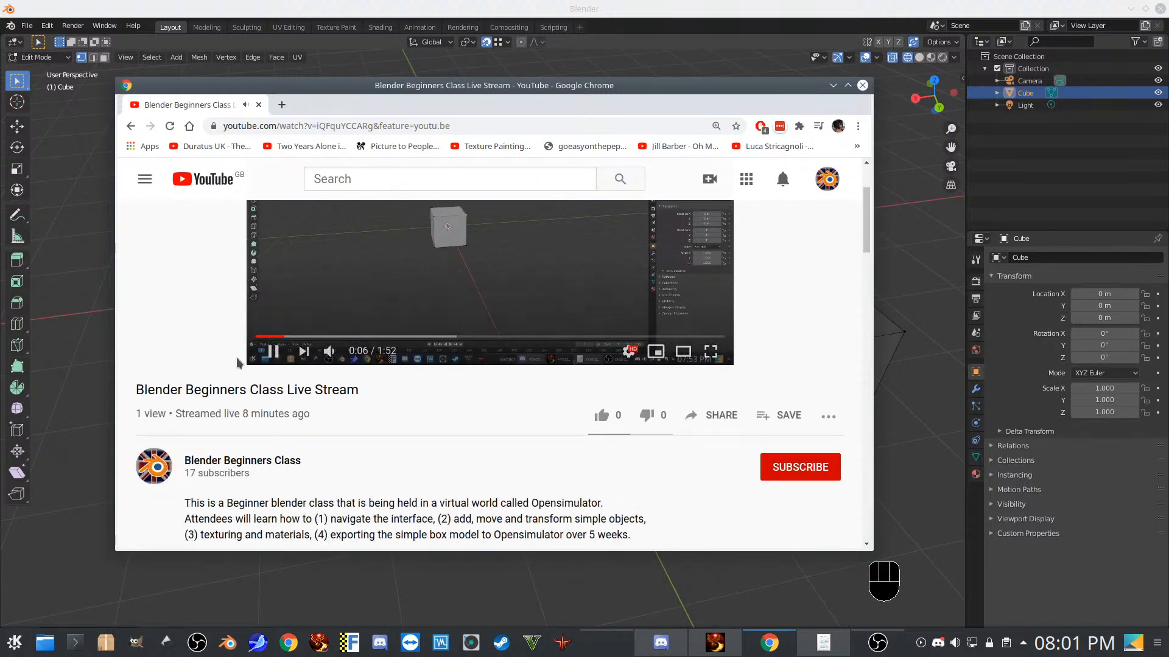
{"action": "left_click", "coordinate": [273, 351]}
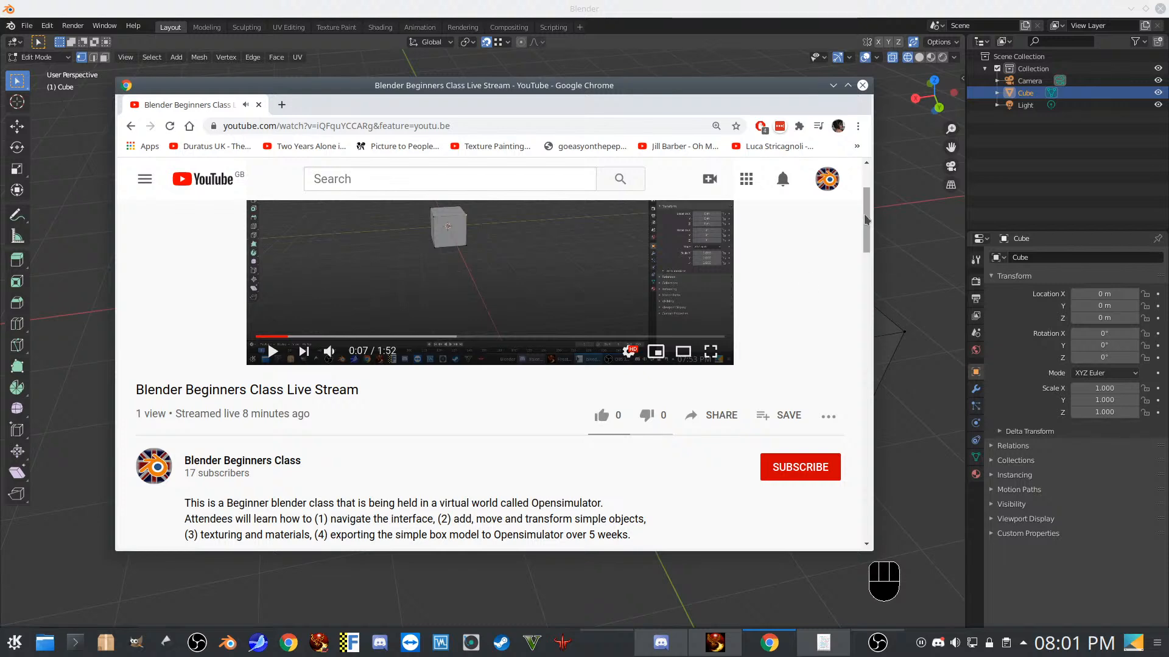
{"action": "left_click_drag", "start_coordinate": [866, 216], "coordinate": [840, 177]}
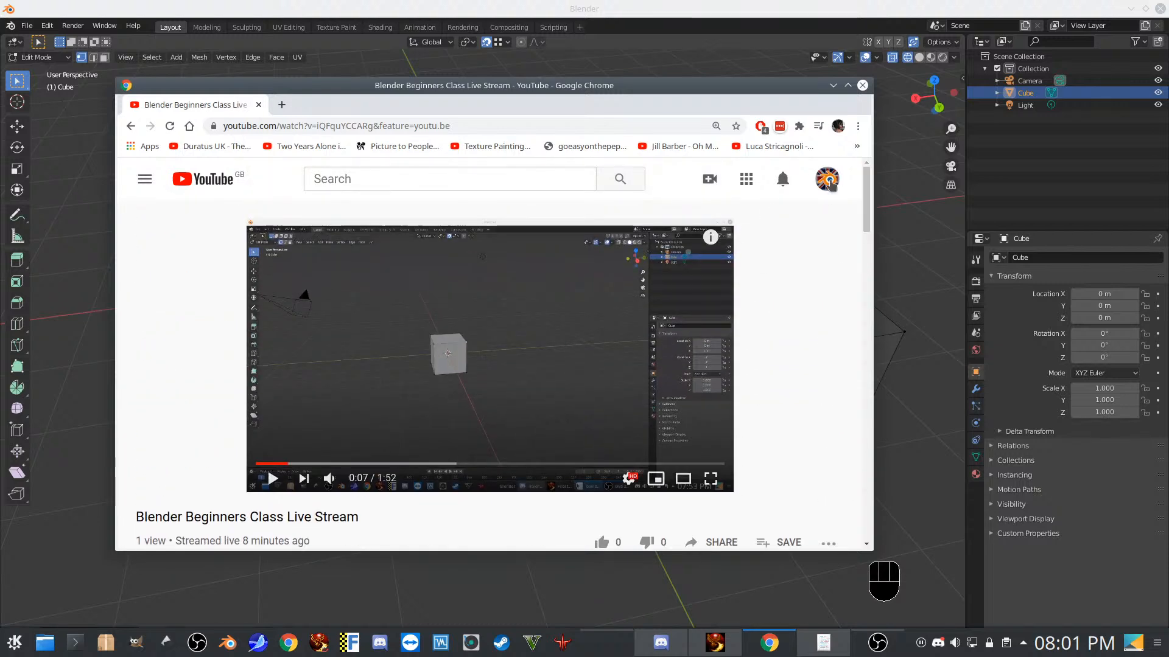
Switch the YouTube account from Blender Intermediate Class to Blender Beginners Class
{"action": "left_click", "coordinate": [828, 180]}
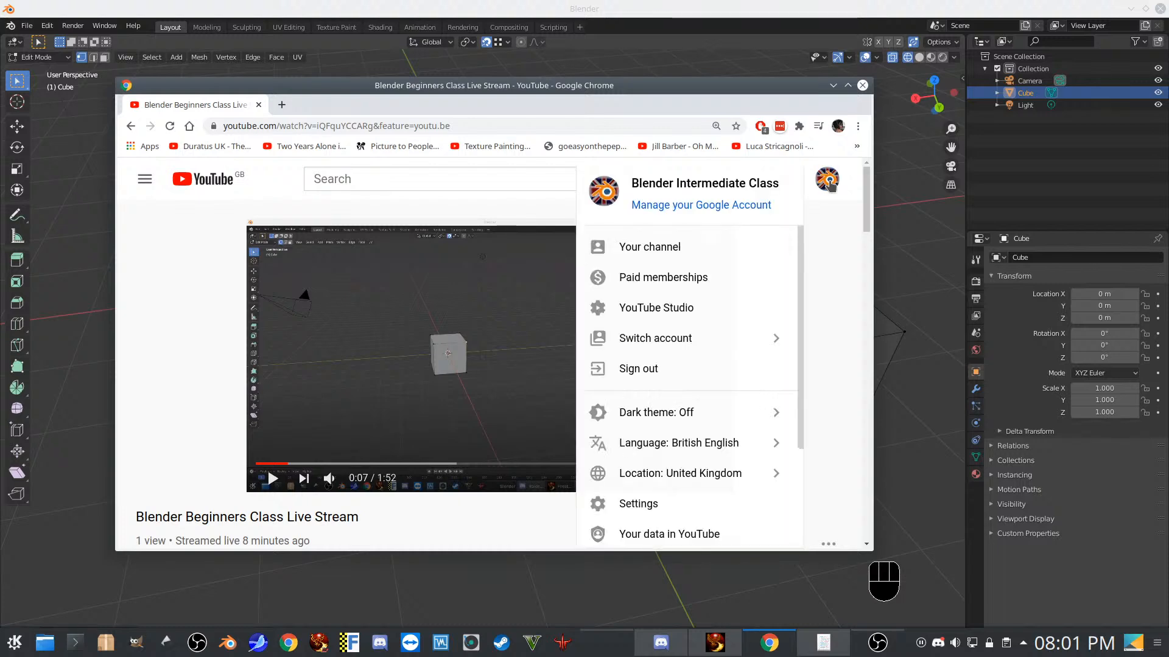
{"action": "left_click", "coordinate": [694, 340]}
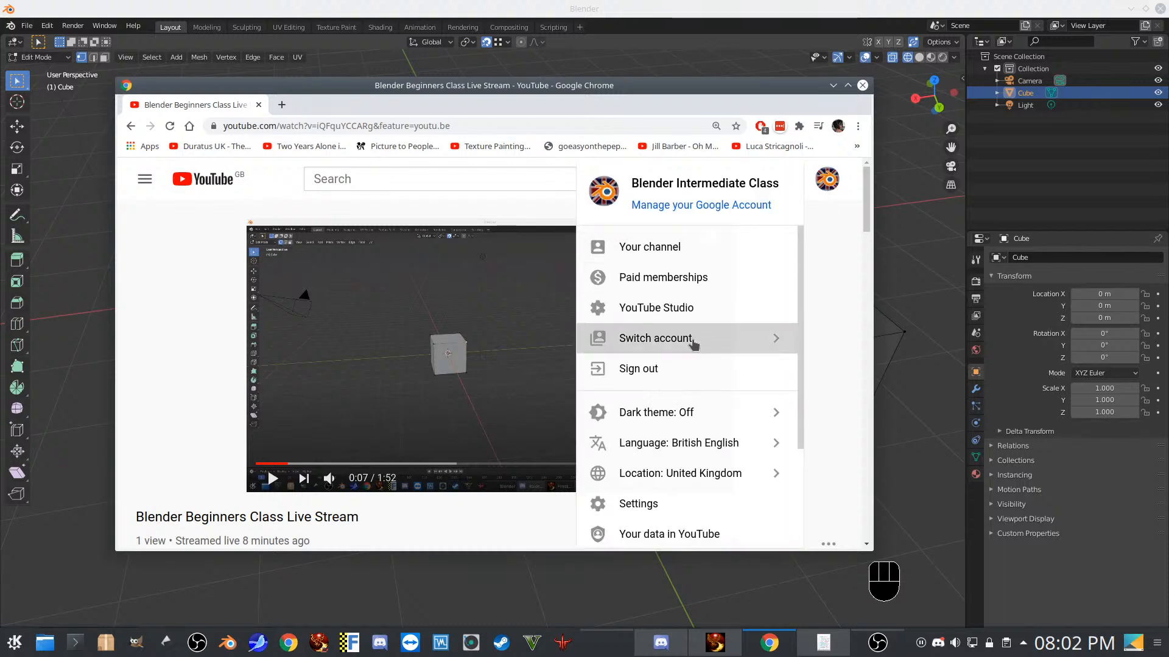
{"action": "left_click", "coordinate": [734, 286]}
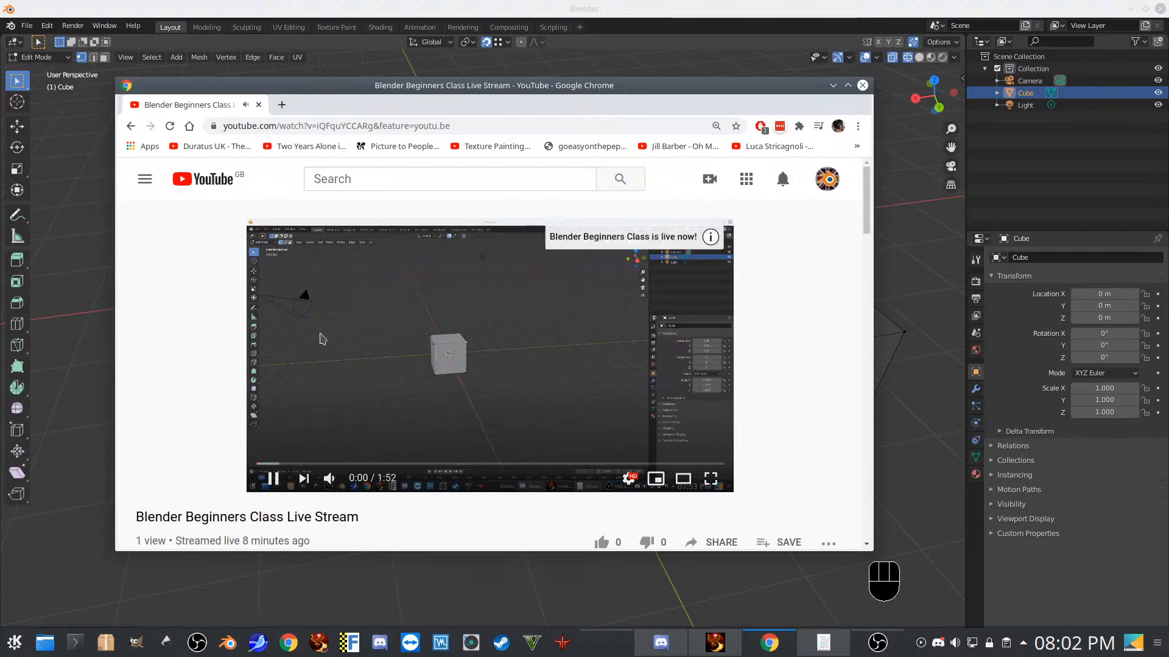
Check the signed-in channel account, and pause the reloaded video while reviewing its details
{"action": "scroll", "coordinate": [487, 450], "scroll_direction": "down", "scroll_amount": 2}
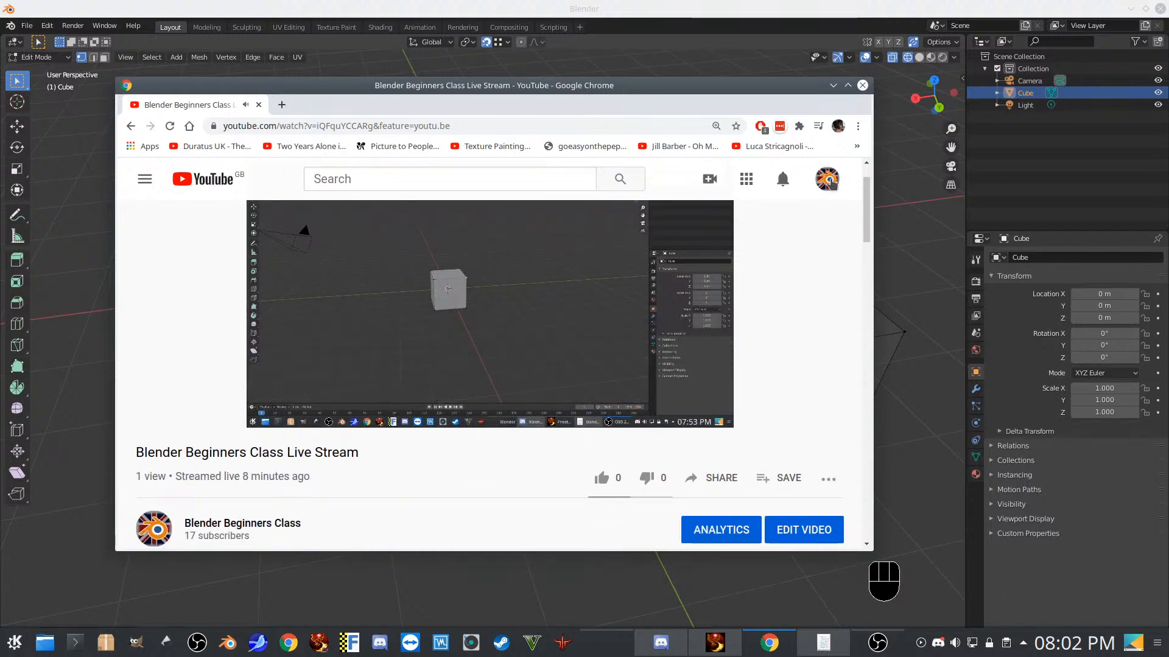
{"action": "left_click", "coordinate": [828, 180]}
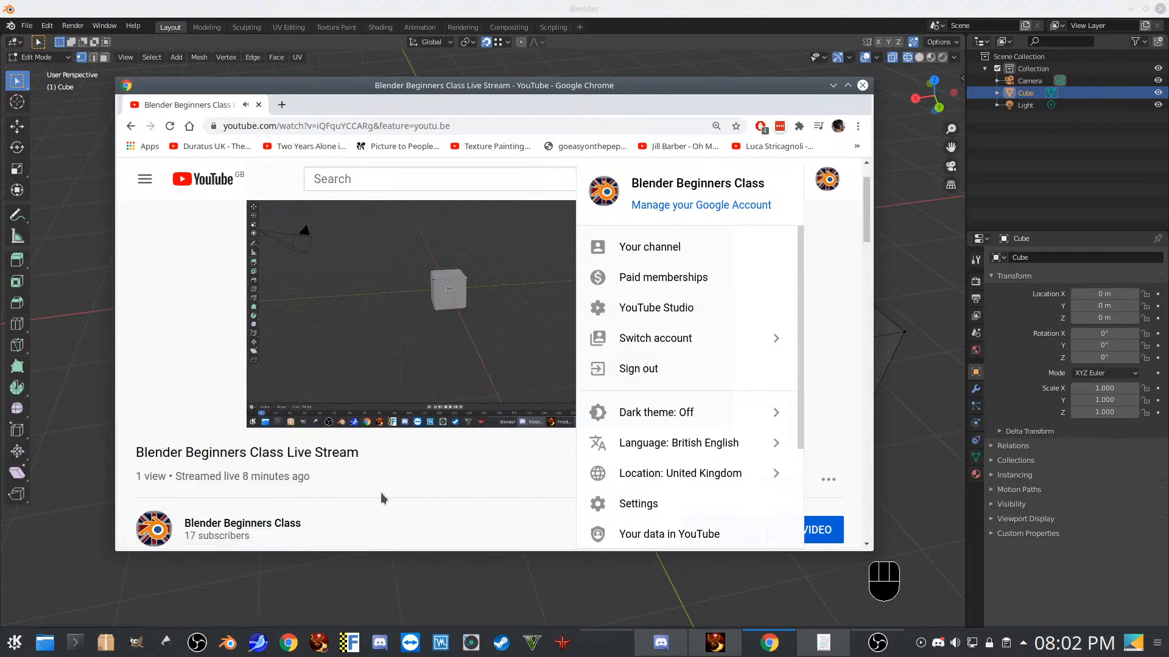
{"action": "left_click", "coordinate": [272, 412]}
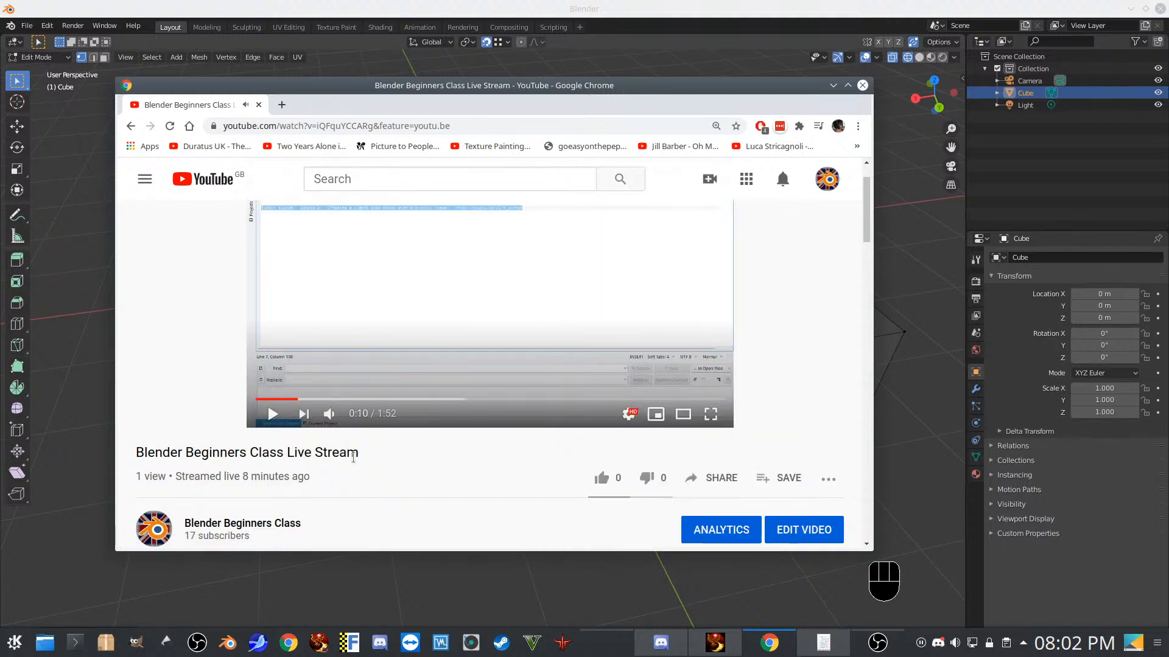
{"action": "scroll", "coordinate": [353, 461], "scroll_direction": "down", "scroll_amount": 2}
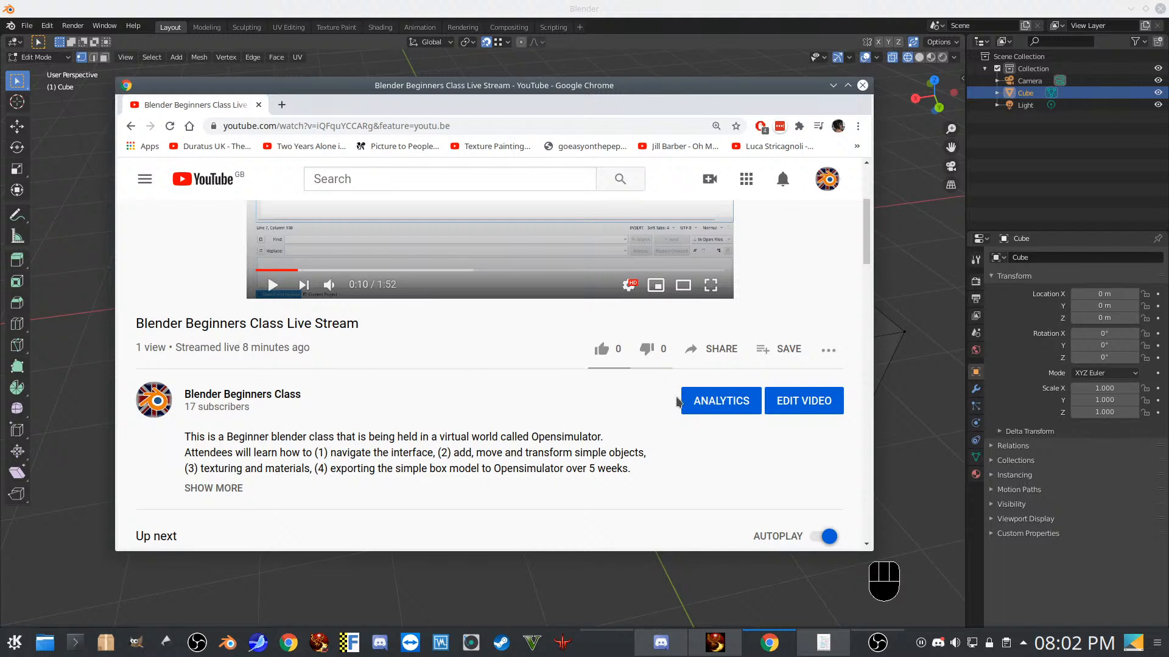
{"action": "scroll", "coordinate": [361, 359], "scroll_direction": "up", "scroll_amount": 3}
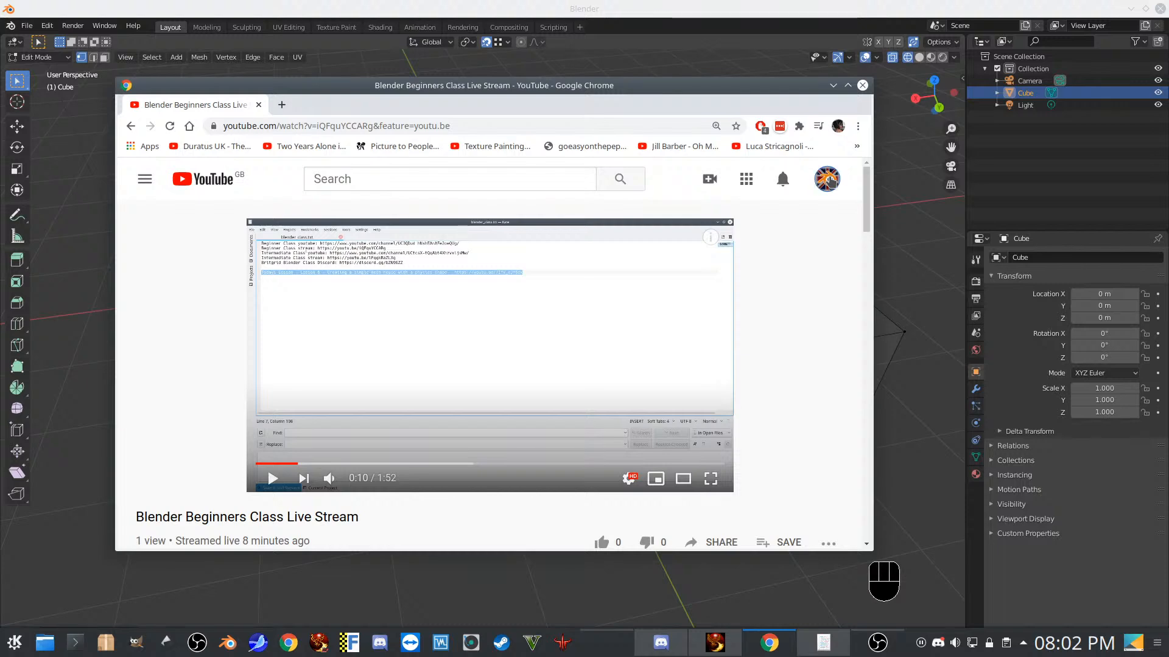
Open YouTube Studio for the channel and look over the latest live stream performance on its dashboard
{"action": "left_click", "coordinate": [827, 179]}
{"action": "left_click", "coordinate": [668, 308]}
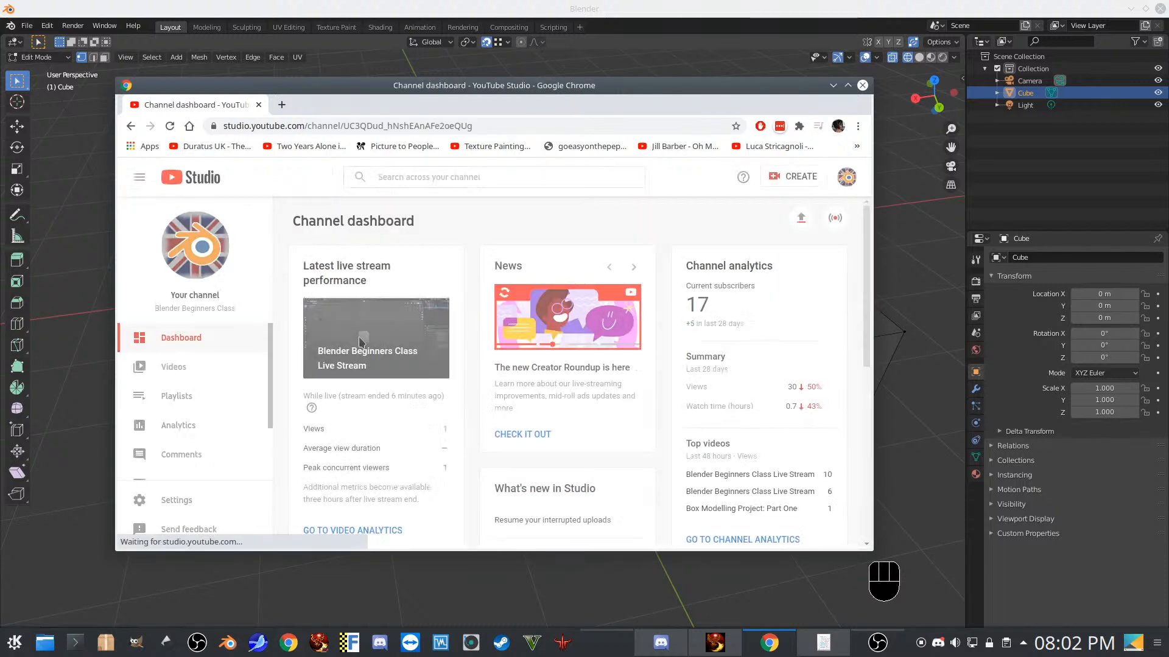
{"action": "scroll", "coordinate": [395, 399], "scroll_direction": "down", "scroll_amount": 1}
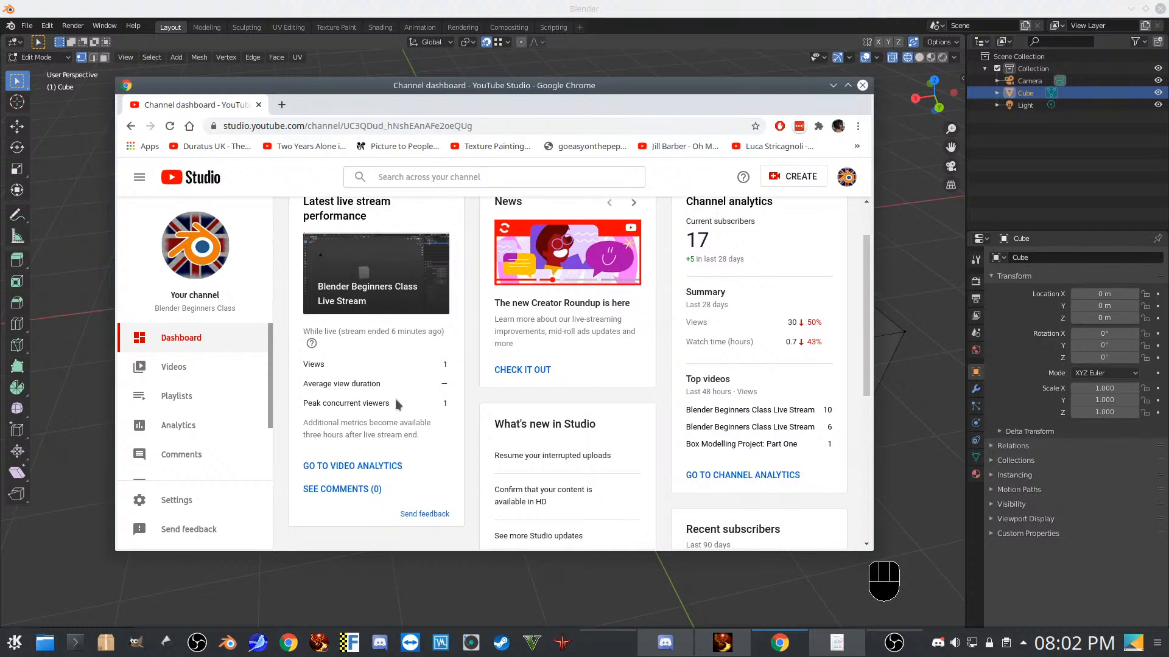
Show the channel's live videos and look through the current stream and the live replays
{"action": "left_click", "coordinate": [183, 368]}
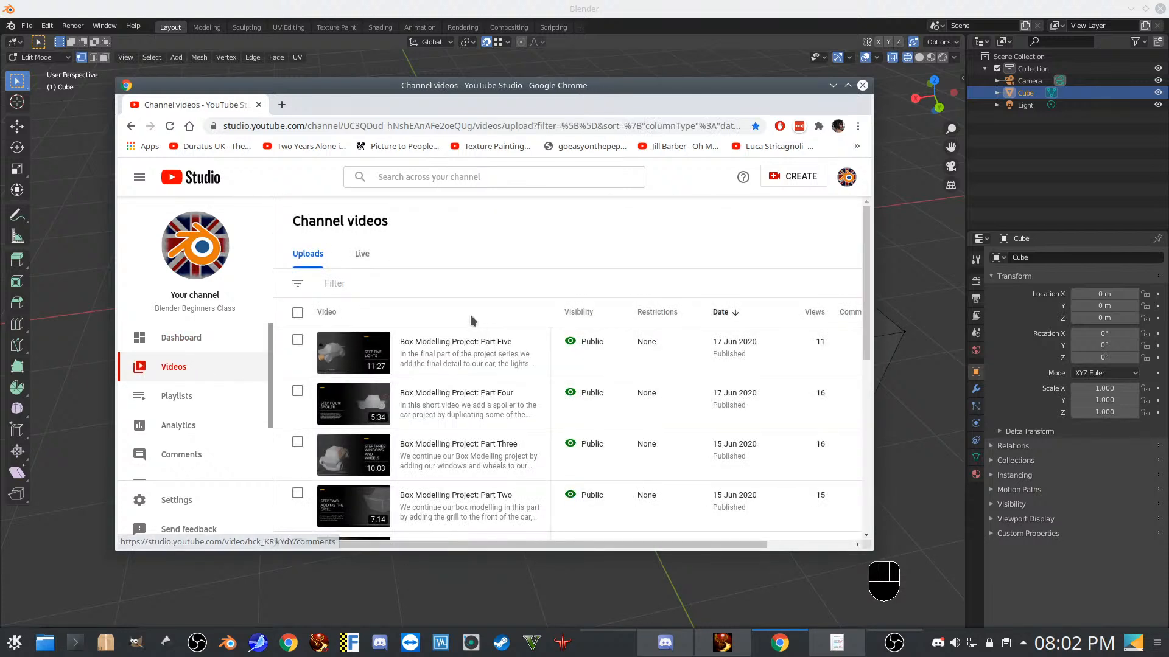
{"action": "left_click", "coordinate": [365, 258]}
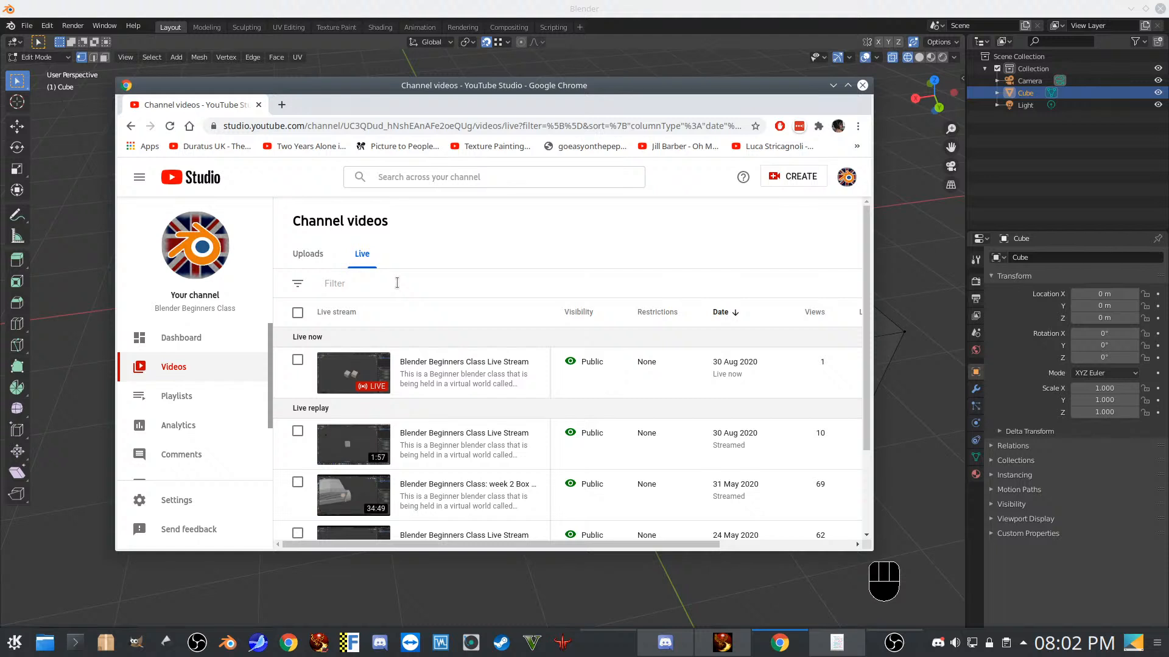
{"action": "scroll", "coordinate": [477, 377], "scroll_direction": "down", "scroll_amount": 1}
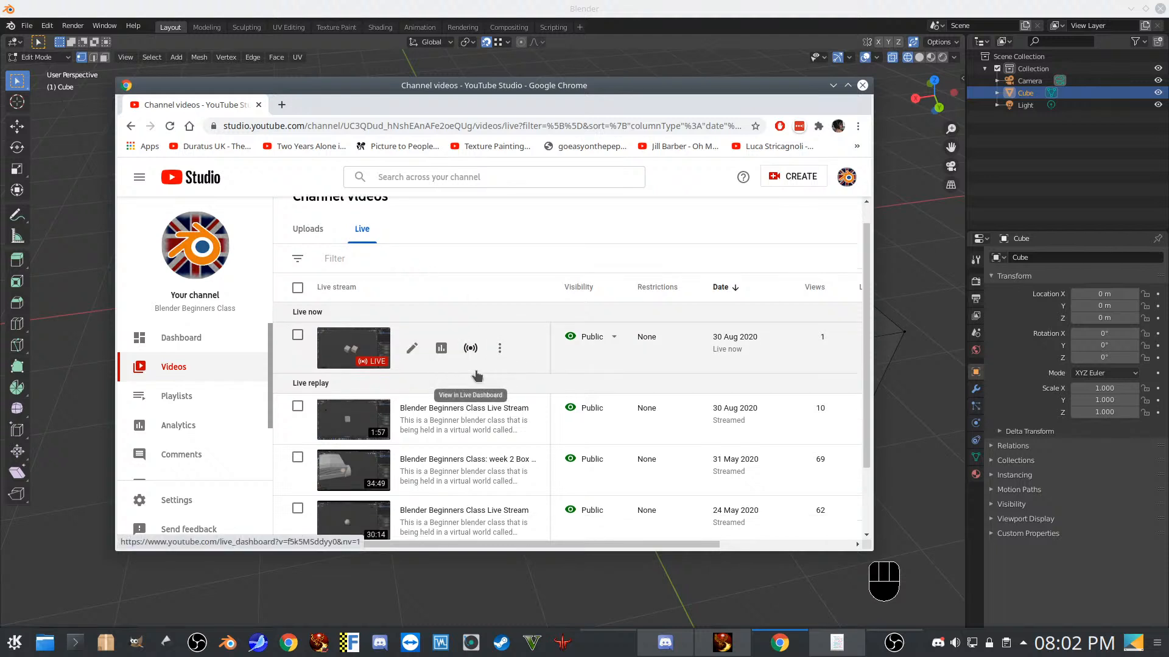
{"action": "scroll", "coordinate": [477, 376], "scroll_direction": "down", "scroll_amount": 1}
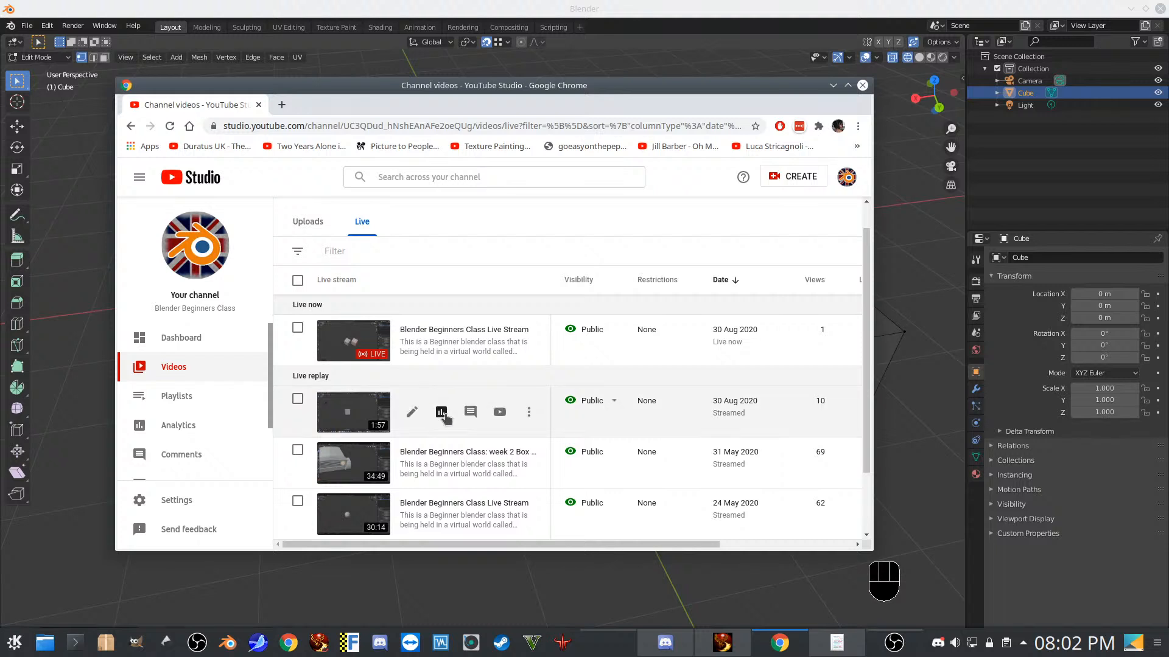
Open the details of the 1:57 live replay from 30 Aug 2020 and look through its description, thumbnail and audience settings
{"action": "left_click", "coordinate": [298, 398]}
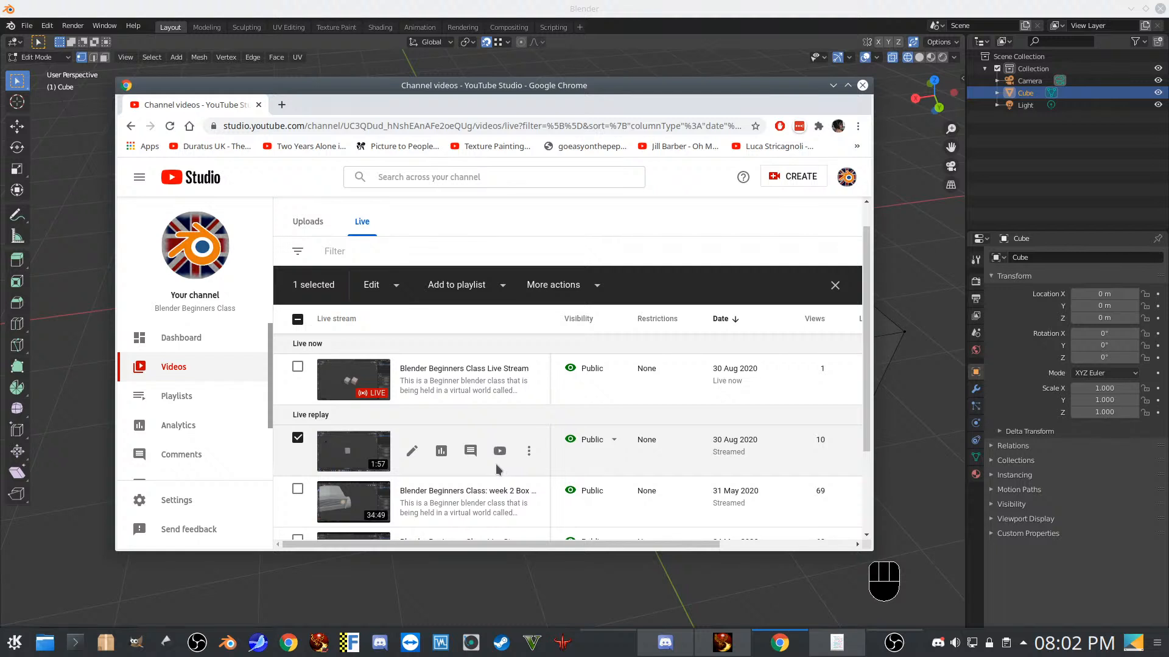
{"action": "left_click", "coordinate": [412, 452]}
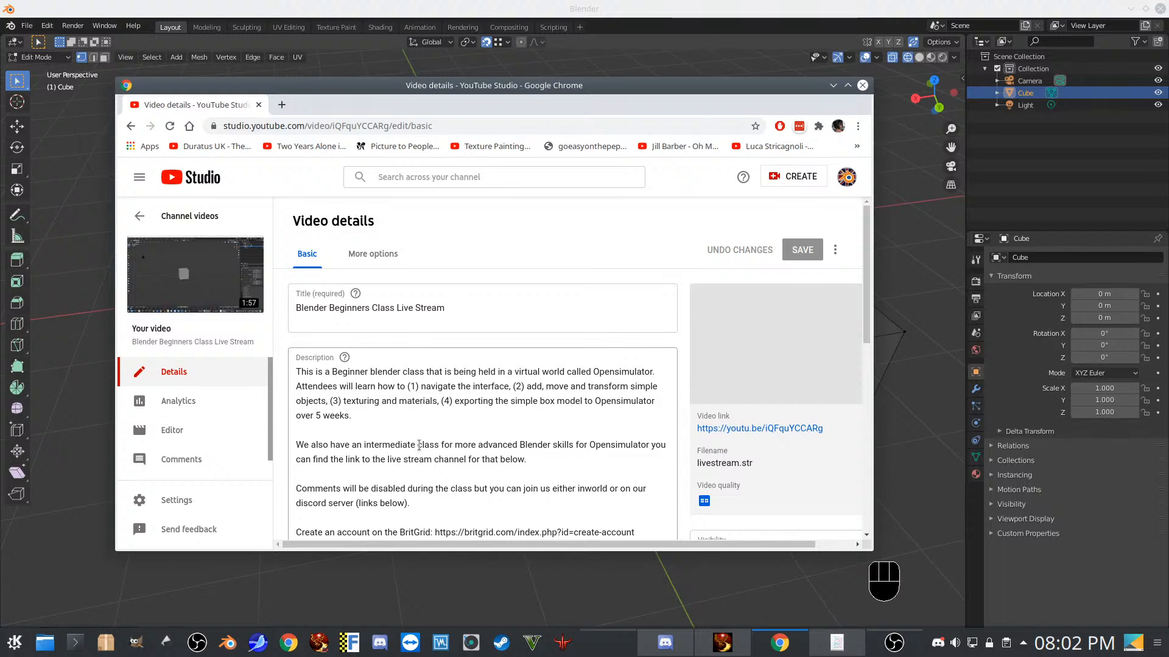
{"action": "scroll", "coordinate": [419, 445], "scroll_direction": "down", "scroll_amount": 5}
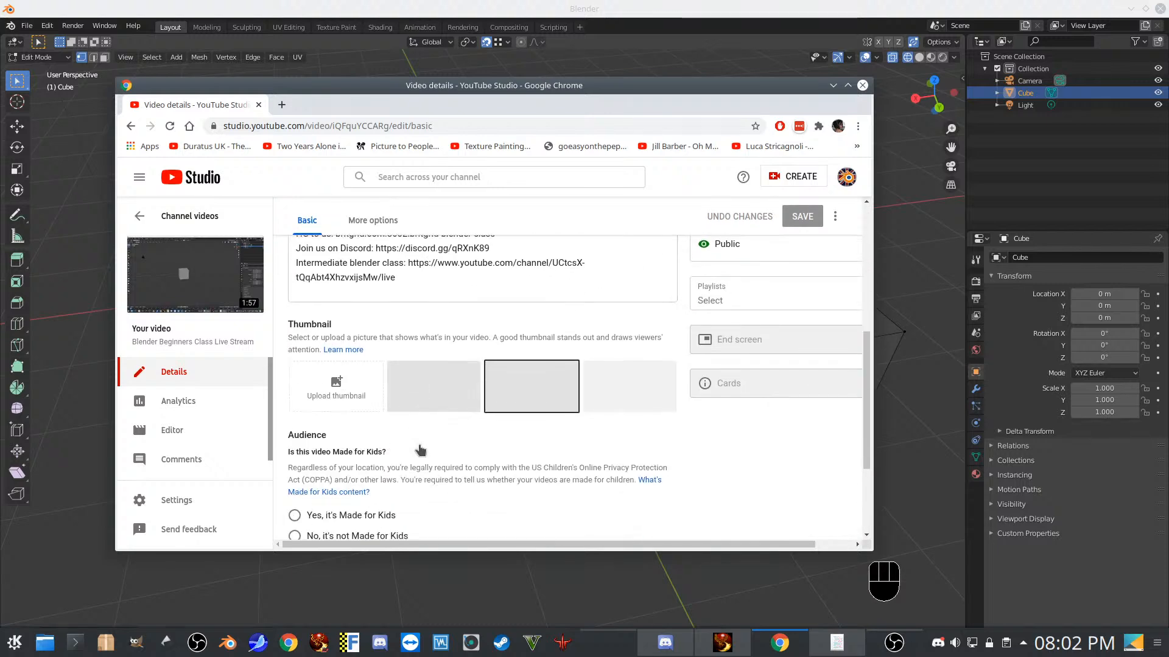
{"action": "scroll", "coordinate": [419, 449], "scroll_direction": "down", "scroll_amount": 3}
{"action": "scroll", "coordinate": [425, 440], "scroll_direction": "up", "scroll_amount": 3}
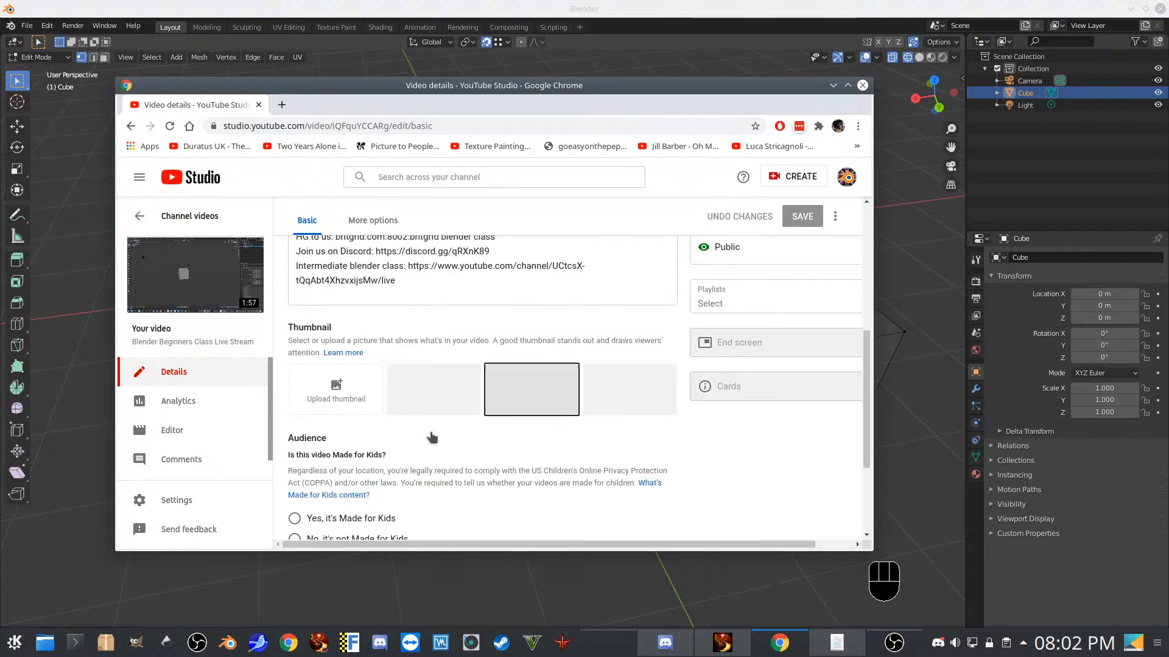
{"action": "scroll", "coordinate": [432, 438], "scroll_direction": "up", "scroll_amount": 6}
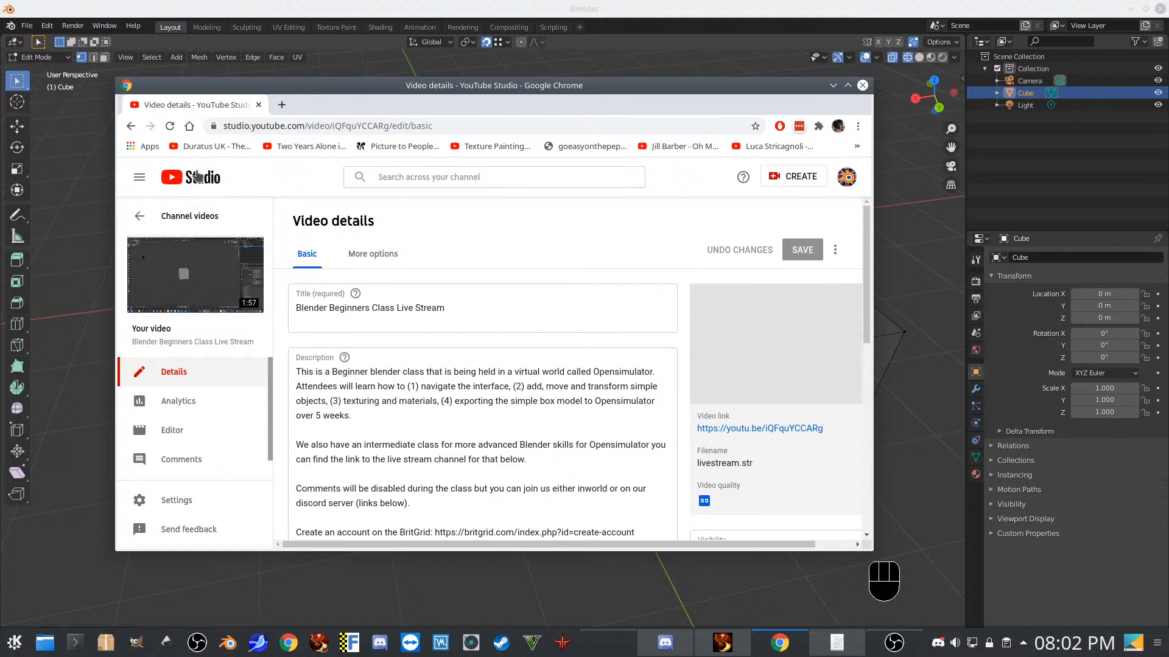
Check the replay's additional options and basic settings, and return to the channel's video list in a maximised window
{"action": "left_click", "coordinate": [130, 126]}
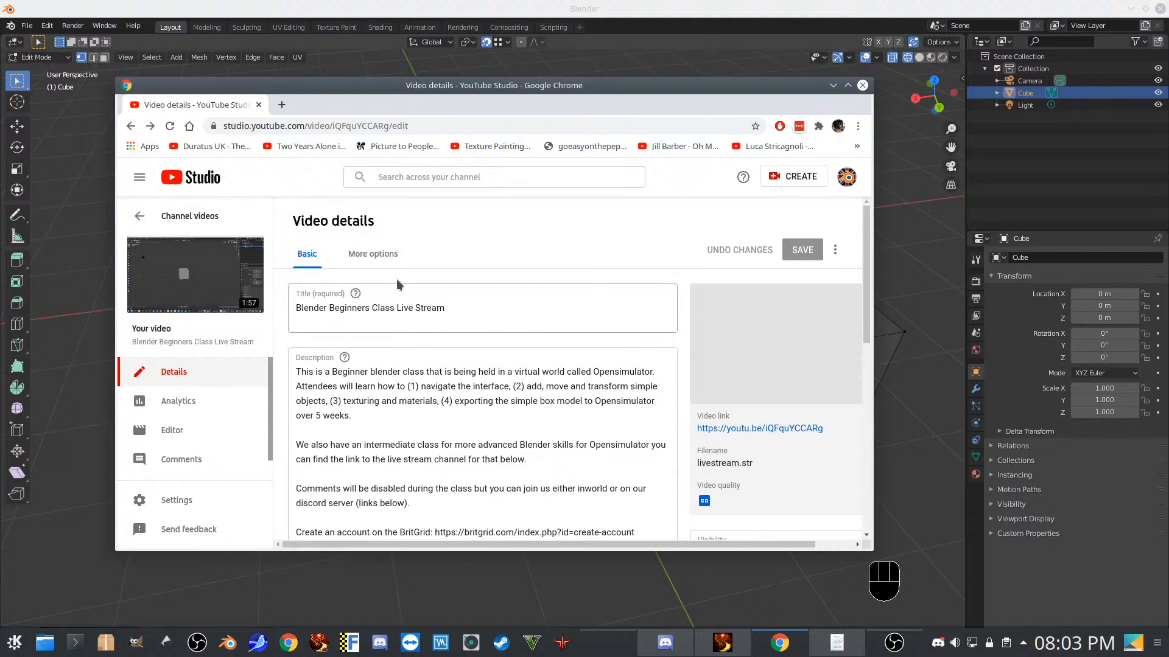
{"action": "left_click", "coordinate": [373, 254]}
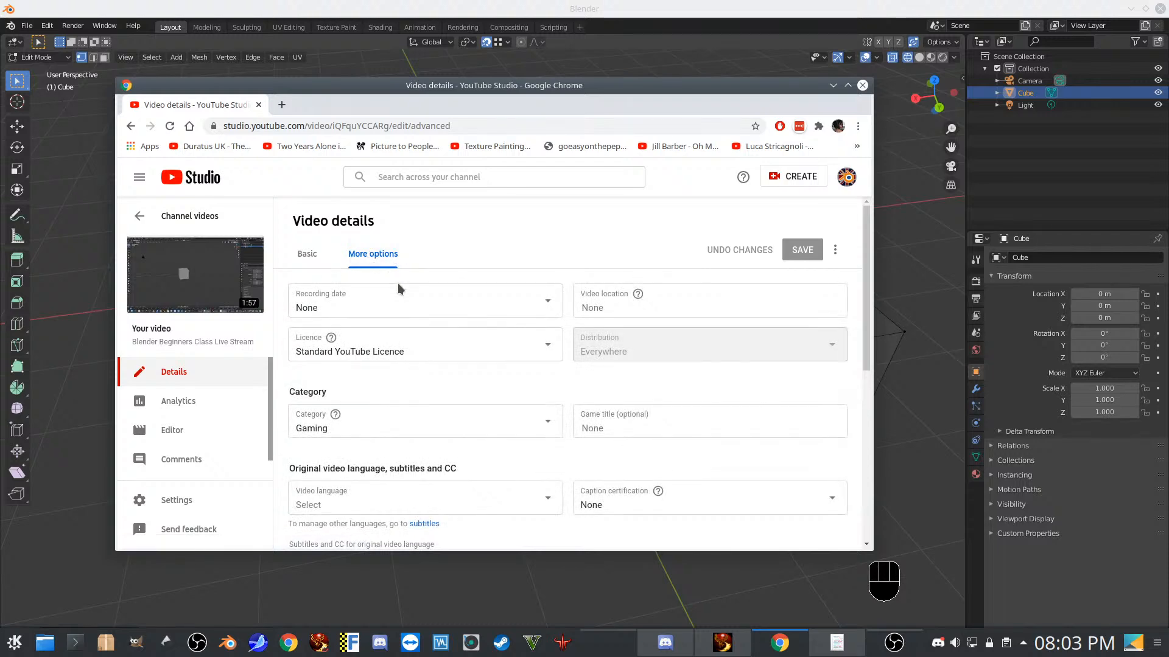
{"action": "left_click", "coordinate": [131, 126]}
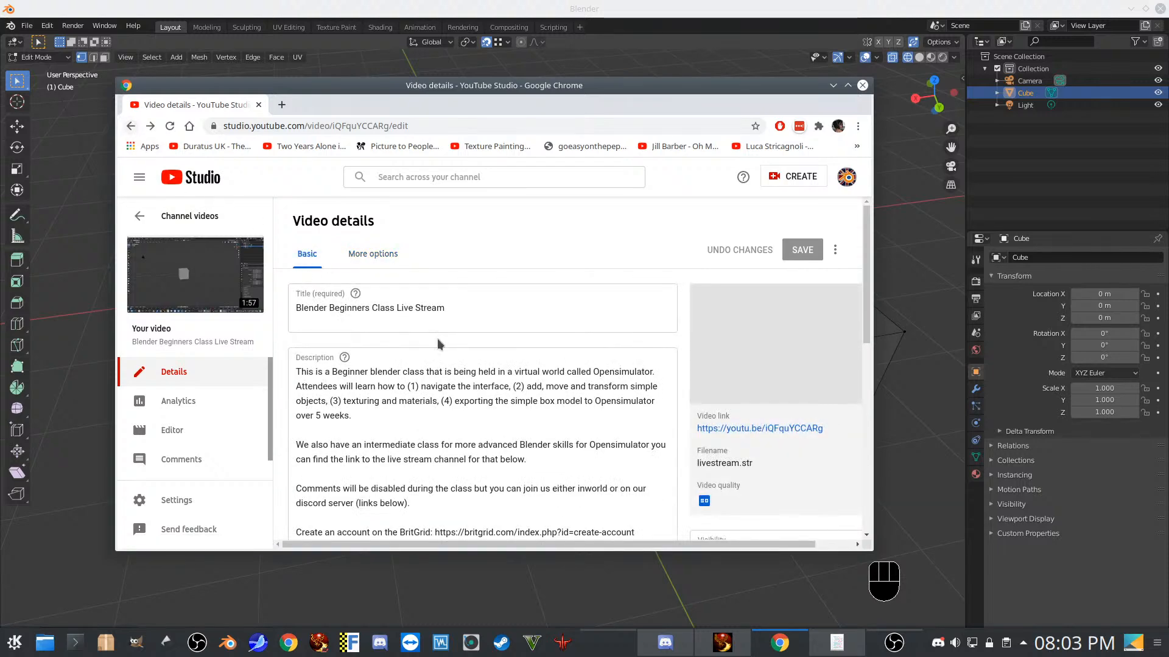
{"action": "scroll", "coordinate": [439, 340], "scroll_direction": "down", "scroll_amount": 5}
{"action": "scroll", "coordinate": [438, 340], "scroll_direction": "down", "scroll_amount": 3}
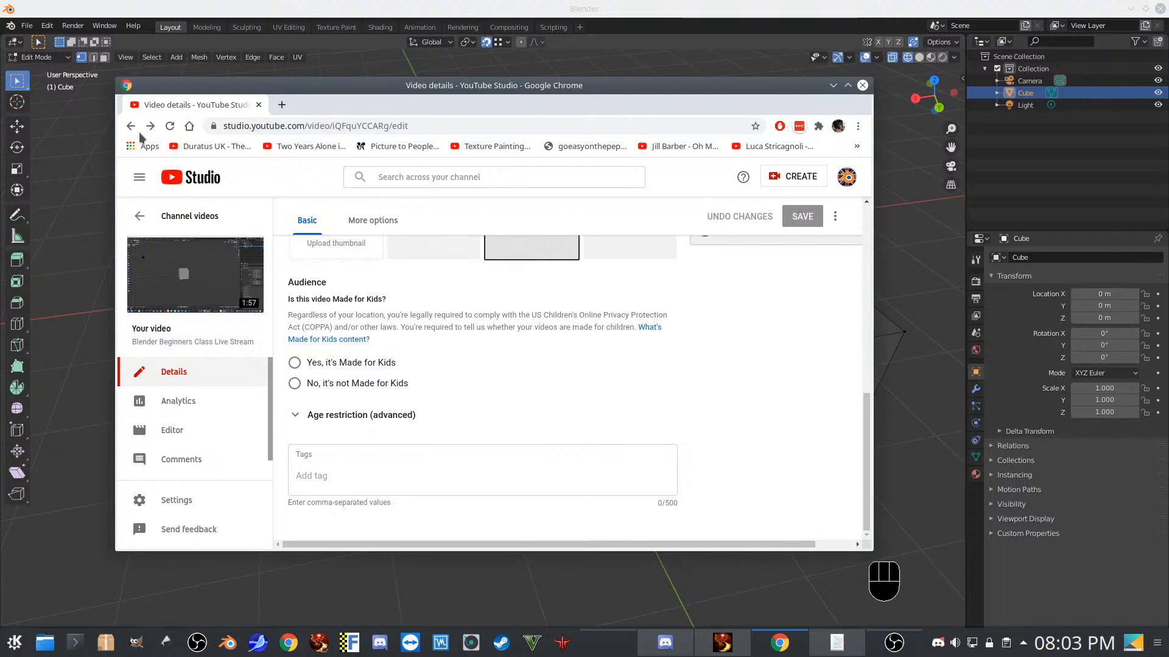
{"action": "left_click", "coordinate": [848, 87]}
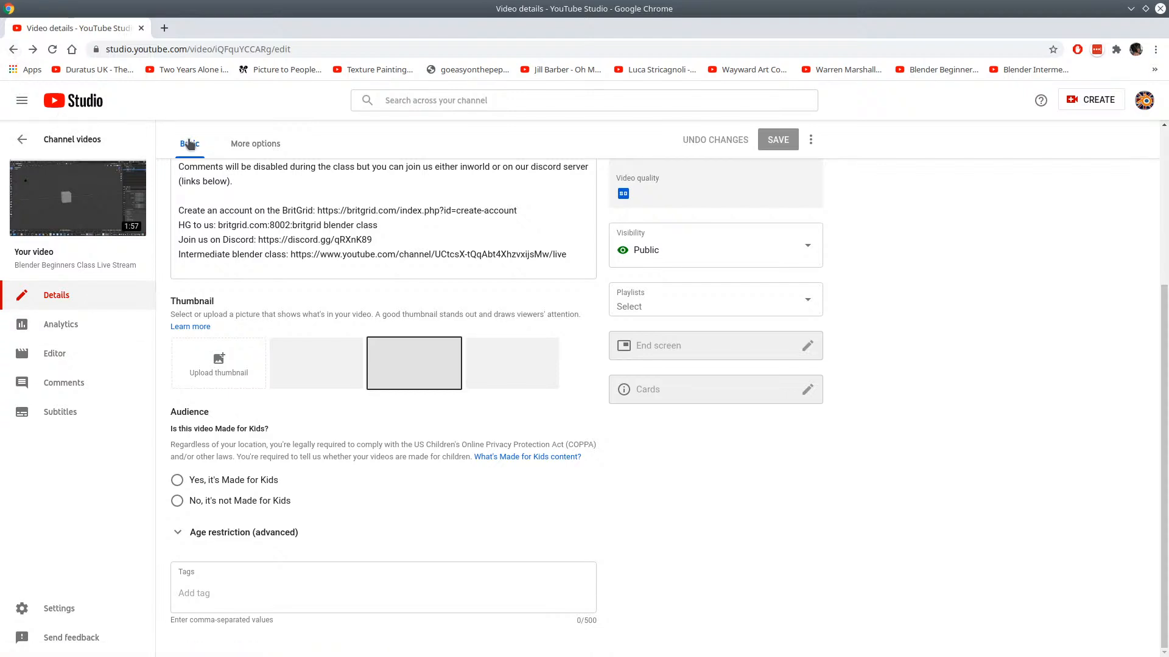
{"action": "left_click", "coordinate": [67, 141]}
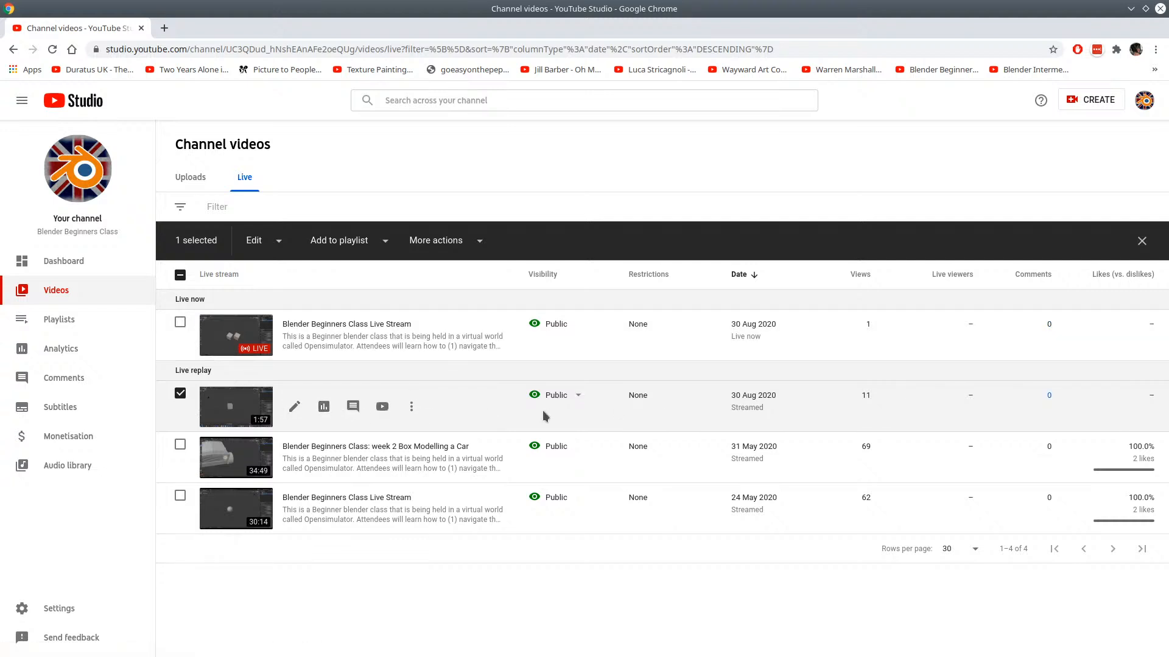
Permanently delete the 1:57 live replay from 30 Aug 2020, acknowledging that deletion can't be undone
{"action": "left_click", "coordinate": [412, 407]}
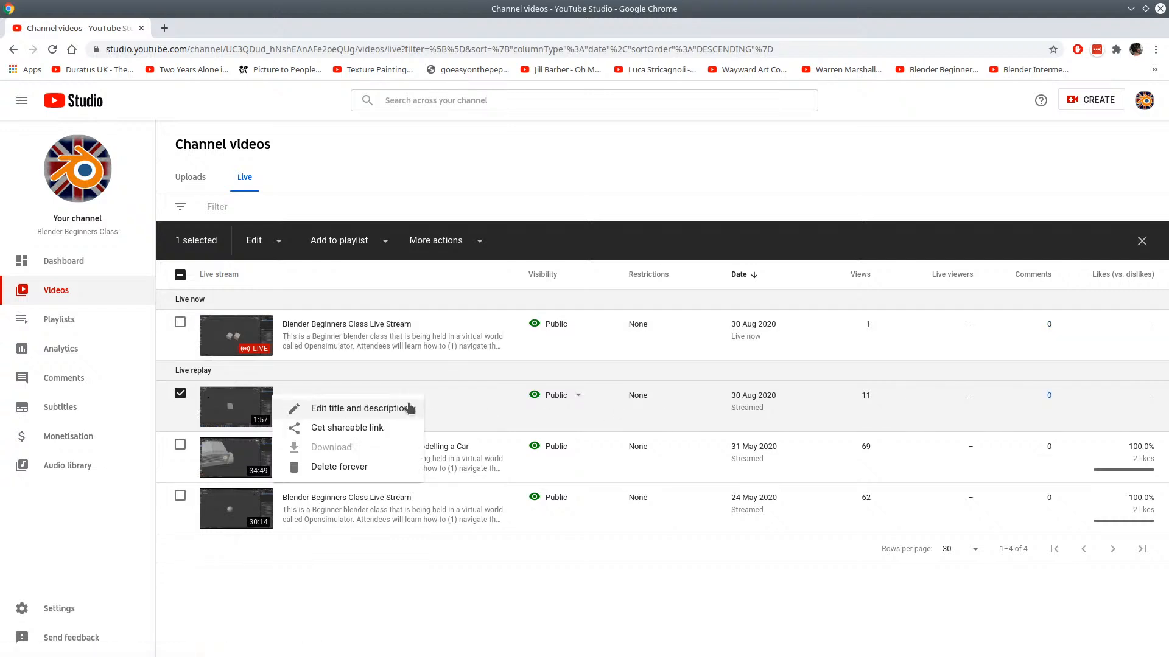
{"action": "left_click", "coordinate": [359, 467]}
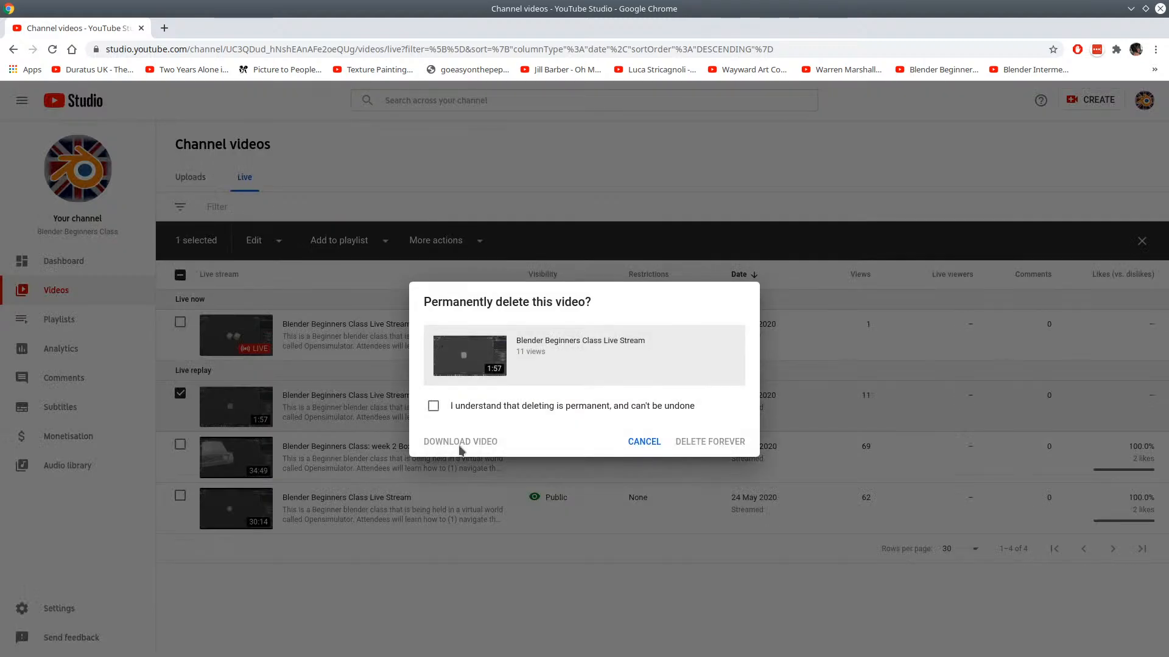
{"action": "left_click", "coordinate": [433, 406]}
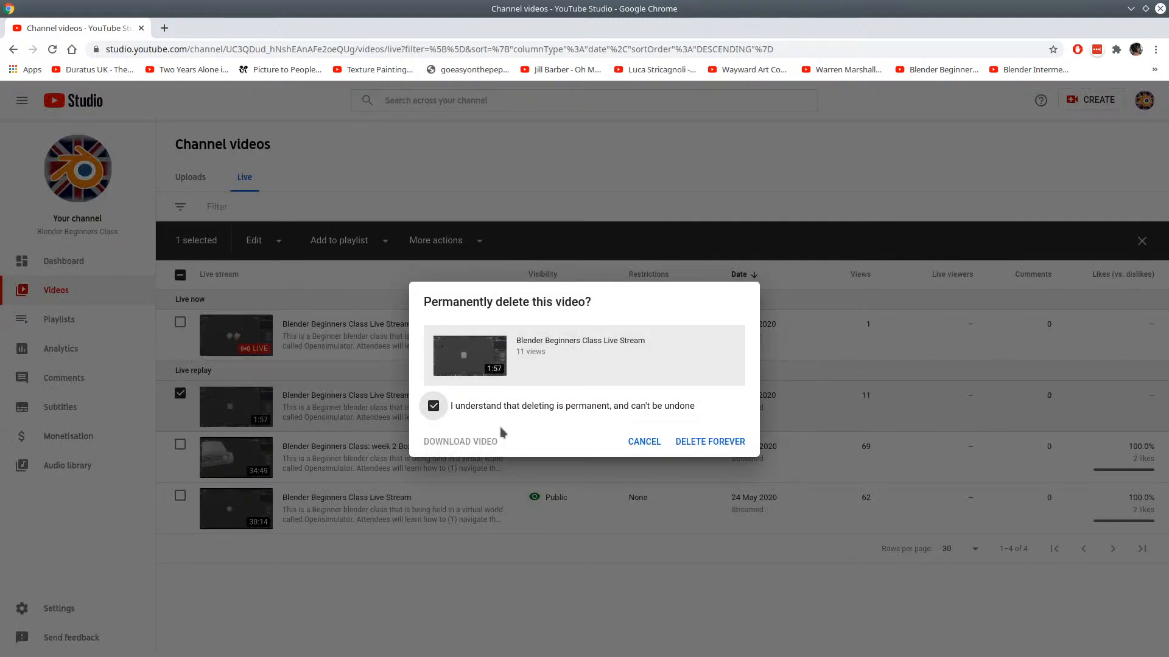
{"action": "left_click", "coordinate": [688, 442]}
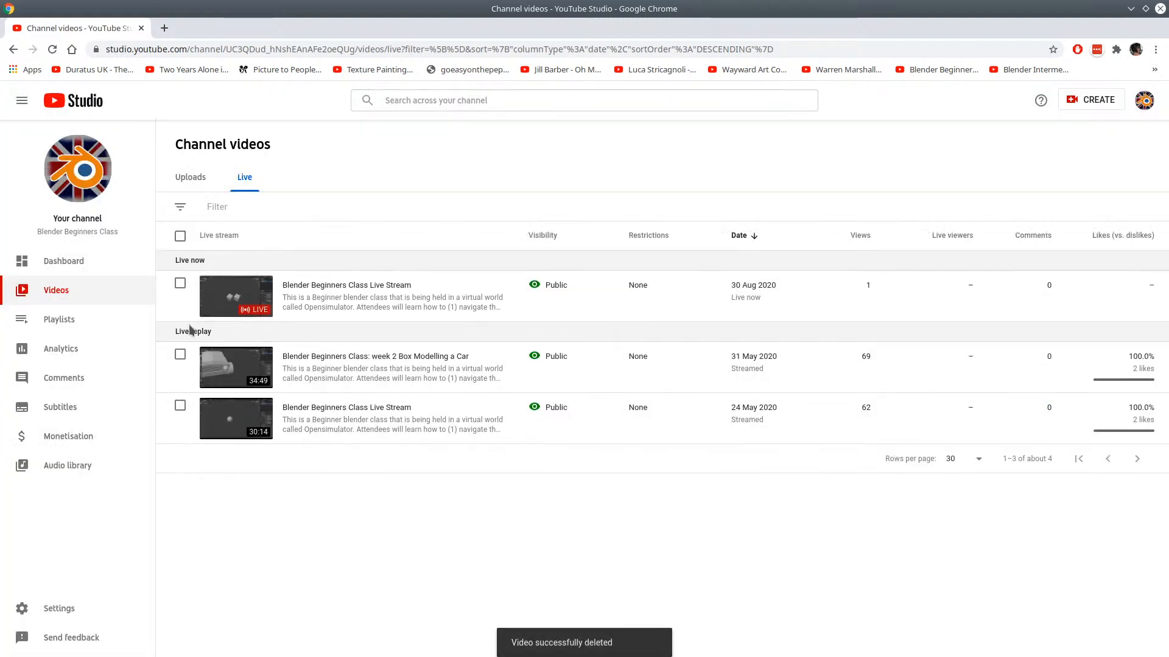
{"action": "left_click", "coordinate": [182, 285]}
{"action": "left_click", "coordinate": [181, 276]}
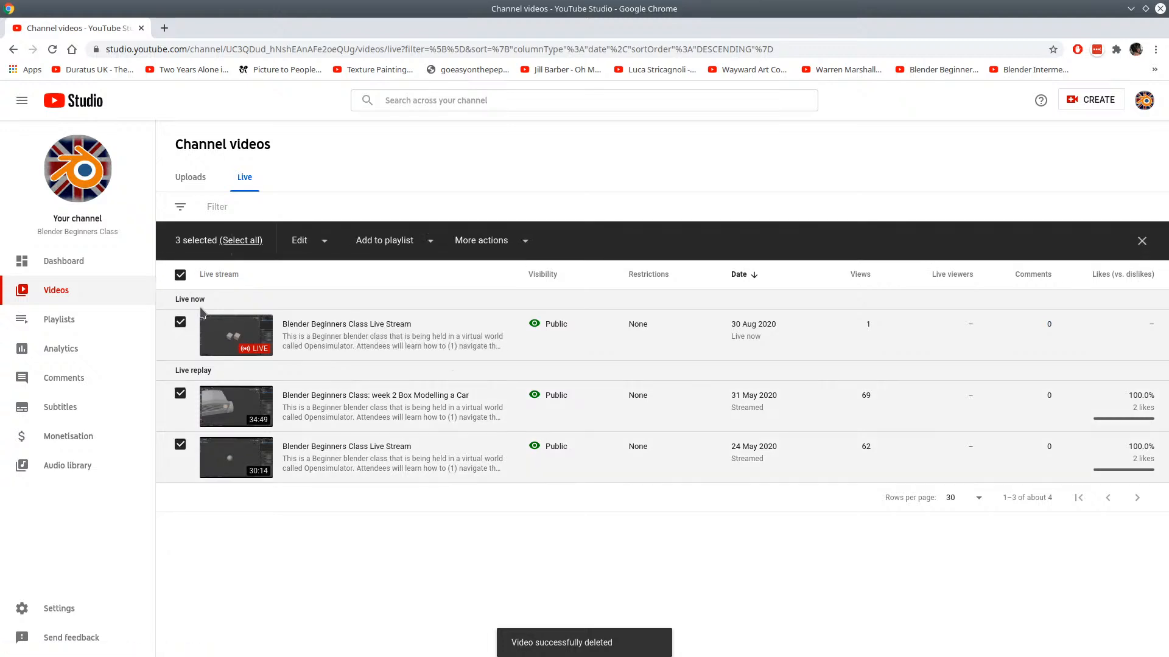
{"action": "left_click", "coordinate": [180, 322]}
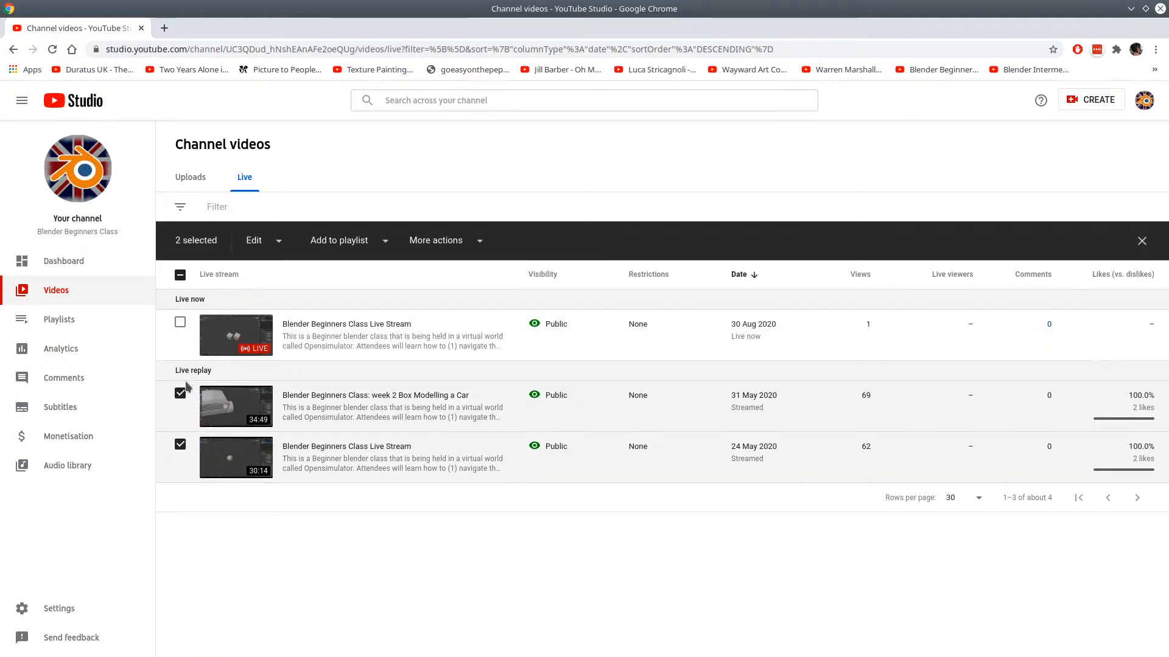
{"action": "left_click", "coordinate": [180, 394]}
{"action": "left_click", "coordinate": [182, 447]}
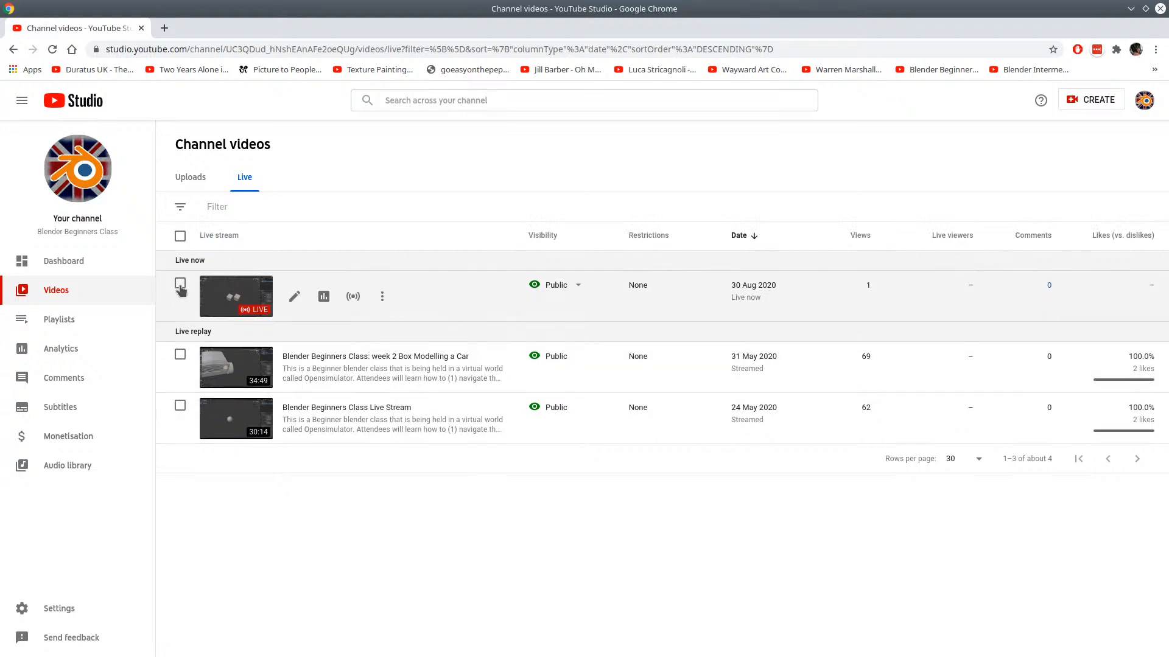
Select the current Blender Beginners Class Live Stream and get its shareable link
{"action": "left_click", "coordinate": [180, 286]}
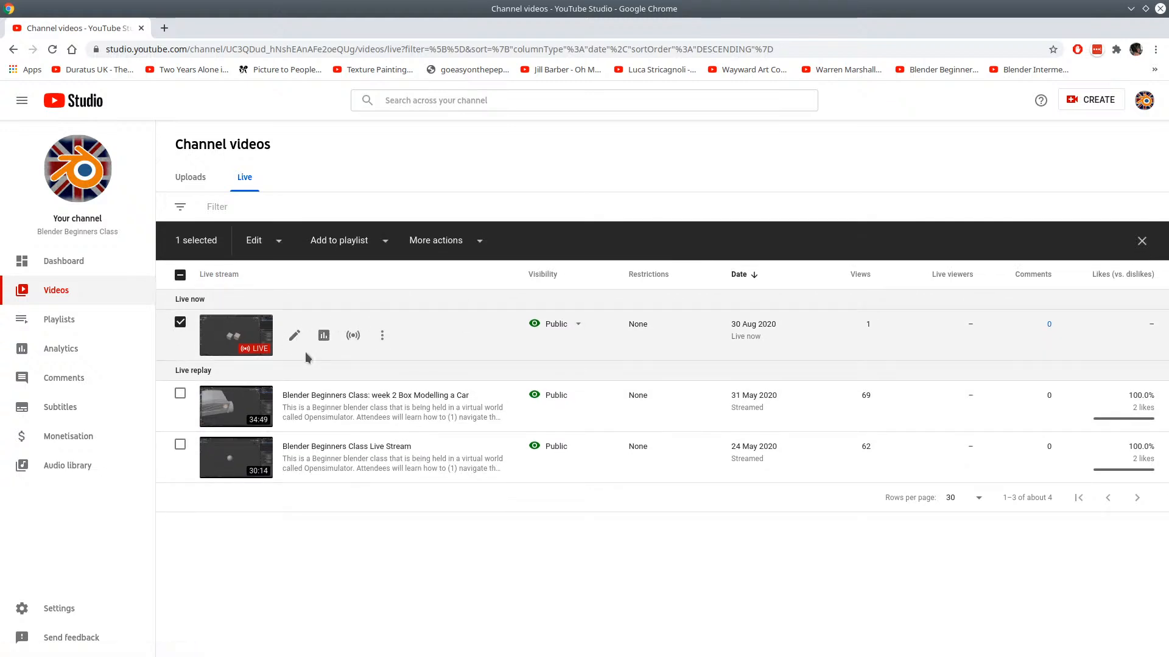
{"action": "left_click", "coordinate": [382, 339]}
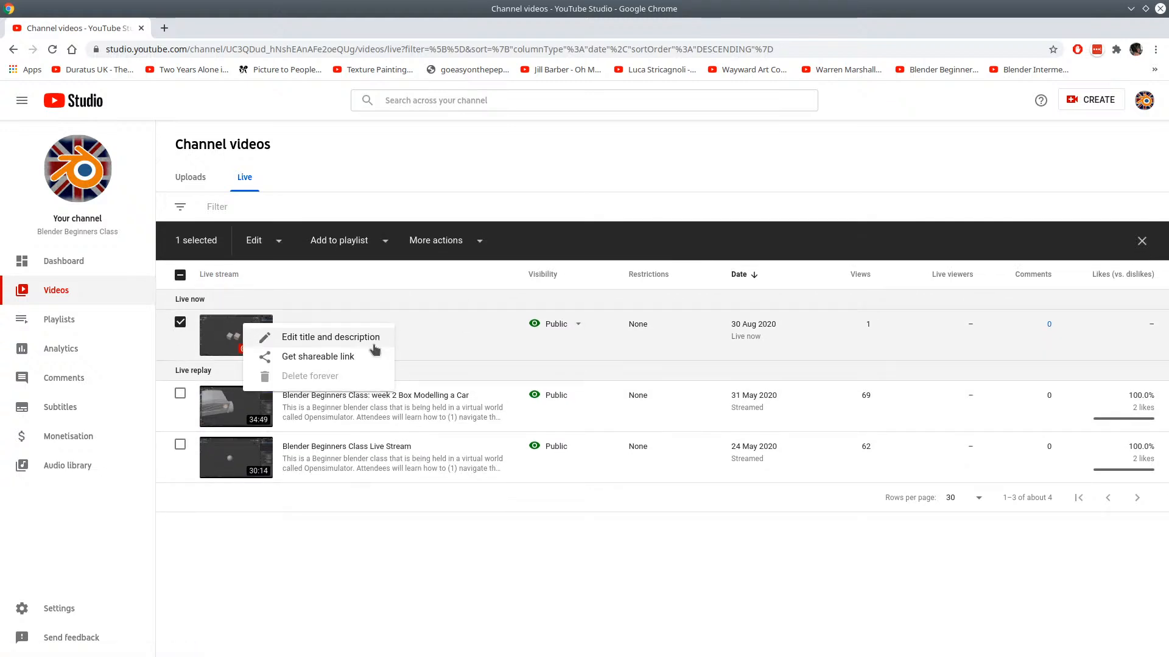
{"action": "left_click", "coordinate": [347, 357]}
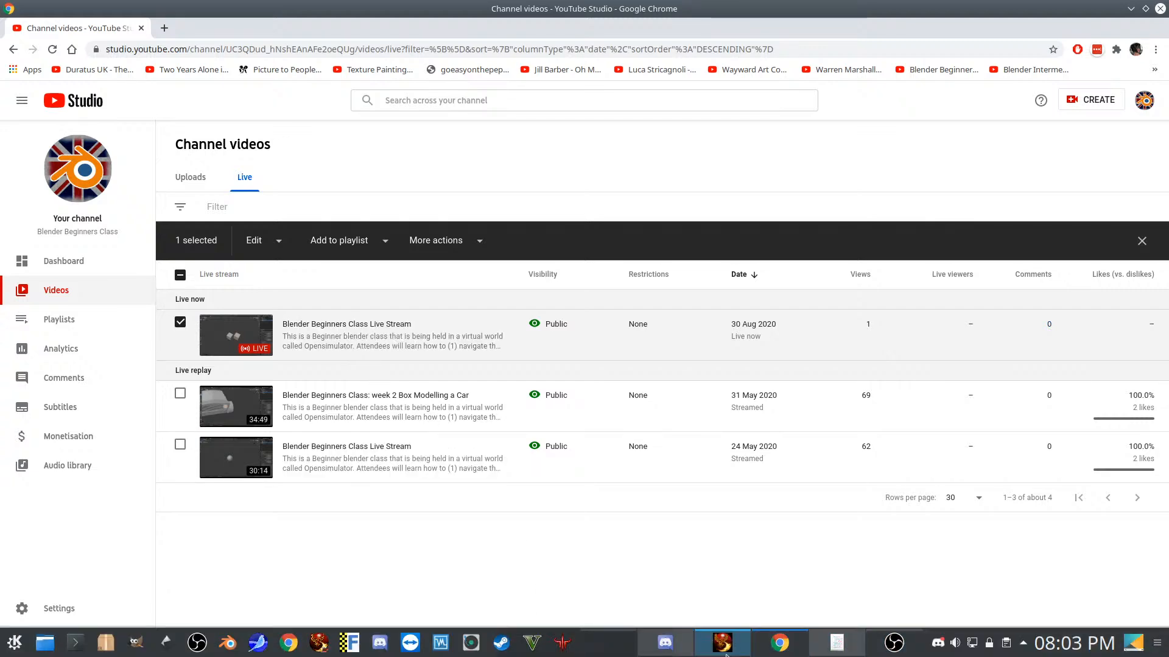
Switch to the Firestorm viewer and post the live stream link in nearby chat
{"action": "left_click", "coordinate": [725, 652]}
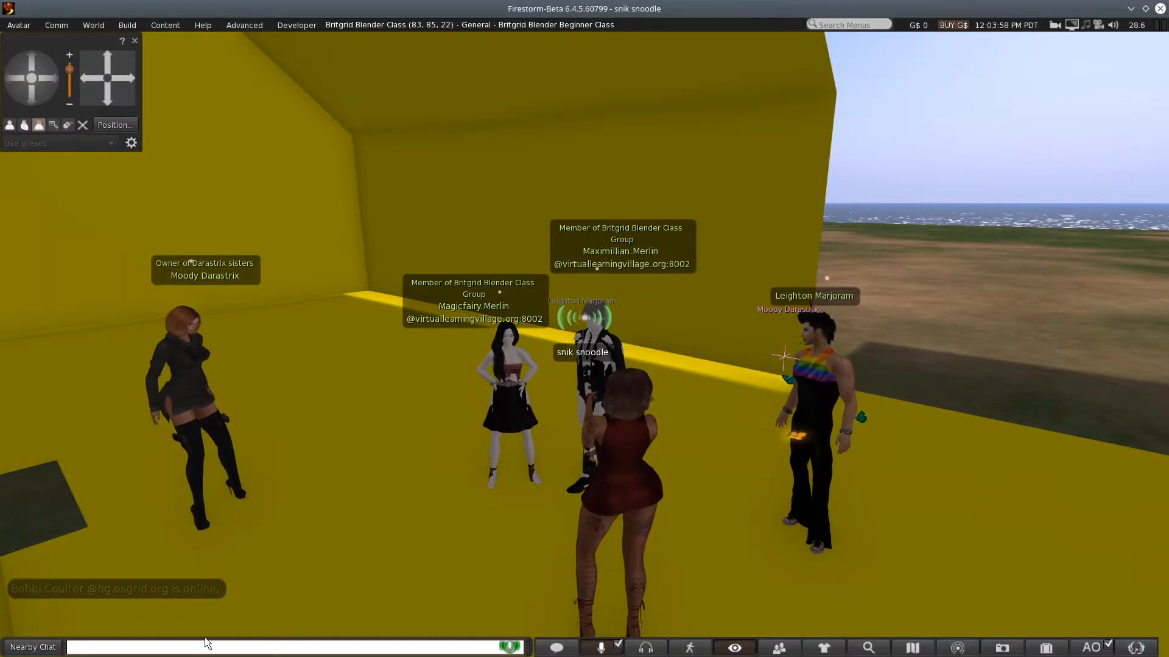
{"action": "right_click", "coordinate": [205, 645]}
{"action": "left_click", "coordinate": [232, 608]}
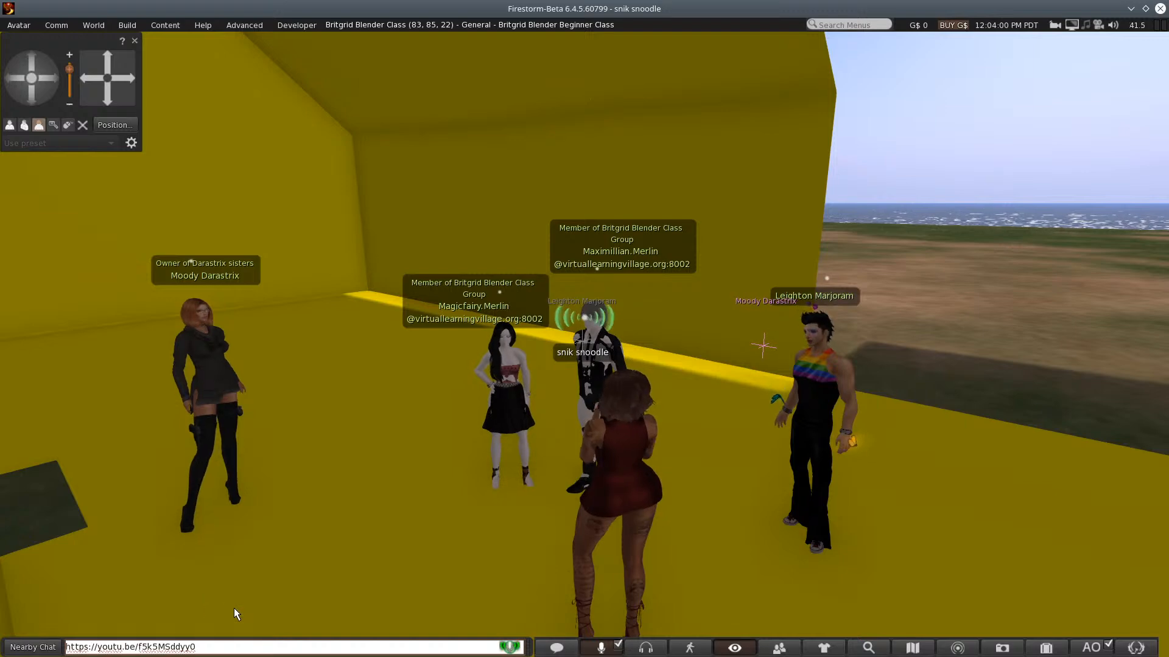
{"action": "key", "text": "Return"}
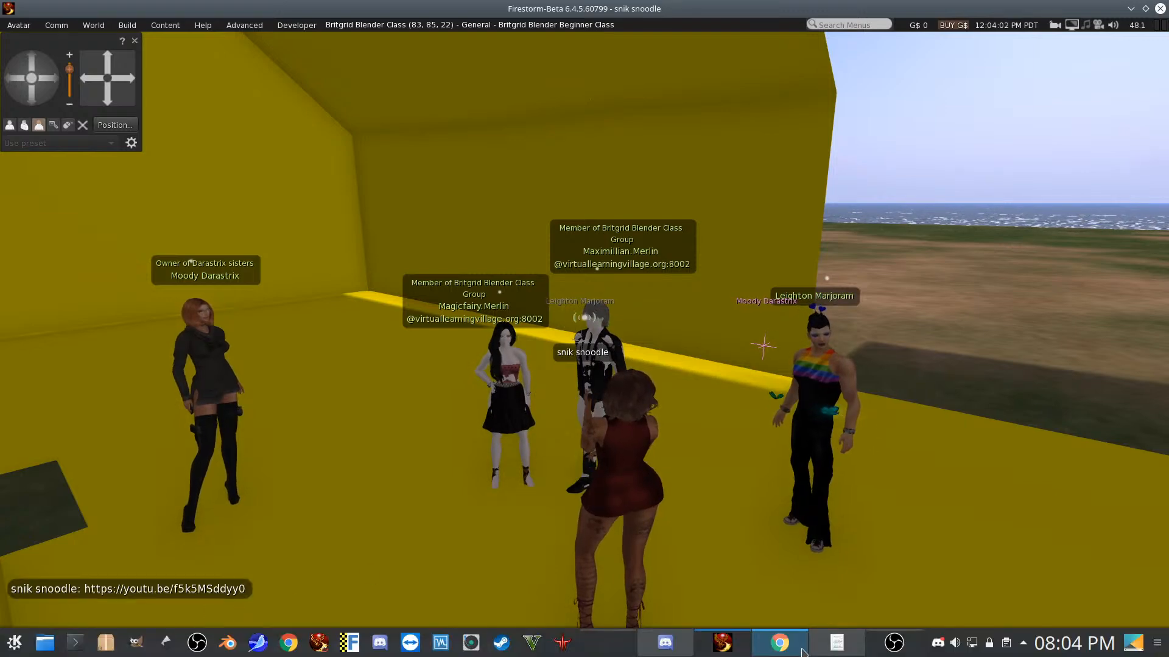
Switch back to Chrome and open the copied live stream link in a new tab
{"action": "left_click", "coordinate": [797, 649]}
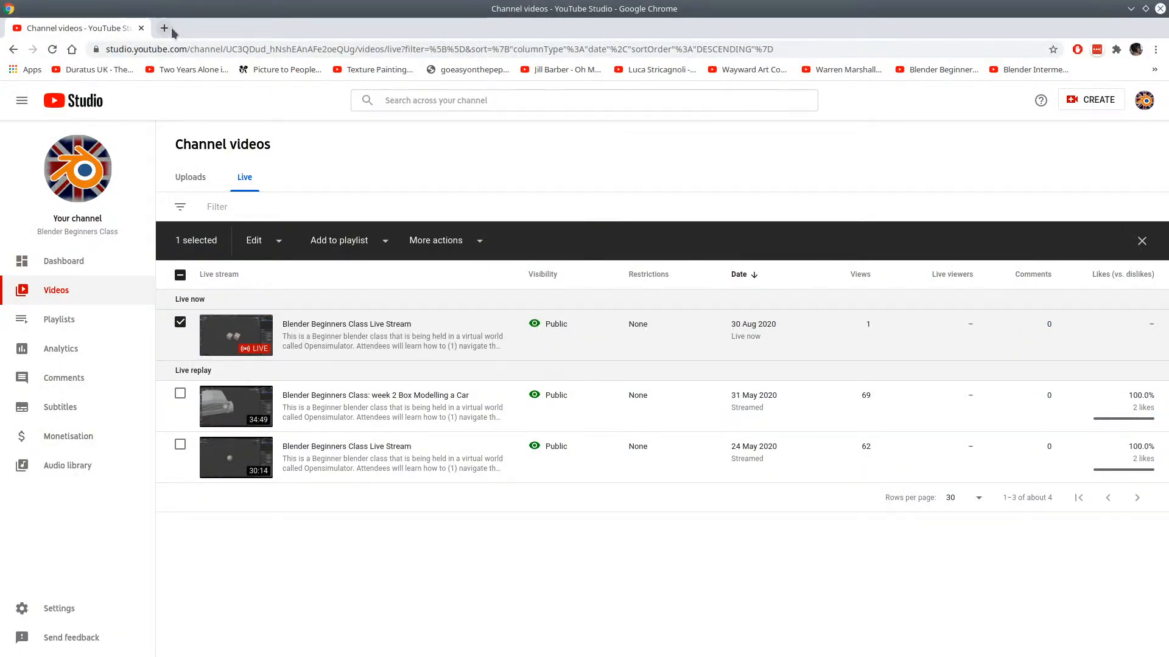
{"action": "left_click", "coordinate": [164, 29]}
{"action": "left_click", "coordinate": [121, 49]}
{"action": "right_click", "coordinate": [136, 49]}
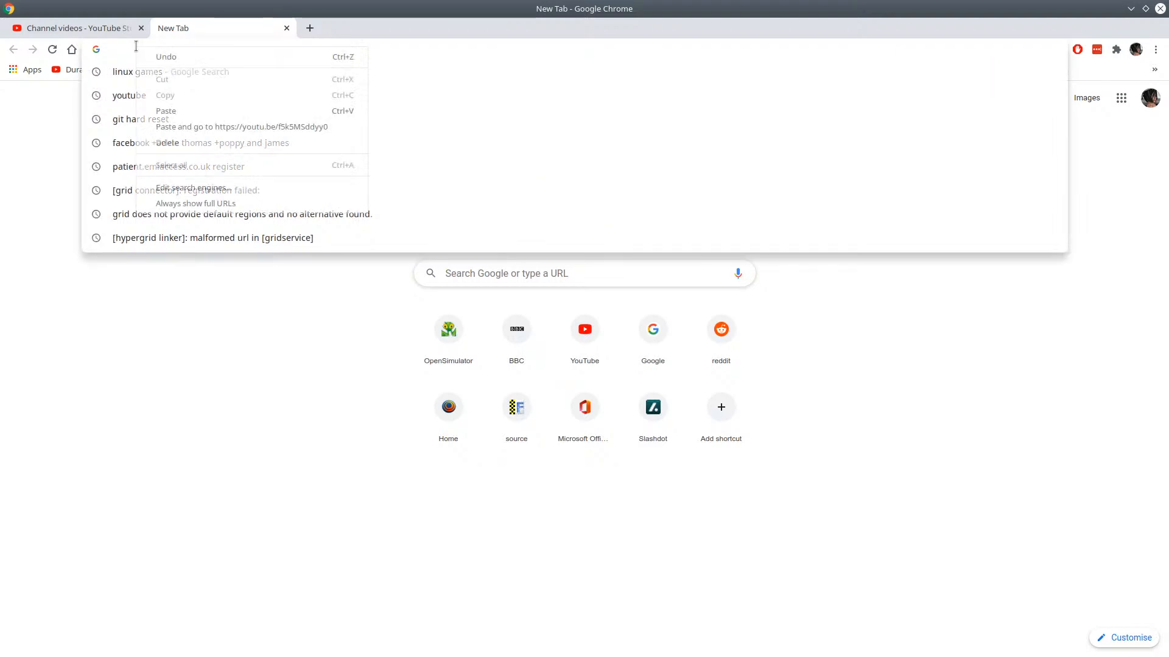
{"action": "left_click", "coordinate": [174, 111]}
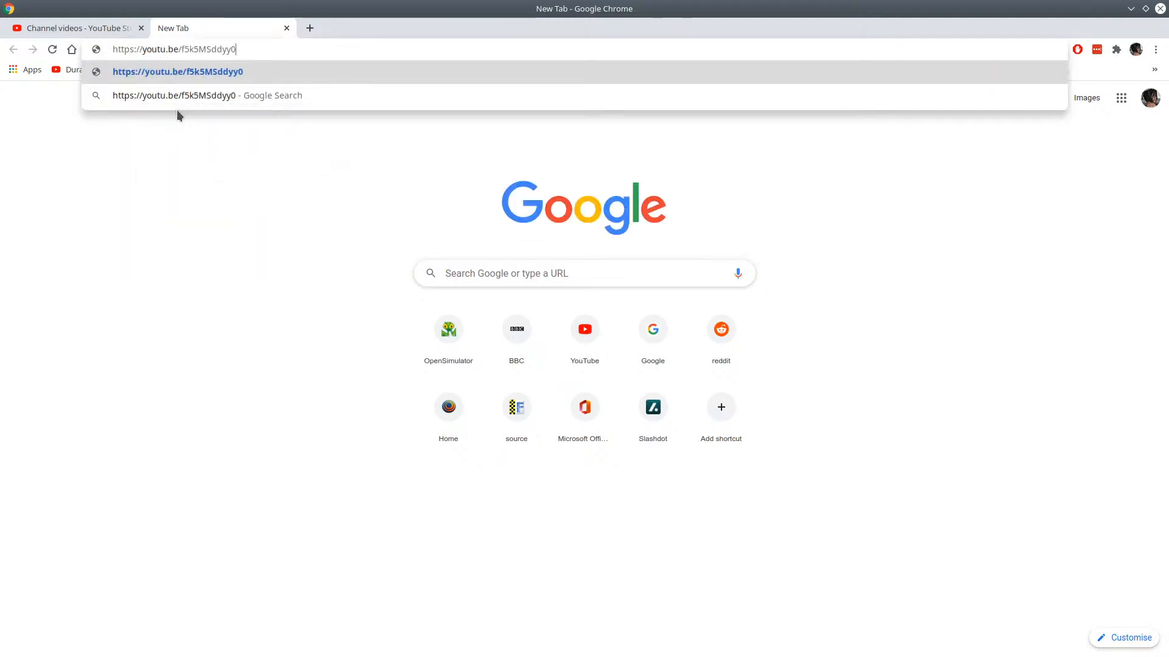
{"action": "key", "text": "Return"}
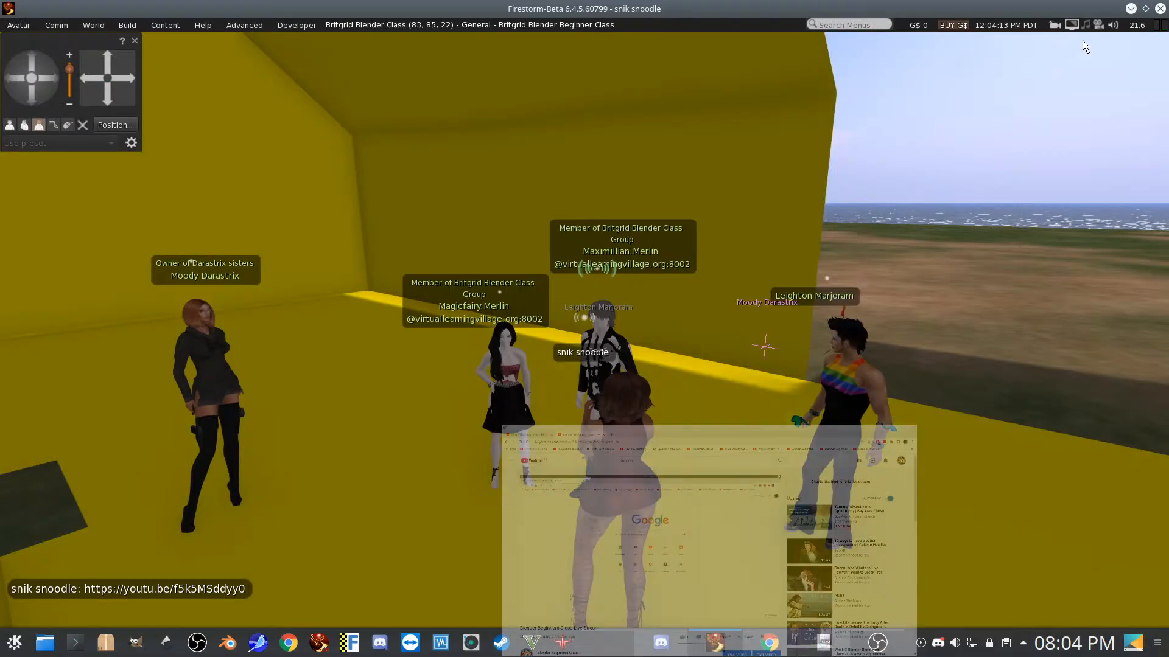
Return to Blender and select the upper vertex where the two cubes join, cancelling the move started on it
{"action": "left_click", "coordinate": [1131, 9]}
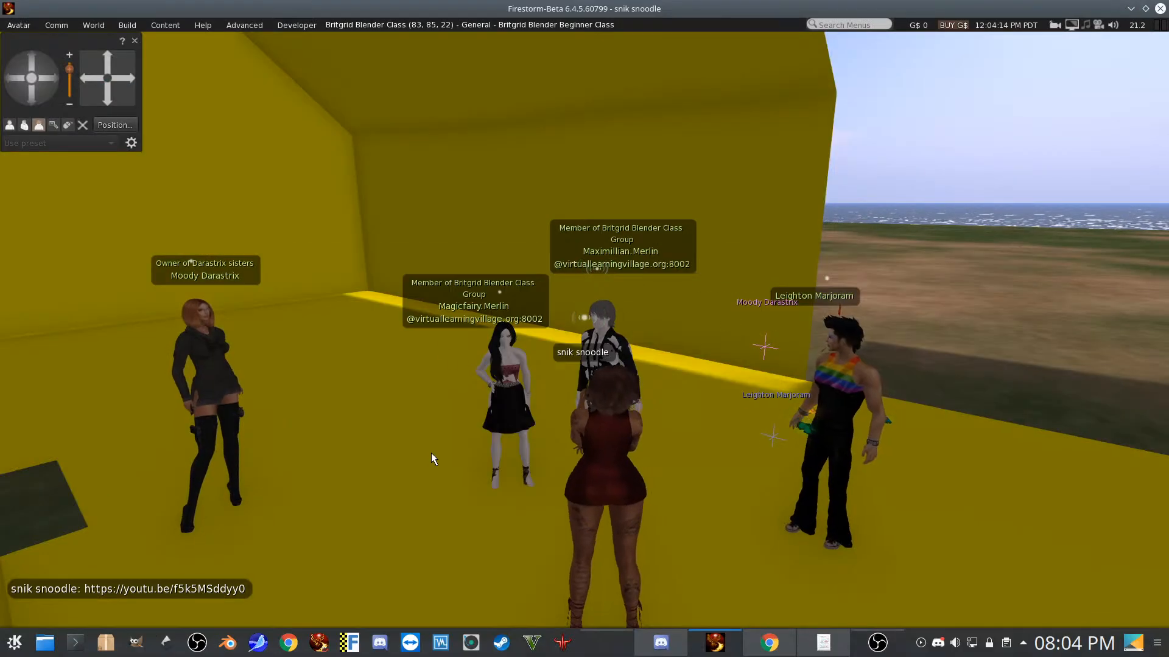
{"action": "left_click", "coordinate": [1131, 8]}
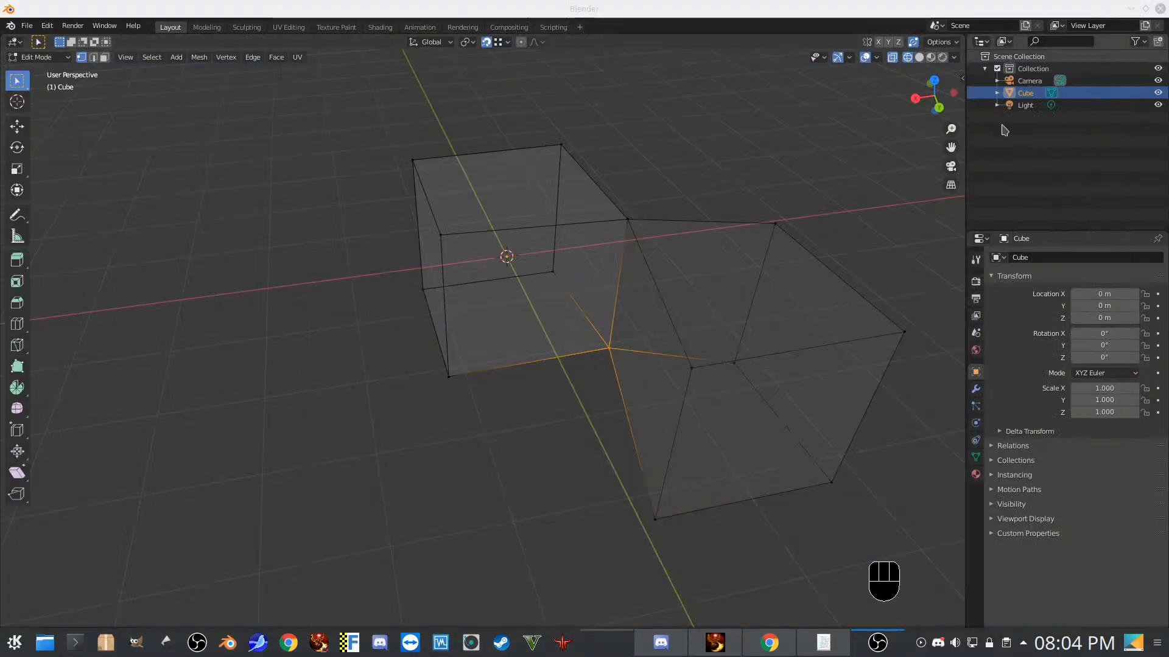
{"action": "left_click", "coordinate": [623, 230]}
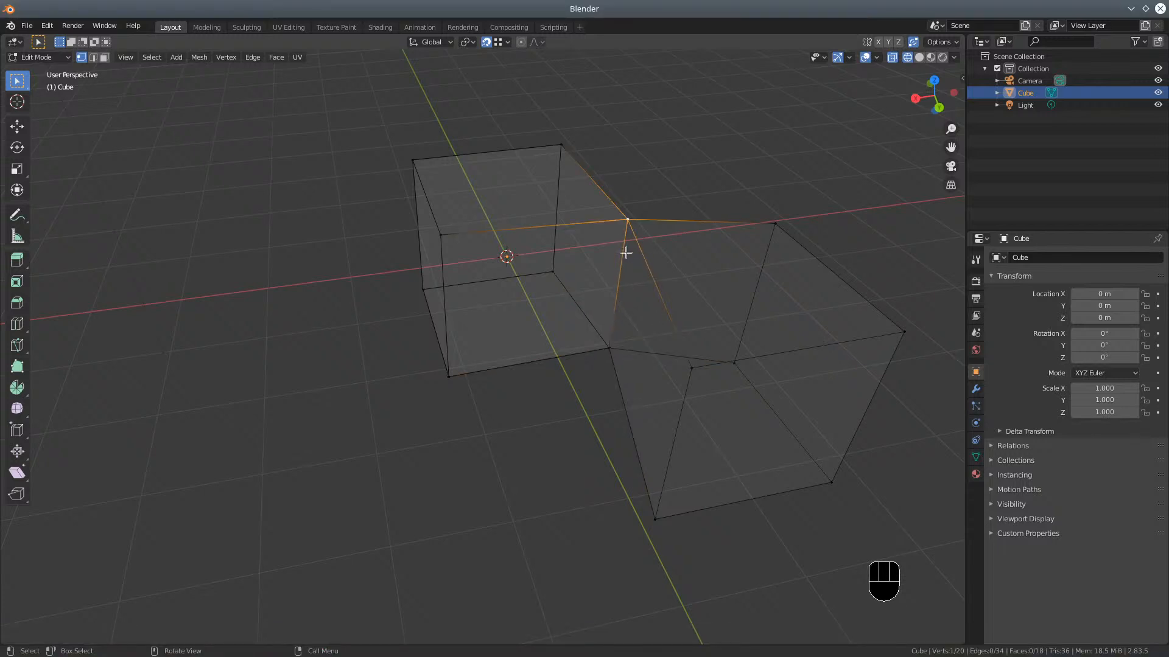
{"action": "key", "text": "g"}
{"action": "key", "text": "Escape"}
Switch to Chrome and check how the Blender session appears on the live stream page
{"action": "mouse_move", "coordinate": [772, 646]}
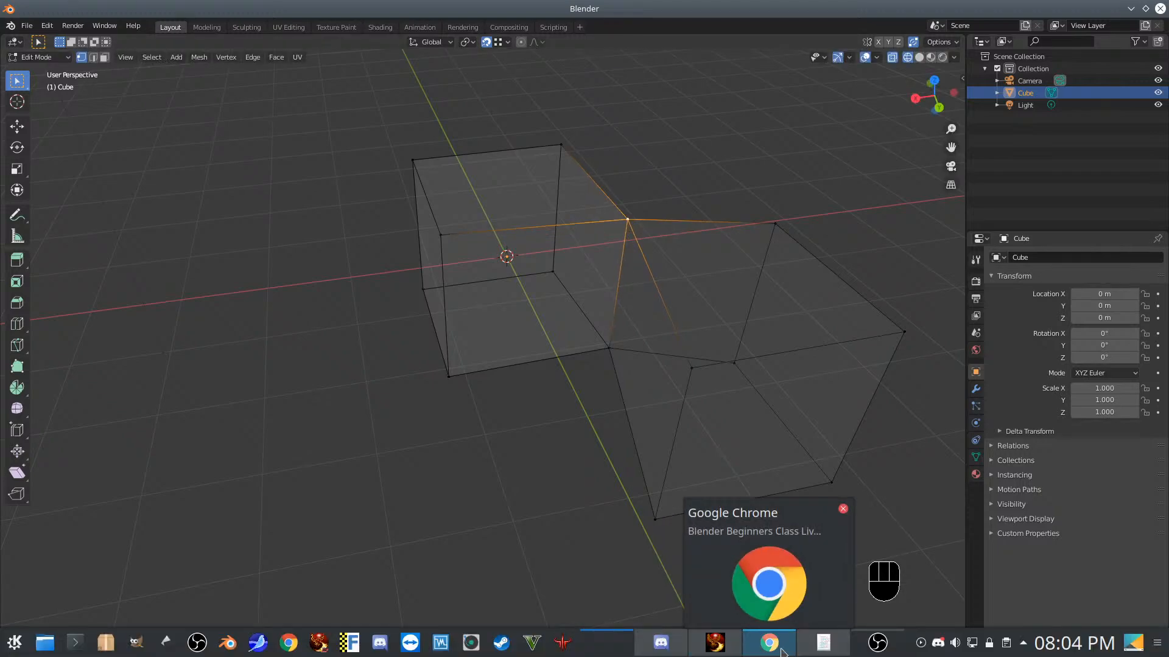
{"action": "left_click", "coordinate": [780, 650]}
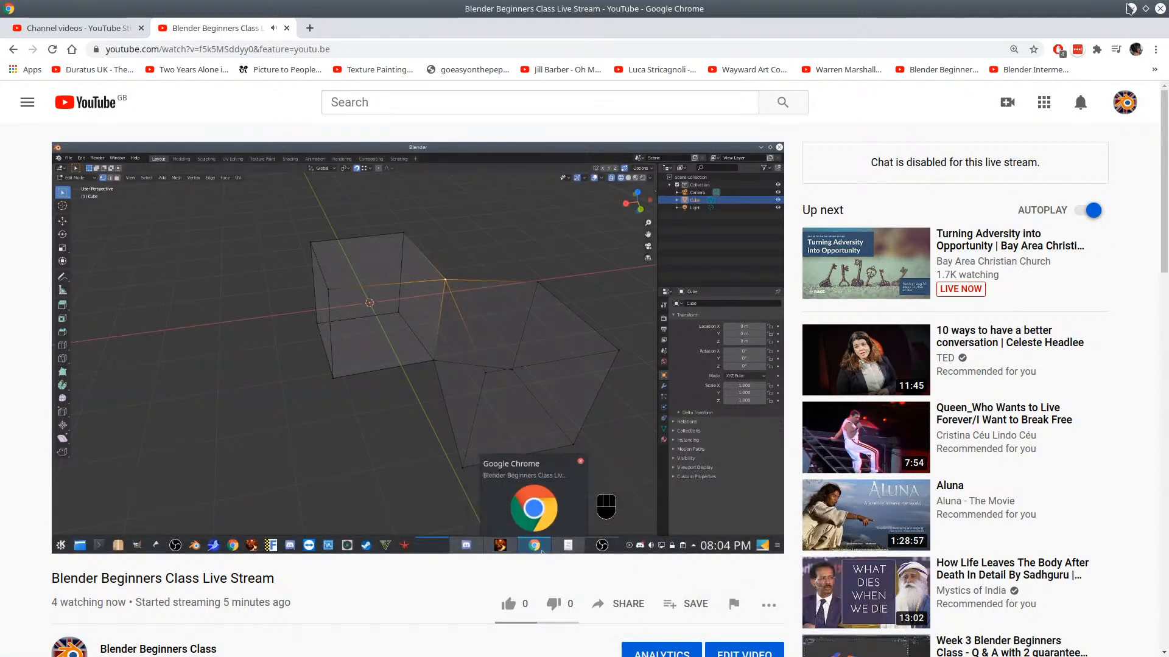
Return to Blender and turn off auto merge for the mesh
{"action": "left_click", "coordinate": [1130, 8]}
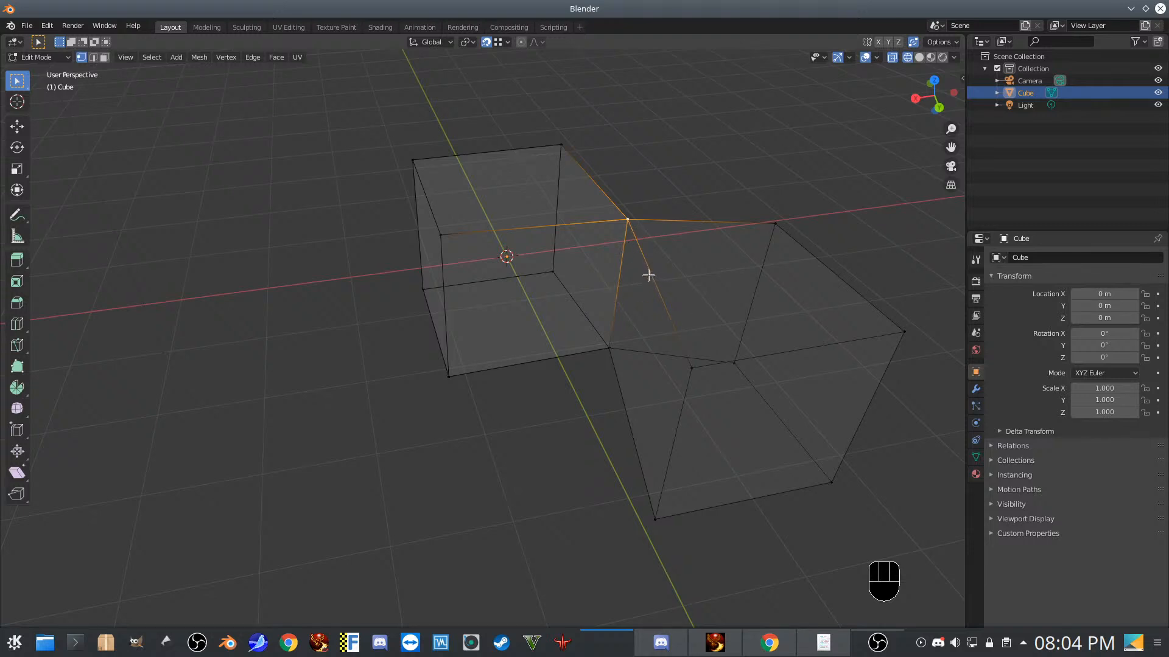
{"action": "left_click", "coordinate": [908, 57]}
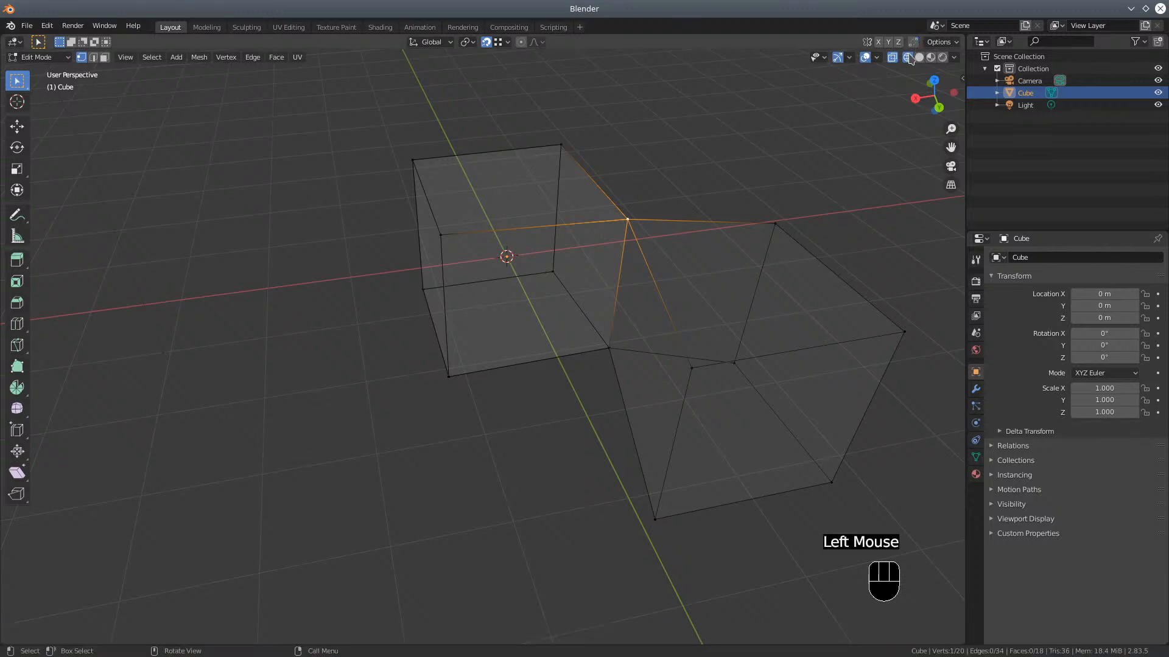
Turn off snapping, select all linked geometry of the two joined cubes and delete its vertices
{"action": "left_click", "coordinate": [486, 43]}
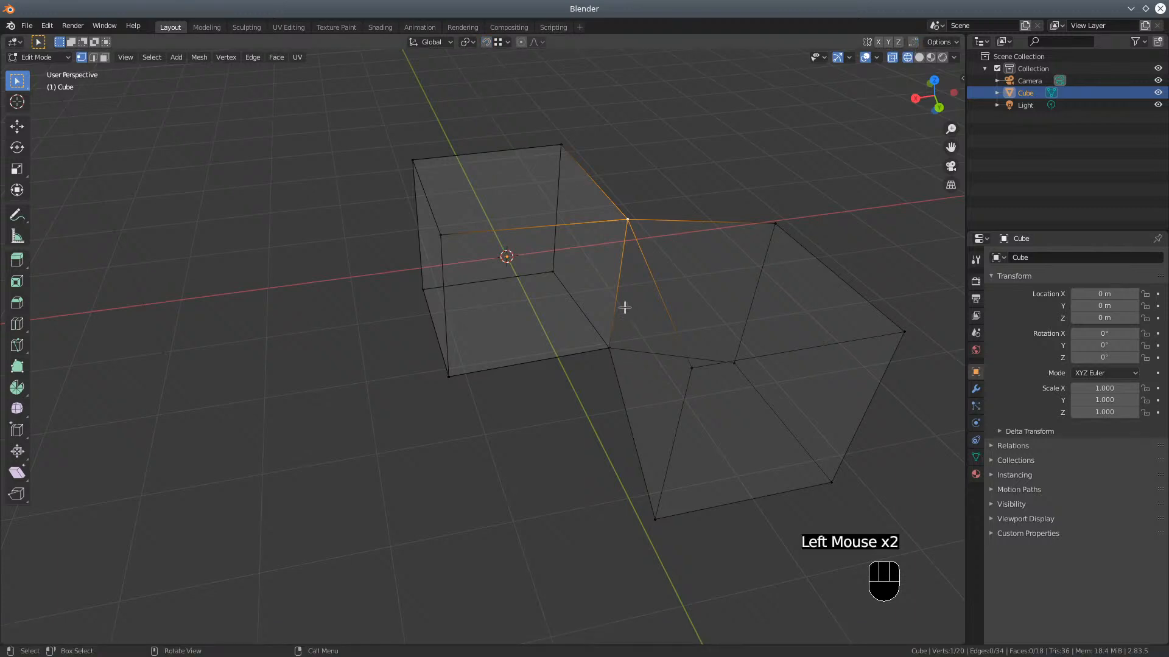
{"action": "key", "text": "l"}
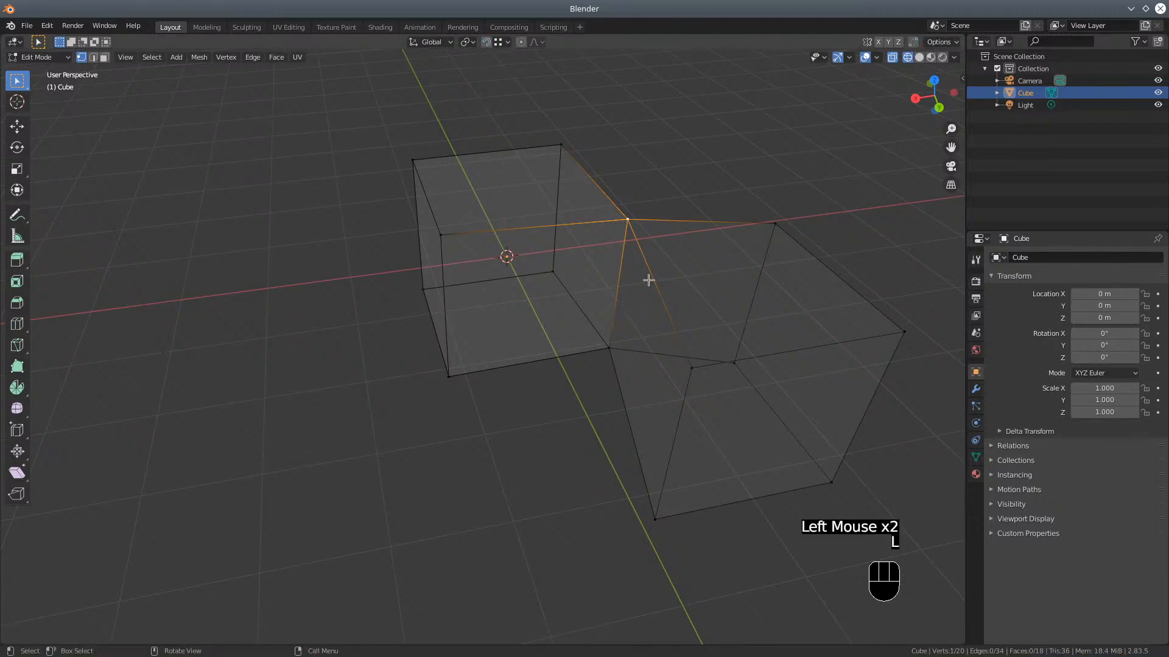
{"action": "left_click", "coordinate": [633, 235]}
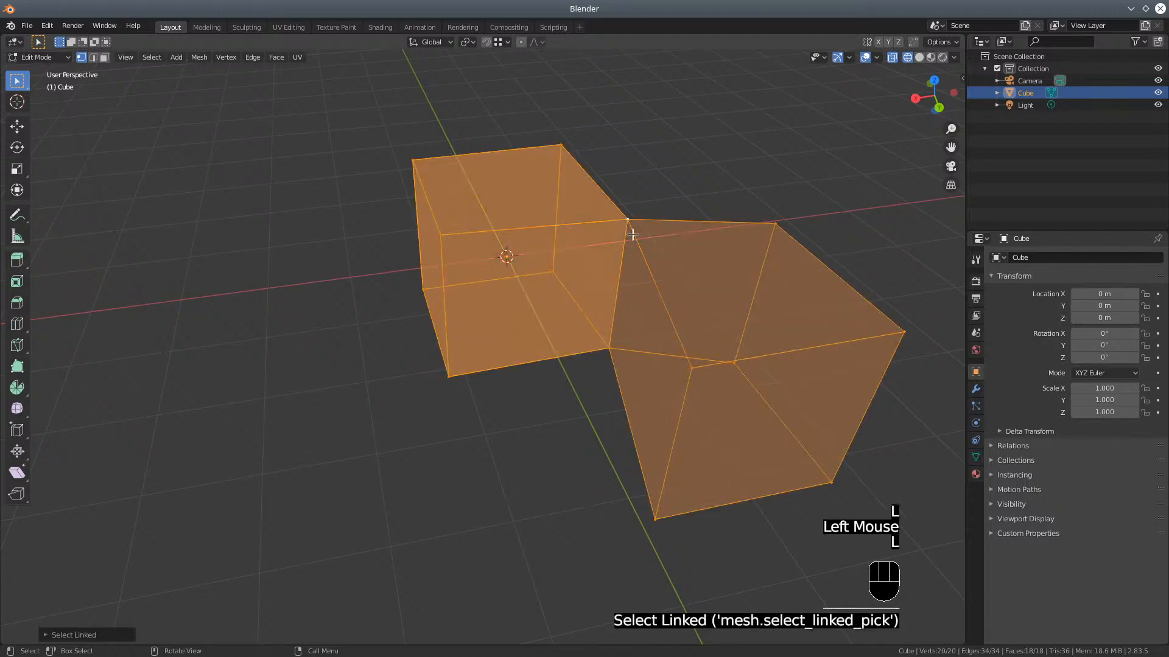
{"action": "key", "text": "Delete"}
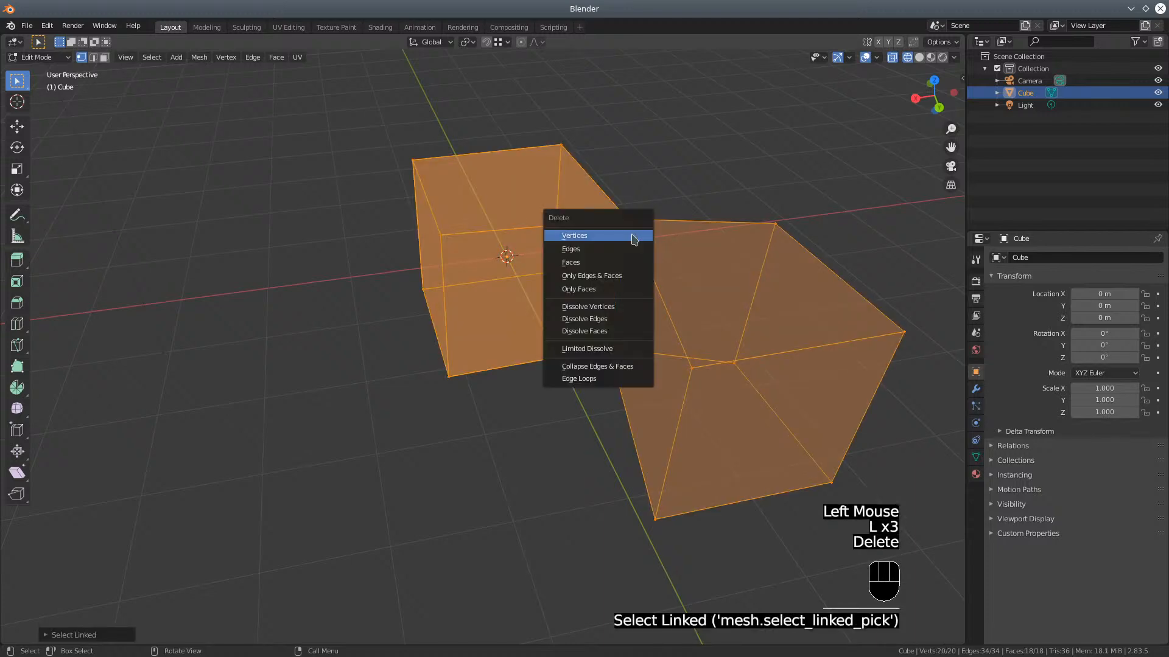
{"action": "left_click", "coordinate": [624, 239]}
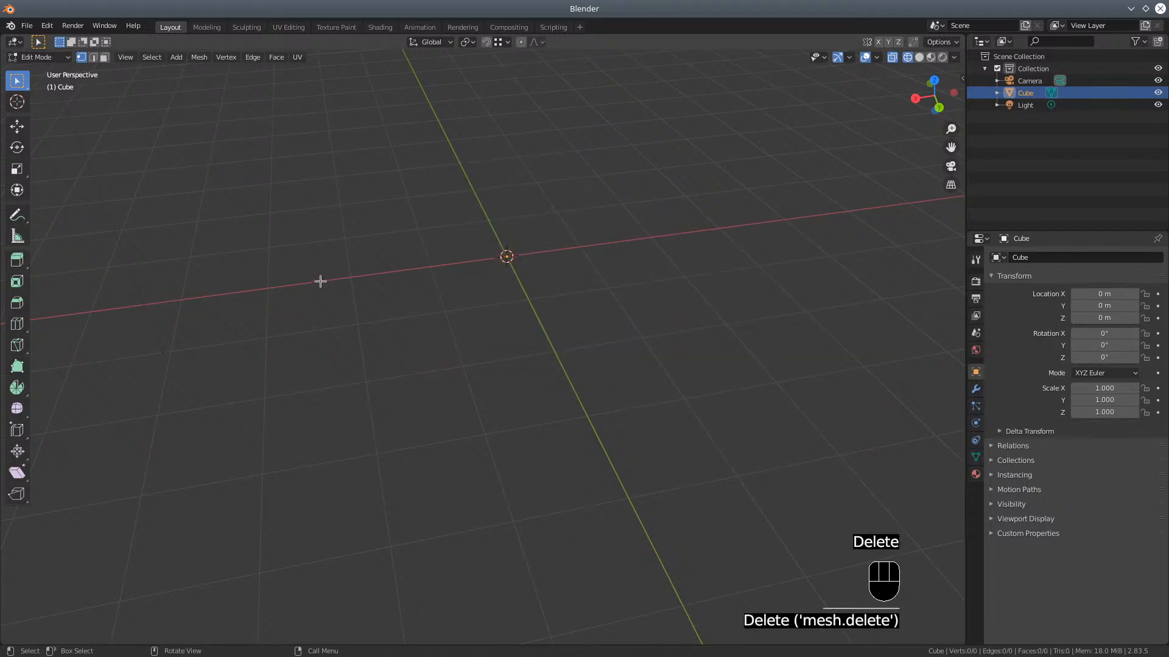
Return to Object Mode and add a new cube mesh at the origin
{"action": "middle_click_drag", "start_coordinate": [336, 323], "coordinate": [390, 285]}
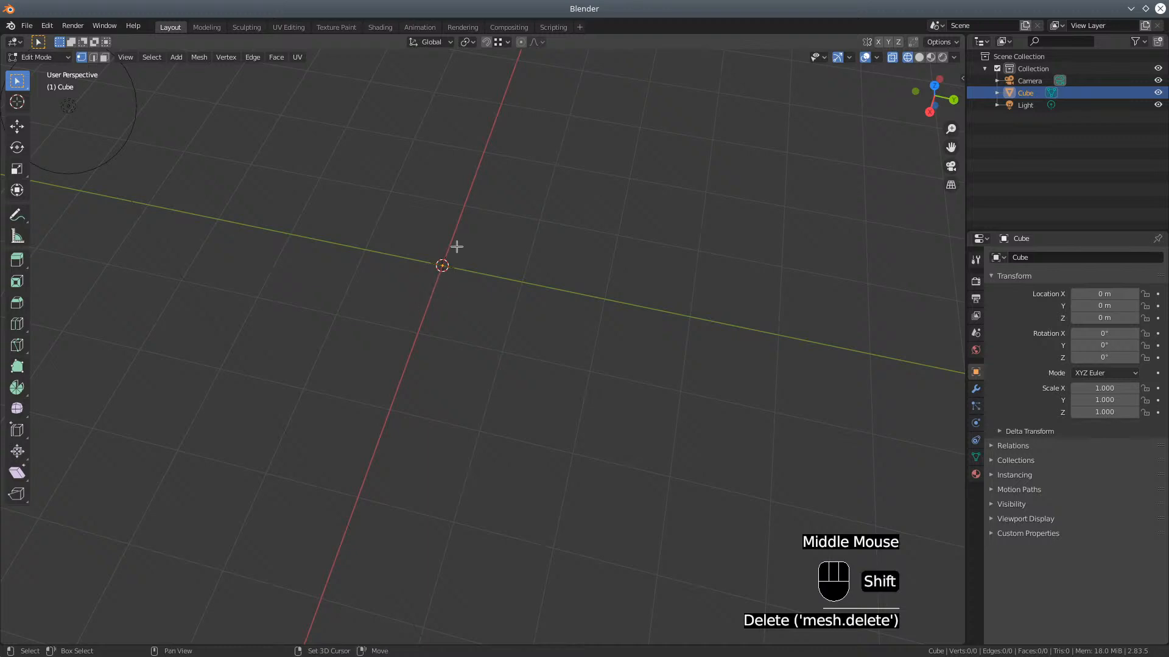
{"action": "middle_click_drag", "start_coordinate": [456, 247], "coordinate": [493, 318], "text": "shift"}
{"action": "scroll", "coordinate": [496, 365], "scroll_direction": "up", "scroll_amount": 2}
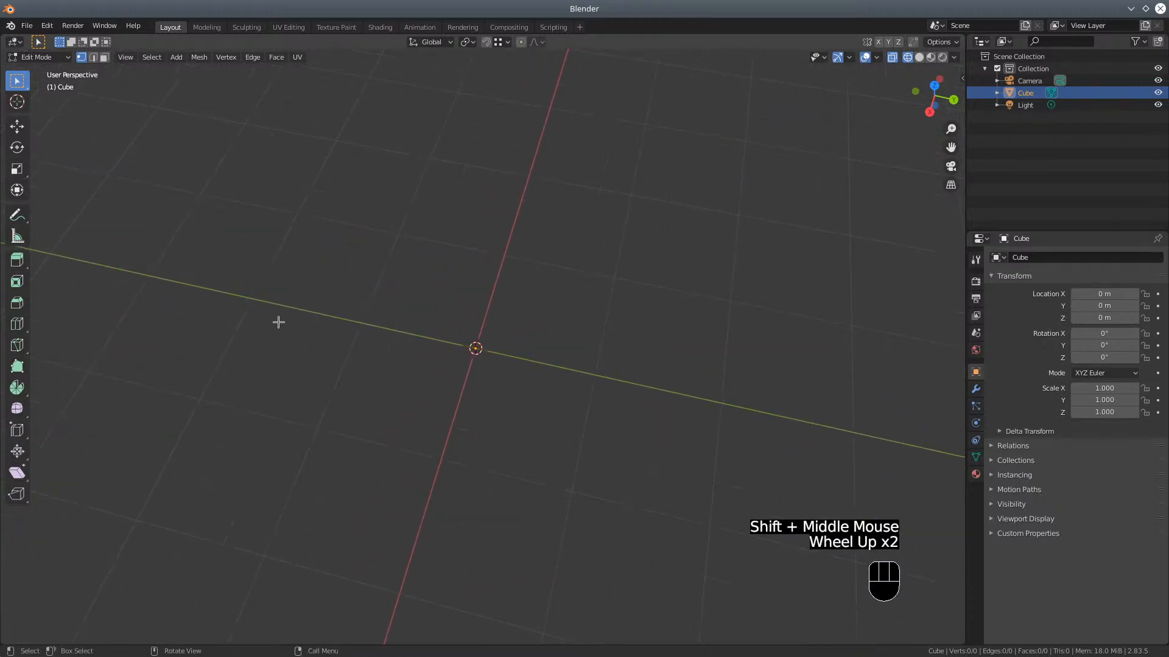
{"action": "left_click", "coordinate": [38, 58]}
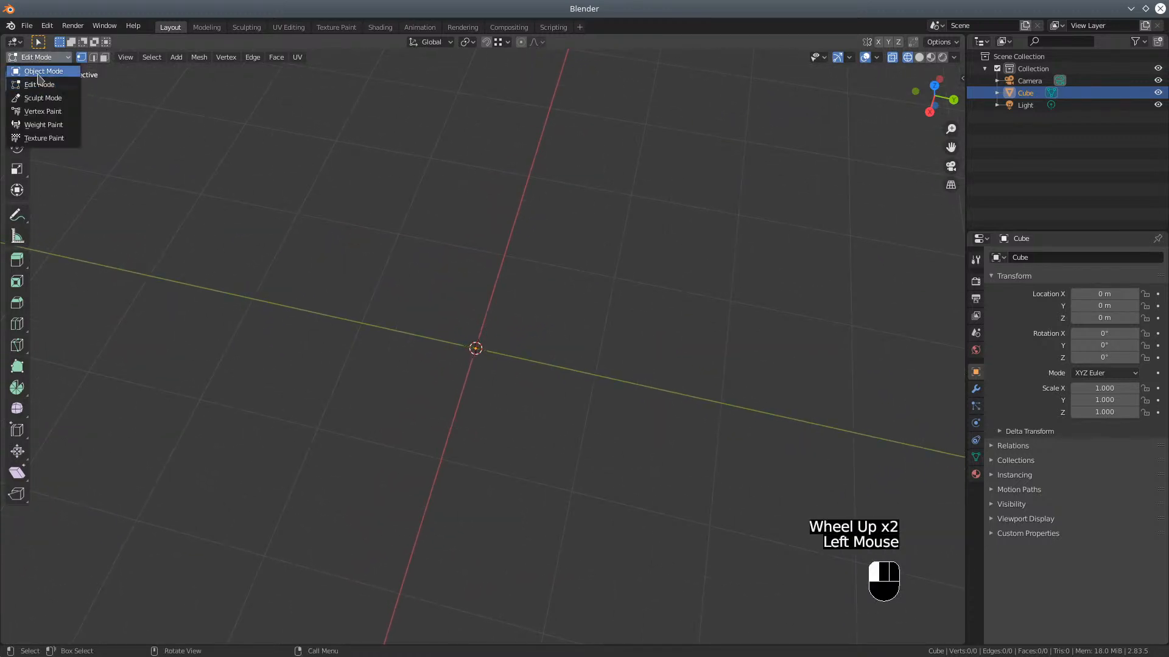
{"action": "left_click", "coordinate": [40, 72]}
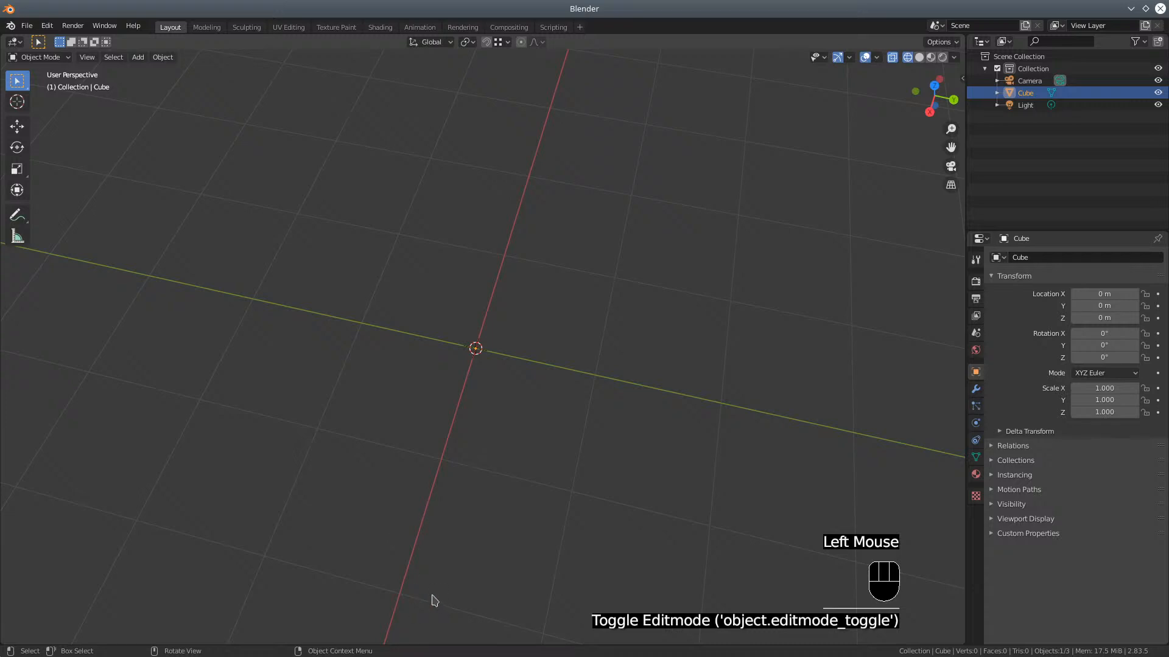
{"action": "left_click", "coordinate": [139, 57]}
{"action": "mouse_move", "coordinate": [146, 71]}
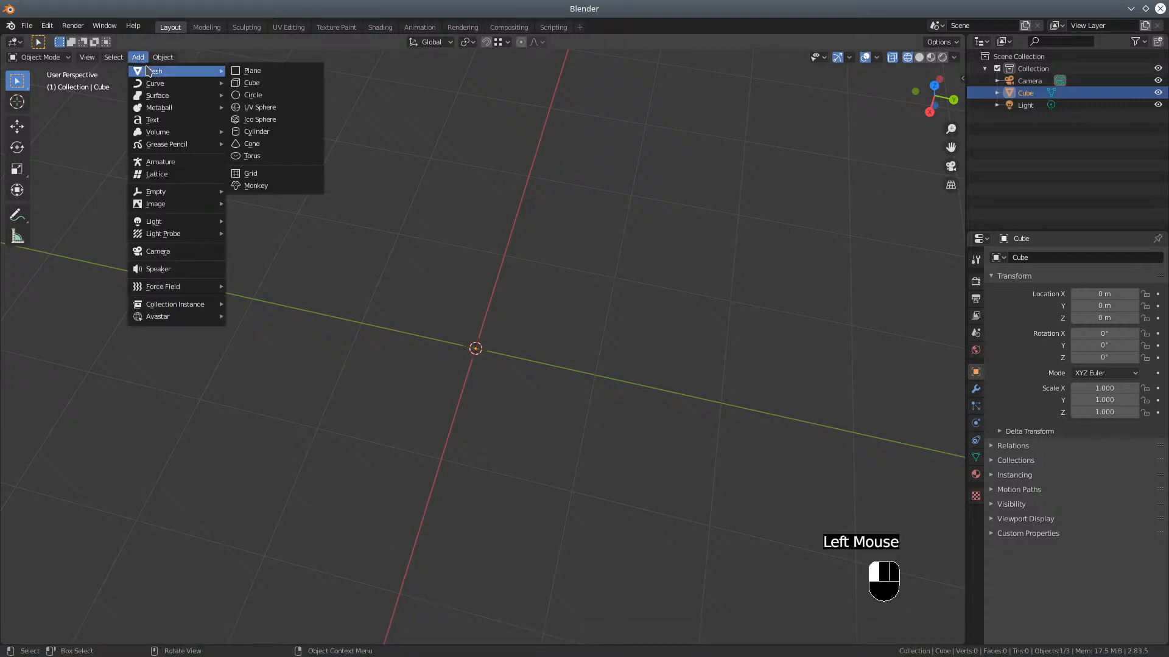
{"action": "left_click", "coordinate": [263, 84]}
{"action": "scroll", "coordinate": [665, 448], "scroll_direction": "down", "scroll_amount": 2}
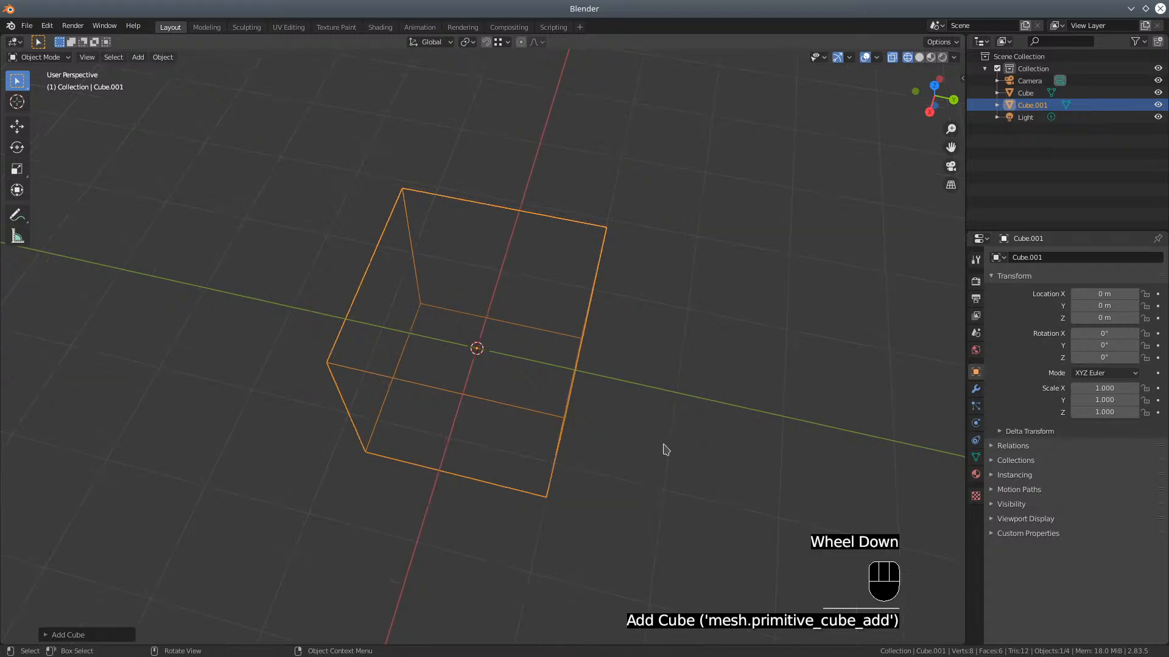
Enter Edit Mode on the new cube and move its whole mesh along the negative Y axis, clear of the origin
{"action": "middle_click_drag", "start_coordinate": [665, 449], "coordinate": [658, 411]}
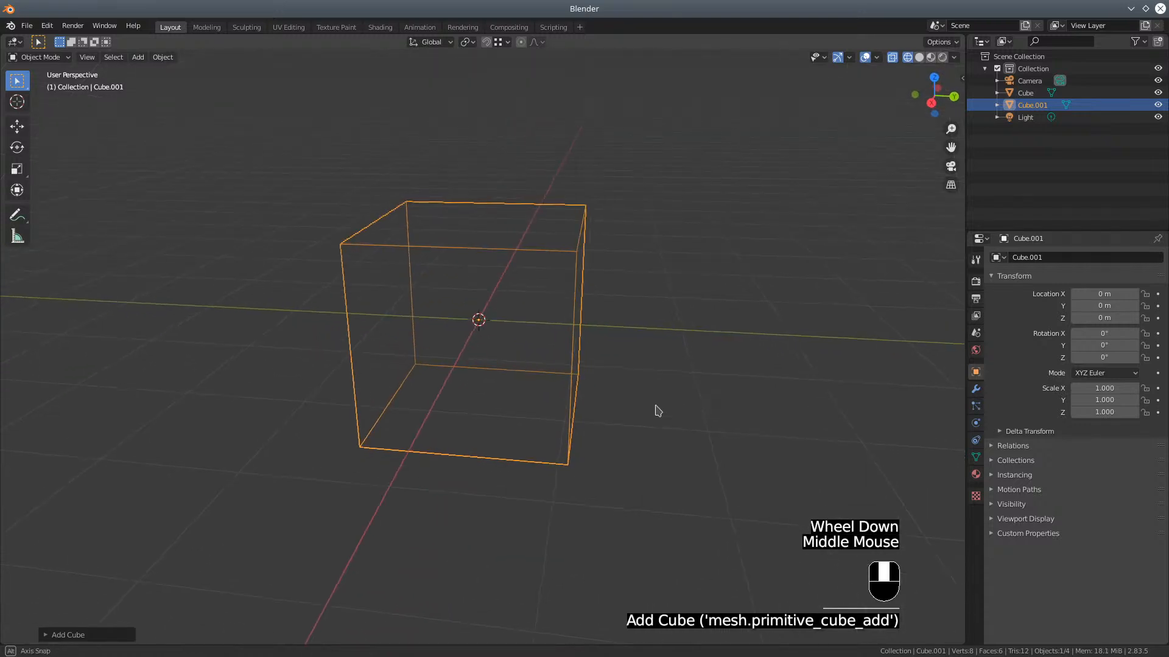
{"action": "left_click", "coordinate": [39, 60]}
{"action": "left_click", "coordinate": [37, 85]}
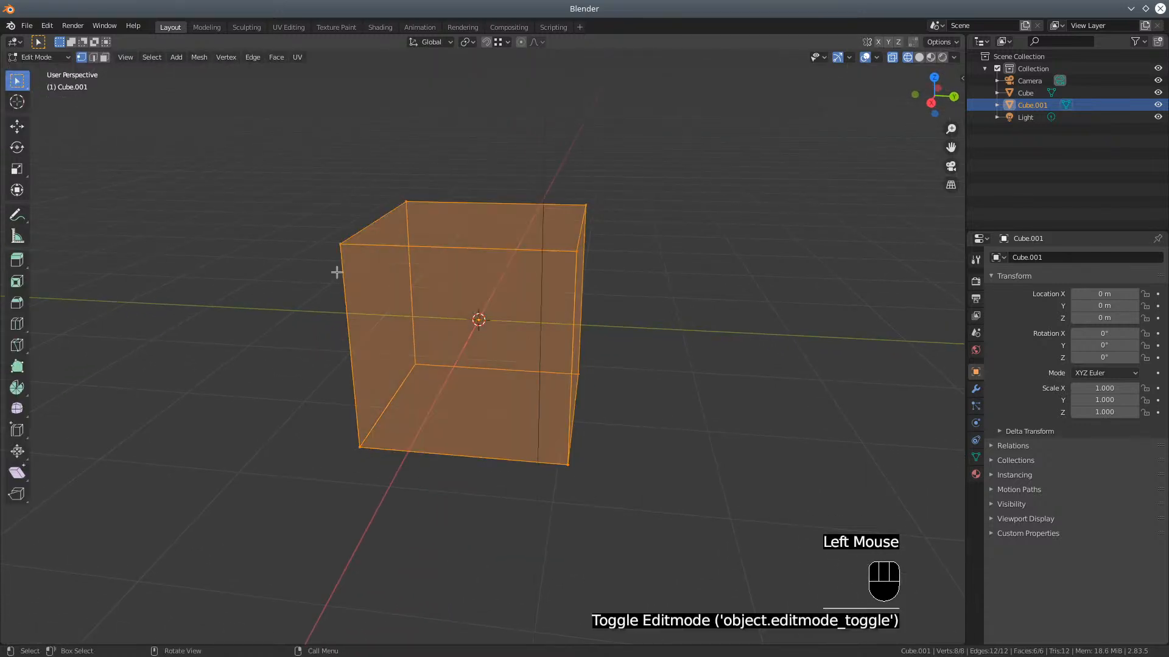
{"action": "left_click", "coordinate": [17, 126]}
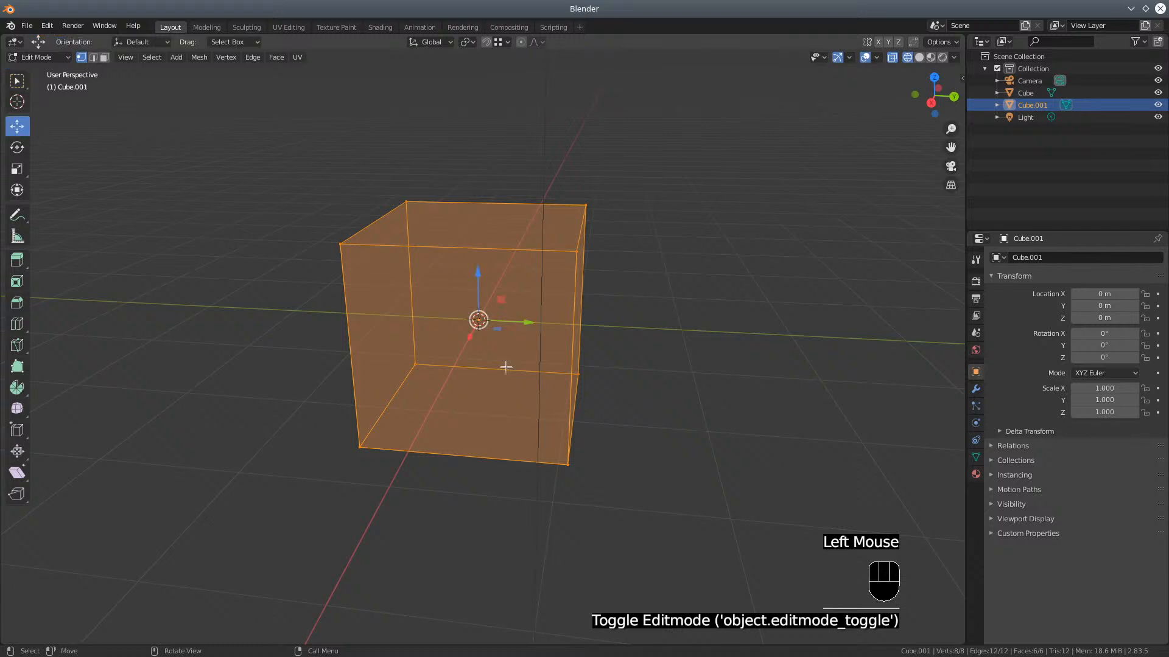
{"action": "left_click_drag", "start_coordinate": [532, 322], "coordinate": [329, 303]}
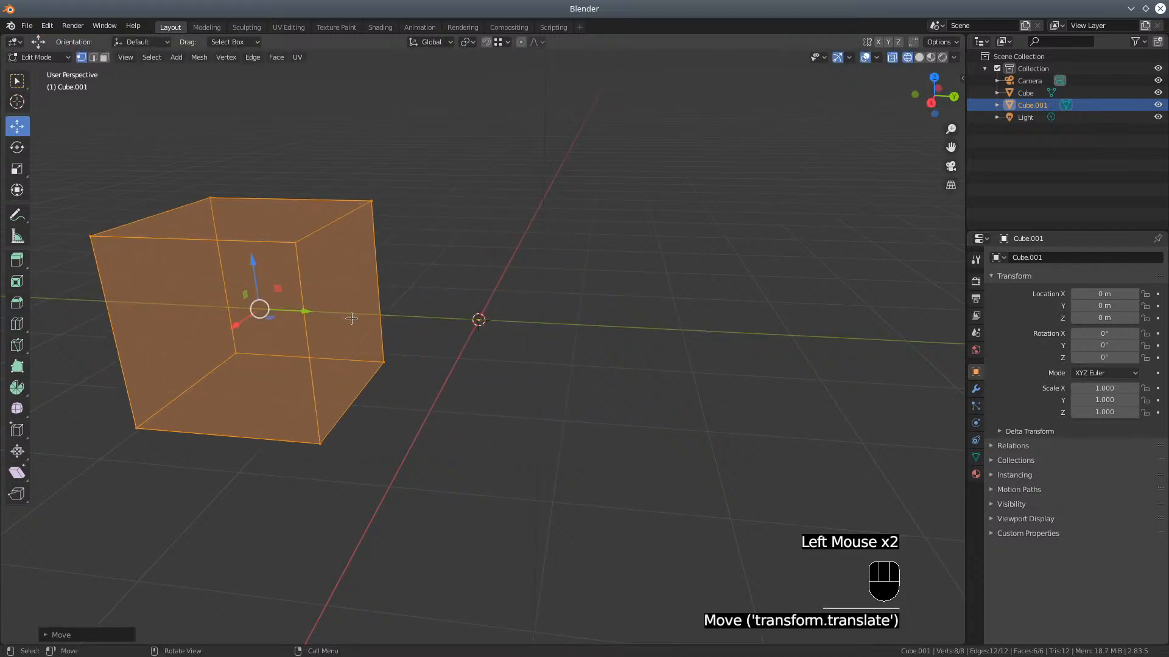
Duplicate the cube's mesh and place the copy about 2.6 m along positive Y, leaving a small gap between the cubes
{"action": "scroll", "coordinate": [351, 318], "scroll_direction": "up", "scroll_amount": 1}
{"action": "key", "text": "shift+d"}
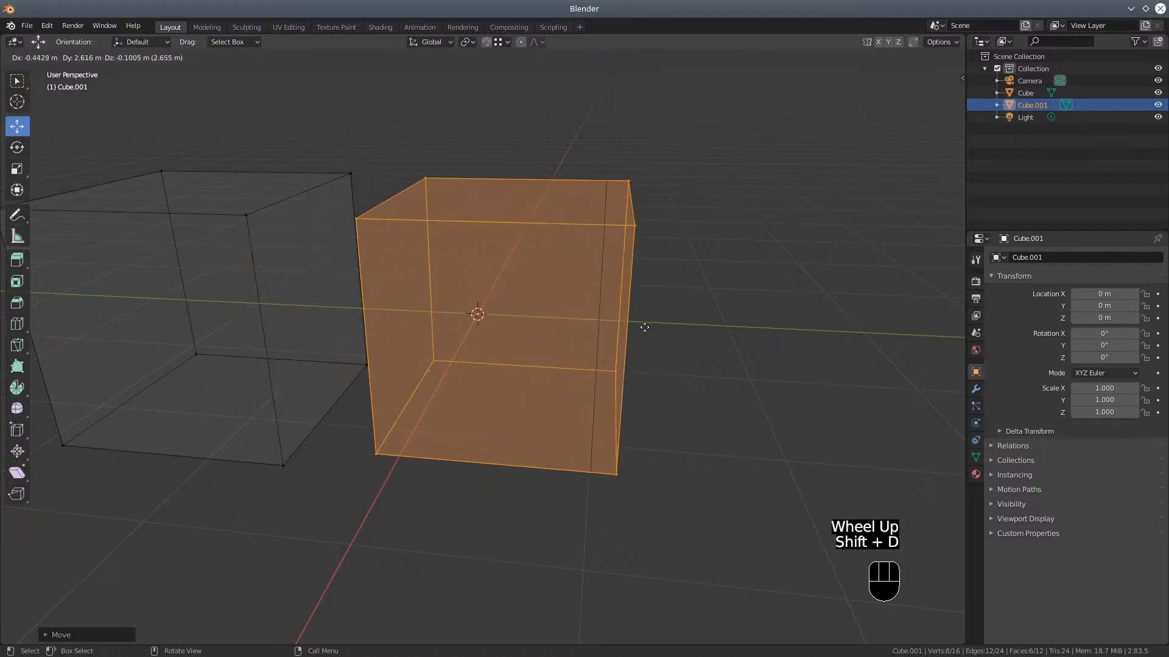
{"action": "left_click", "coordinate": [649, 341]}
{"action": "middle_click_drag", "start_coordinate": [650, 348], "coordinate": [685, 367]}
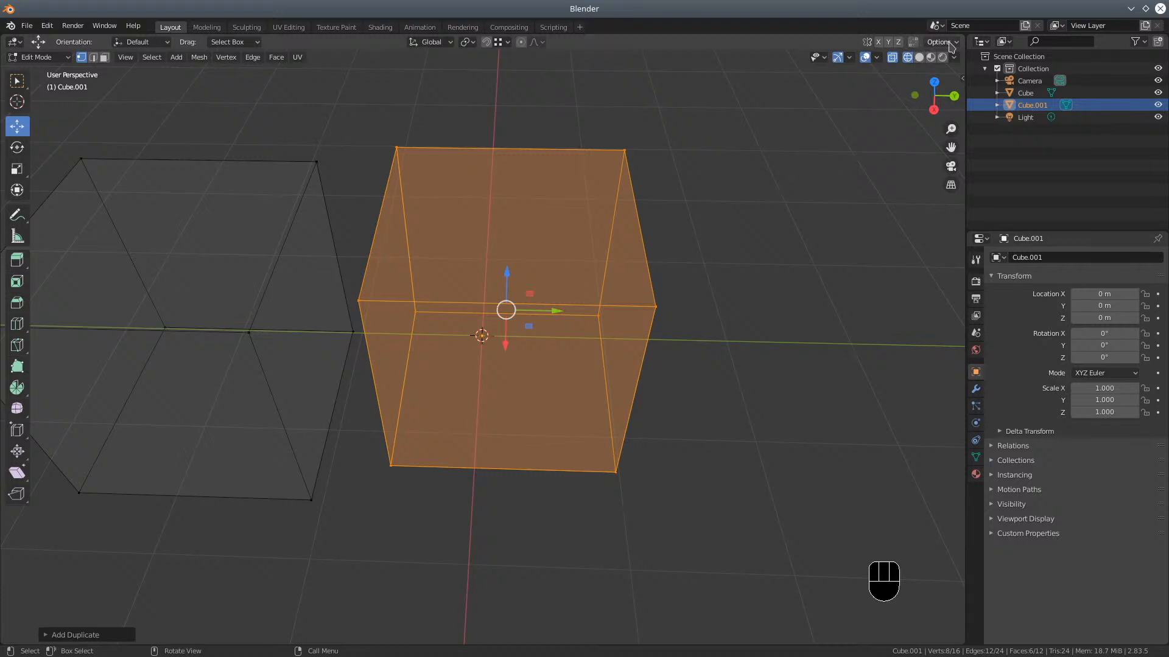
Turn on auto merge for the mesh, enable snapping and open the snapping options
{"action": "left_click", "coordinate": [915, 43]}
{"action": "left_click", "coordinate": [487, 42]}
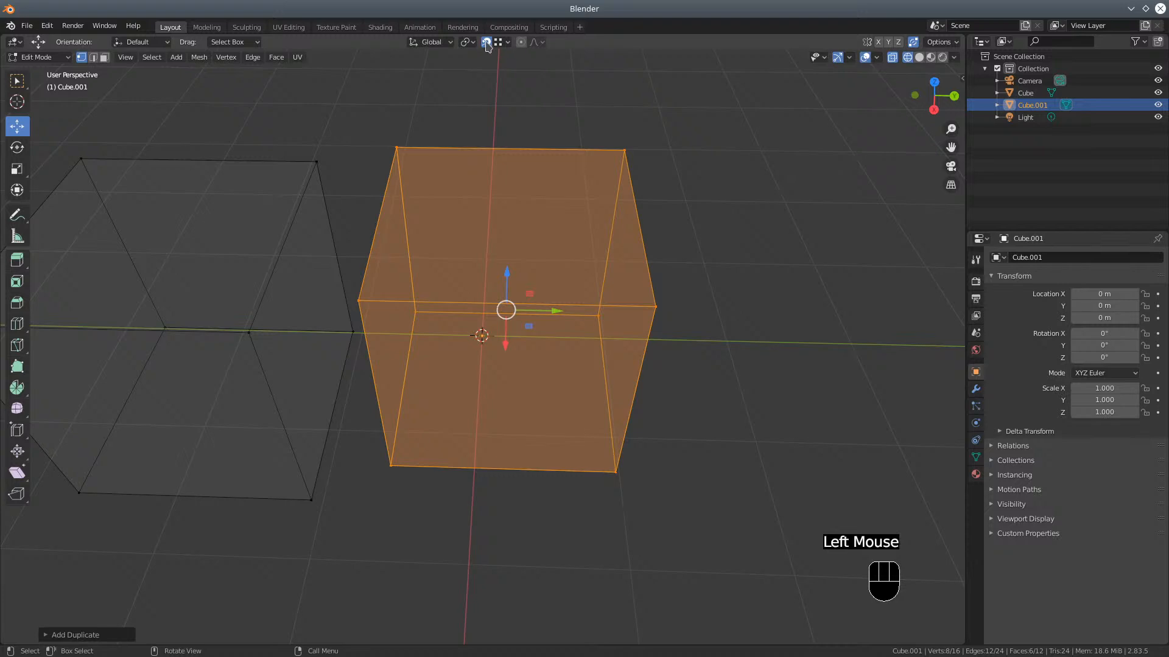
{"action": "left_click", "coordinate": [507, 43]}
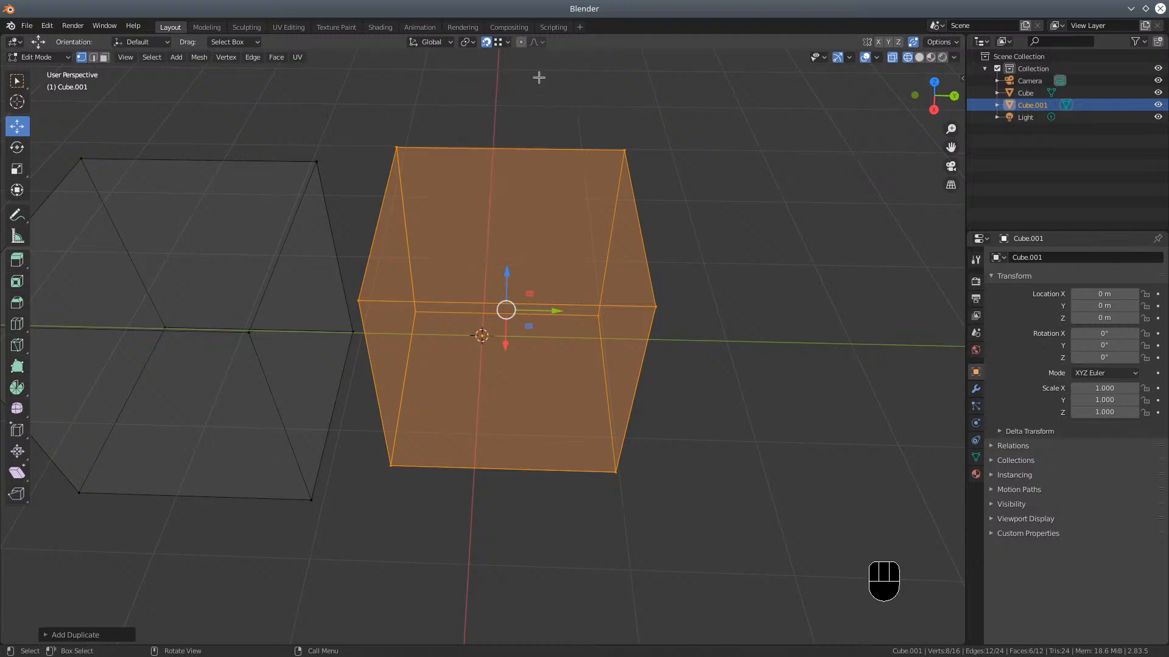
Move the duplicate's upper back vertex facing the first cube and snap it onto that cube's matching upper back corner
{"action": "left_click", "coordinate": [400, 149]}
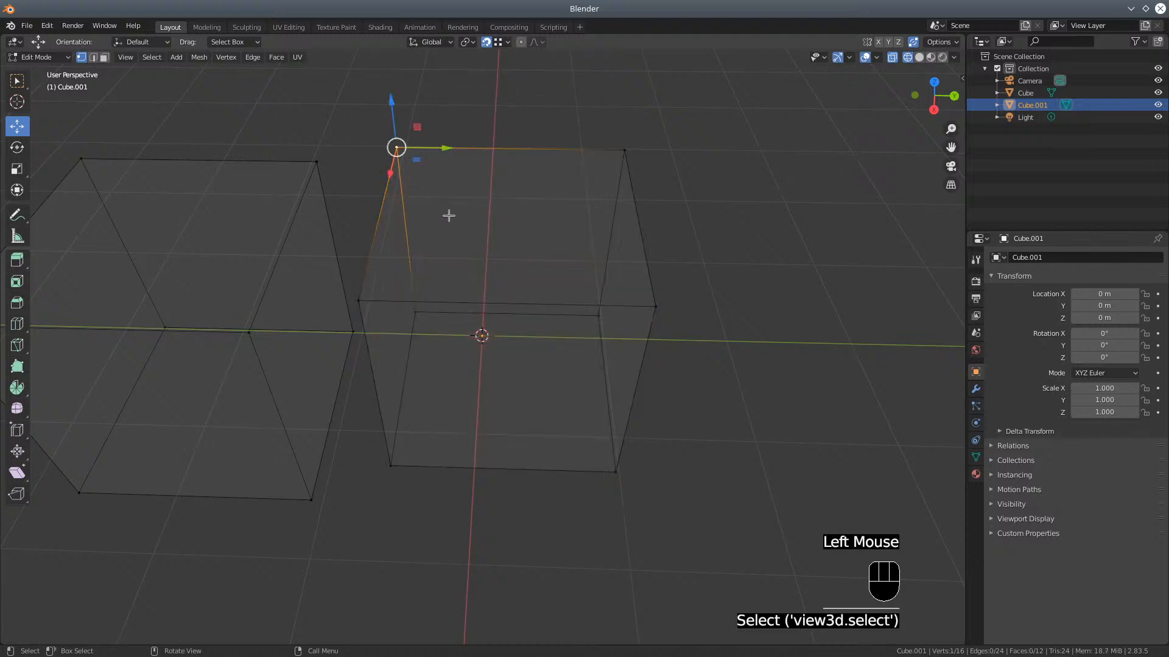
{"action": "middle_click_drag", "start_coordinate": [479, 224], "coordinate": [485, 128]}
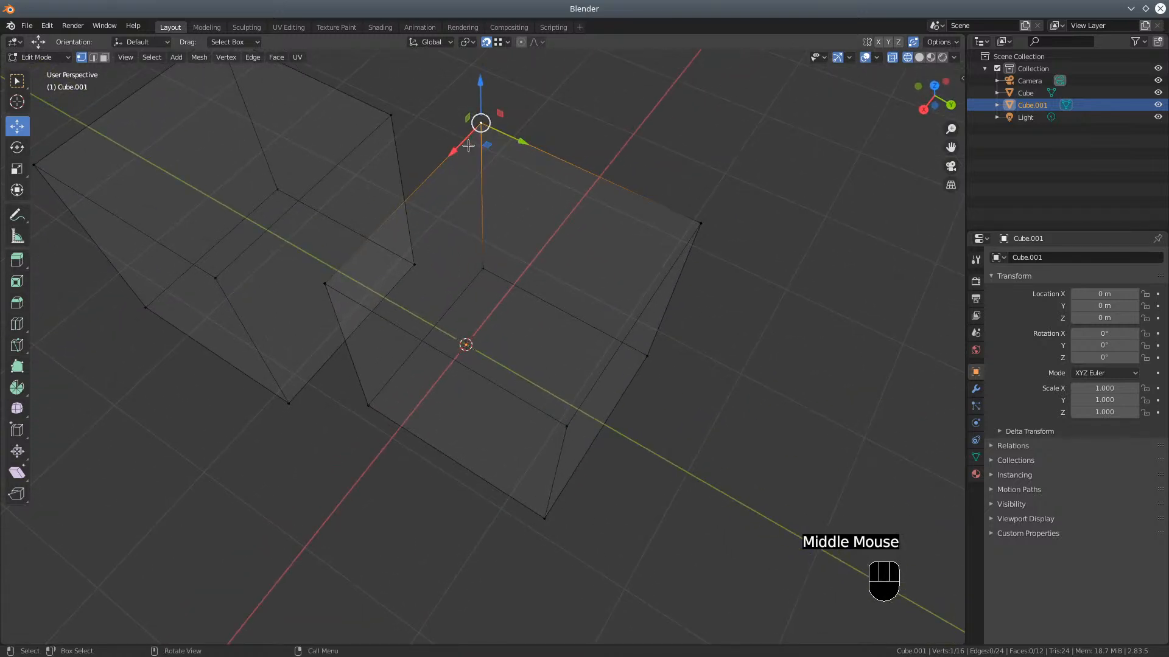
{"action": "key", "text": "g"}
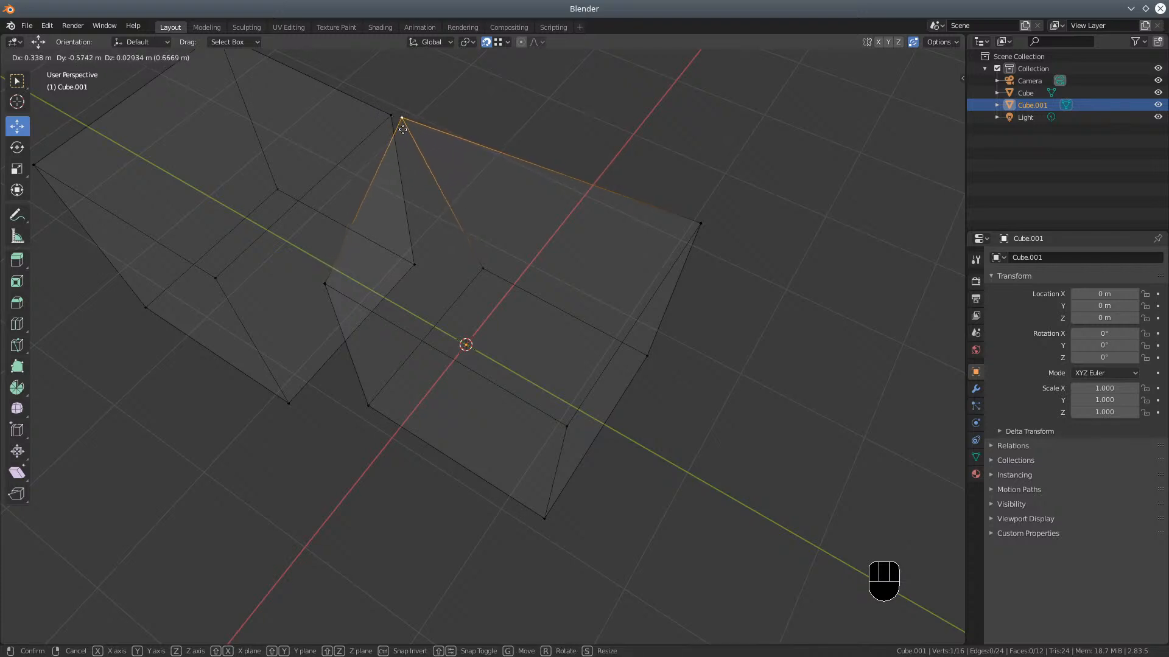
{"action": "left_click", "coordinate": [398, 129]}
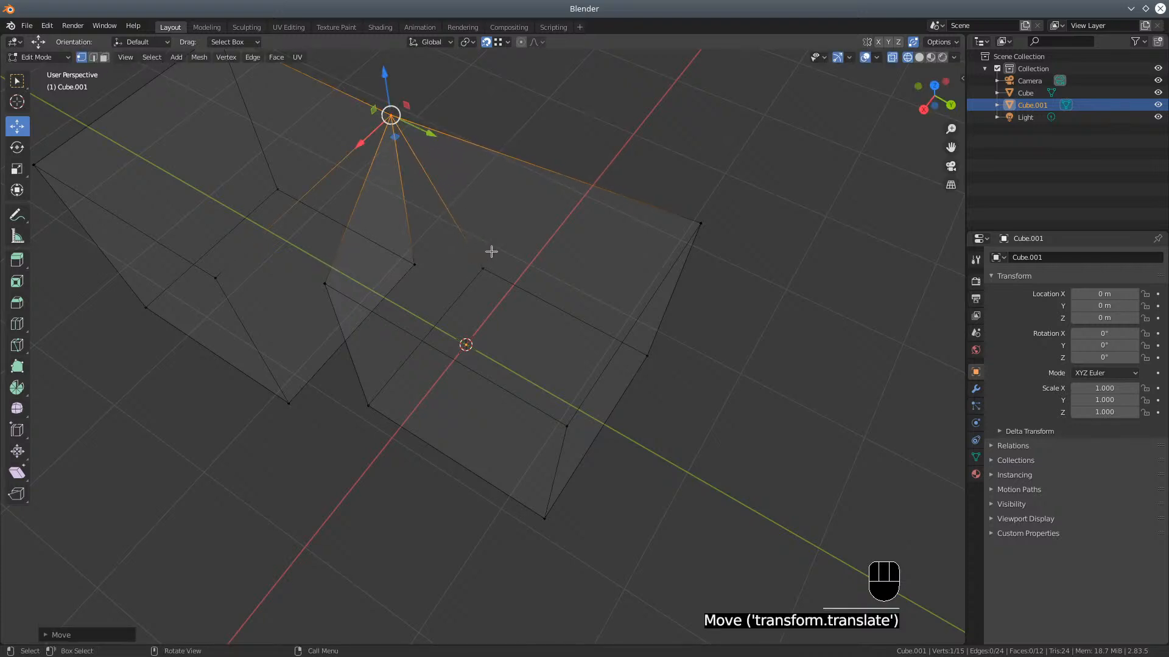
Clear the selection and box-select the snapped upper back corner to check how many vertices it contains
{"action": "scroll", "coordinate": [488, 269], "scroll_direction": "down", "scroll_amount": 1}
{"action": "middle_click_drag", "start_coordinate": [487, 268], "coordinate": [538, 251]}
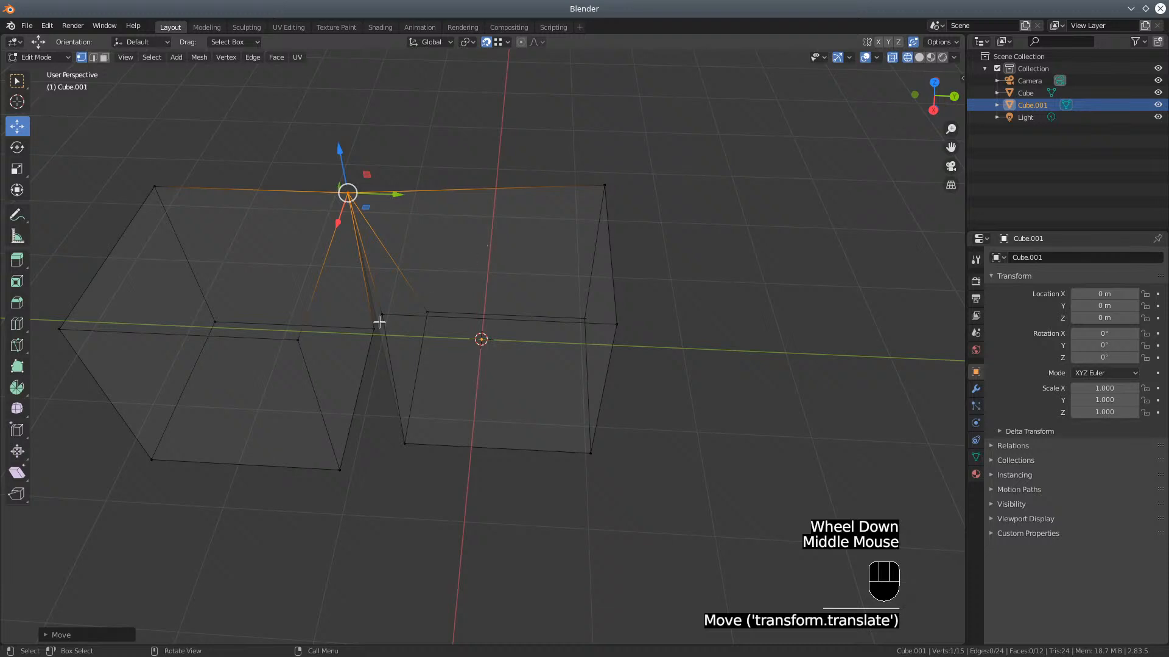
{"action": "mouse_move", "coordinate": [391, 261]}
{"action": "middle_mouse_down"}
{"action": "mouse_move", "coordinate": [431, 256]}
{"action": "mouse_move", "coordinate": [379, 268]}
{"action": "middle_mouse_up"}
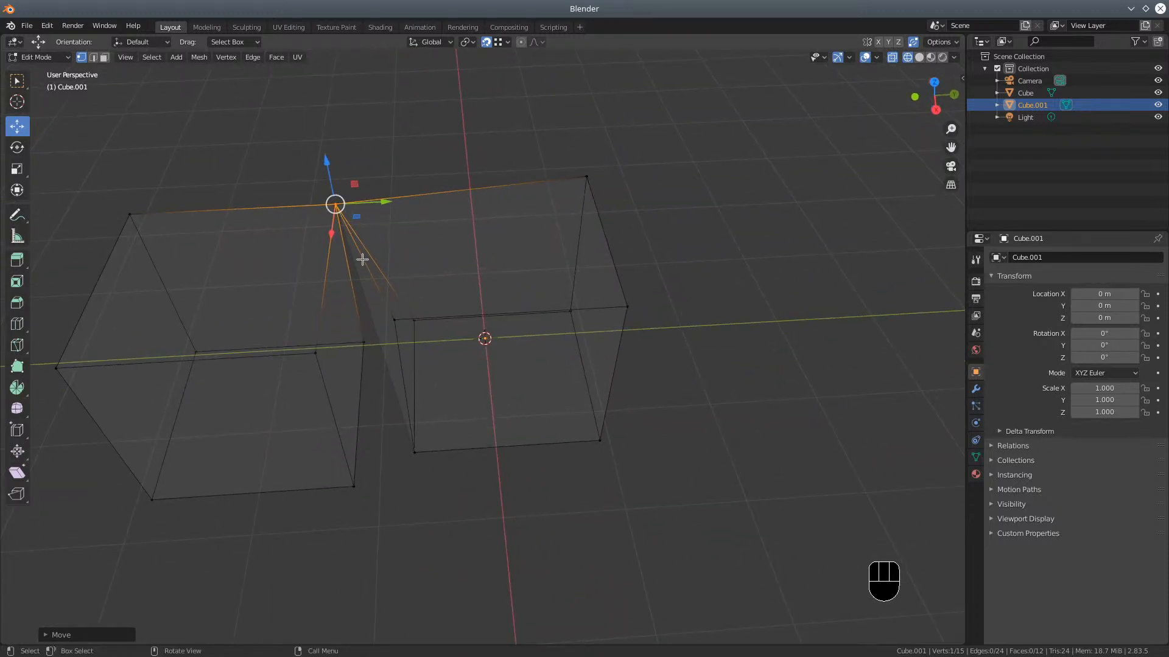
{"action": "key", "text": "a"}
{"action": "key", "text": "a"}
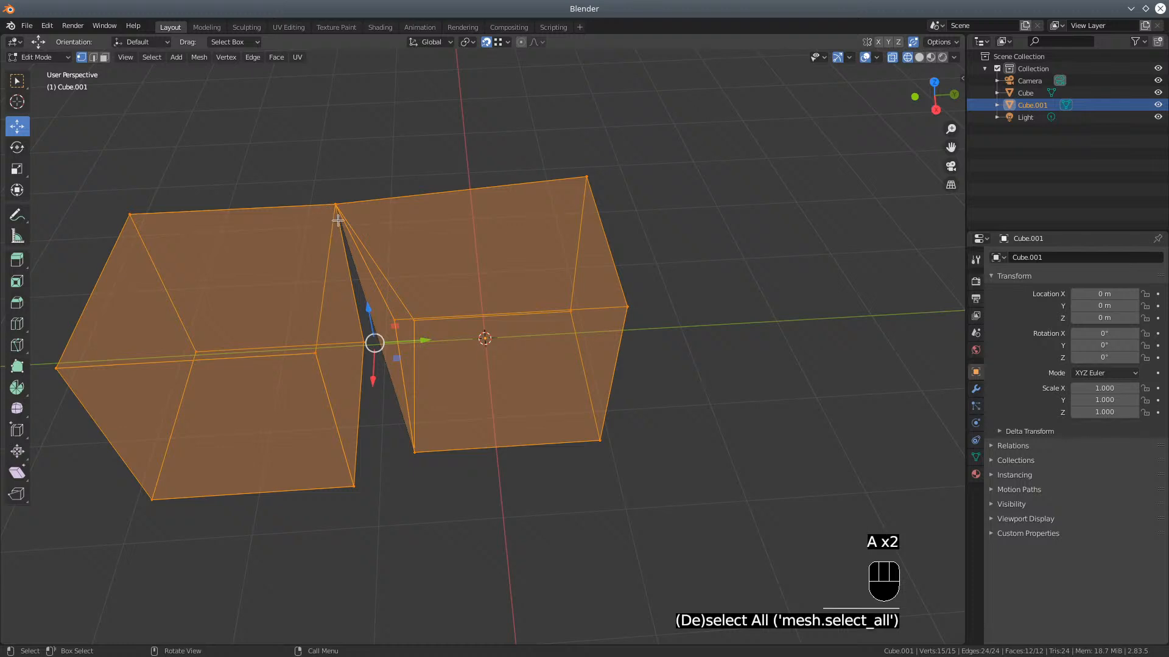
{"action": "key", "text": "a"}
{"action": "key", "text": "a"}
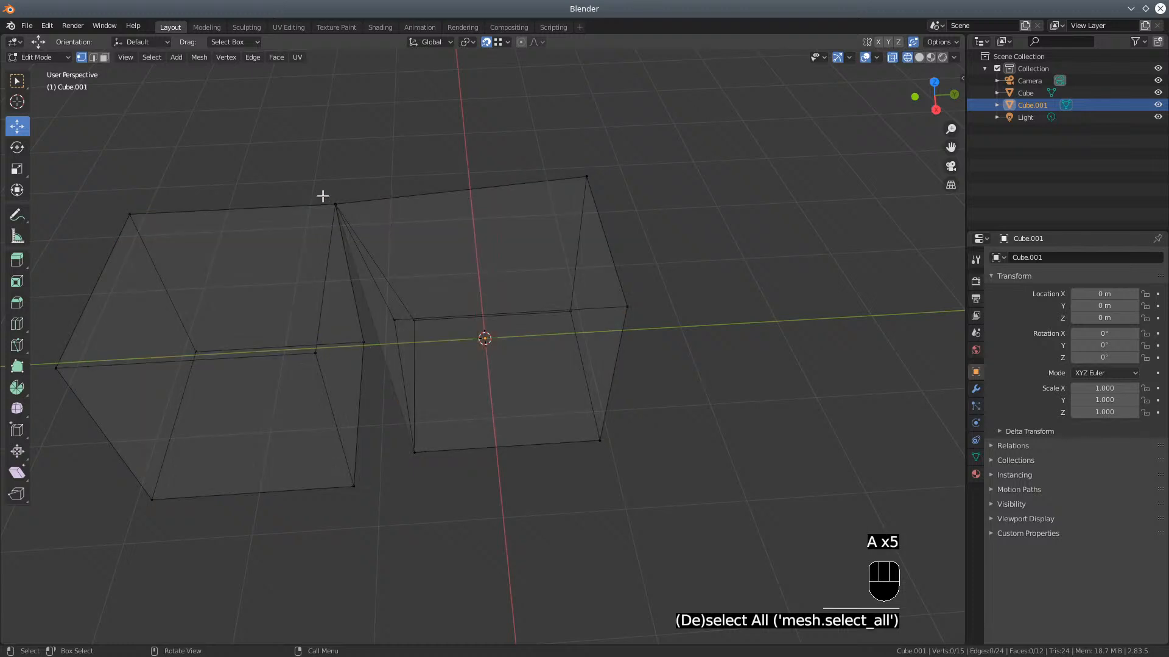
{"action": "key", "text": "b"}
{"action": "left_click_drag", "start_coordinate": [321, 194], "coordinate": [344, 217]}
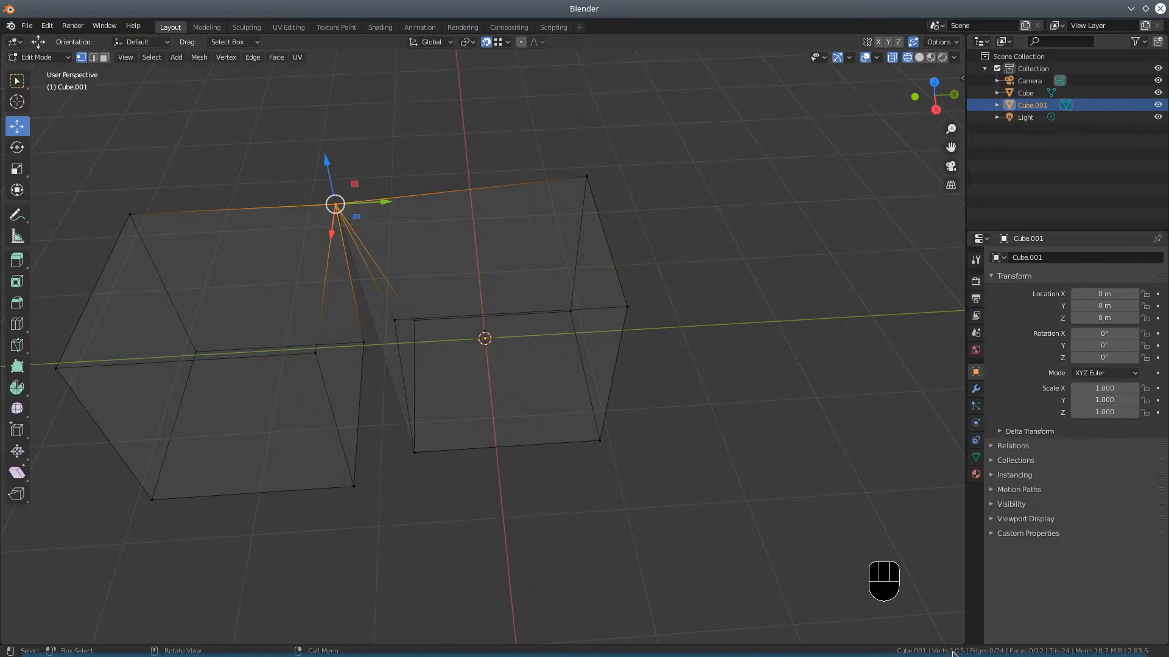
Move the duplicate's upper front vertex at the gap and snap it onto the first cube's matching upper front corner
{"action": "left_click_drag", "start_coordinate": [383, 201], "coordinate": [428, 216]}
{"action": "middle_click_drag", "start_coordinate": [428, 217], "coordinate": [386, 323]}
{"action": "left_click", "coordinate": [362, 315]}
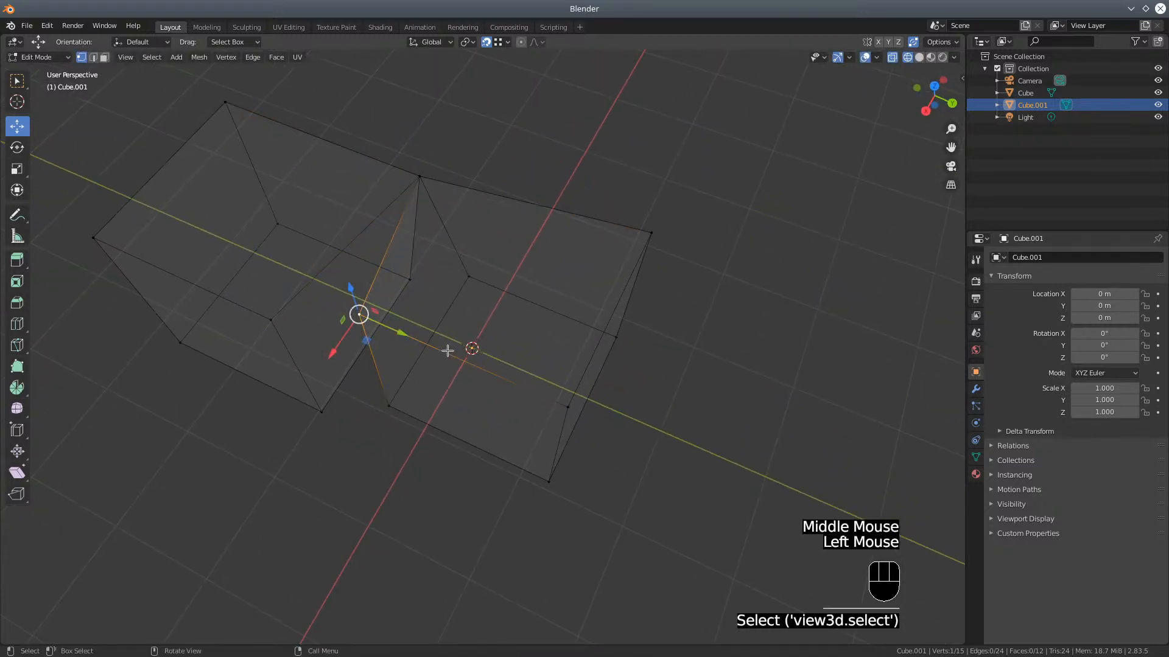
{"action": "key", "text": "g"}
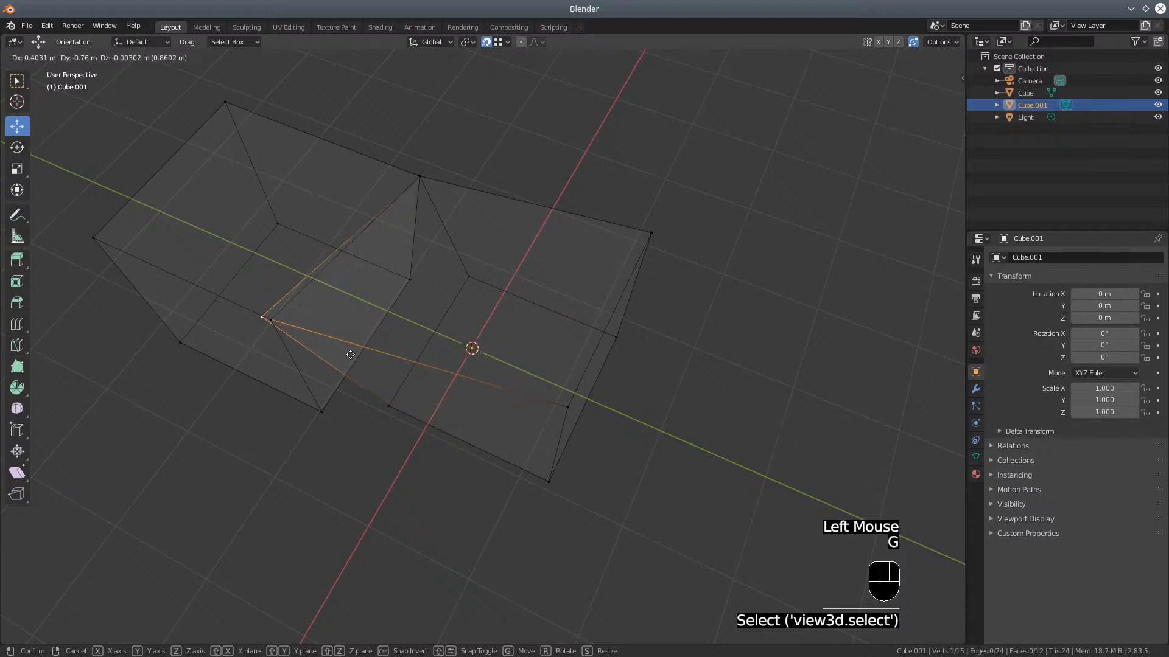
{"action": "left_click", "coordinate": [357, 358]}
Move the duplicate's lower front vertex at the gap and snap it onto the first cube's matching lower front corner
{"action": "middle_click_drag", "start_coordinate": [507, 350], "coordinate": [458, 399]}
{"action": "left_click", "coordinate": [391, 429]}
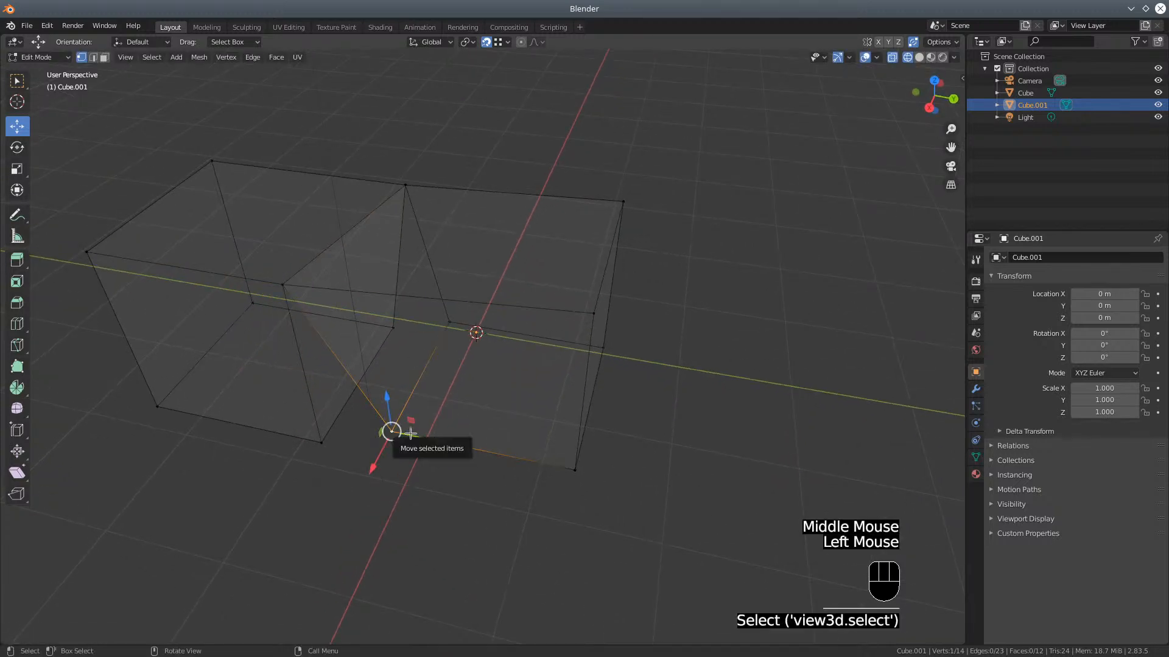
{"action": "key", "text": "g"}
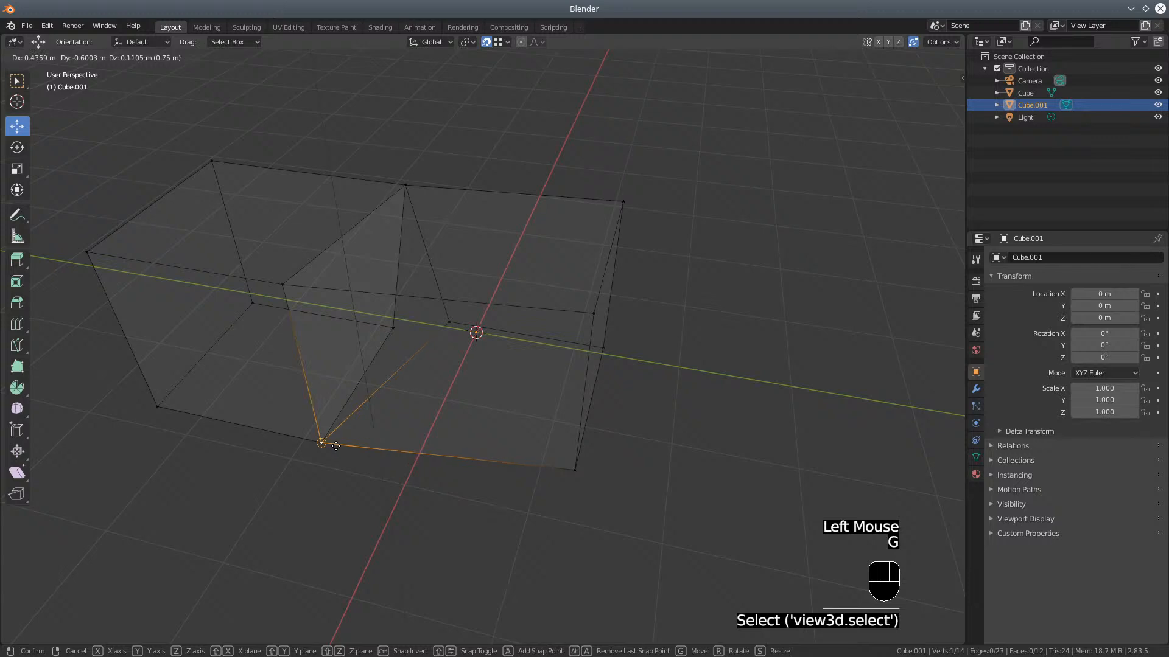
{"action": "left_click", "coordinate": [341, 444]}
Move the duplicate's lower back vertex and snap it onto the first cube's matching corner, closing the gap between the cubes
{"action": "left_click", "coordinate": [452, 324]}
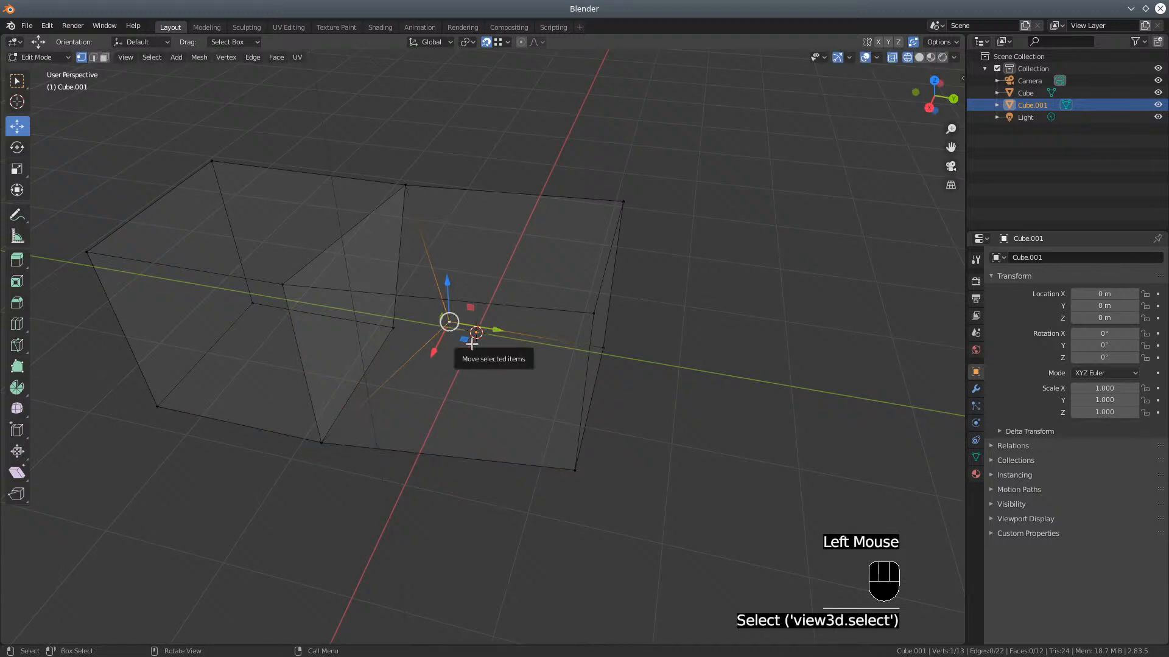
{"action": "key", "text": "g"}
{"action": "left_click", "coordinate": [399, 338]}
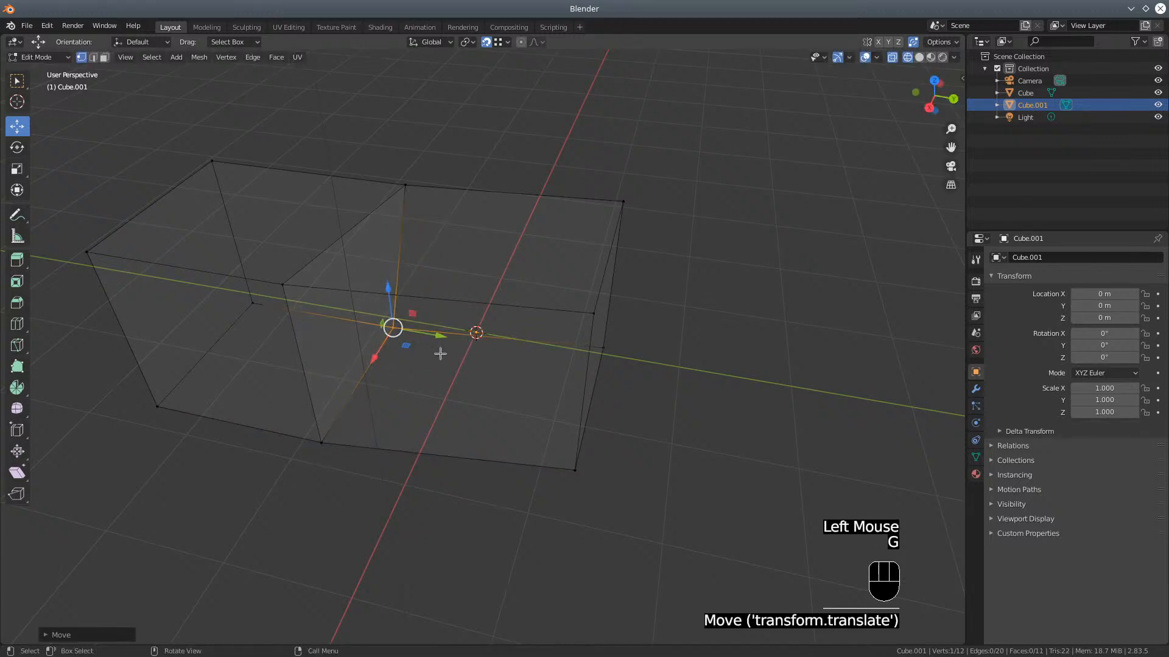
{"action": "mouse_move", "coordinate": [399, 337]}
{"action": "middle_mouse_down"}
{"action": "mouse_move", "coordinate": [496, 316]}
{"action": "mouse_move", "coordinate": [347, 348]}
{"action": "mouse_move", "coordinate": [396, 324]}
{"action": "mouse_move", "coordinate": [367, 327]}
{"action": "mouse_move", "coordinate": [384, 338]}
{"action": "mouse_move", "coordinate": [407, 328]}
{"action": "middle_mouse_up"}
{"action": "scroll", "coordinate": [353, 330], "scroll_direction": "up", "scroll_amount": 2}
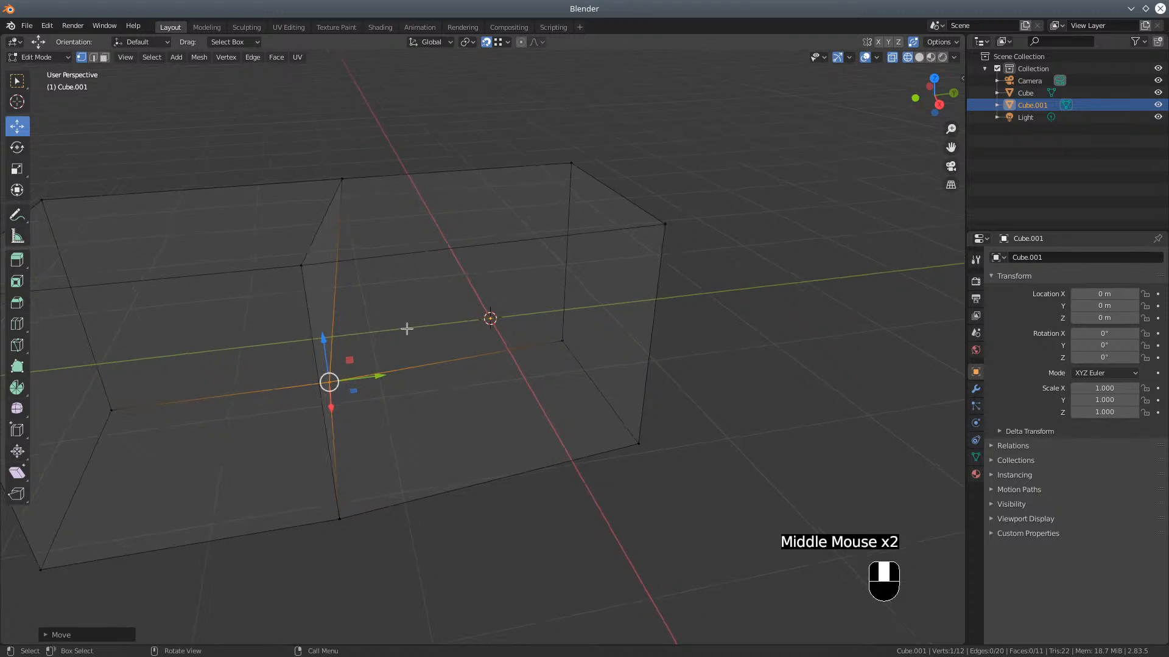
Box-select the corners where the two cubes meet and inspect the shared face from several angles
{"action": "scroll", "coordinate": [406, 328], "scroll_direction": "down", "scroll_amount": 3}
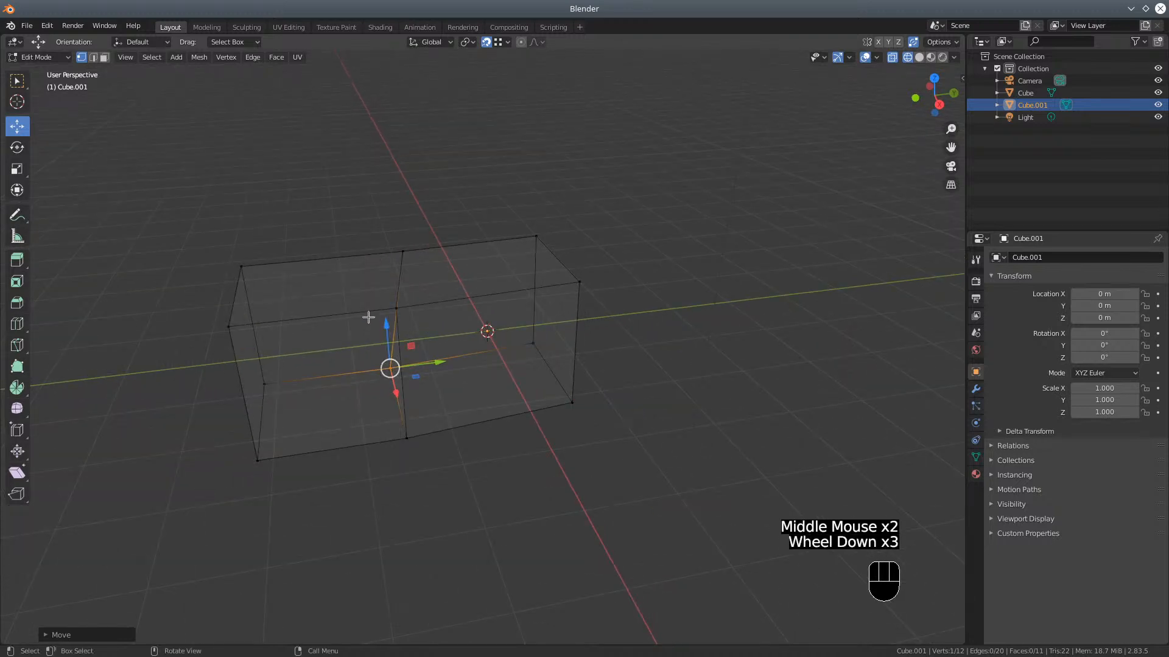
{"action": "key", "text": "b"}
{"action": "left_click_drag", "start_coordinate": [353, 261], "coordinate": [443, 517]}
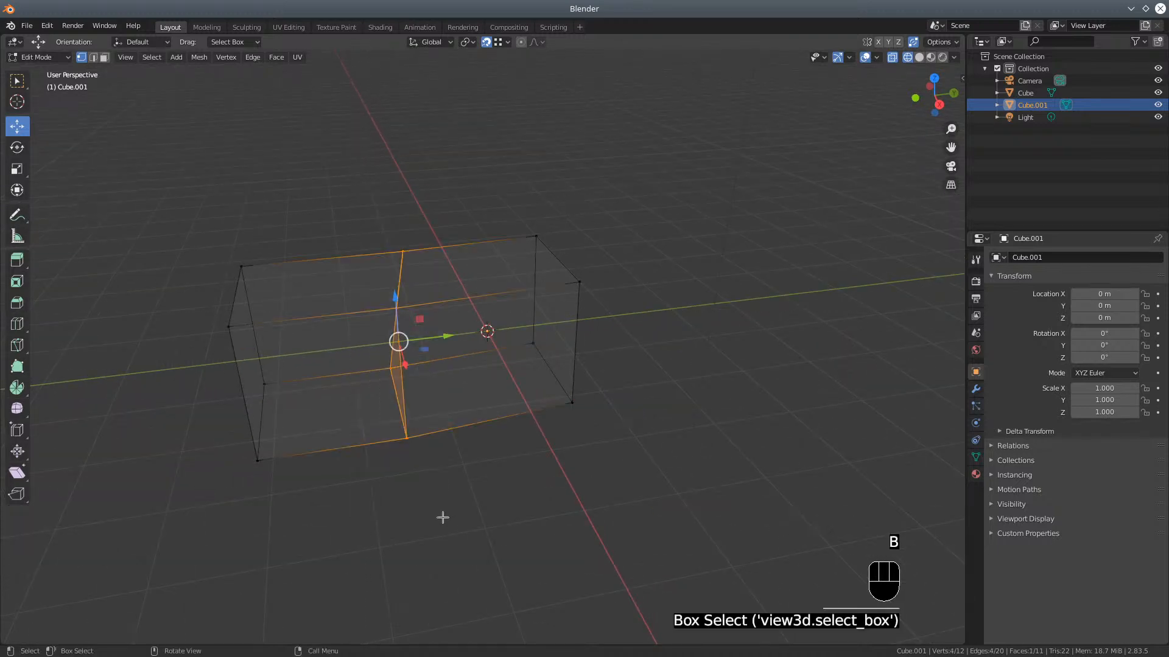
{"action": "middle_click_drag", "start_coordinate": [575, 501], "coordinate": [516, 501]}
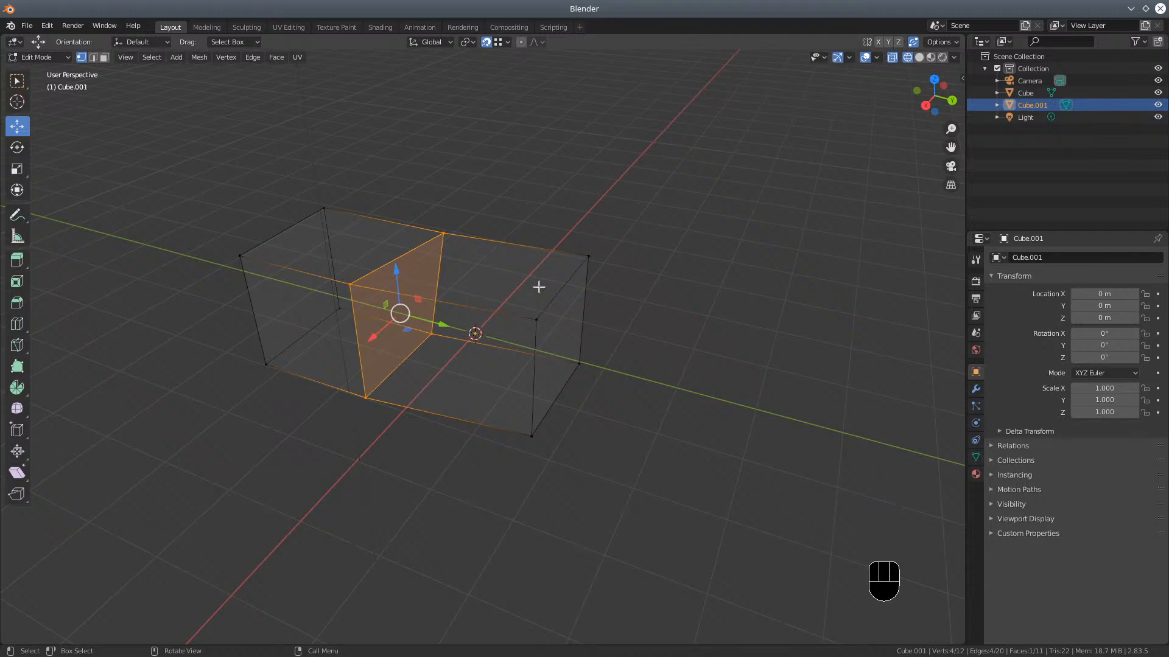
{"action": "middle_click_drag", "start_coordinate": [473, 295], "coordinate": [496, 310]}
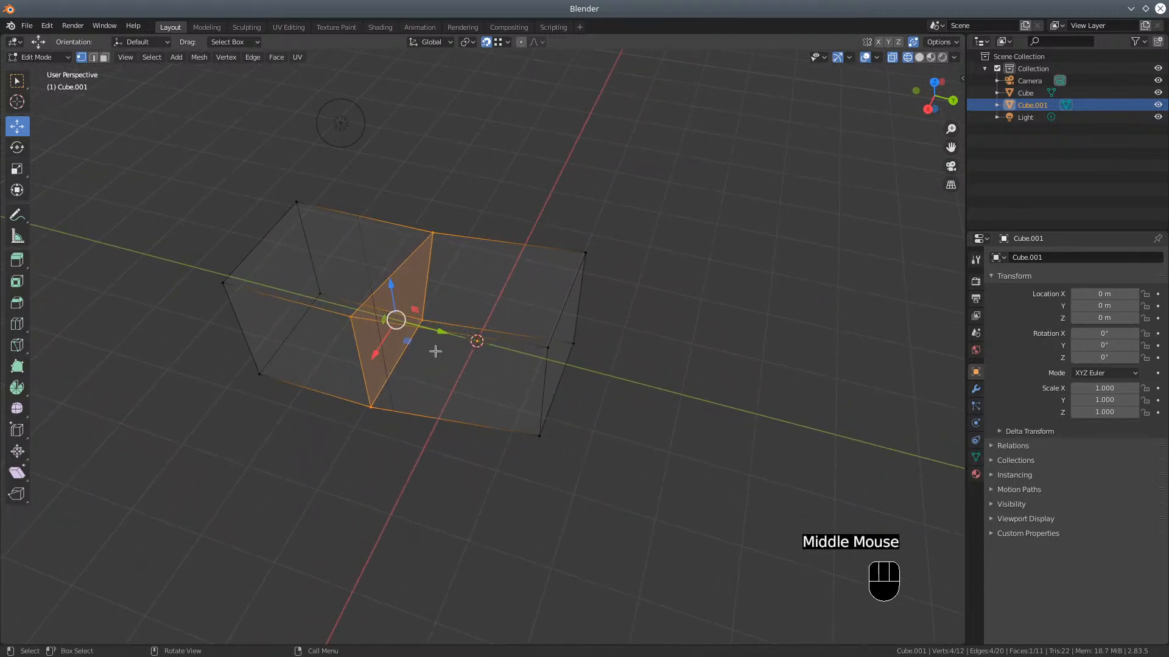
Add a new cube in Object Mode and move it beside the joined cubes, to about X -0.87, Y 3.31, Z -0.32 m
{"action": "left_click", "coordinate": [43, 59]}
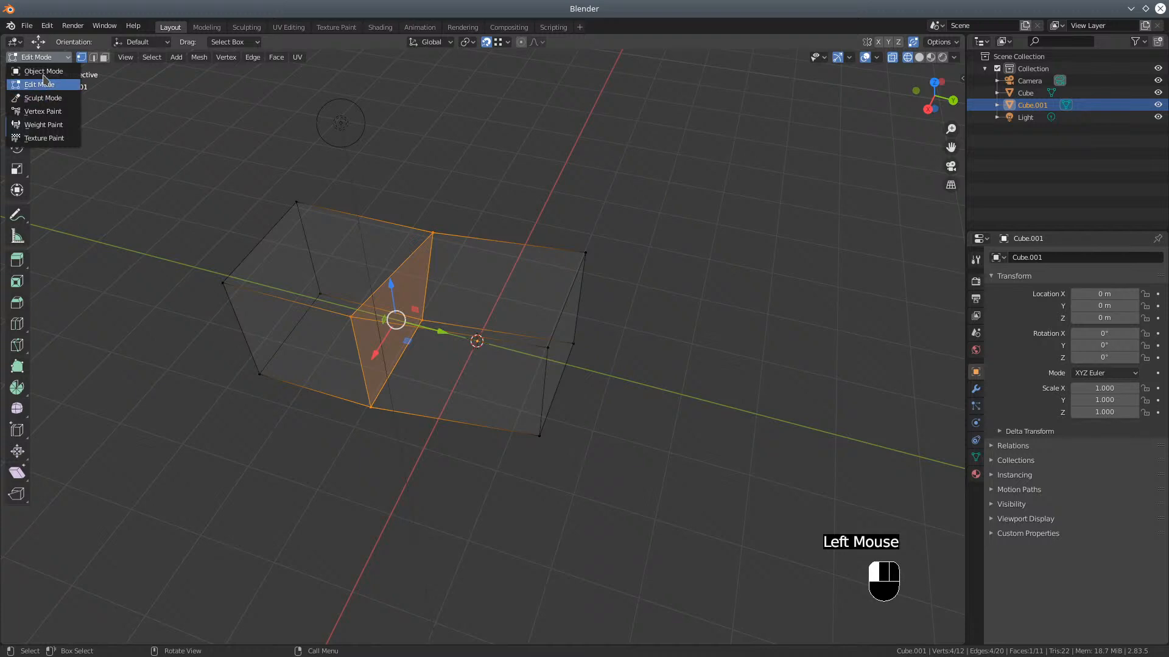
{"action": "left_click", "coordinate": [44, 73]}
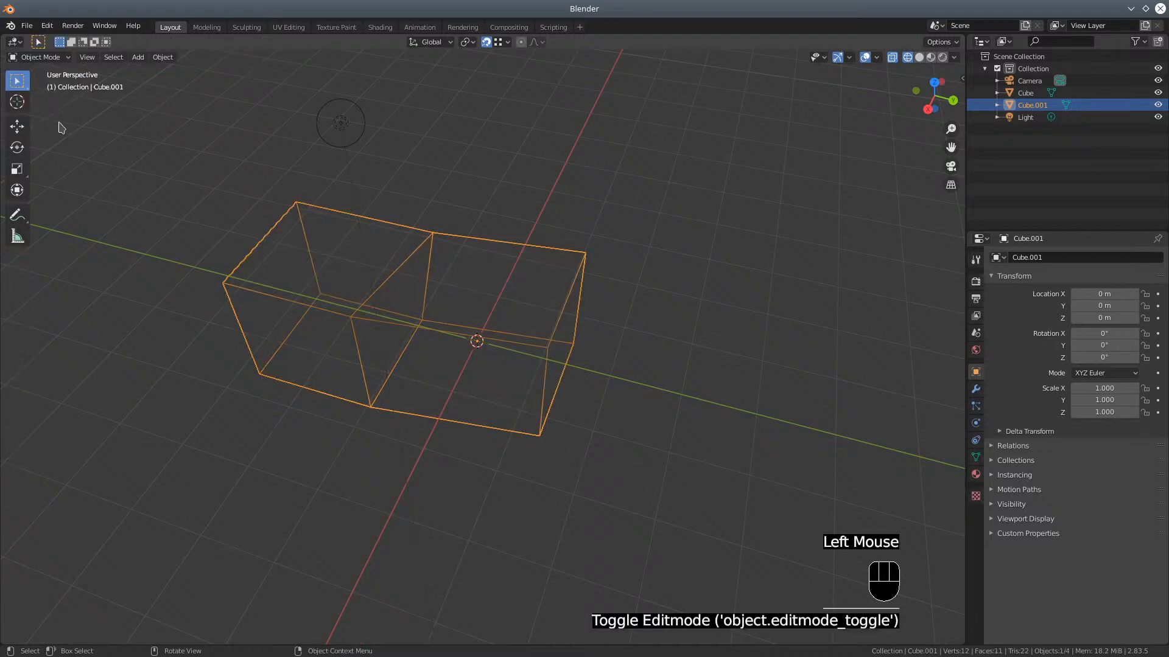
{"action": "left_click", "coordinate": [138, 57]}
{"action": "mouse_move", "coordinate": [155, 74]}
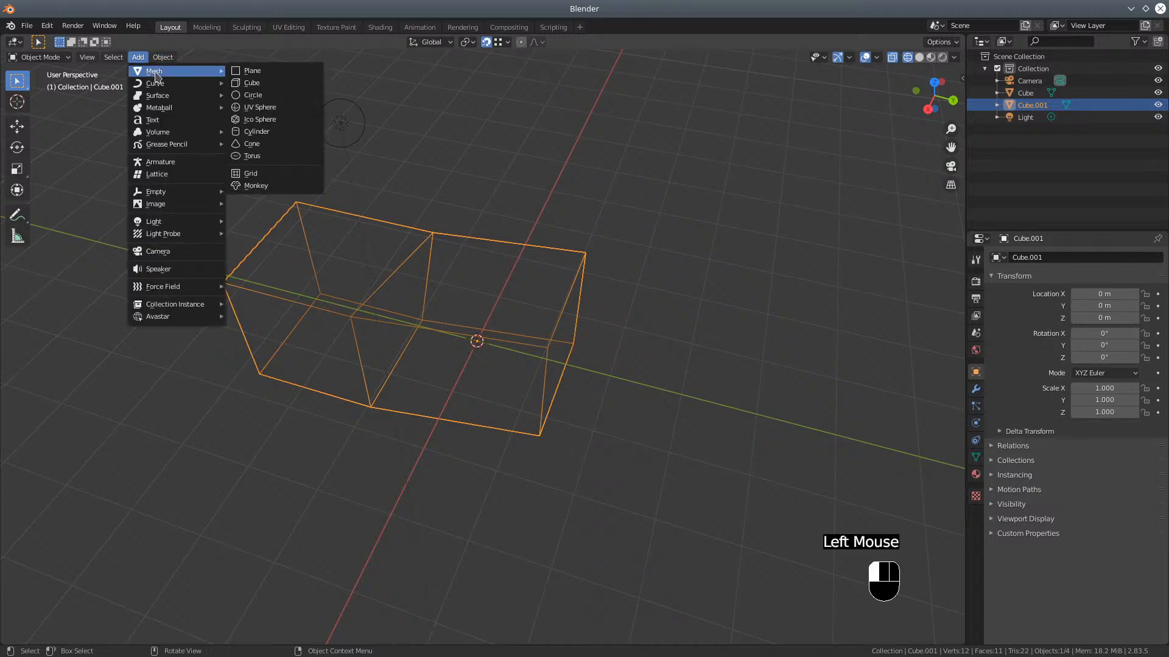
{"action": "left_click", "coordinate": [256, 87]}
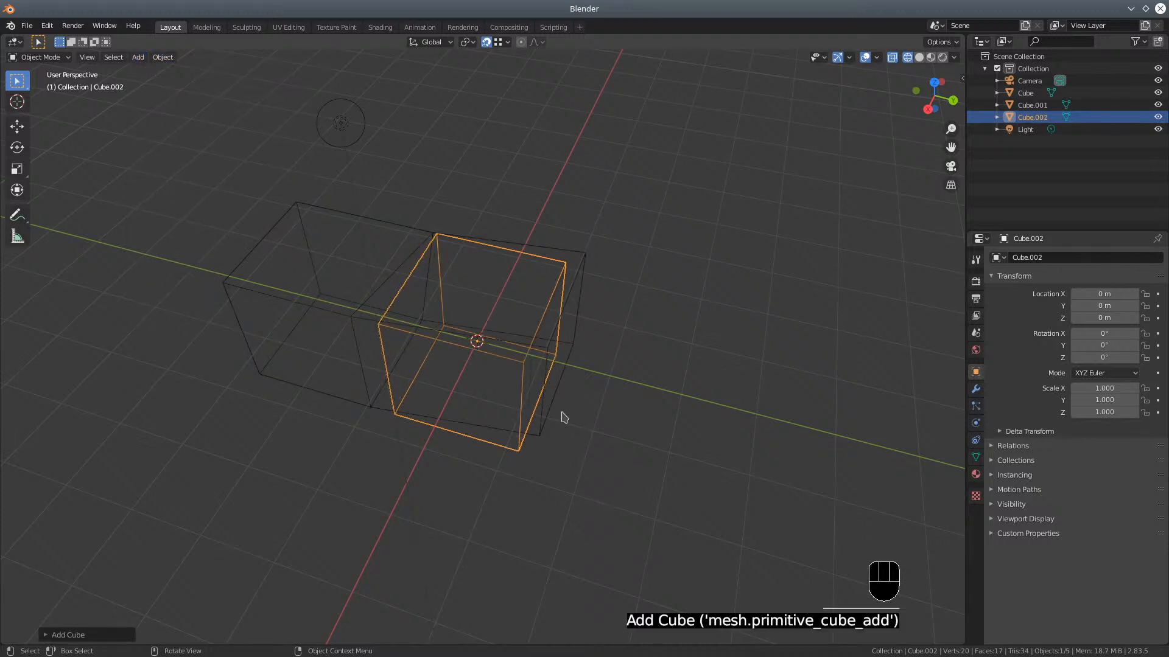
{"action": "key", "text": "g"}
{"action": "left_click", "coordinate": [802, 443]}
{"action": "middle_click_drag", "start_coordinate": [667, 487], "coordinate": [602, 388]}
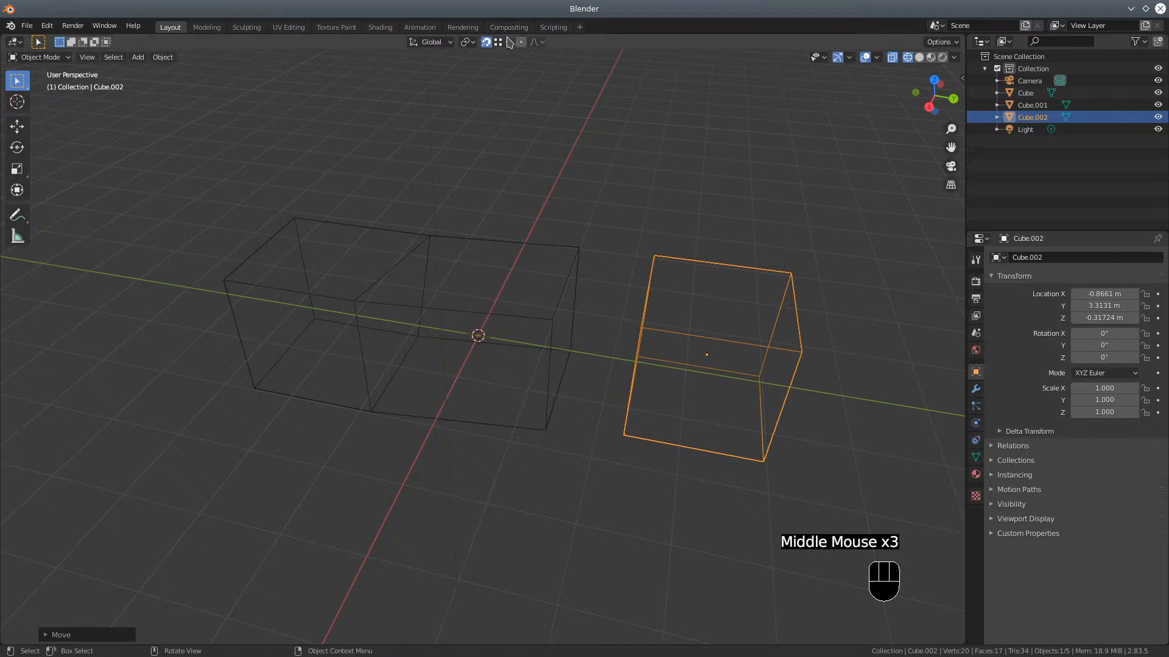
Set the snapping target to Face
{"action": "left_click", "coordinate": [507, 41]}
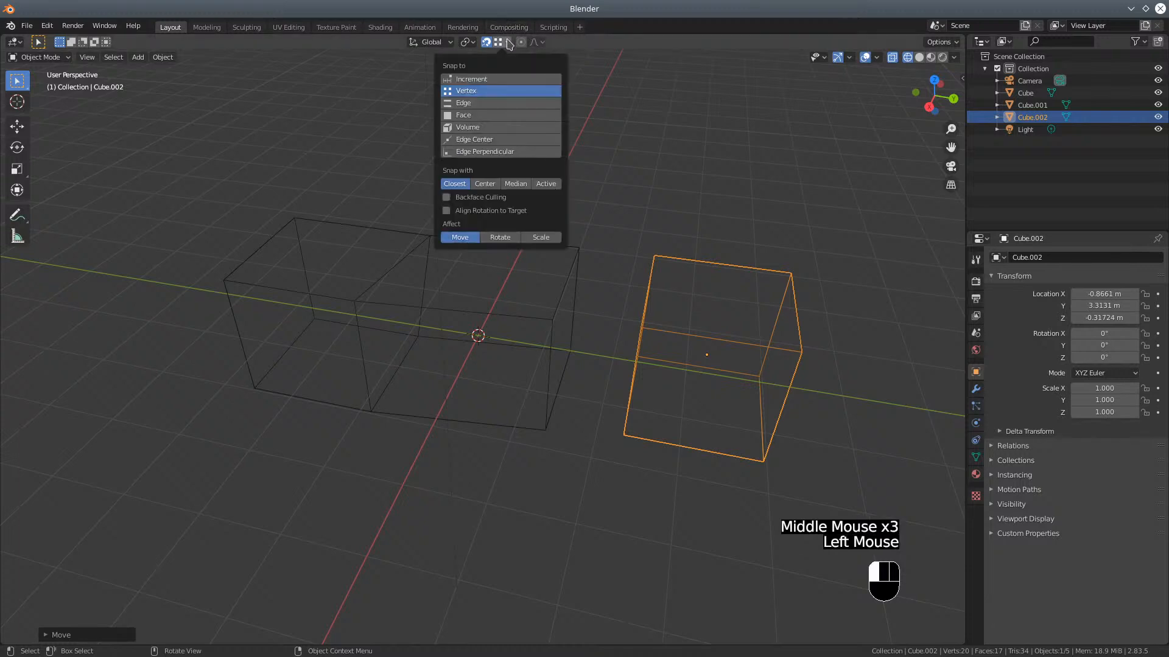
{"action": "left_click", "coordinate": [464, 115]}
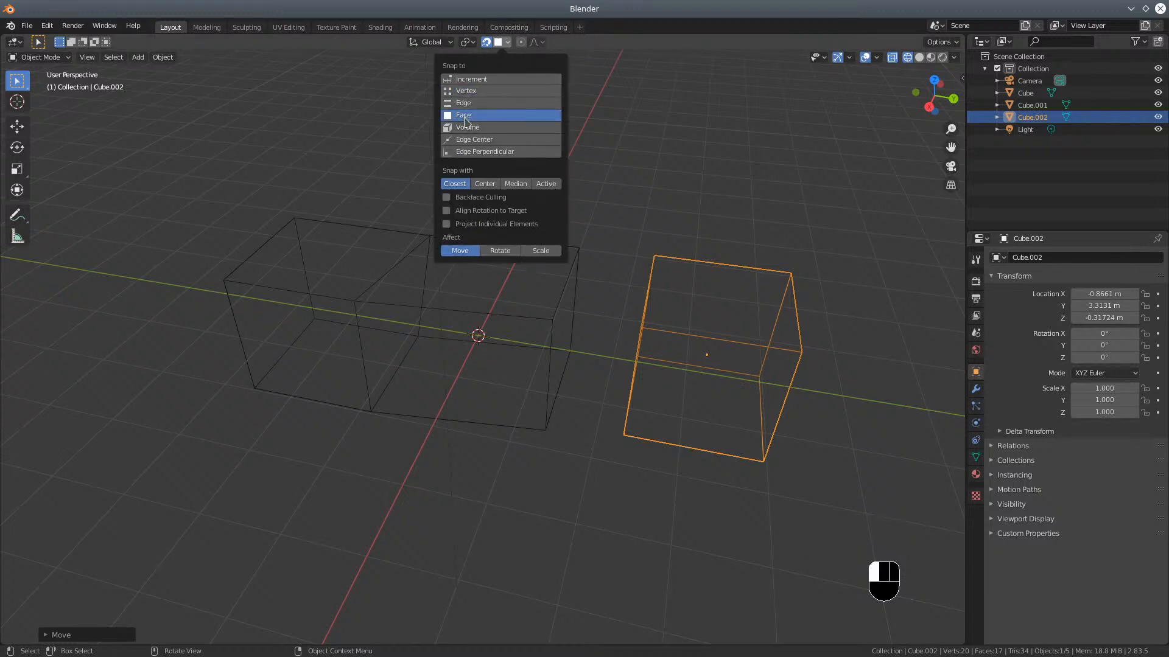
{"action": "middle_click_drag", "start_coordinate": [614, 245], "coordinate": [600, 227]}
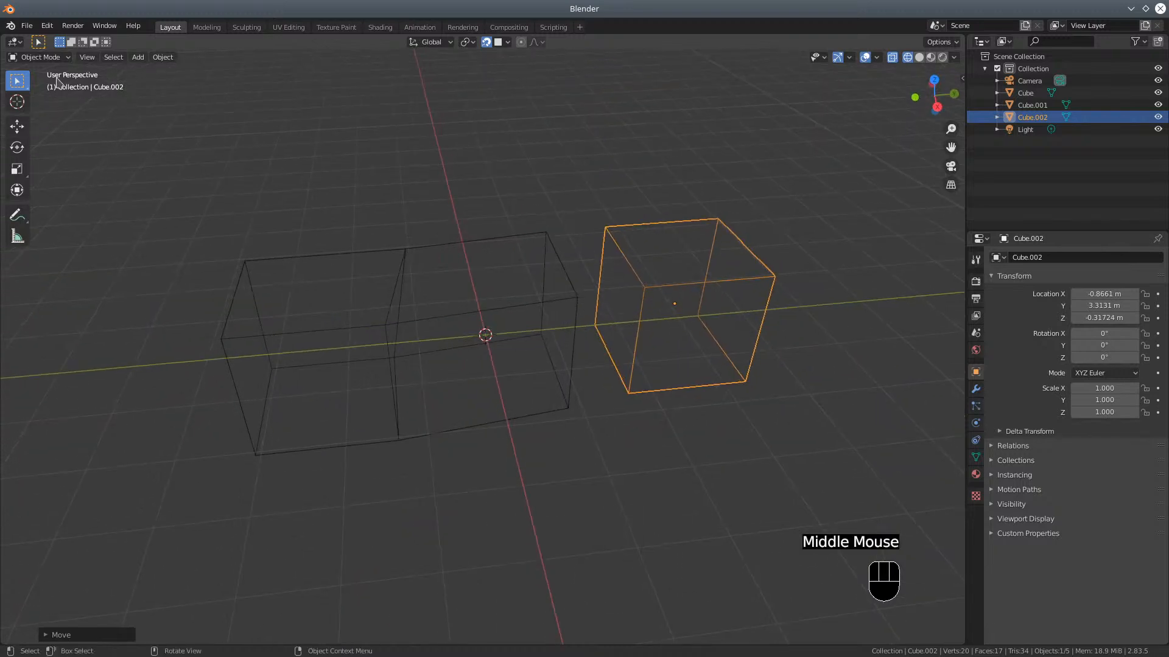
Join the two-cube object with the new cube into one object and switch to Edit Mode
{"action": "left_click", "coordinate": [533, 307]}
{"action": "left_click", "coordinate": [645, 307], "text": "shift"}
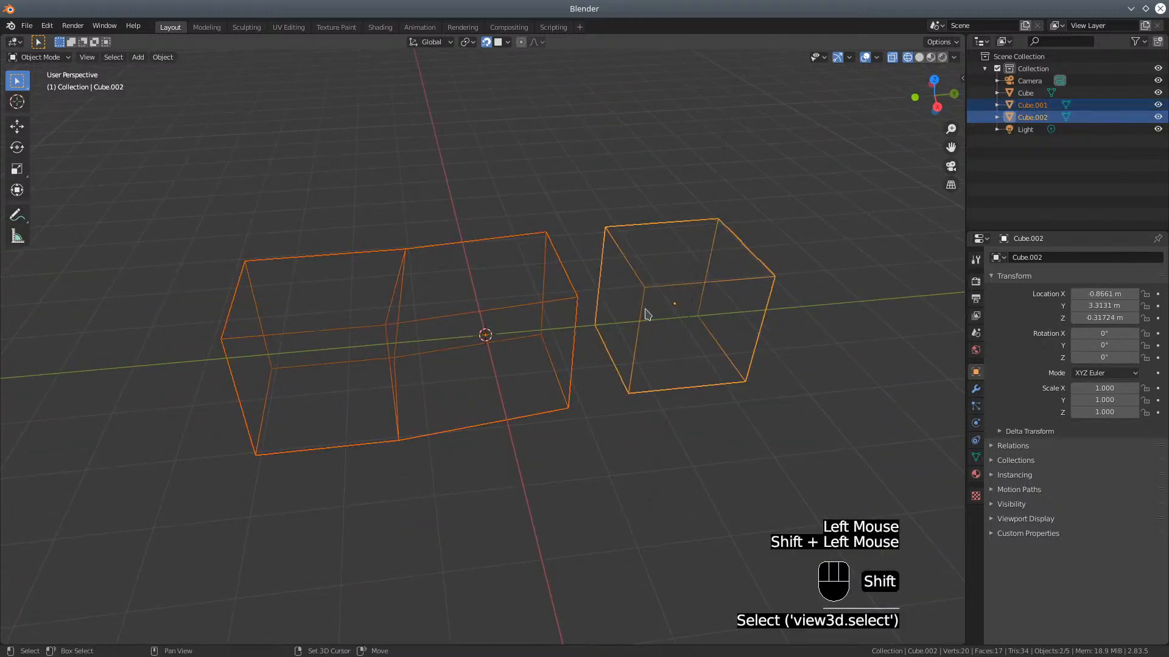
{"action": "left_click", "coordinate": [163, 57]}
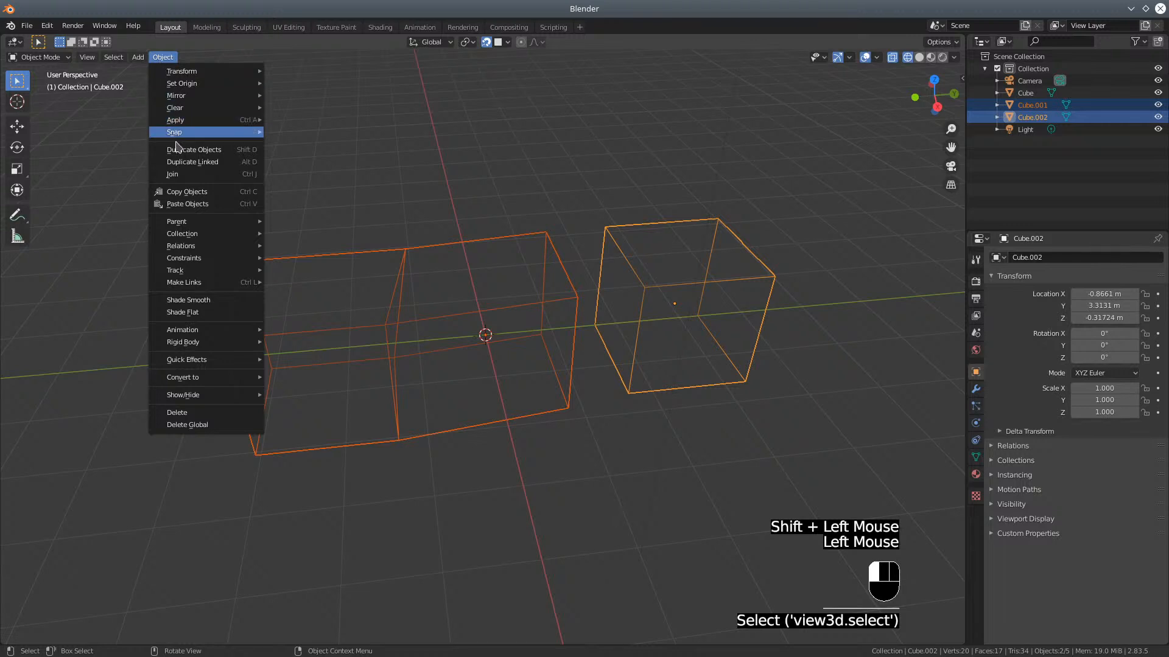
{"action": "left_click", "coordinate": [176, 174]}
{"action": "left_click", "coordinate": [61, 58]}
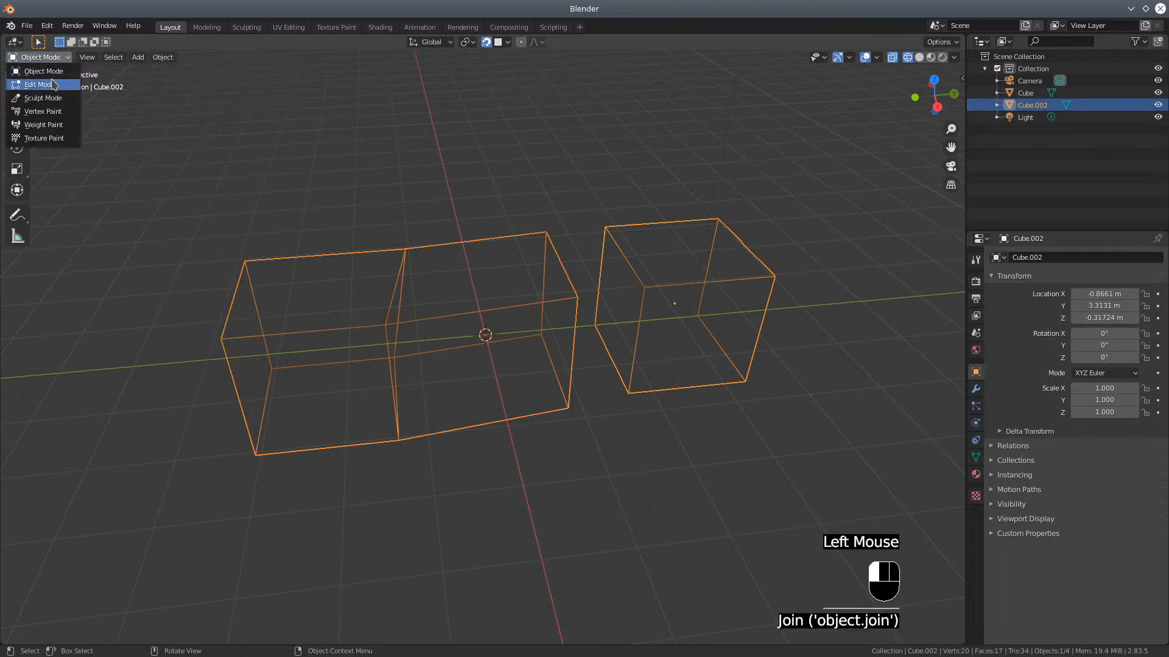
{"action": "left_click", "coordinate": [53, 85]}
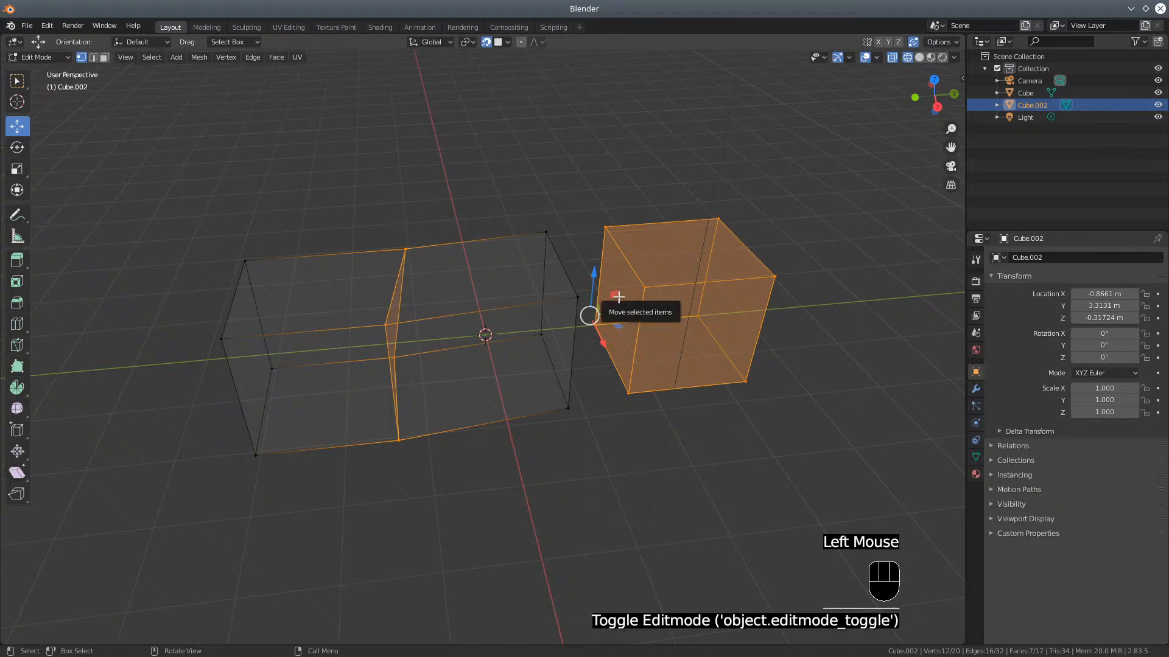
In face select mode, move the new cube's facing side along Y toward the pair's end face with face snapping
{"action": "left_click", "coordinate": [619, 326]}
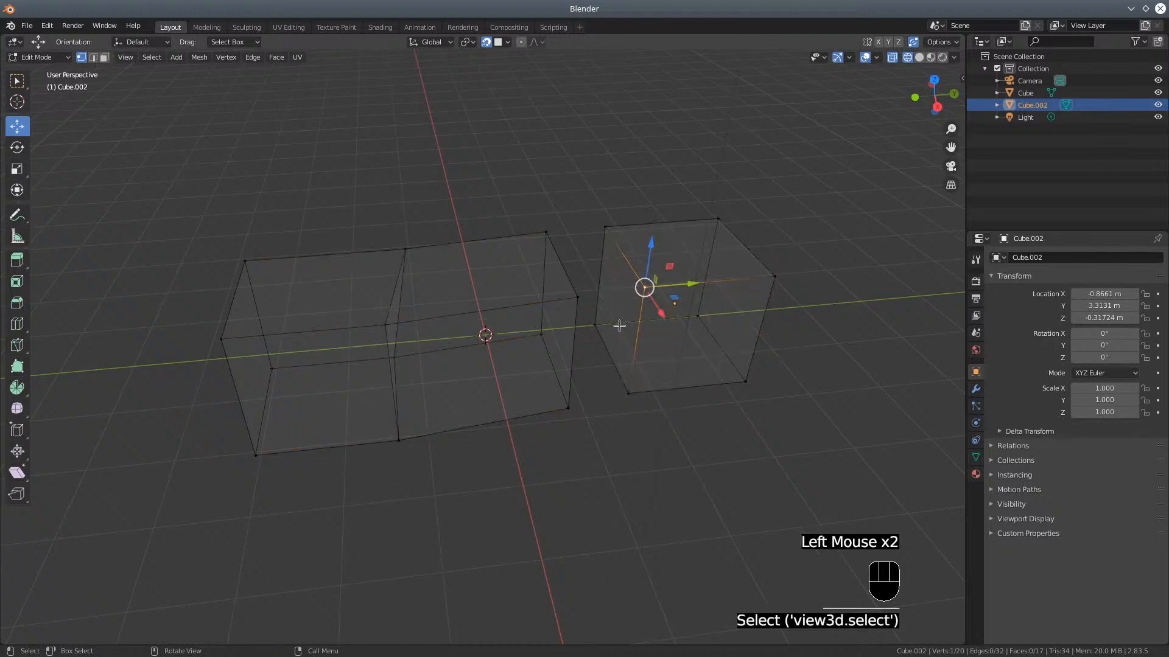
{"action": "left_click", "coordinate": [104, 57]}
{"action": "left_click", "coordinate": [622, 287]}
{"action": "middle_click_drag", "start_coordinate": [678, 350], "coordinate": [616, 339]}
{"action": "middle_click_drag", "start_coordinate": [631, 355], "coordinate": [629, 355]}
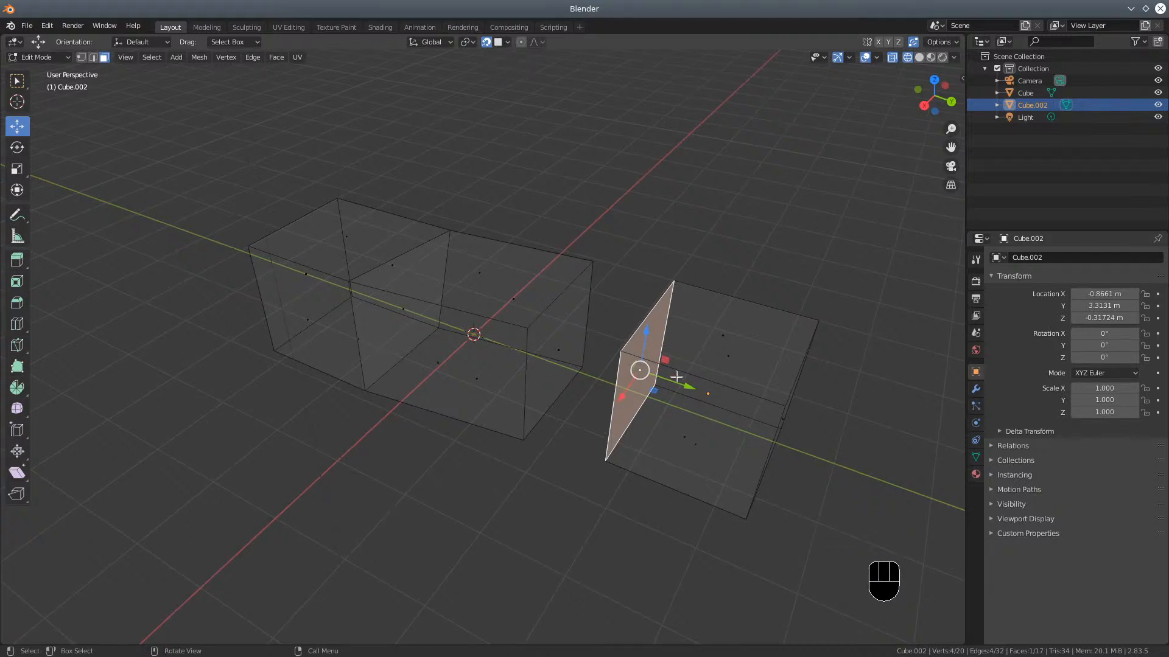
{"action": "left_click_drag", "start_coordinate": [690, 389], "coordinate": [566, 303]}
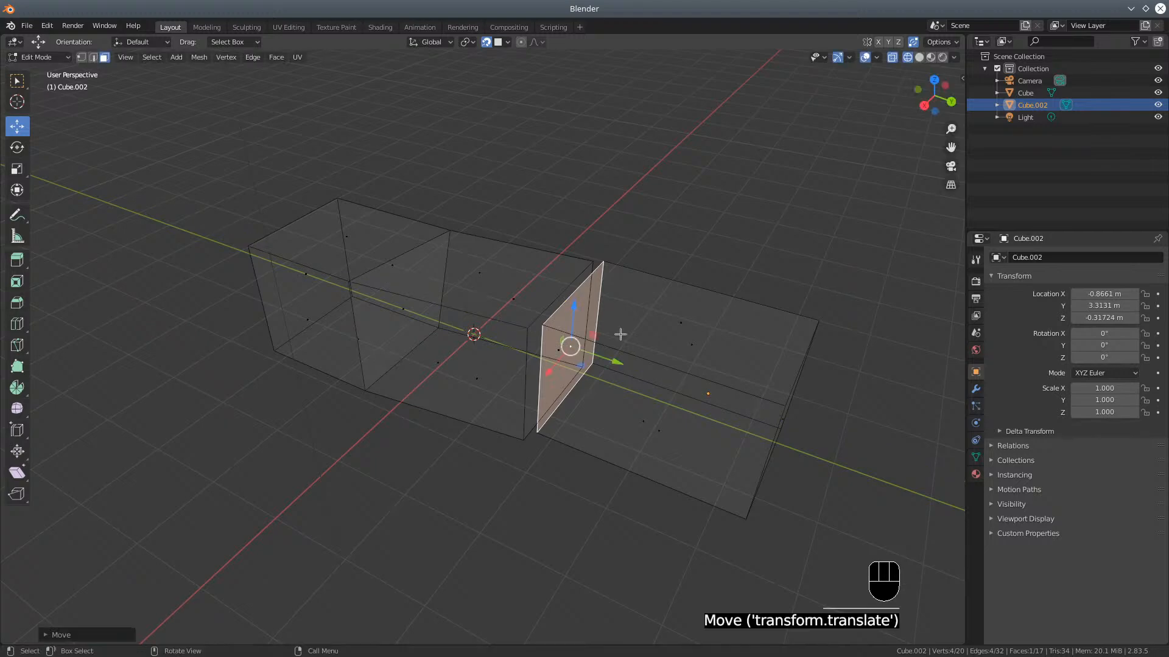
Turn off auto merge vertices and snapping
{"action": "middle_click_drag", "start_coordinate": [619, 331], "coordinate": [575, 320]}
{"action": "scroll", "coordinate": [633, 355], "scroll_direction": "up", "scroll_amount": 3}
{"action": "scroll", "coordinate": [575, 320], "scroll_direction": "up", "scroll_amount": 1}
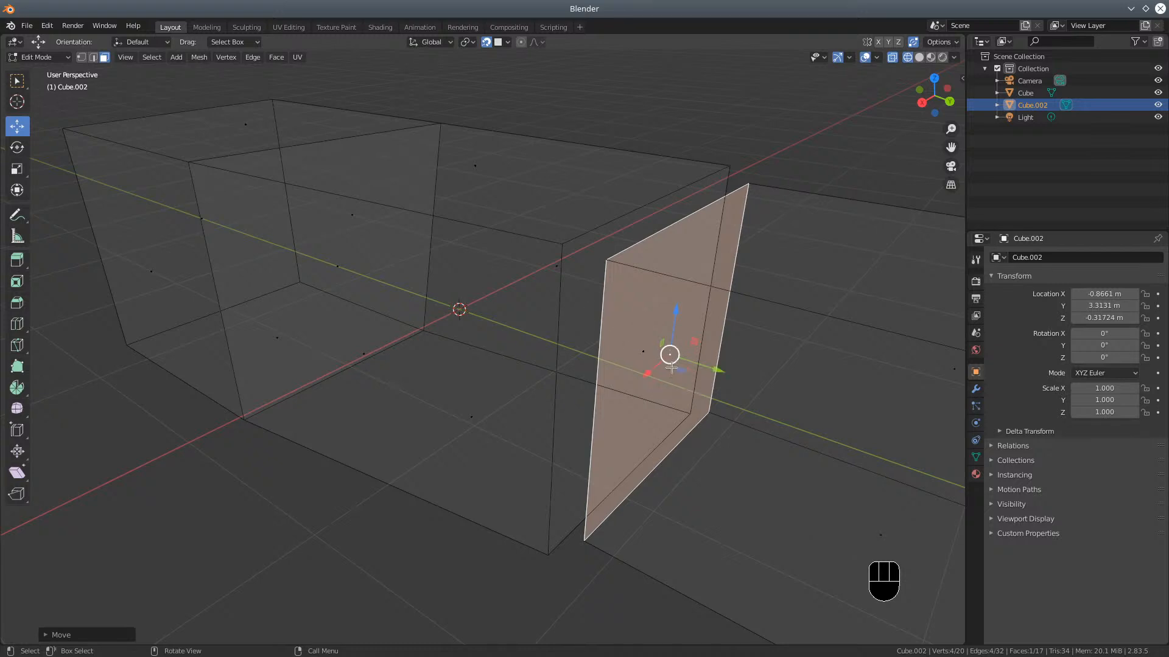
{"action": "scroll", "coordinate": [682, 409], "scroll_direction": "down", "scroll_amount": 3}
{"action": "middle_click_drag", "start_coordinate": [691, 400], "coordinate": [544, 414]}
{"action": "scroll", "coordinate": [560, 410], "scroll_direction": "down", "scroll_amount": 2}
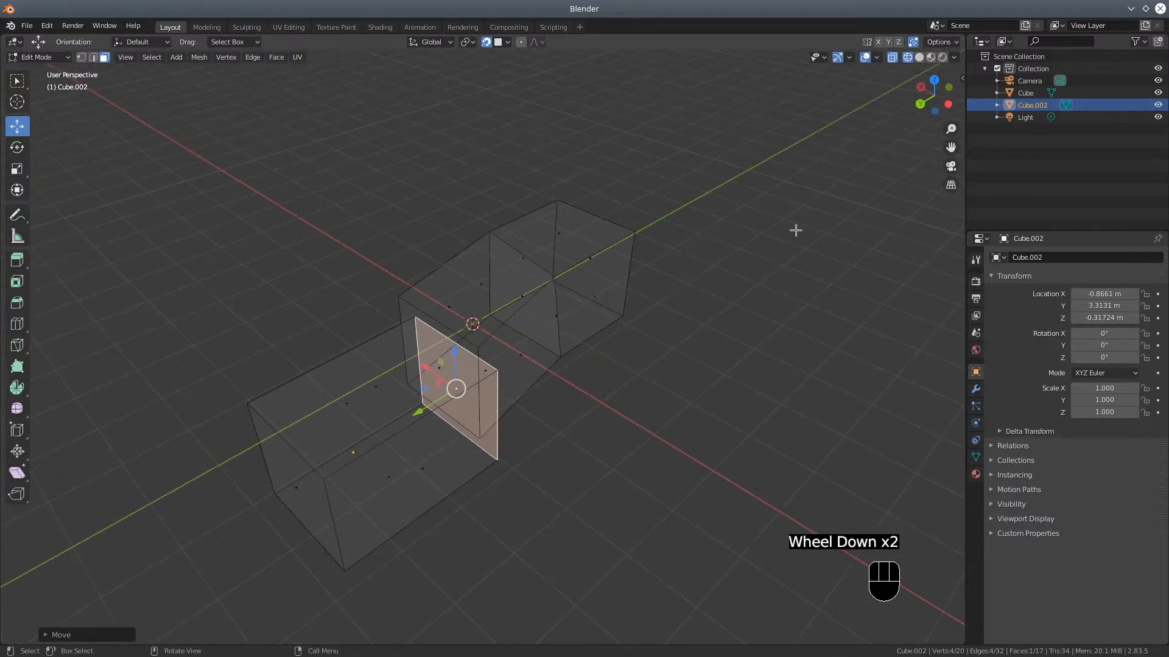
{"action": "left_click", "coordinate": [915, 43]}
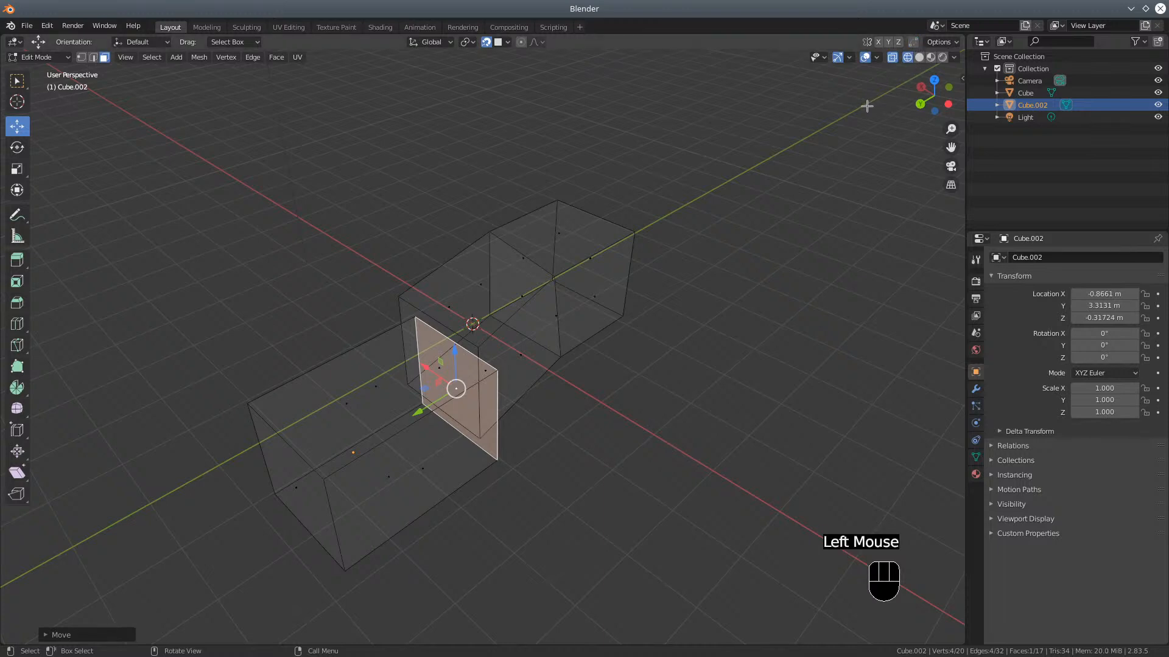
{"action": "left_click", "coordinate": [486, 42]}
{"action": "middle_click_drag", "start_coordinate": [608, 224], "coordinate": [551, 238]}
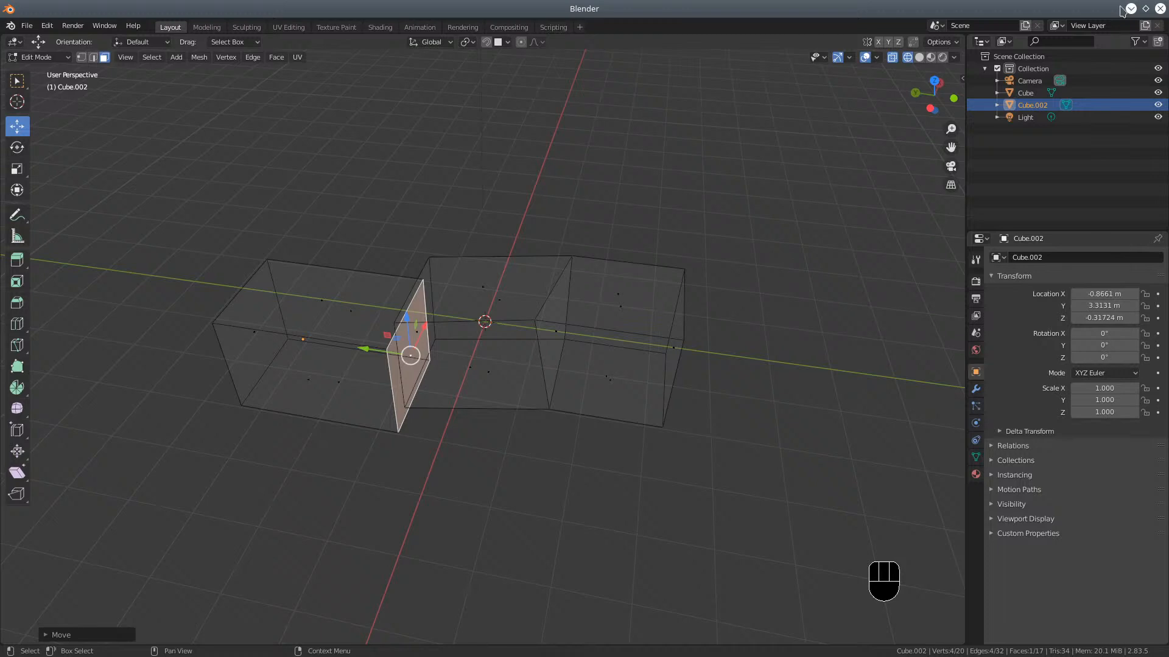
Box-select the geometry of all three cubes and delete its vertices
{"action": "mouse_move", "coordinate": [891, 655]}
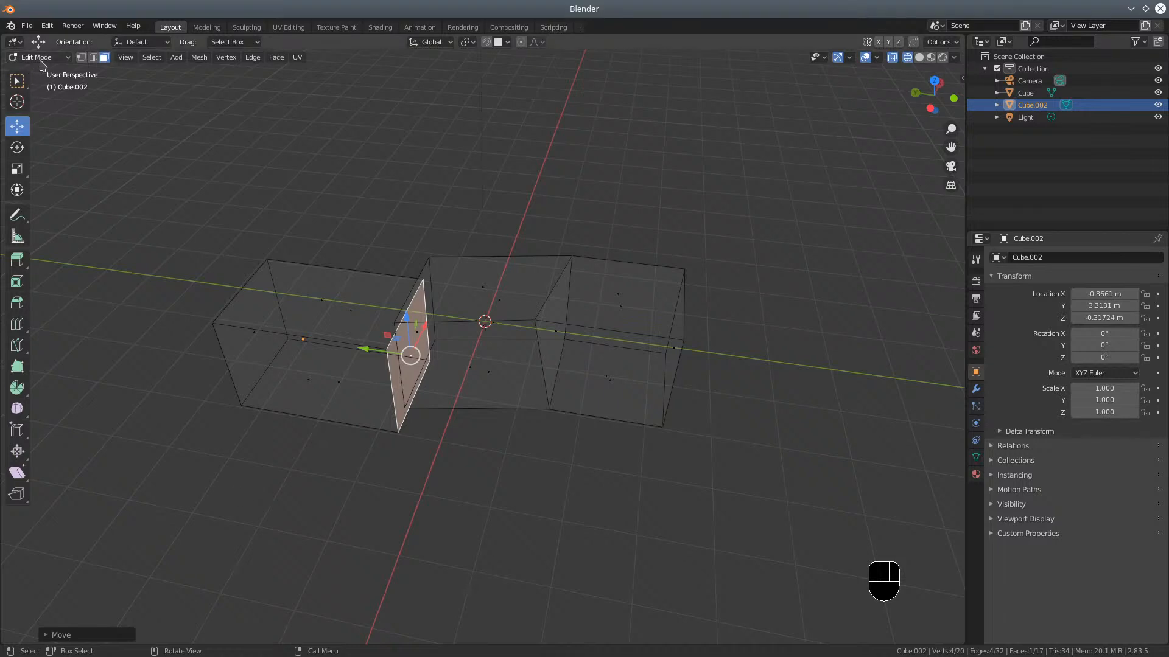
{"action": "middle_click_drag", "start_coordinate": [210, 280], "coordinate": [300, 273]}
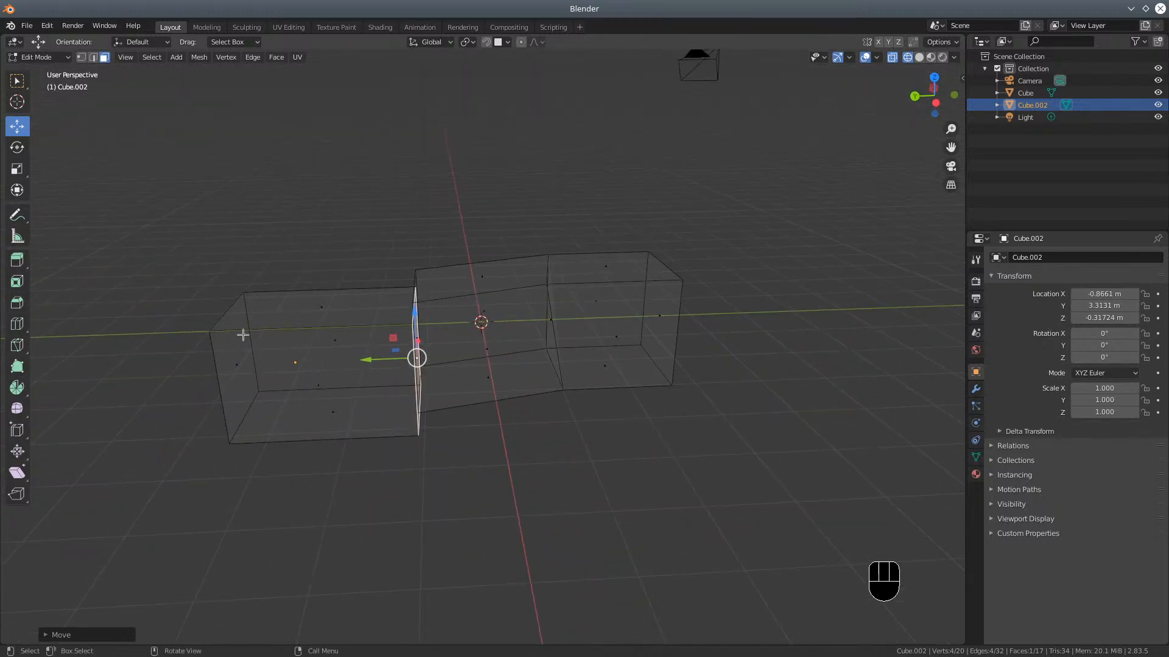
{"action": "key", "text": "b"}
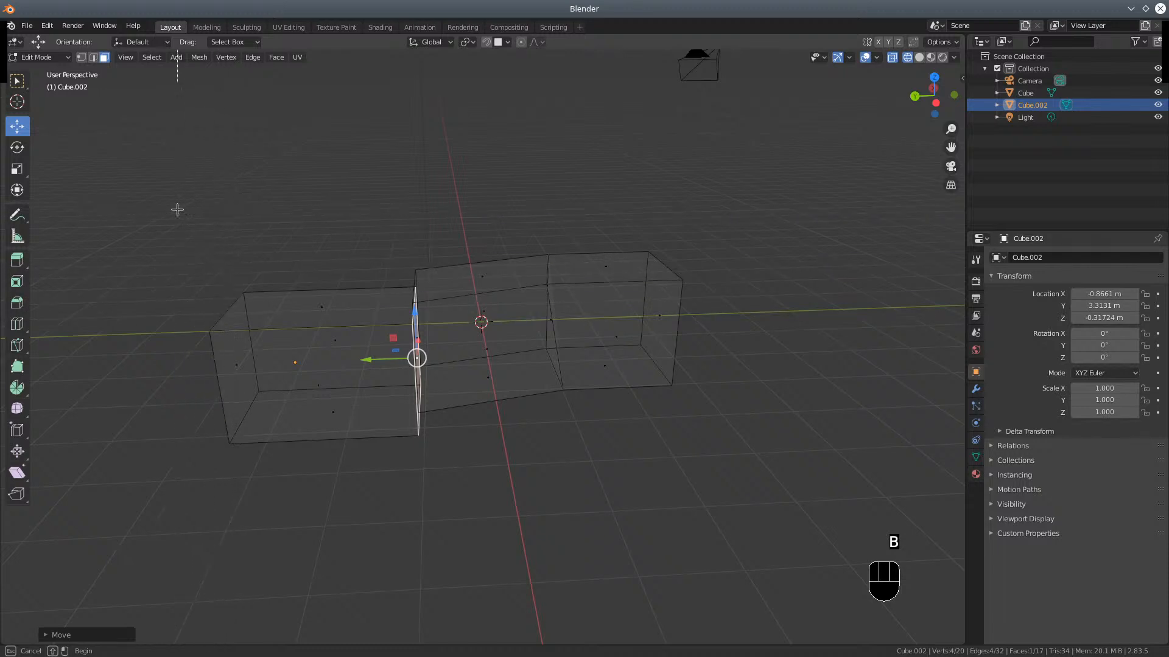
{"action": "left_click_drag", "start_coordinate": [177, 209], "coordinate": [724, 514]}
{"action": "key", "text": "Delete"}
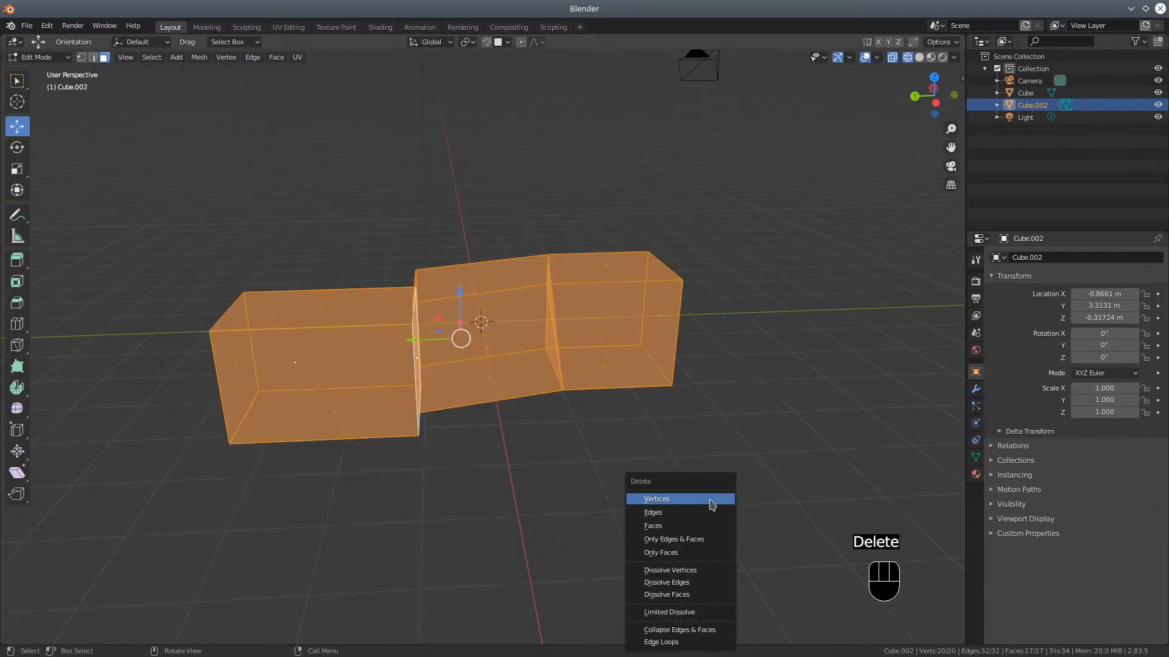
{"action": "left_click", "coordinate": [678, 499]}
Delete the emptied Cube.002 object from the scene collection
{"action": "middle_click_drag", "start_coordinate": [561, 418], "coordinate": [495, 467]}
{"action": "scroll", "coordinate": [475, 456], "scroll_direction": "up", "scroll_amount": 3}
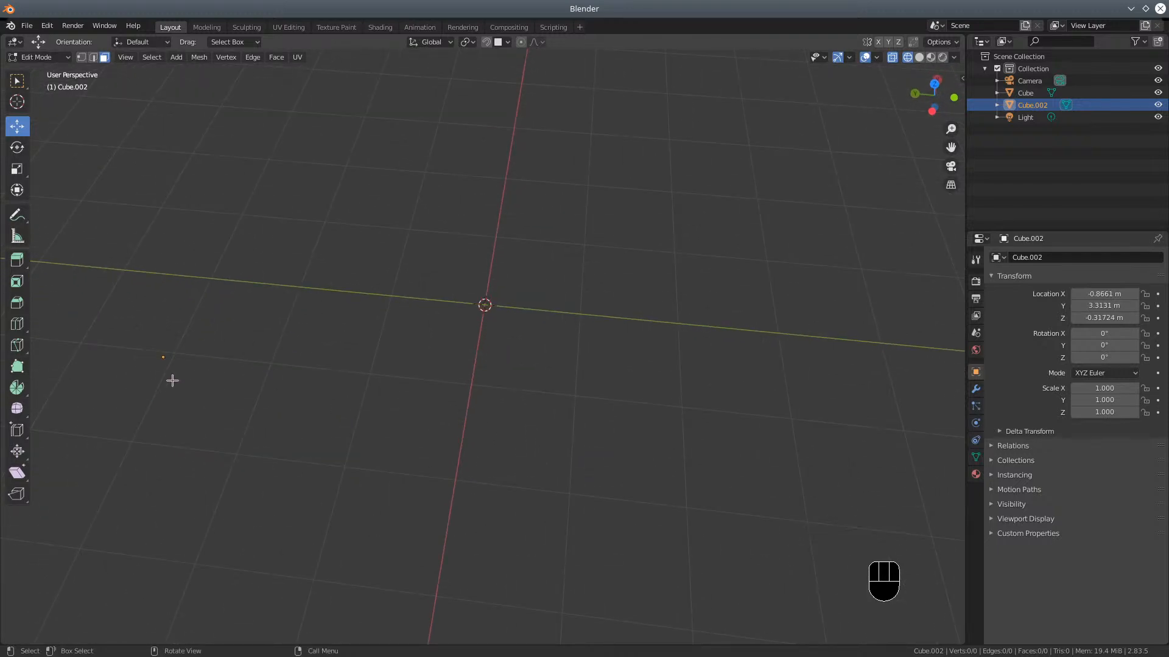
{"action": "right_click", "coordinate": [1029, 105]}
{"action": "left_click", "coordinate": [977, 136]}
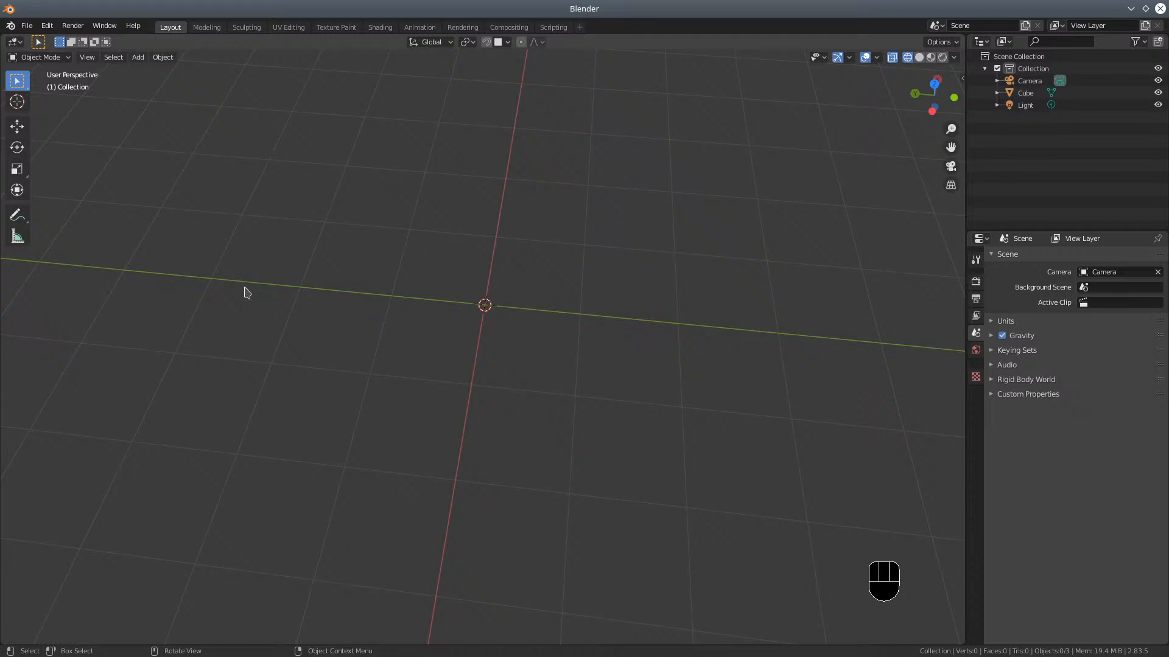
{"action": "mouse_move", "coordinate": [247, 293]}
{"action": "middle_mouse_down"}
{"action": "mouse_move", "coordinate": [282, 268]}
{"action": "mouse_move", "coordinate": [268, 290]}
{"action": "middle_mouse_up"}
{"action": "scroll", "coordinate": [339, 396], "scroll_direction": "up", "scroll_amount": 3}
{"action": "middle_click_drag", "start_coordinate": [365, 396], "coordinate": [477, 344]}
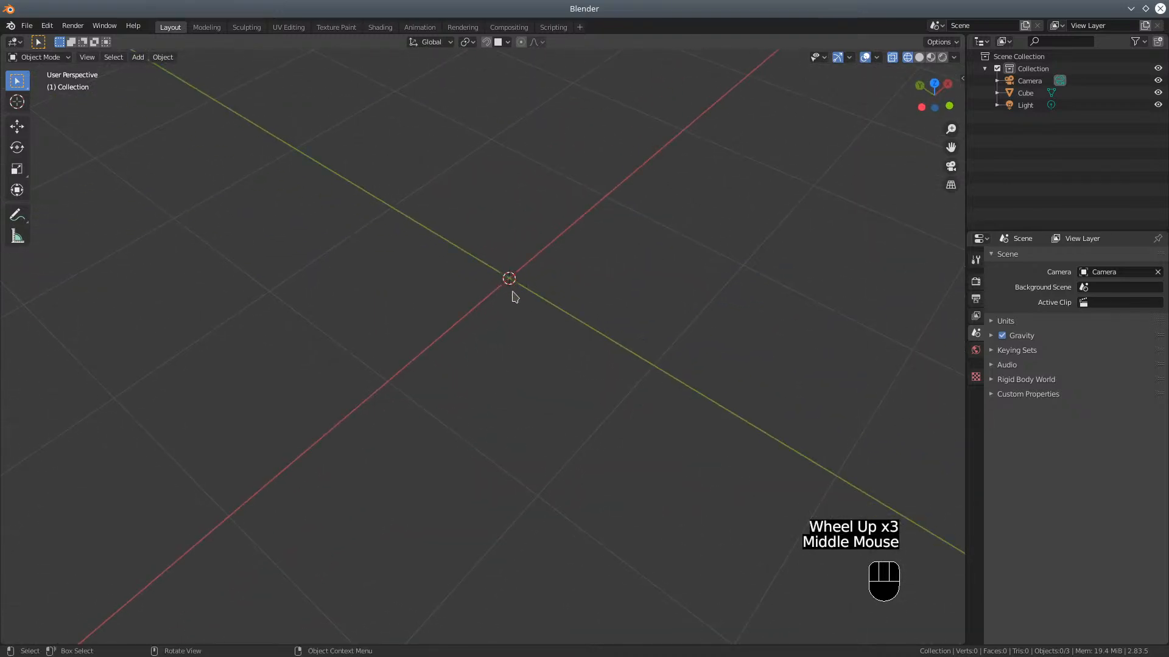
{"action": "middle_click_drag", "start_coordinate": [515, 303], "coordinate": [559, 292]}
{"action": "middle_click_drag", "start_coordinate": [481, 347], "coordinate": [457, 435], "text": "shift"}
{"action": "left_click", "coordinate": [87, 57]}
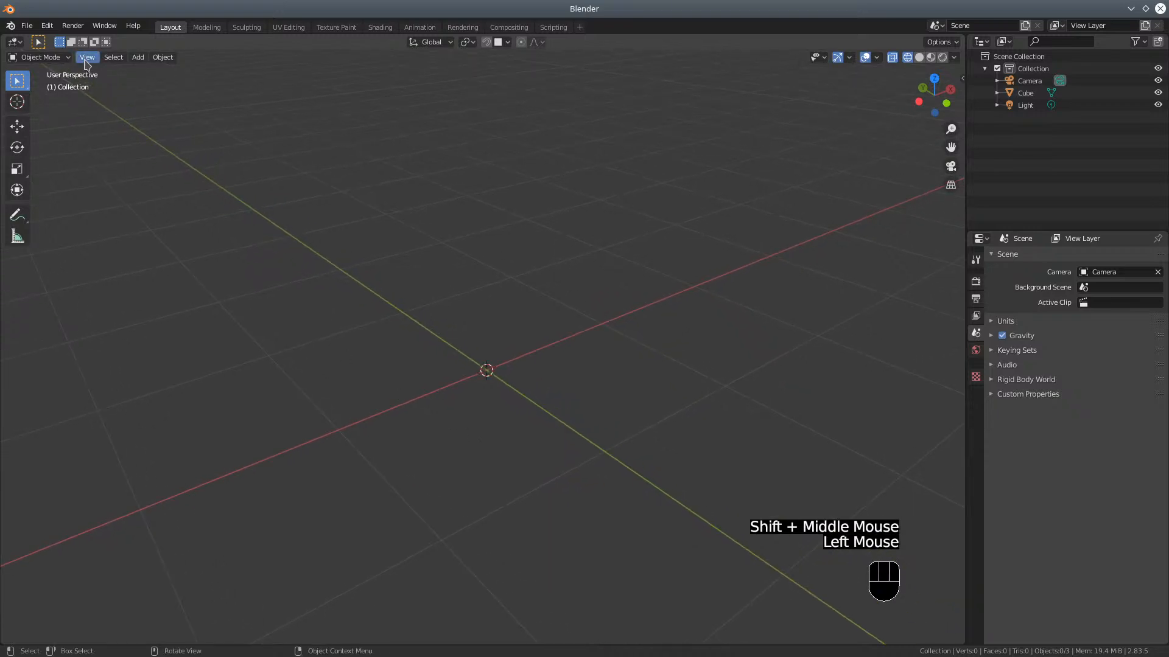
{"action": "left_click", "coordinate": [87, 57]}
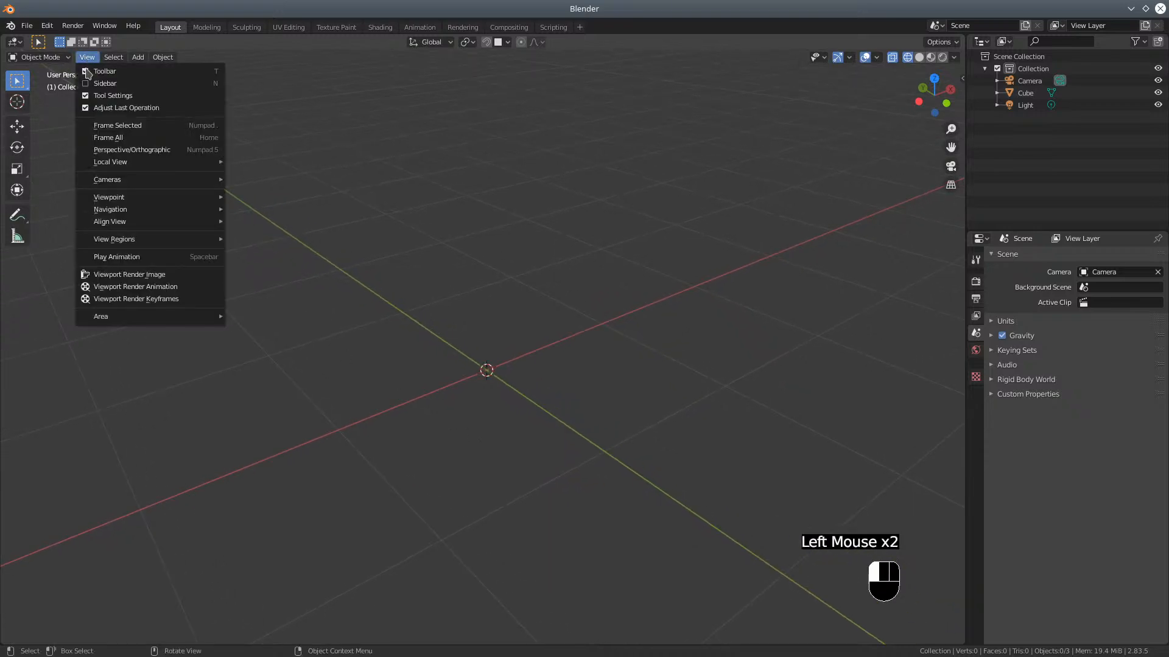
Place the 3D cursor at several arbitrary spots away from the world origin with the Cursor tool
{"action": "left_click", "coordinate": [18, 102]}
{"action": "left_click", "coordinate": [579, 195]}
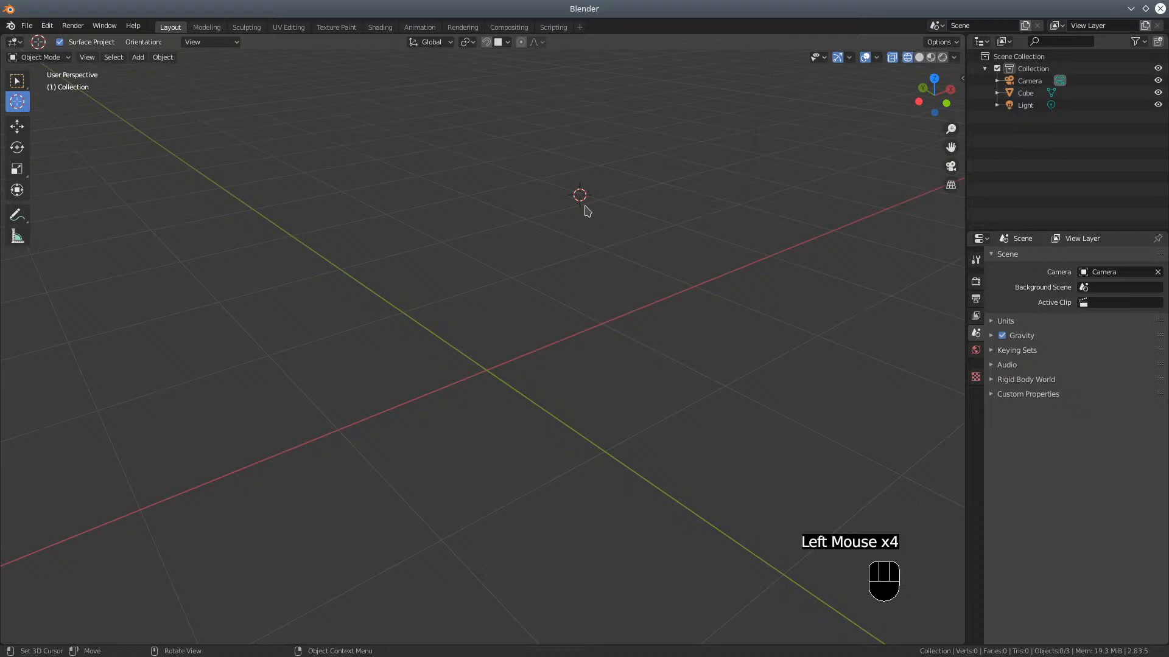
{"action": "left_click", "coordinate": [773, 291]}
{"action": "middle_click_drag", "start_coordinate": [707, 394], "coordinate": [775, 126]}
{"action": "left_click", "coordinate": [722, 256]}
{"action": "left_click", "coordinate": [509, 149]}
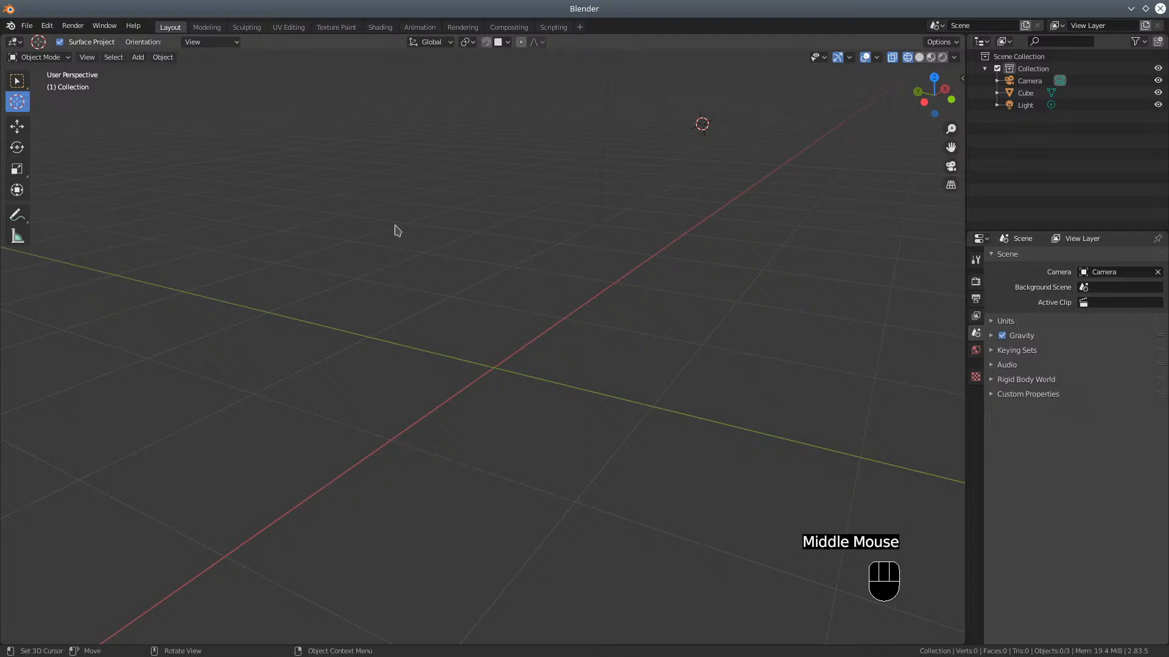
Return the 3D cursor to the world origin with Center Cursor and View All
{"action": "left_click", "coordinate": [91, 59]}
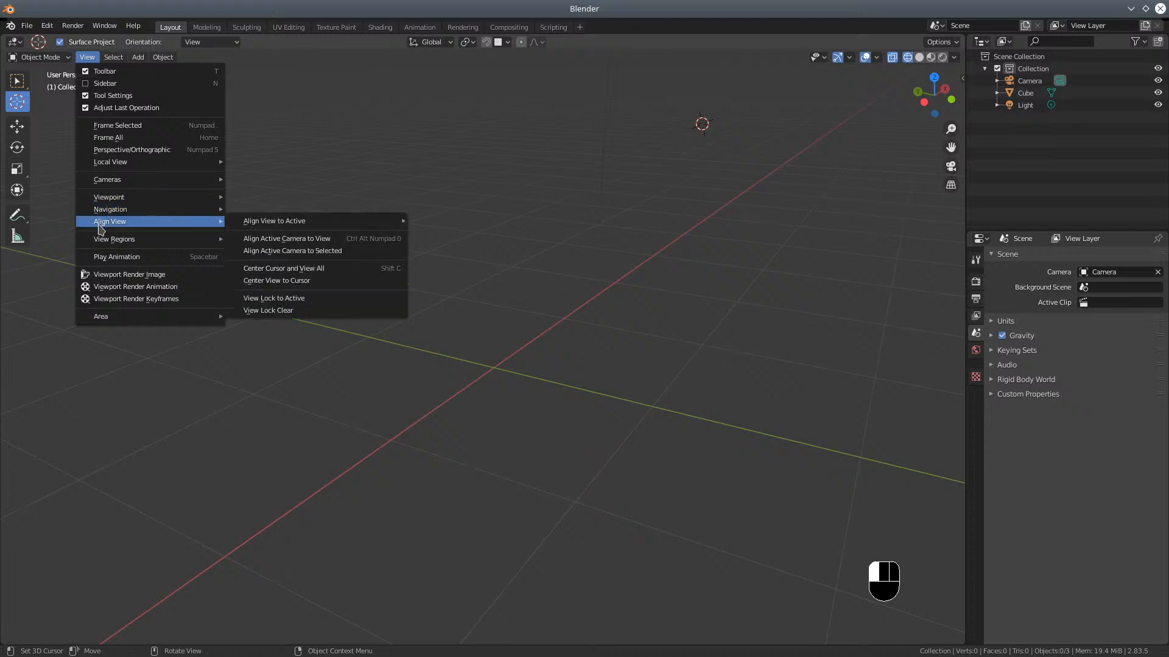
{"action": "mouse_move", "coordinate": [100, 224]}
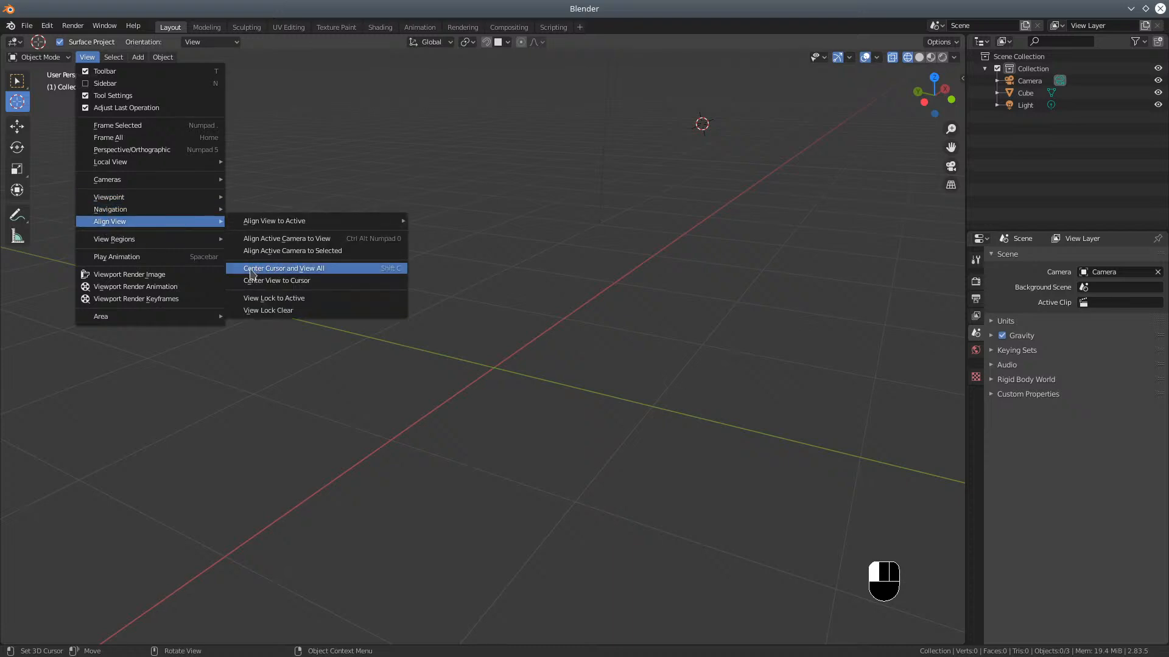
{"action": "left_click", "coordinate": [390, 273]}
{"action": "scroll", "coordinate": [390, 273], "scroll_direction": "down", "scroll_amount": 5}
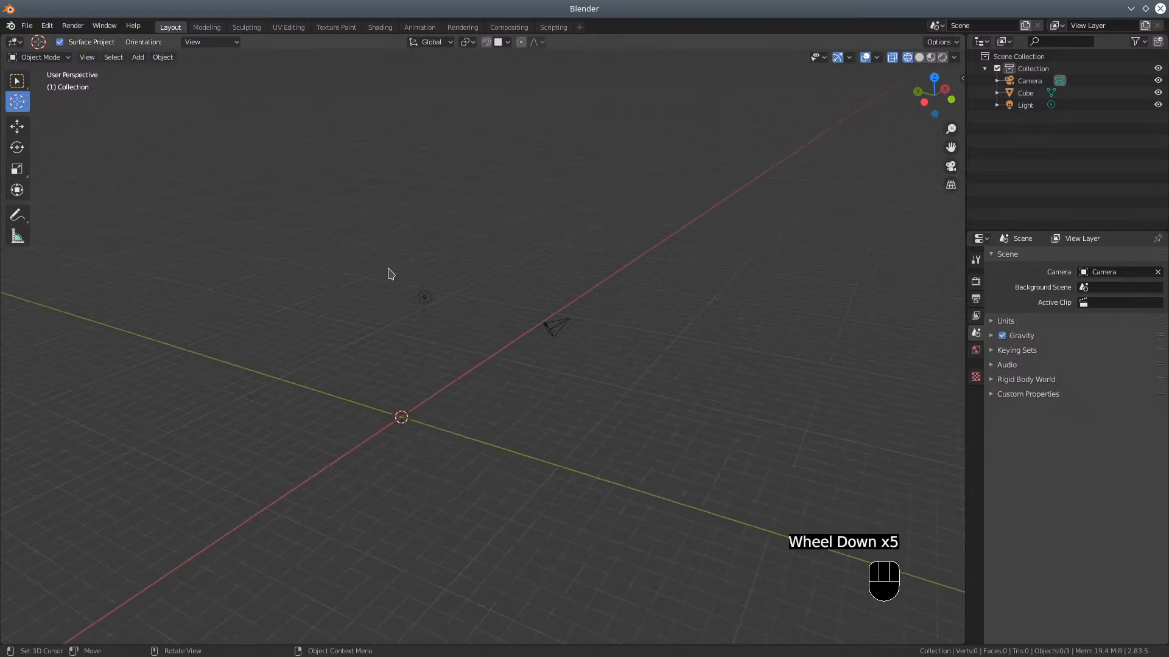
{"action": "middle_click_drag", "start_coordinate": [287, 316], "coordinate": [375, 302]}
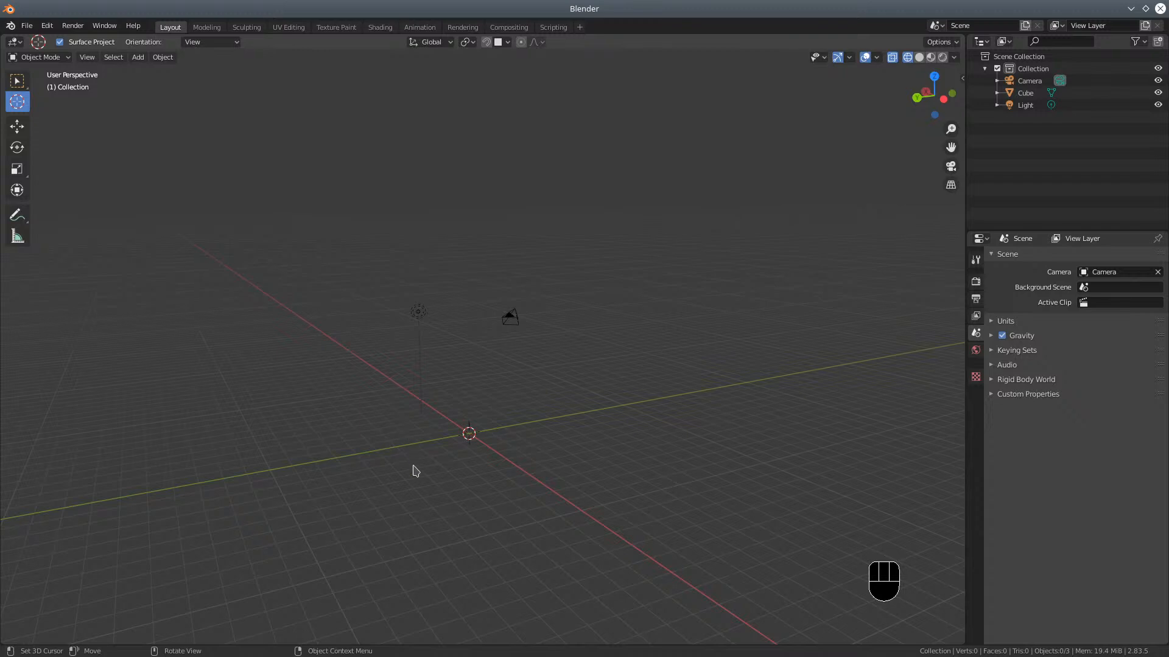
{"action": "scroll", "coordinate": [415, 471], "scroll_direction": "up", "scroll_amount": 4}
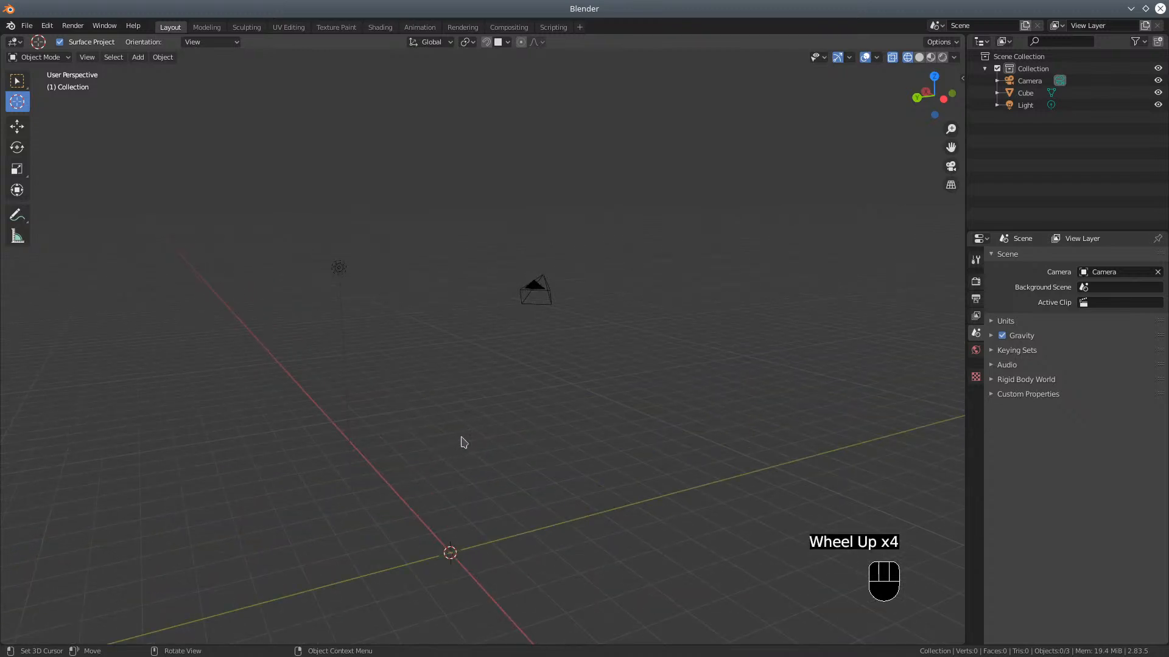
{"action": "middle_click_drag", "start_coordinate": [462, 440], "coordinate": [511, 232], "text": "shift"}
{"action": "middle_click_drag", "start_coordinate": [485, 367], "coordinate": [509, 343]}
{"action": "scroll", "coordinate": [442, 452], "scroll_direction": "up", "scroll_amount": 4}
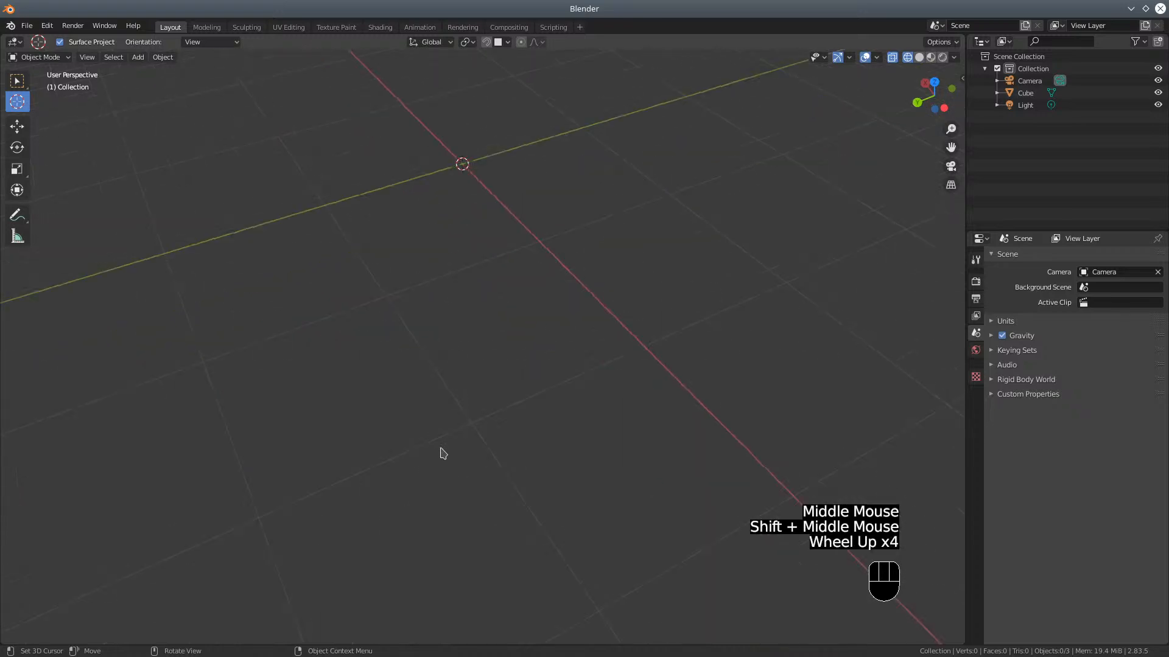
{"action": "scroll", "coordinate": [443, 453], "scroll_direction": "down", "scroll_amount": 3}
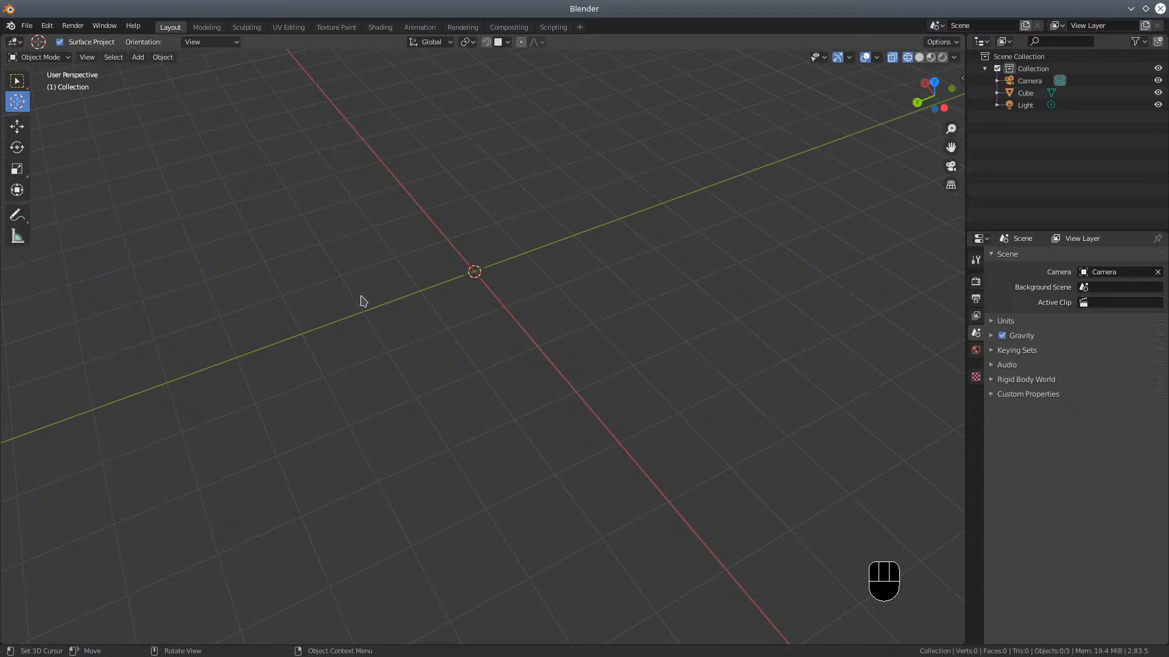
Add a mesh cube at the 3D cursor in Object Mode
{"action": "left_click", "coordinate": [136, 58]}
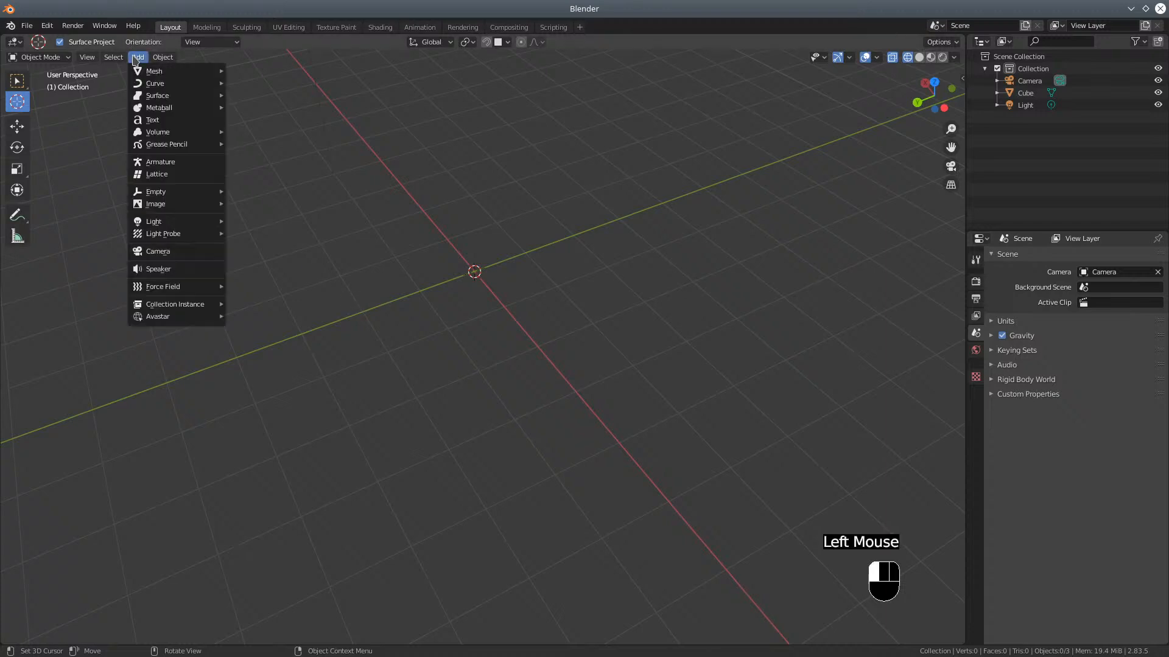
{"action": "mouse_move", "coordinate": [155, 86]}
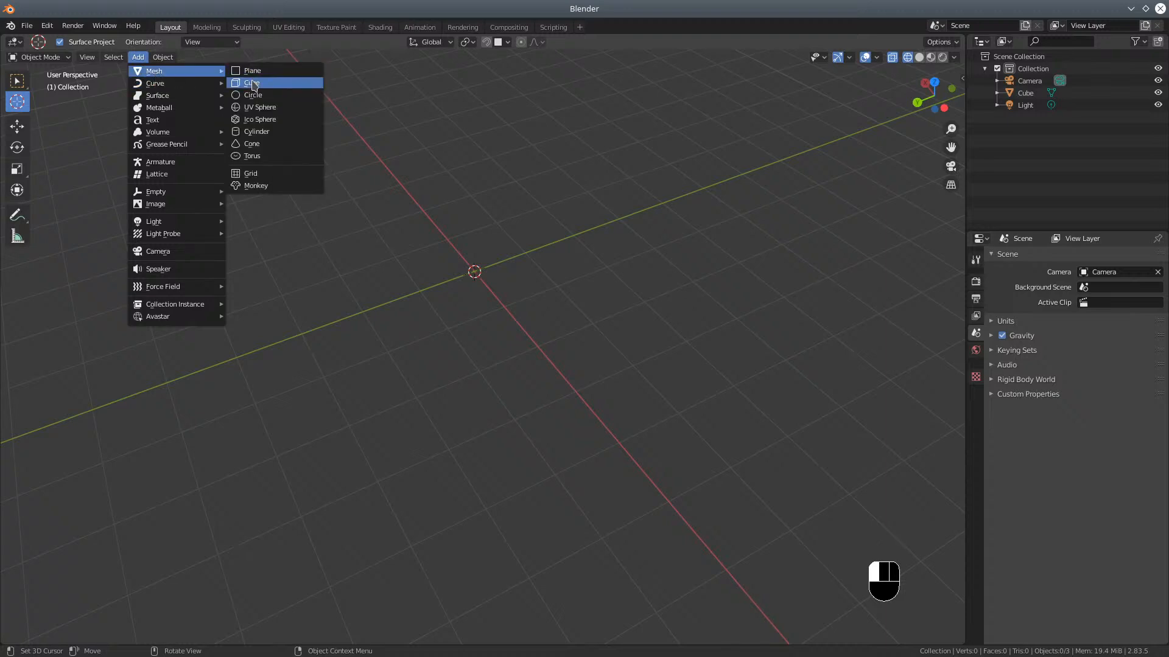
{"action": "left_click", "coordinate": [252, 84]}
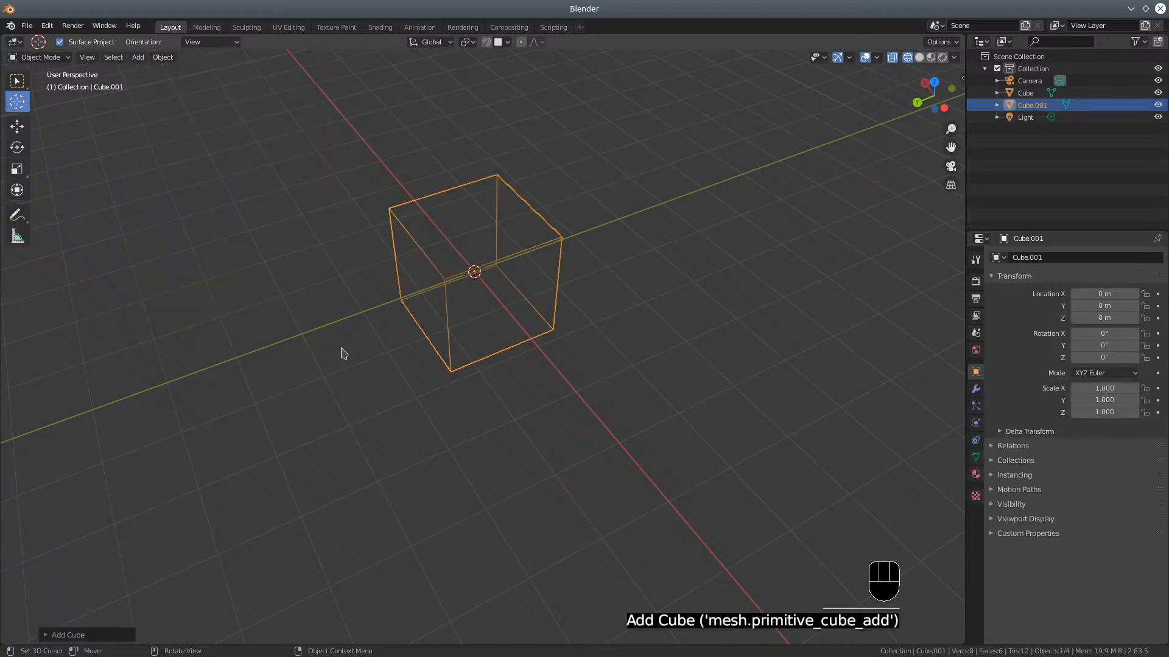
In the right orthographic view, move the new cube up about 0.99 m along Z so its base rests on the ground line
{"action": "middle_click_drag", "start_coordinate": [539, 447], "coordinate": [515, 412]}
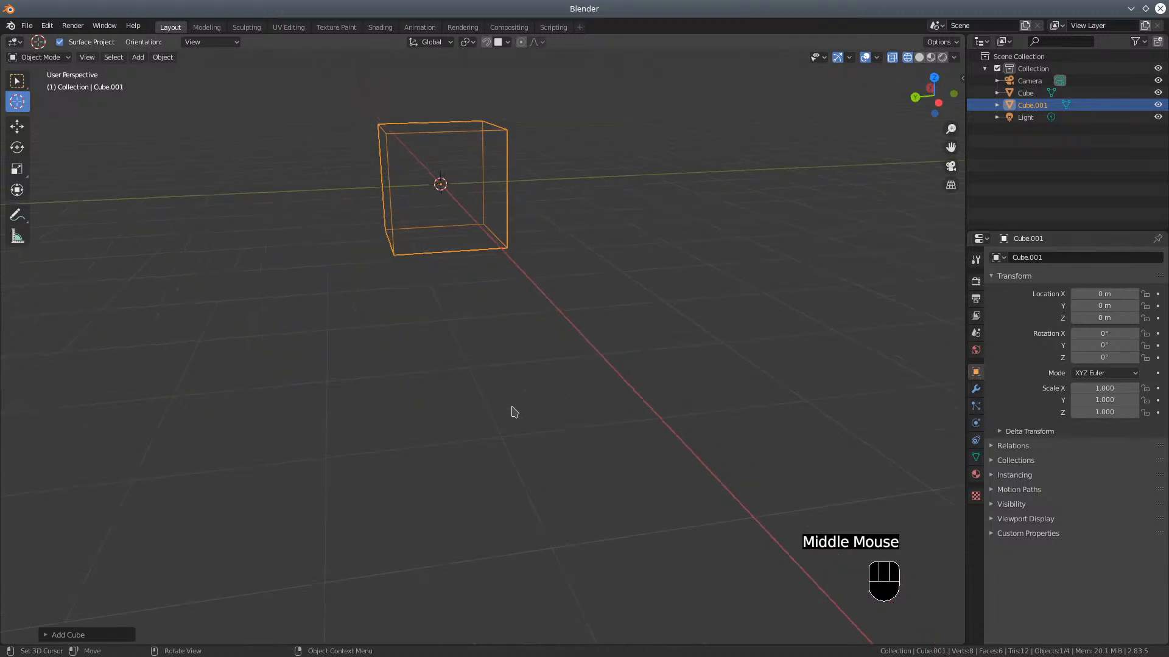
{"action": "key", "text": "KP_3"}
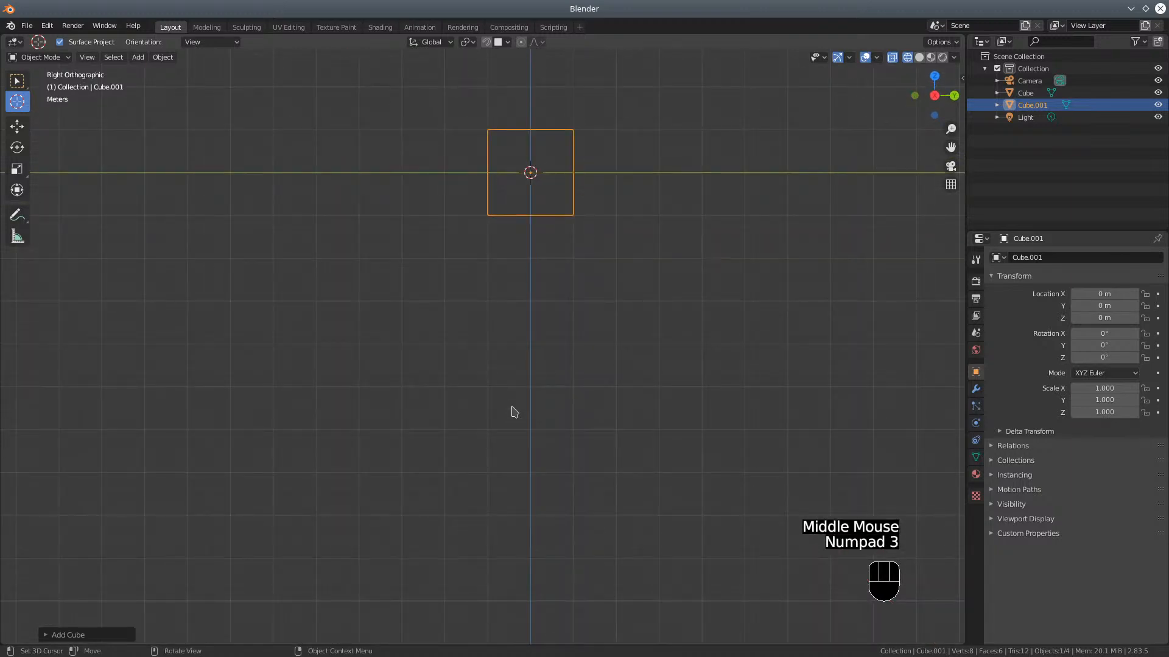
{"action": "middle_click_drag", "start_coordinate": [529, 262], "coordinate": [469, 429], "text": "shift"}
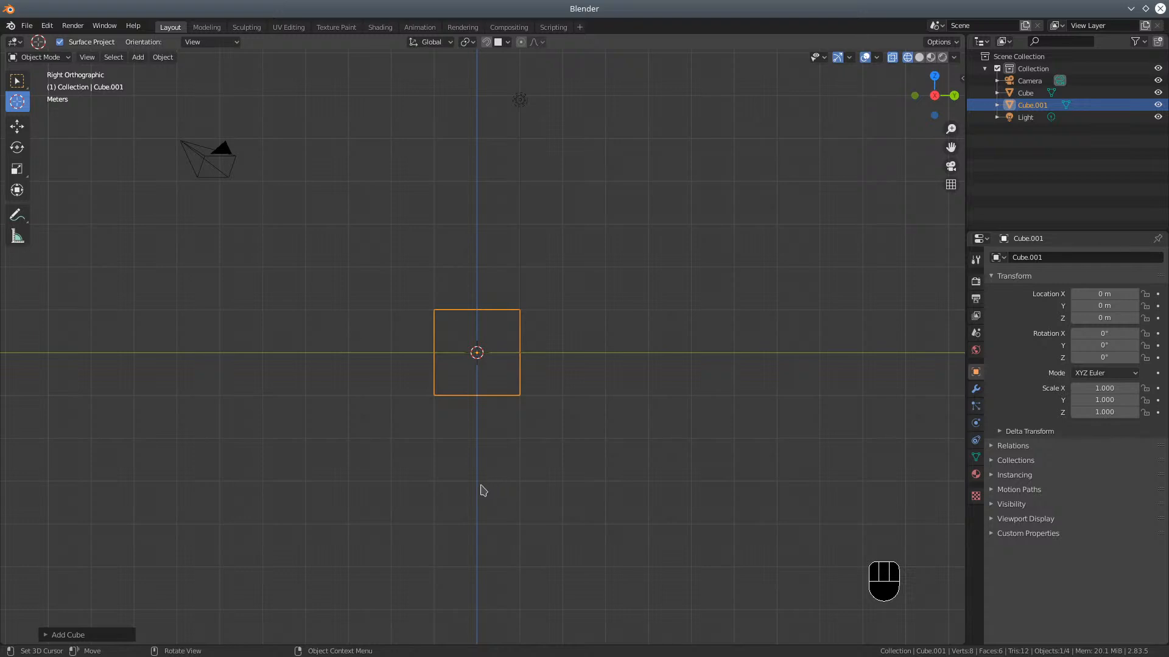
{"action": "key", "text": "g"}
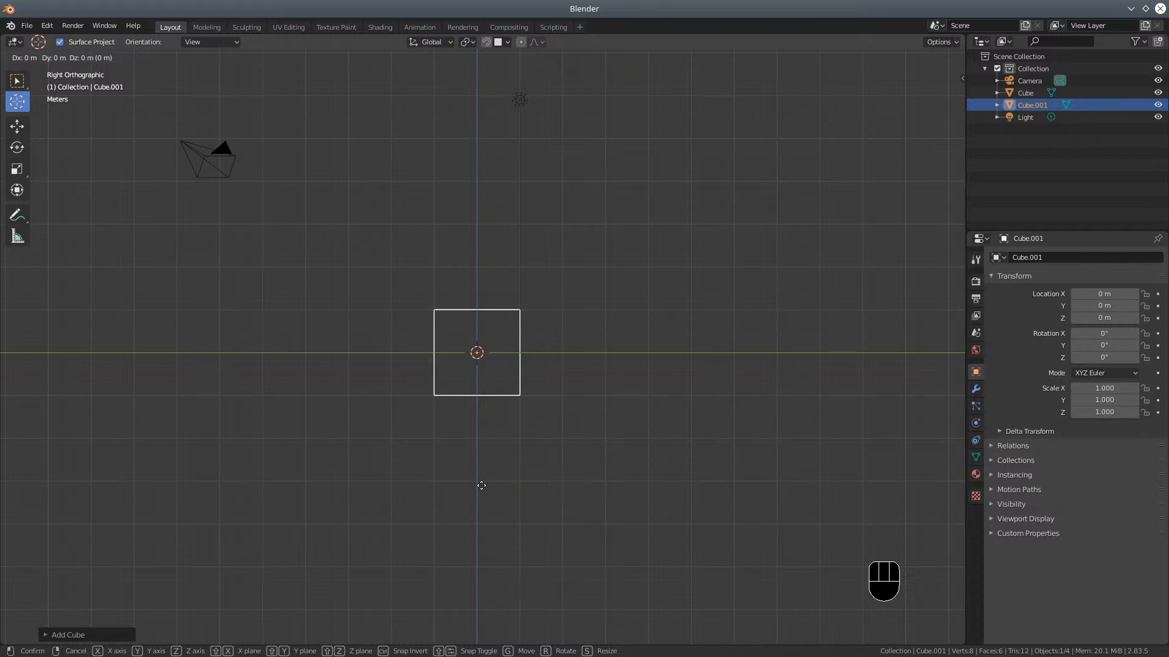
{"action": "key", "text": "z"}
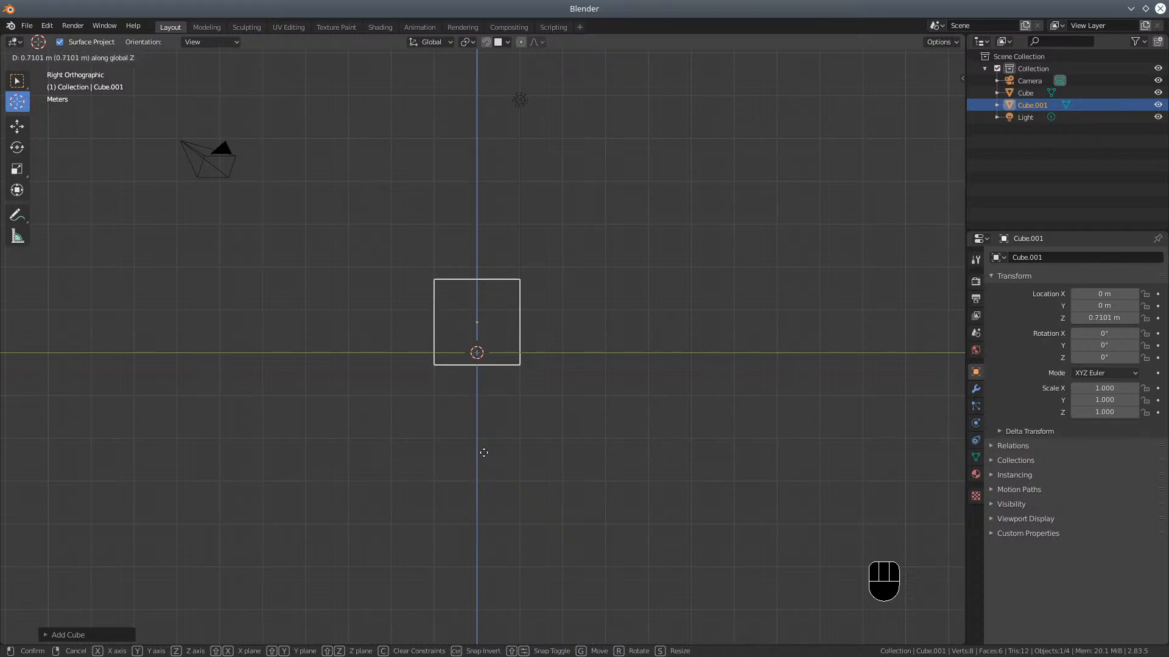
{"action": "left_click", "coordinate": [483, 449]}
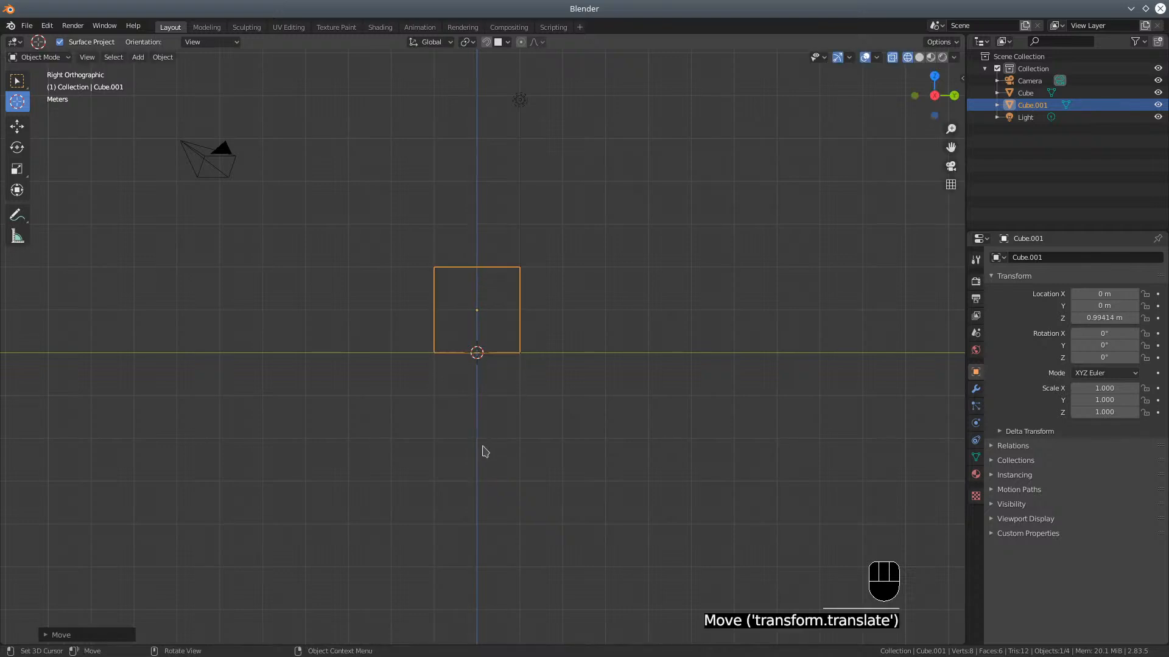
{"action": "scroll", "coordinate": [458, 500], "scroll_direction": "up", "scroll_amount": 2}
{"action": "scroll", "coordinate": [458, 500], "scroll_direction": "up", "scroll_amount": 1}
Enter Edit Mode on the raised cube and select only its top face
{"action": "mouse_move", "coordinate": [458, 499]}
{"action": "middle_mouse_down"}
{"action": "mouse_move", "coordinate": [451, 475]}
{"action": "mouse_move", "coordinate": [480, 495]}
{"action": "middle_mouse_up"}
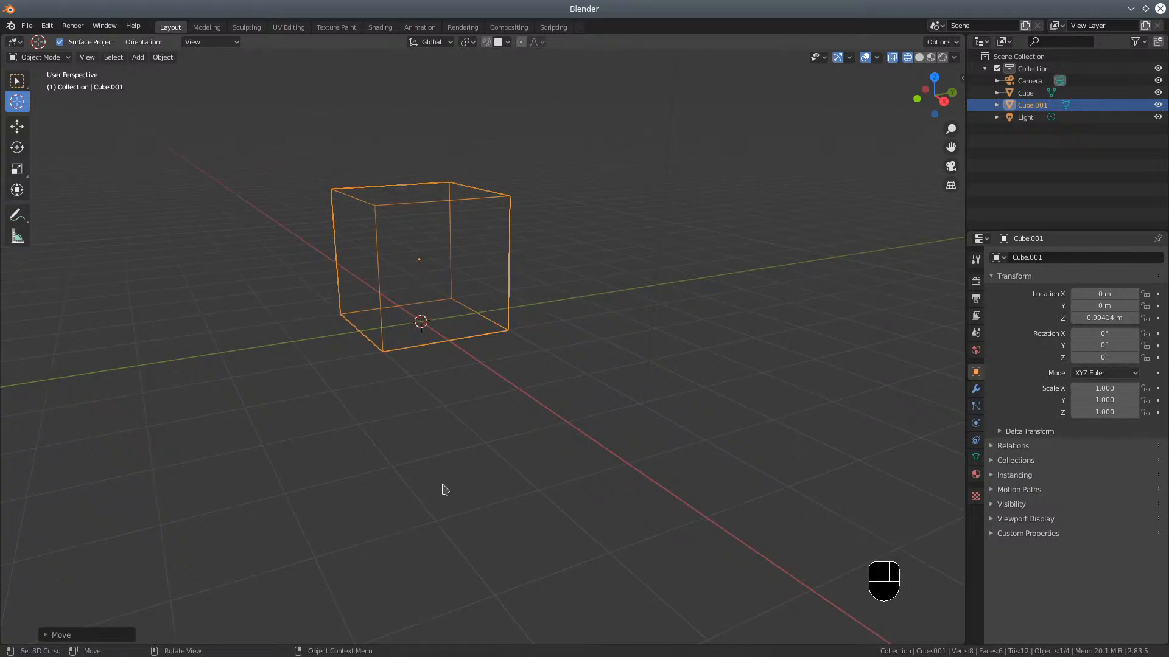
{"action": "middle_click_drag", "start_coordinate": [487, 471], "coordinate": [481, 377]}
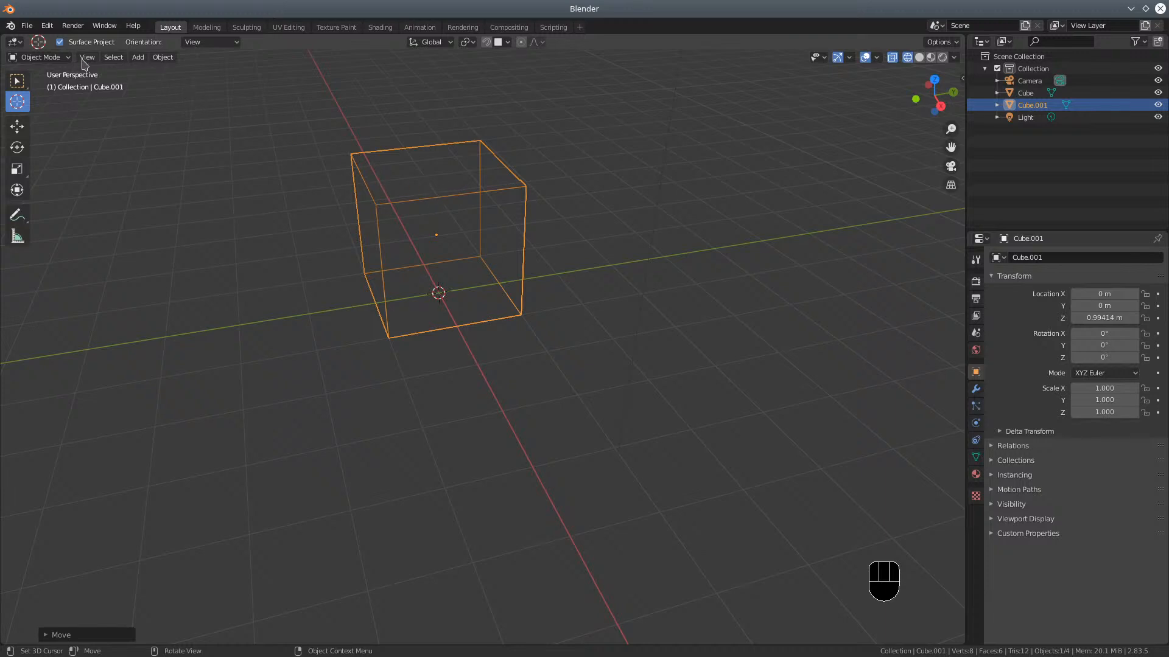
{"action": "left_click", "coordinate": [37, 58]}
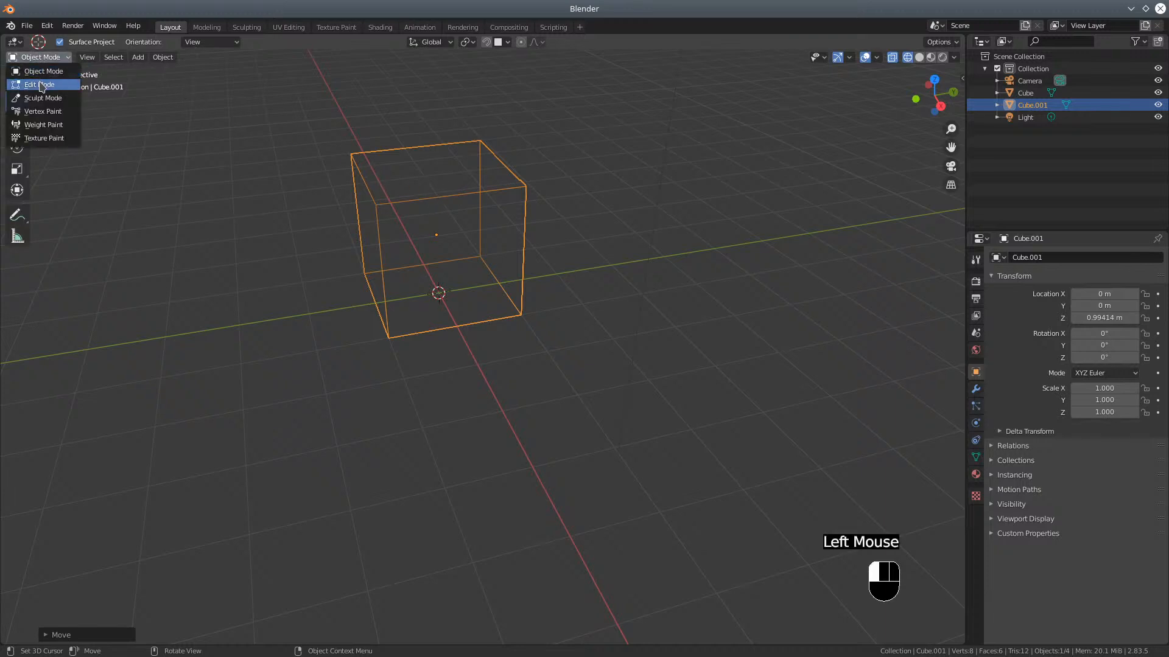
{"action": "left_click", "coordinate": [39, 84]}
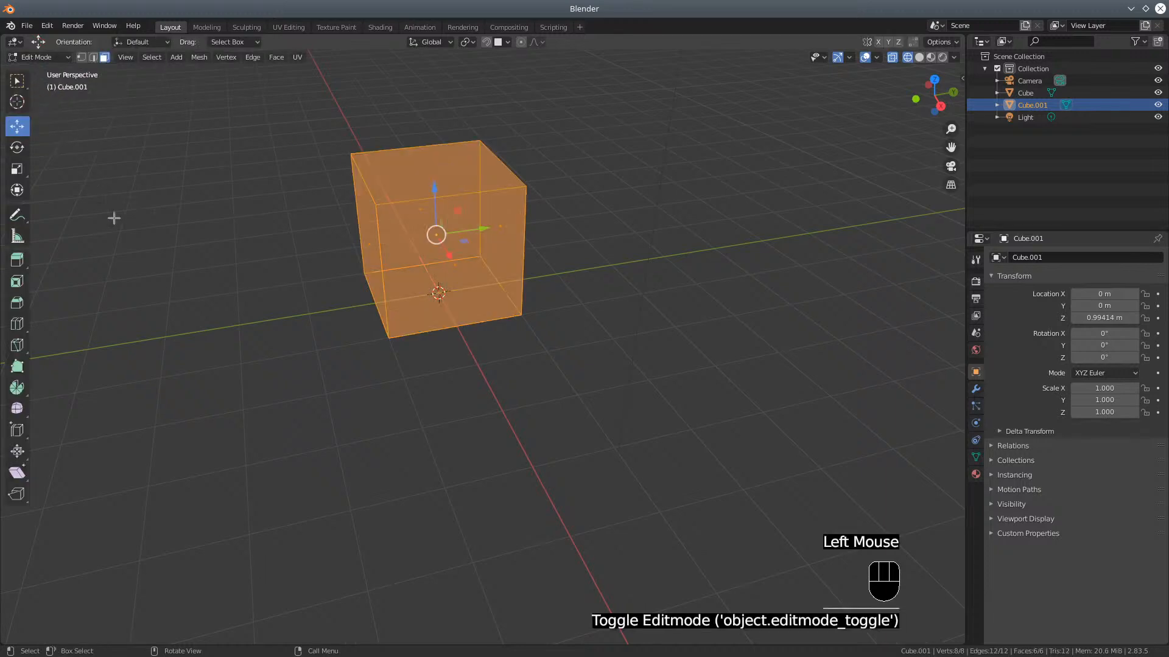
{"action": "left_click", "coordinate": [436, 168]}
{"action": "middle_click_drag", "start_coordinate": [404, 323], "coordinate": [471, 158]}
{"action": "scroll", "coordinate": [451, 282], "scroll_direction": "up", "scroll_amount": 2}
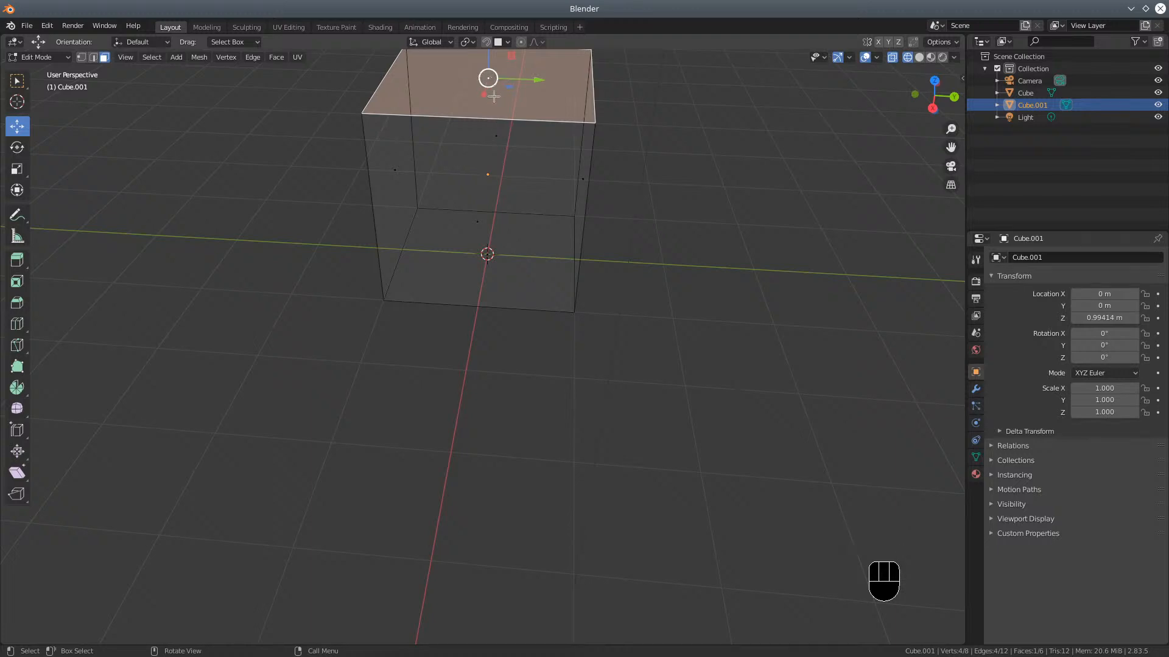
{"action": "middle_click_drag", "start_coordinate": [483, 108], "coordinate": [404, 334], "text": "shift"}
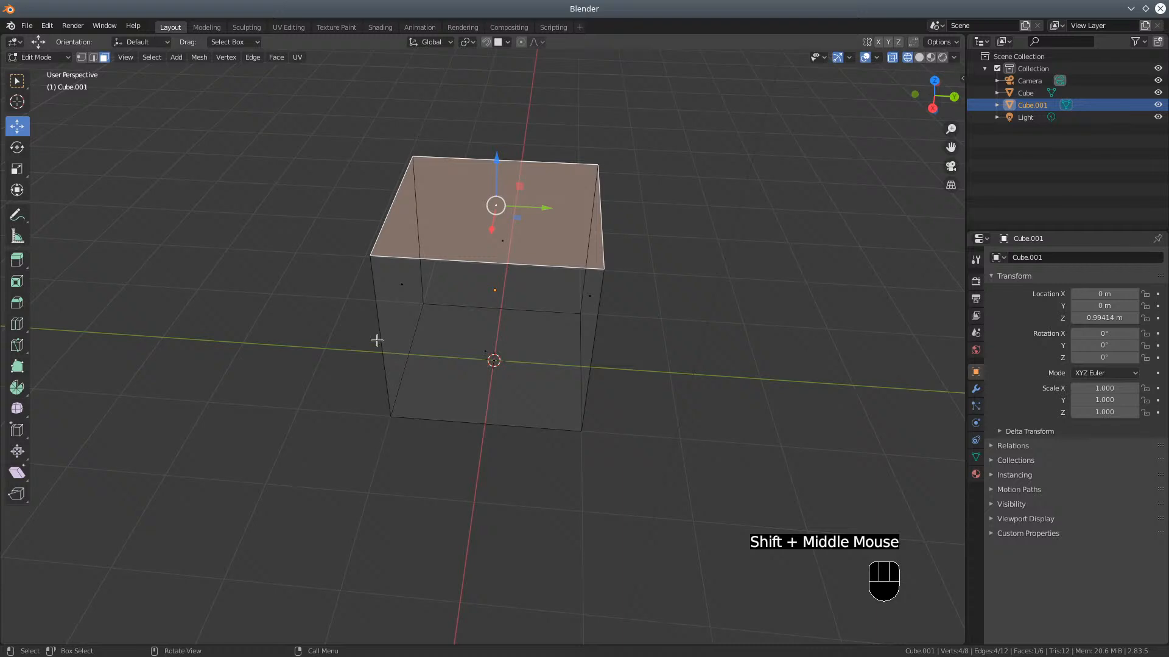
Snap the 3D cursor to the selected top face with Cursor to Selected
{"action": "left_click", "coordinate": [207, 58]}
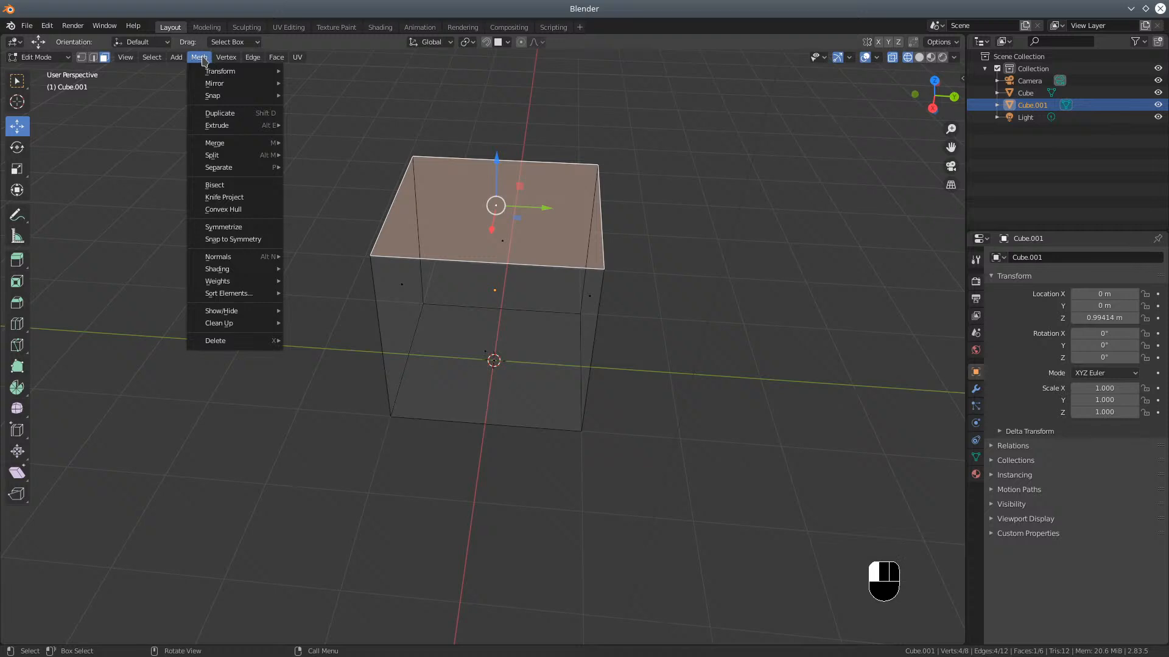
{"action": "mouse_move", "coordinate": [210, 97]}
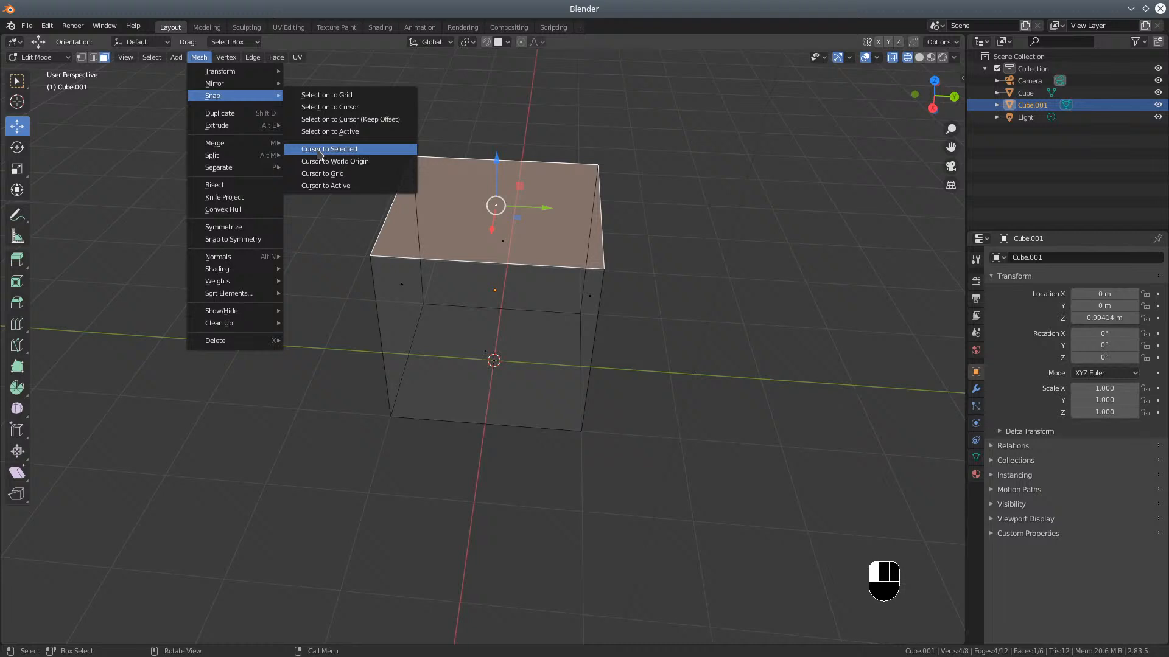
{"action": "left_click", "coordinate": [319, 150]}
{"action": "scroll", "coordinate": [423, 290], "scroll_direction": "up", "scroll_amount": 1}
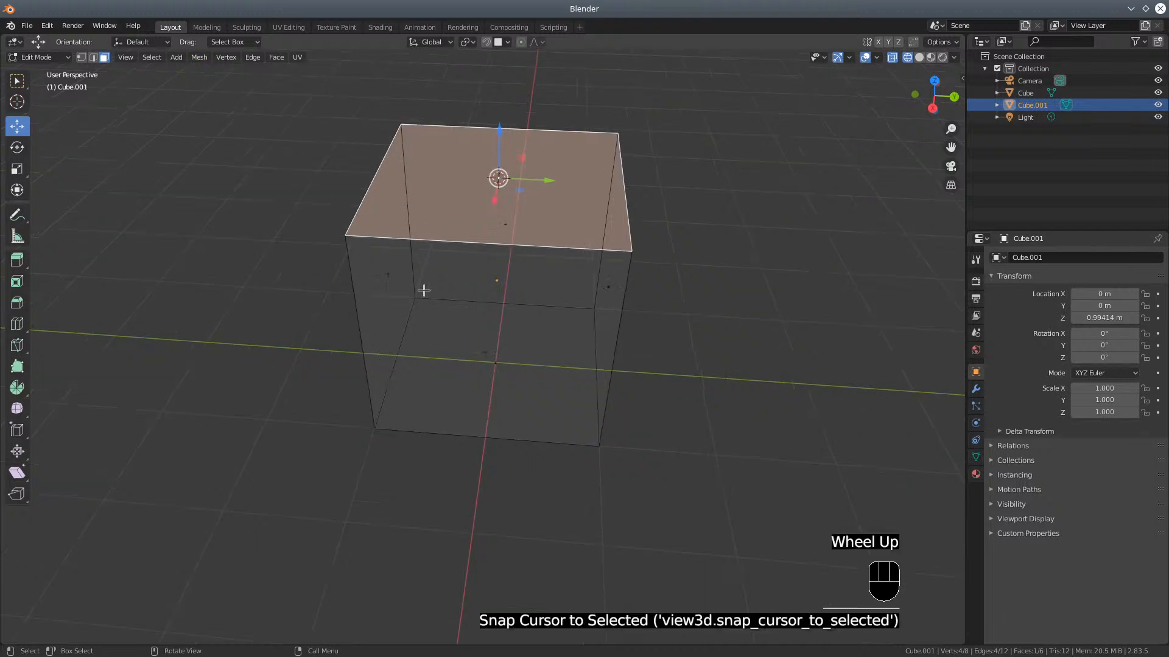
{"action": "middle_click_drag", "start_coordinate": [422, 290], "coordinate": [451, 215]}
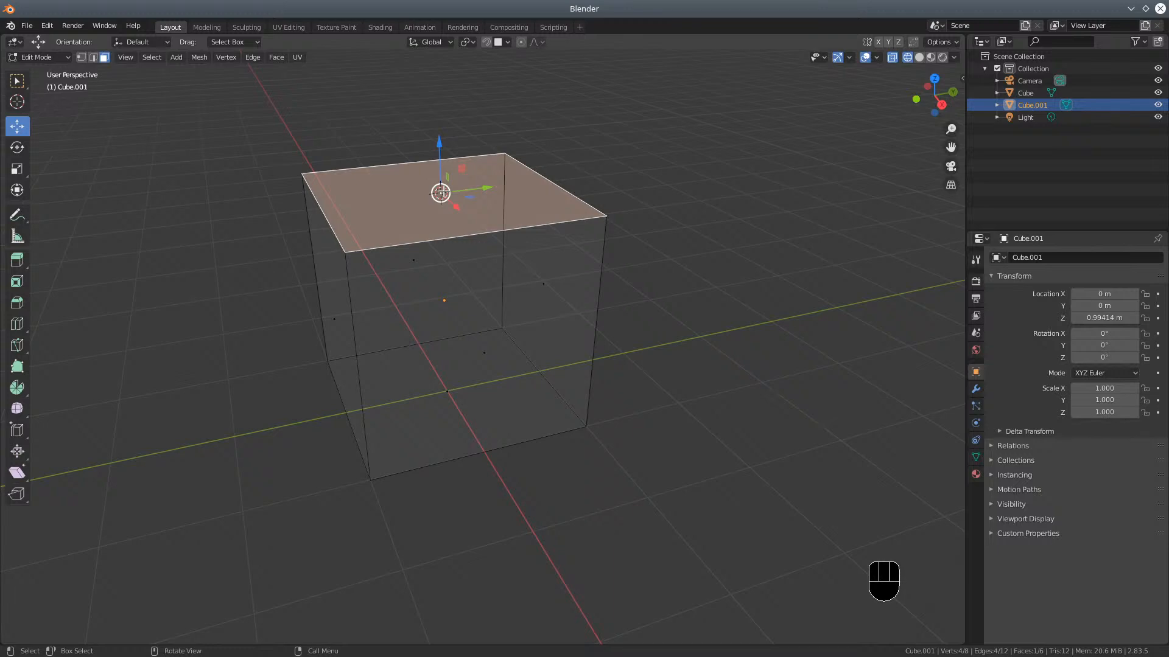
{"action": "scroll", "coordinate": [441, 193], "scroll_direction": "down", "scroll_amount": 2}
{"action": "middle_click_drag", "start_coordinate": [441, 192], "coordinate": [441, 255]}
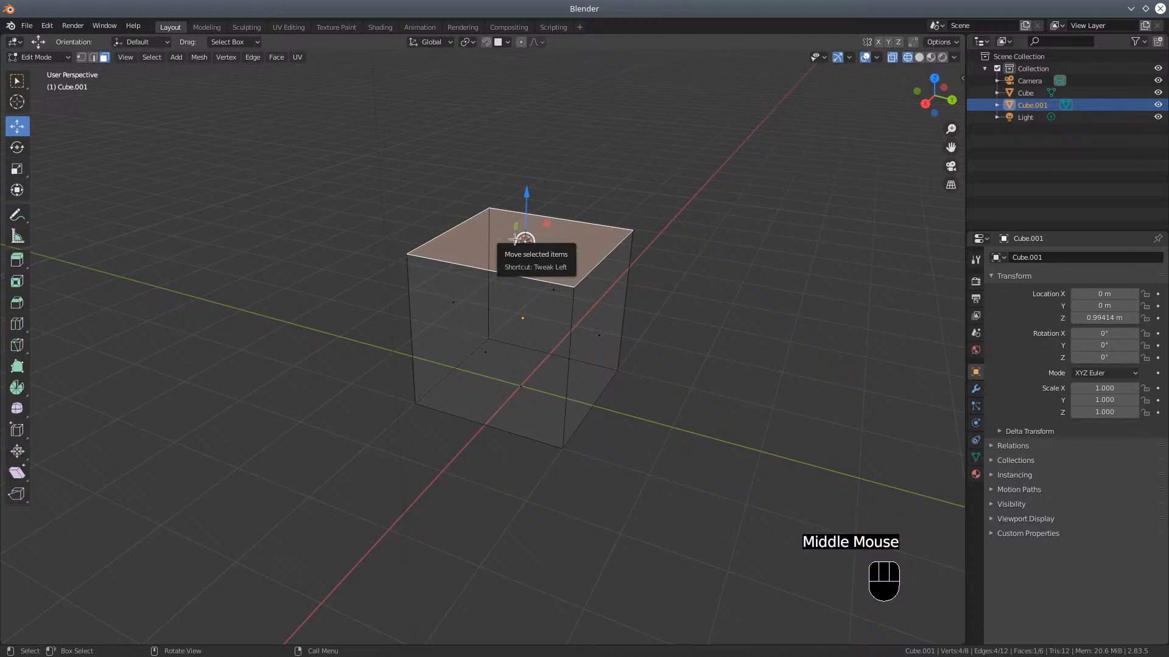
{"action": "middle_click_drag", "start_coordinate": [523, 245], "coordinate": [555, 252]}
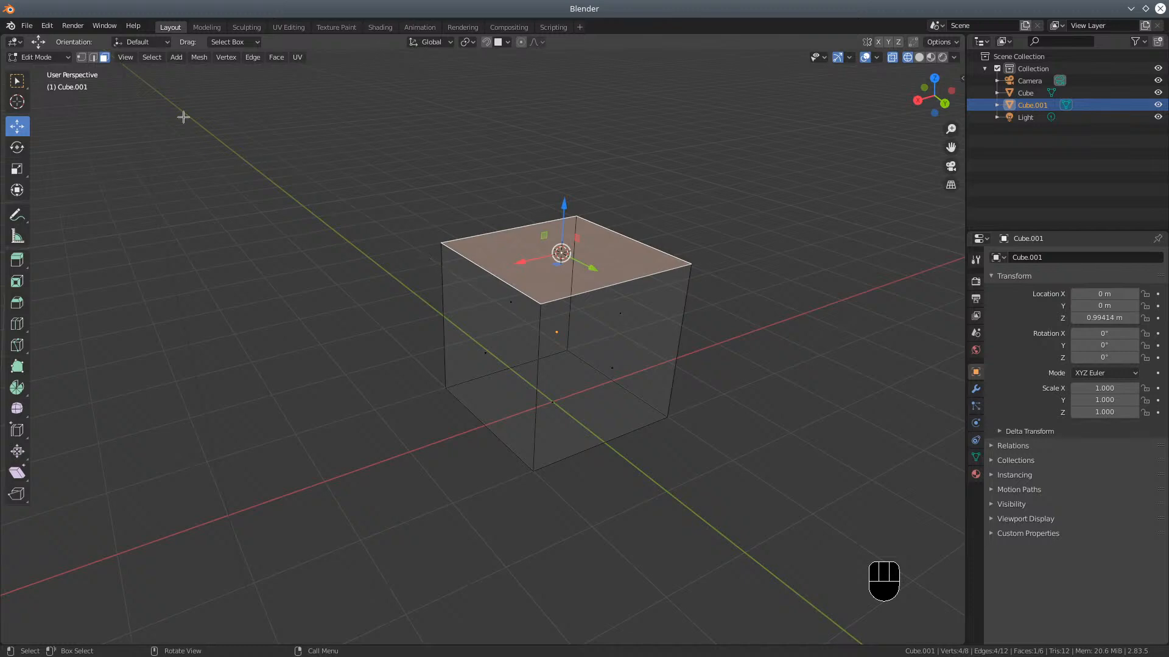
Add a second cube to the mesh at the 3D cursor and move it up along Z, clear of the first cube
{"action": "left_click", "coordinate": [200, 57]}
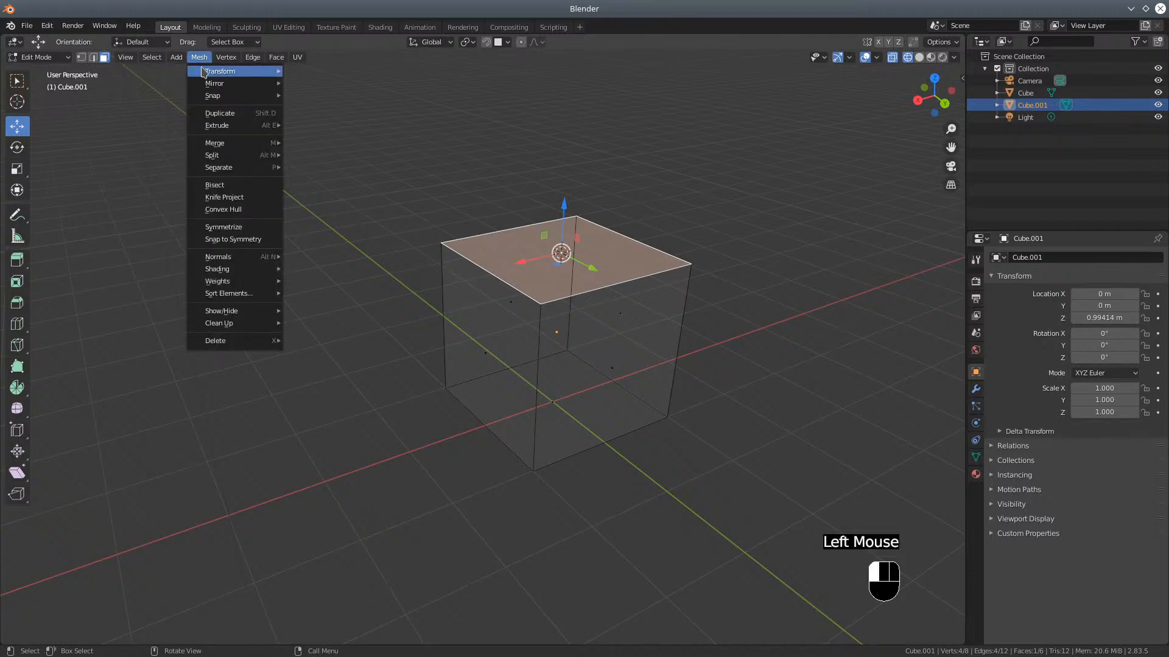
{"action": "mouse_move", "coordinate": [203, 86]}
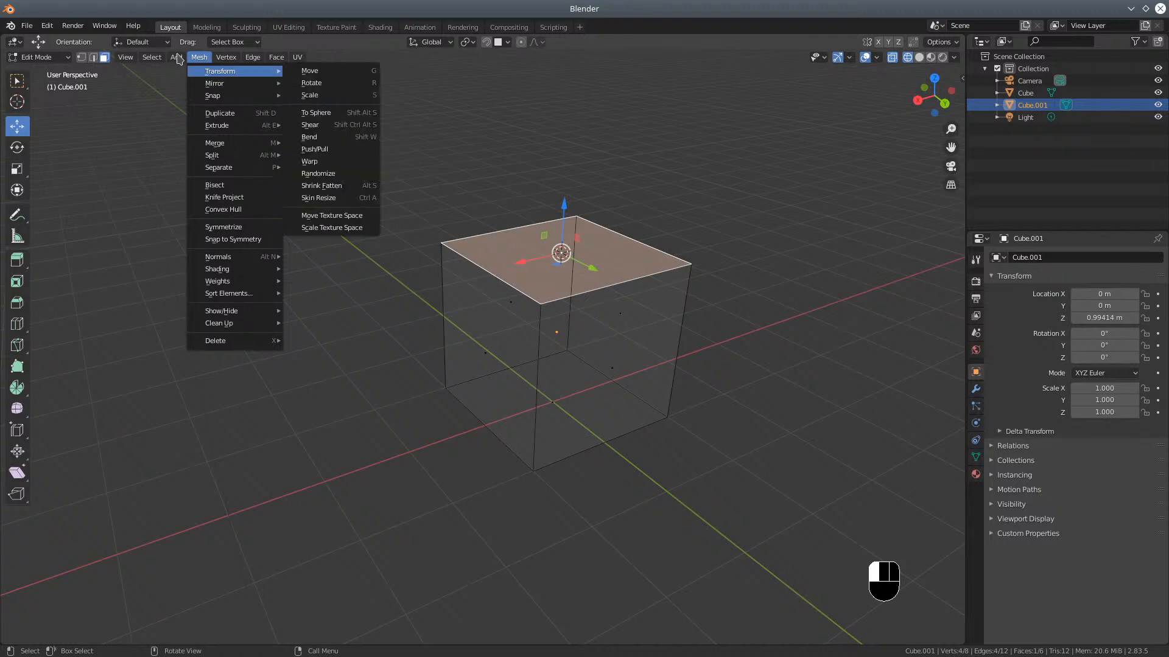
{"action": "mouse_move", "coordinate": [178, 58]}
{"action": "left_click", "coordinate": [182, 83]}
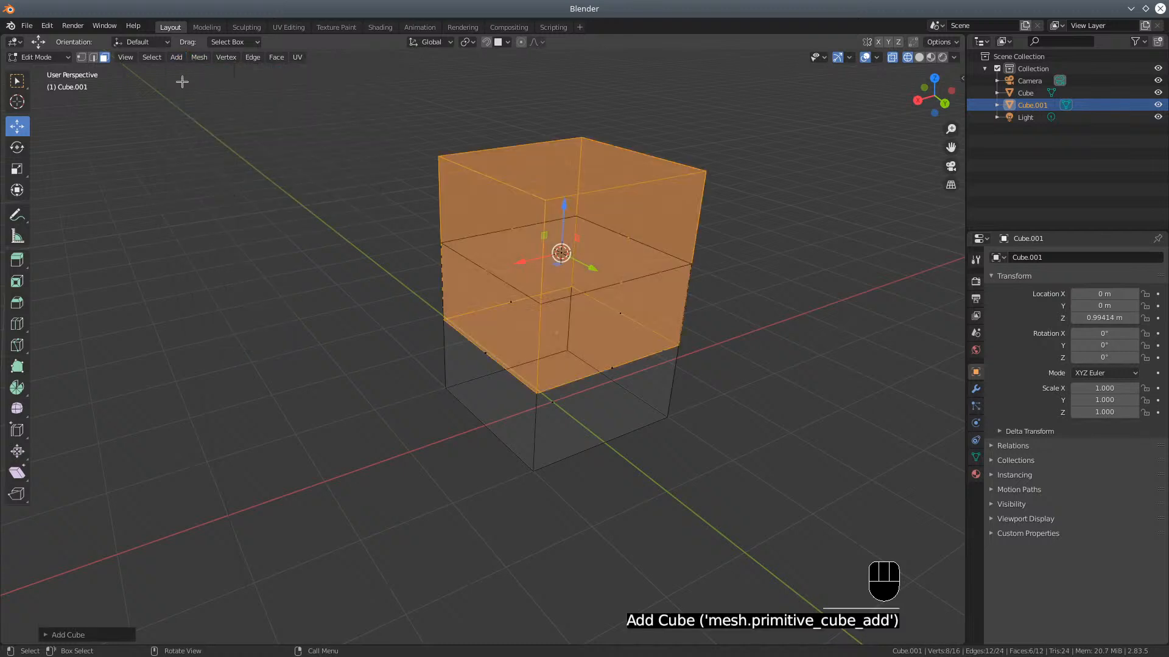
{"action": "middle_click_drag", "start_coordinate": [496, 280], "coordinate": [452, 294]}
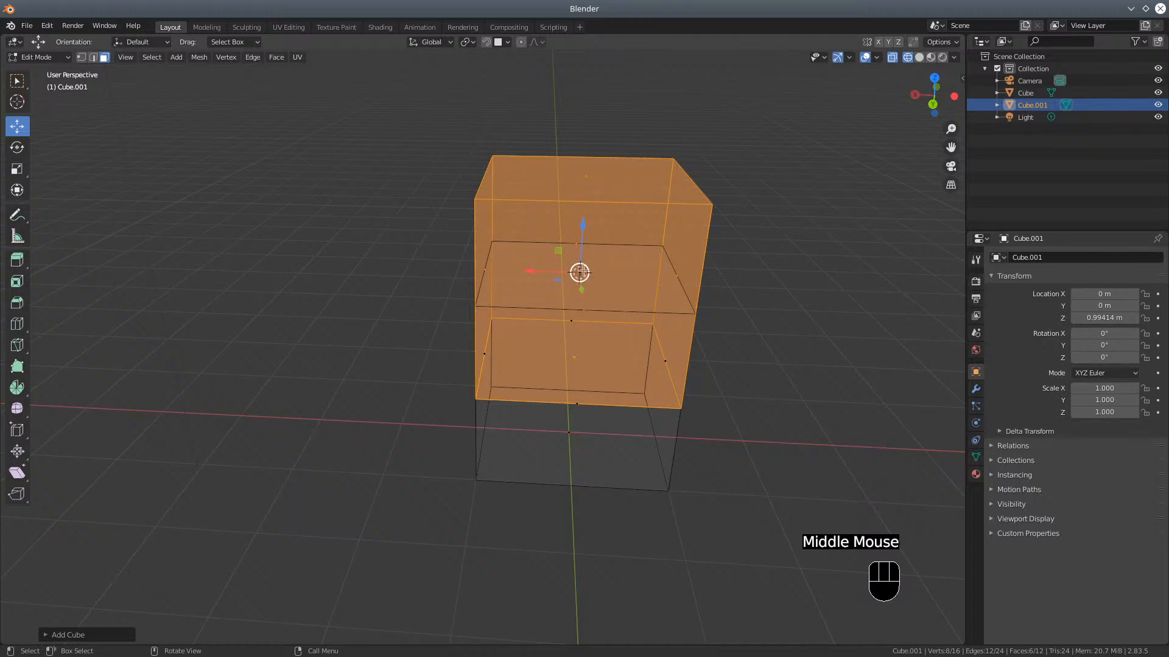
{"action": "left_click_drag", "start_coordinate": [583, 226], "coordinate": [571, 98]}
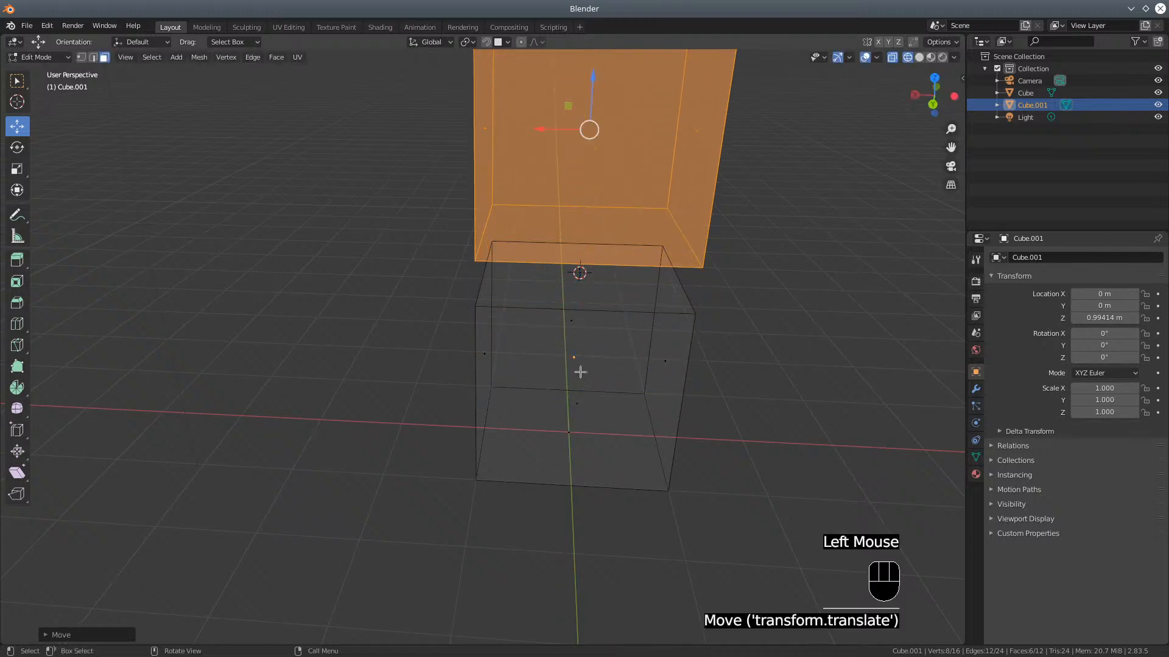
Make the bottom face of the upper cube the active face while keeping the whole upper cube selected
{"action": "middle_click_drag", "start_coordinate": [580, 373], "coordinate": [459, 338]}
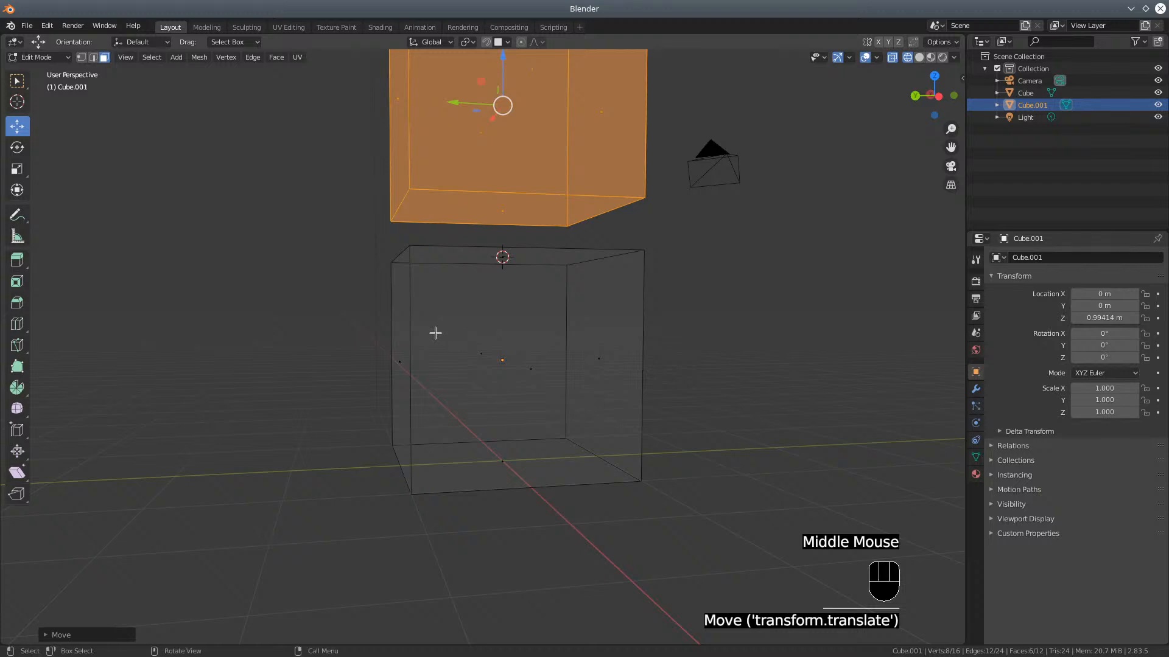
{"action": "left_click", "coordinate": [502, 211], "text": "shift"}
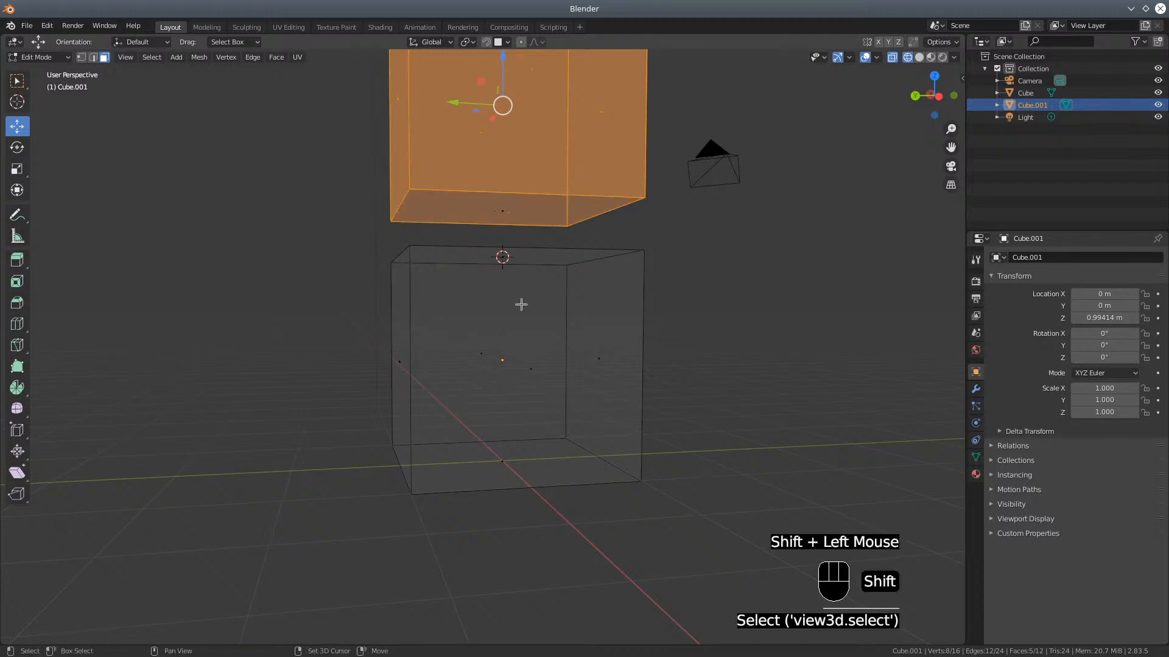
{"action": "left_click", "coordinate": [509, 229], "text": "shift"}
{"action": "middle_click_drag", "start_coordinate": [631, 354], "coordinate": [579, 368]}
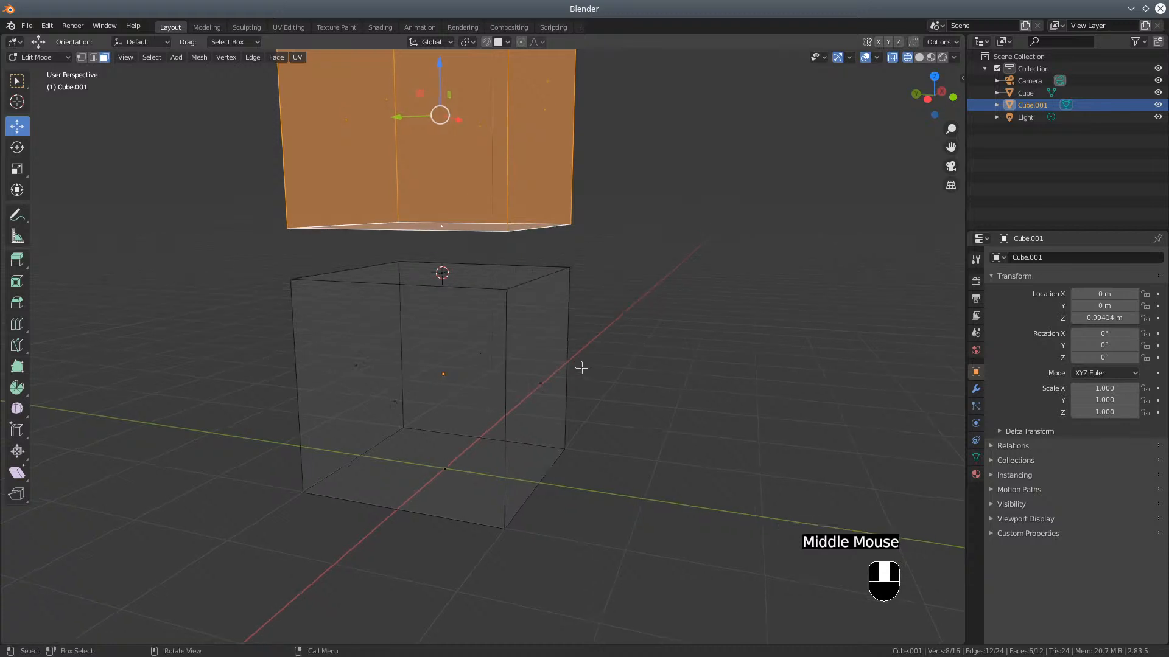
Turn on snapping with Face as the target and lower the upper cube along Z onto the lower cube's top face
{"action": "left_click", "coordinate": [486, 42]}
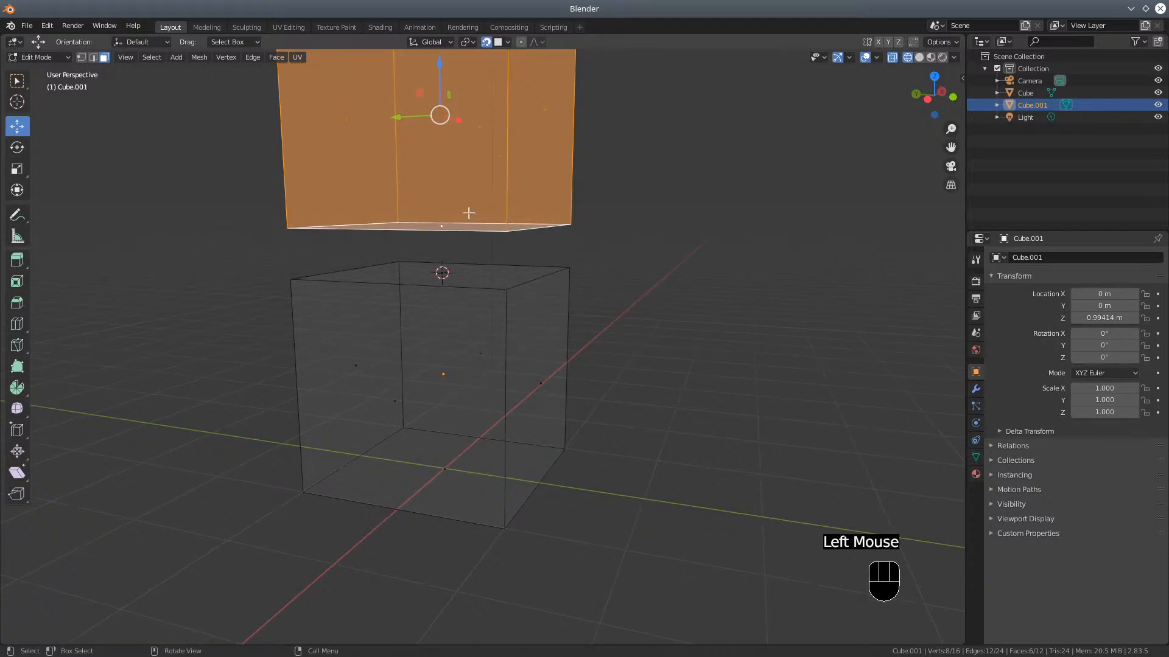
{"action": "left_click", "coordinate": [506, 42]}
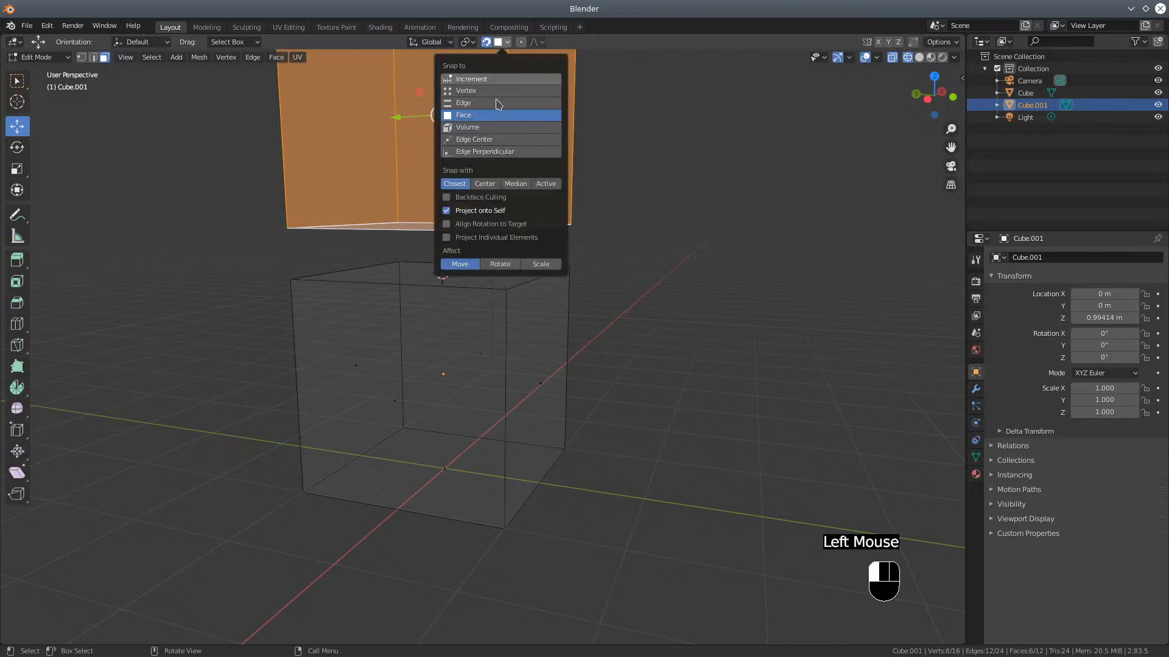
{"action": "left_click", "coordinate": [461, 120]}
{"action": "middle_click_drag", "start_coordinate": [490, 196], "coordinate": [484, 73]}
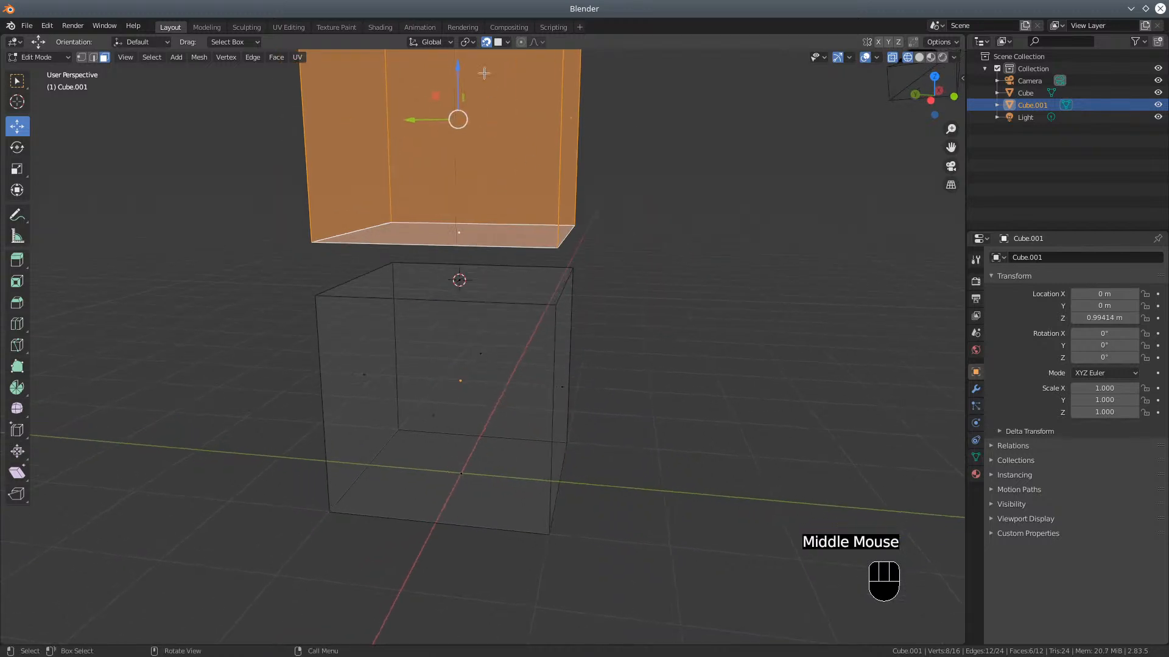
{"action": "left_click_drag", "start_coordinate": [463, 66], "coordinate": [492, 292]}
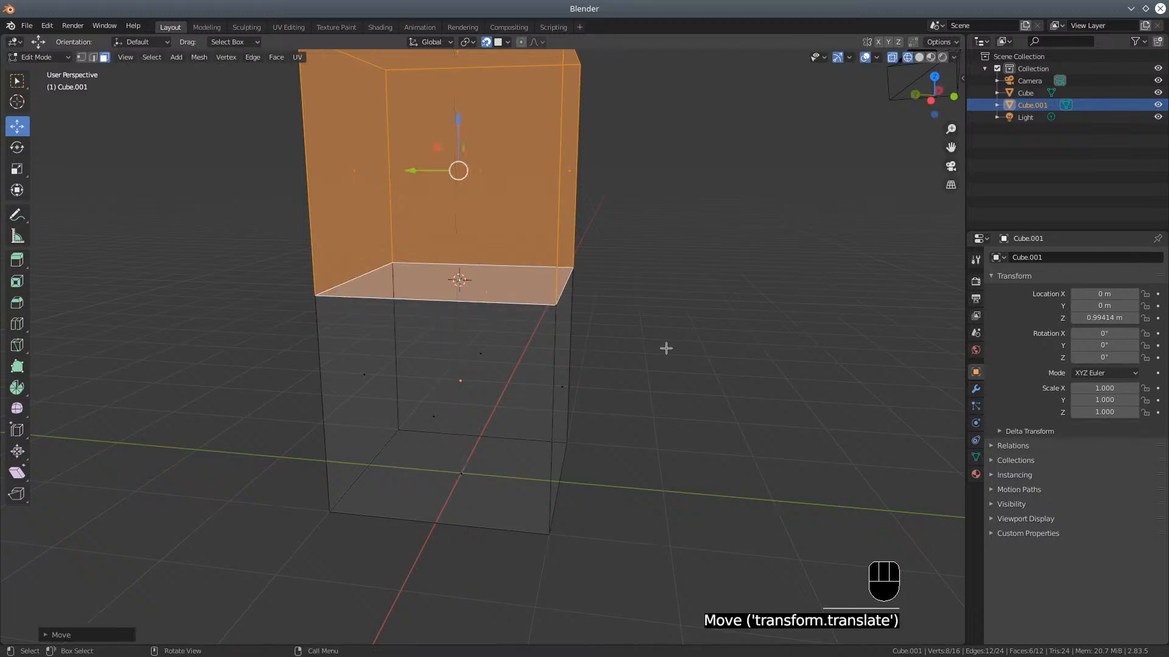
{"action": "mouse_move", "coordinate": [665, 347]}
{"action": "middle_mouse_down"}
{"action": "mouse_move", "coordinate": [571, 350]}
{"action": "mouse_move", "coordinate": [676, 350]}
{"action": "middle_mouse_up"}
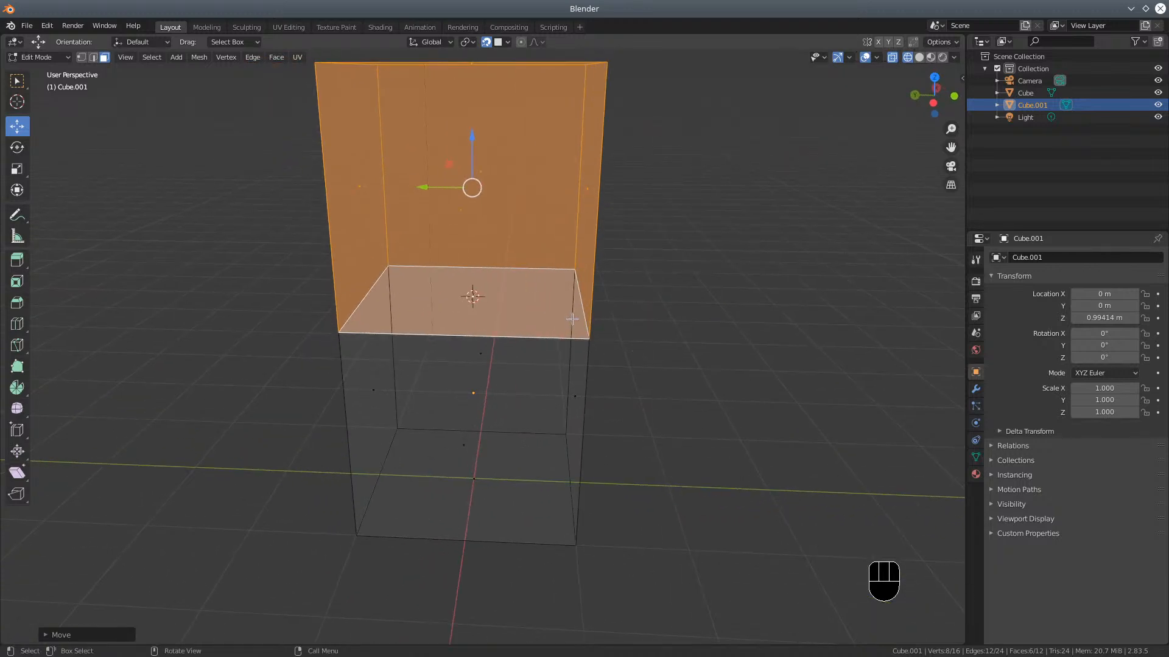
{"action": "middle_click_drag", "start_coordinate": [572, 318], "coordinate": [550, 307], "text": "shift"}
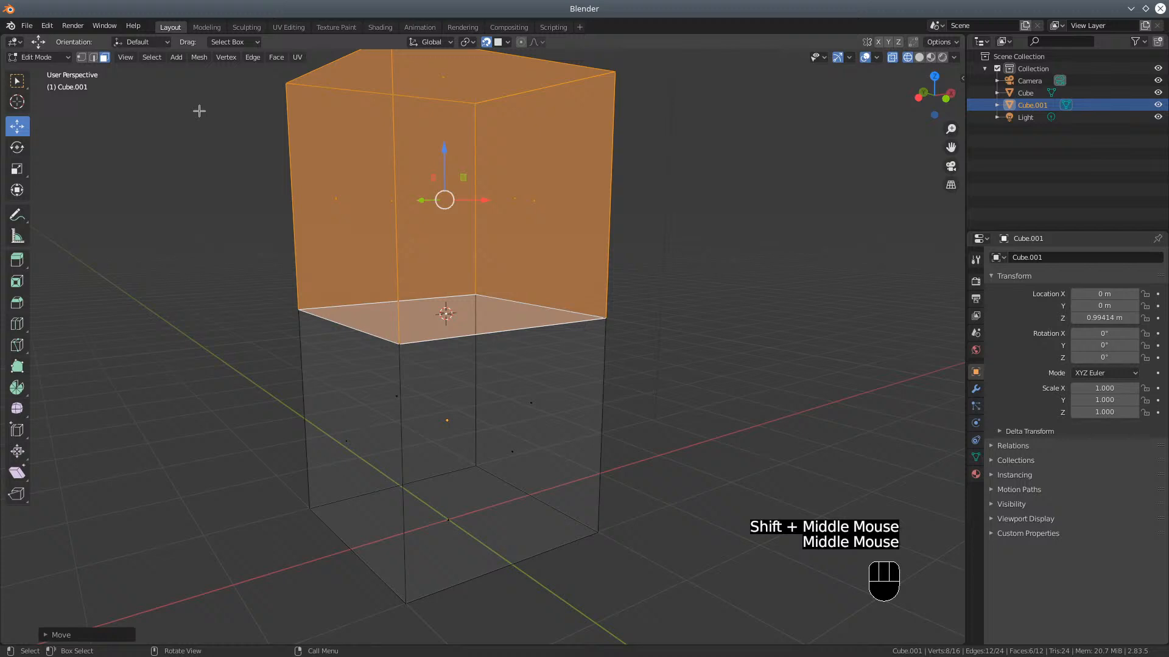
Switch to Object Mode and examine the stacked cubes' origin point from several sides
{"action": "left_click", "coordinate": [55, 57]}
{"action": "left_click", "coordinate": [58, 71]}
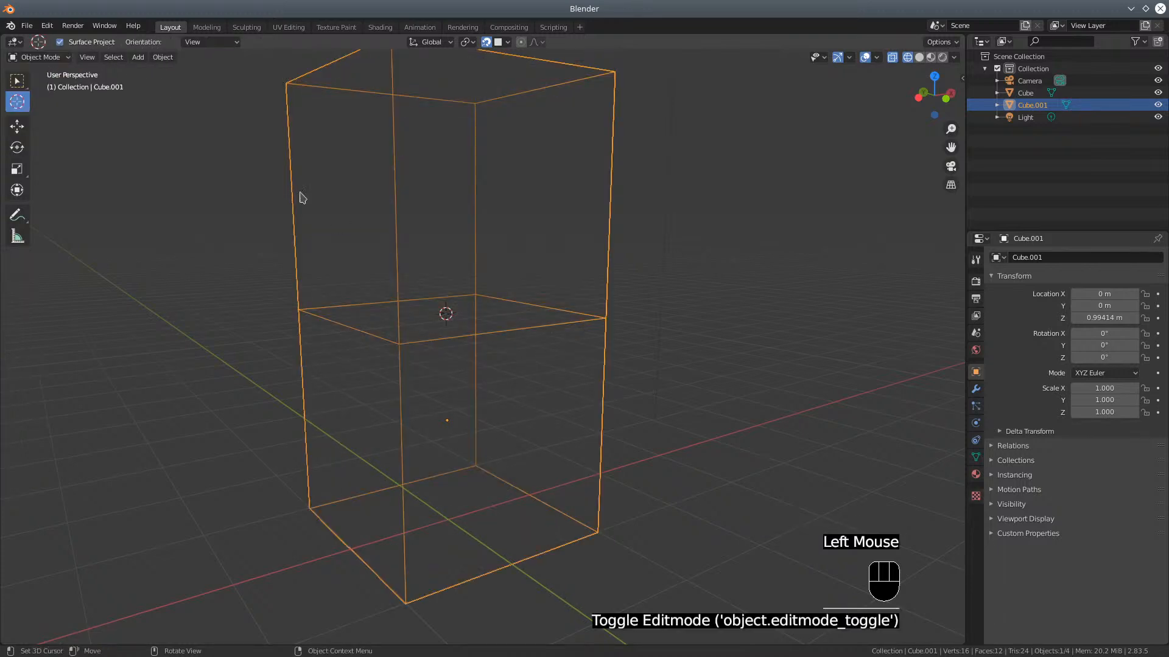
{"action": "middle_click_drag", "start_coordinate": [300, 198], "coordinate": [449, 268]}
{"action": "scroll", "coordinate": [571, 383], "scroll_direction": "down", "scroll_amount": 2}
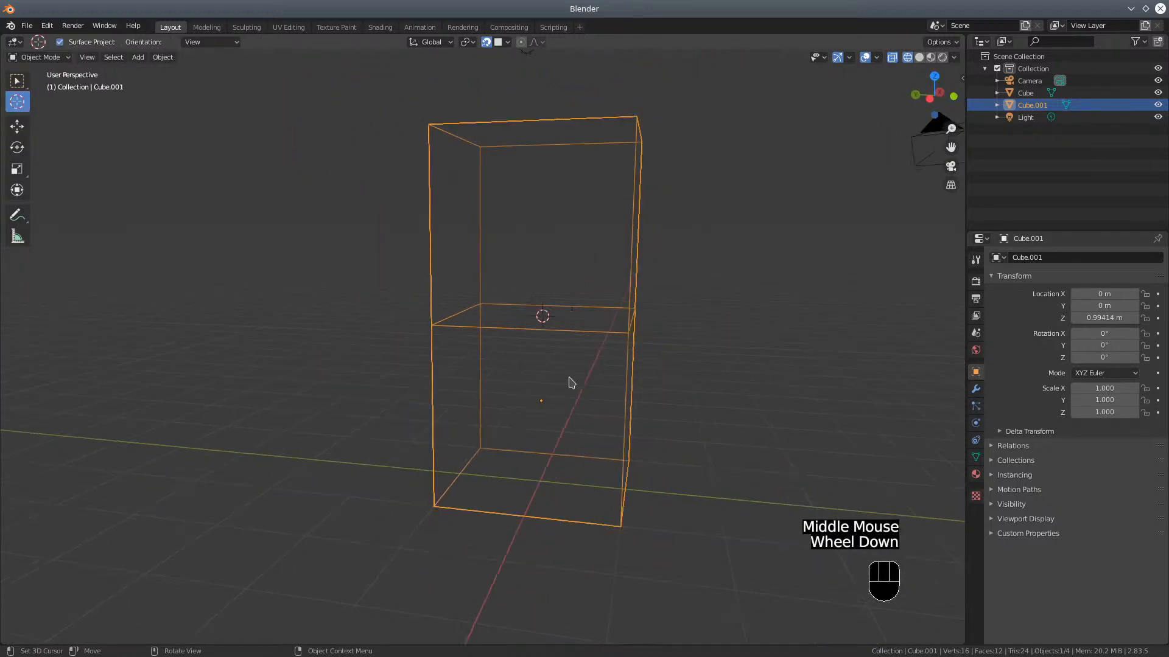
{"action": "scroll", "coordinate": [570, 382], "scroll_direction": "down", "scroll_amount": 1}
{"action": "middle_click_drag", "start_coordinate": [603, 389], "coordinate": [540, 400]}
{"action": "scroll", "coordinate": [475, 328], "scroll_direction": "up", "scroll_amount": 1}
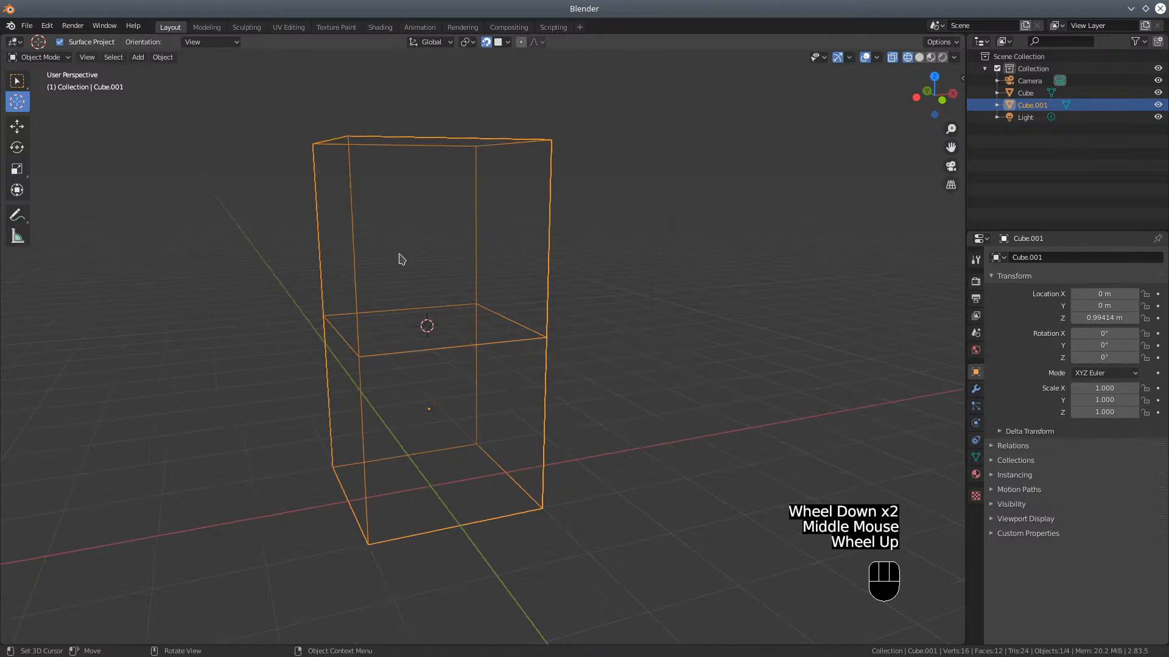
{"action": "middle_click_drag", "start_coordinate": [435, 415], "coordinate": [464, 399]}
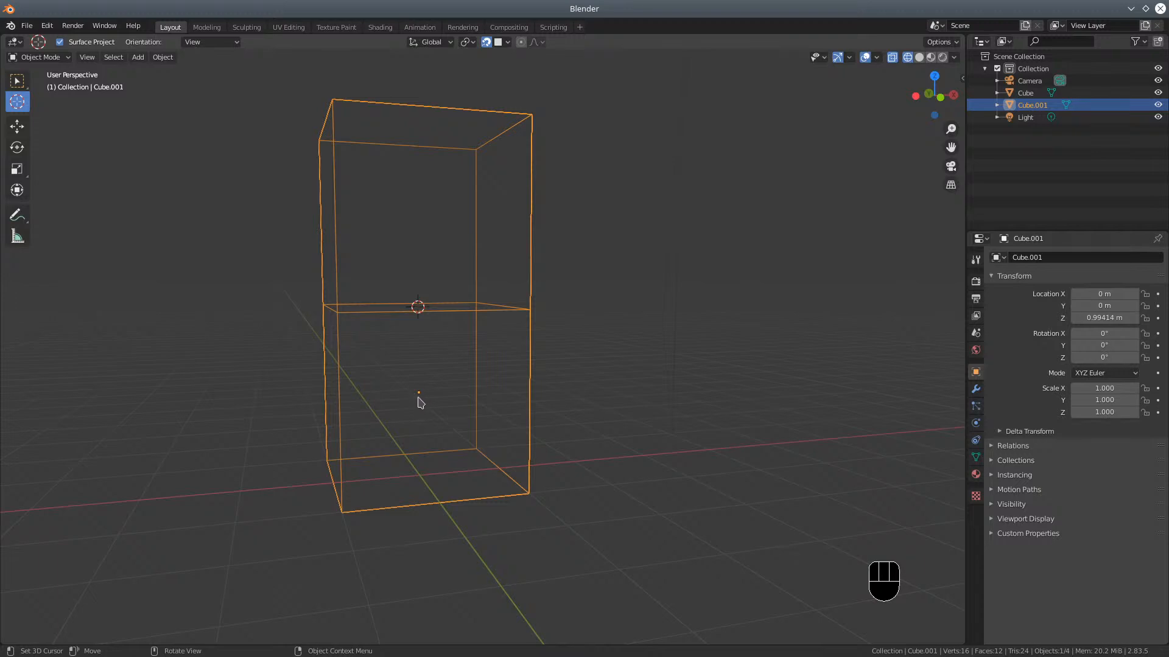
{"action": "scroll", "coordinate": [419, 398], "scroll_direction": "up", "scroll_amount": 1}
{"action": "middle_click_drag", "start_coordinate": [442, 407], "coordinate": [351, 399]}
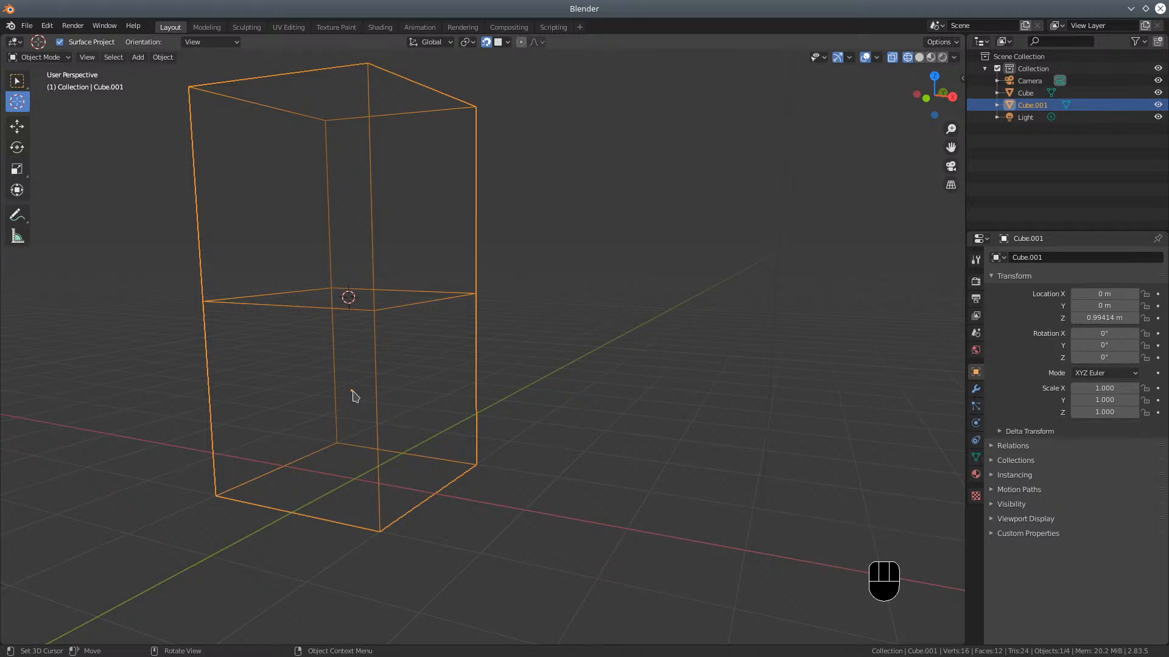
{"action": "middle_click_drag", "start_coordinate": [381, 337], "coordinate": [430, 343]}
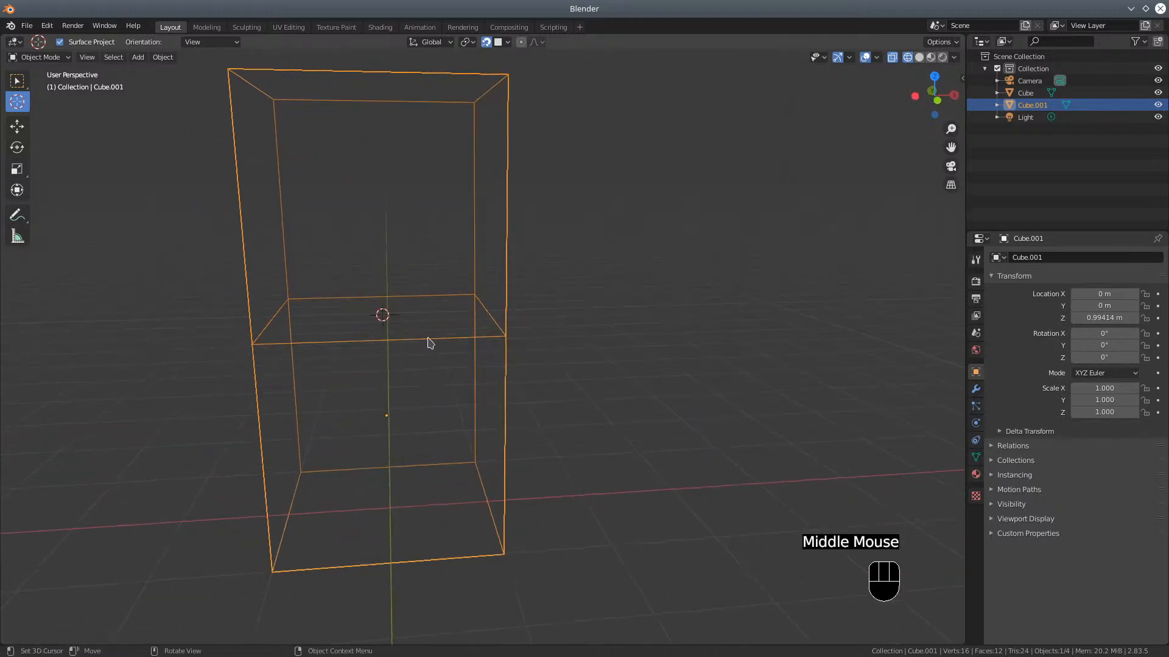
{"action": "left_click", "coordinate": [42, 57]}
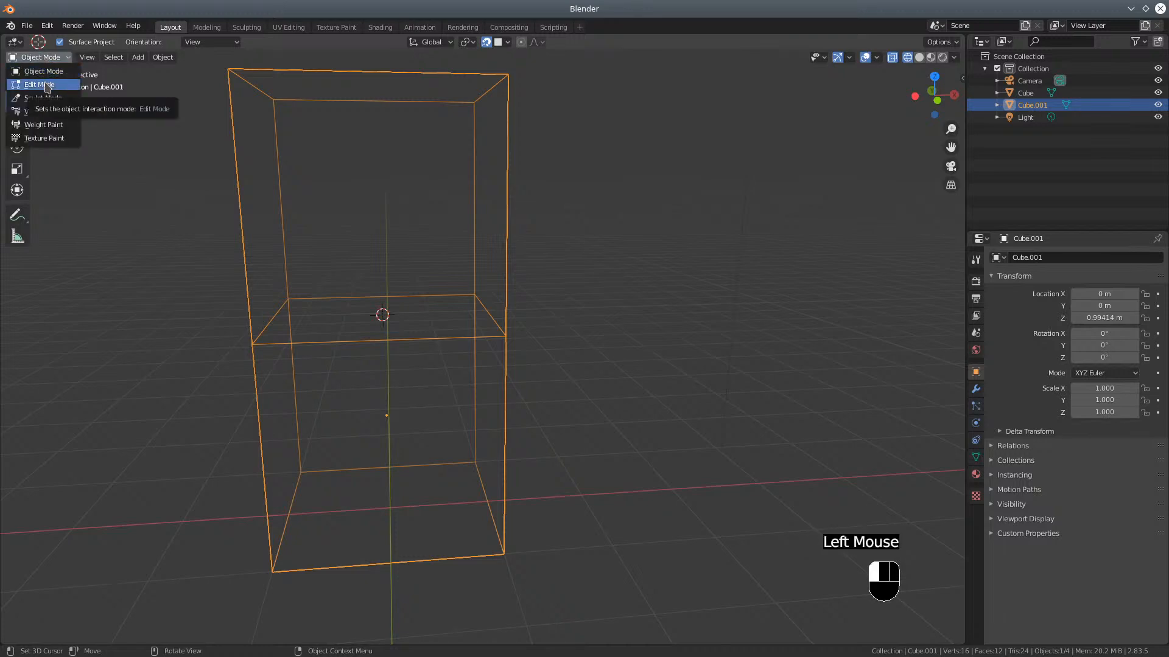
{"action": "left_click", "coordinate": [47, 85]}
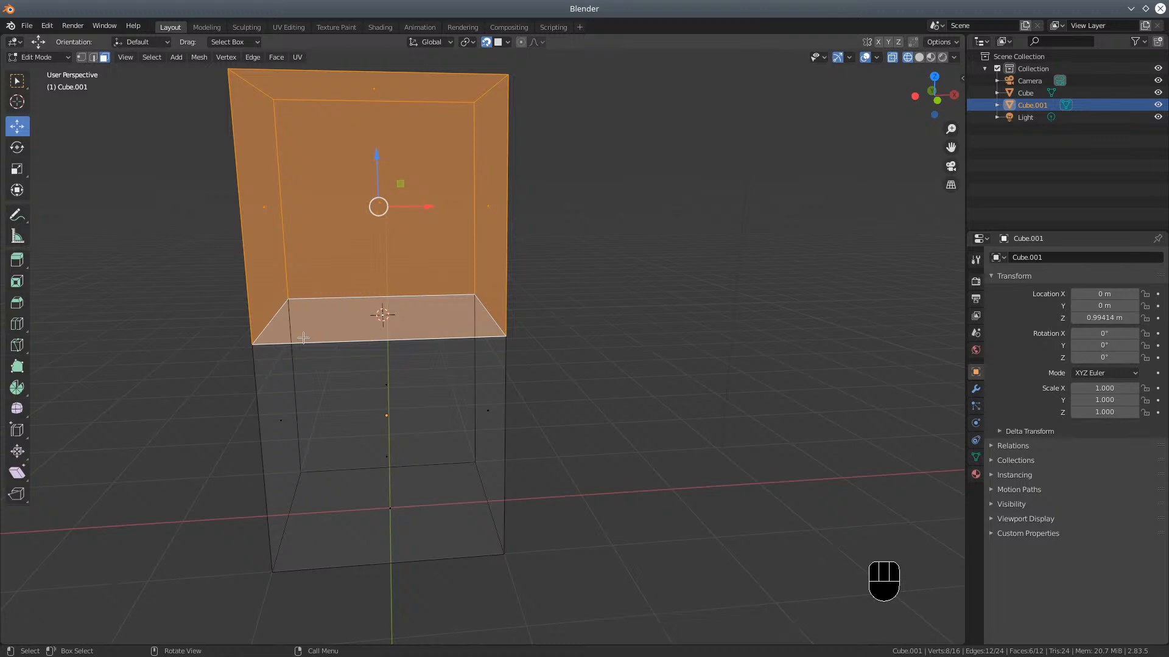
{"action": "key", "text": "a"}
{"action": "middle_click_drag", "start_coordinate": [402, 412], "coordinate": [237, 104]}
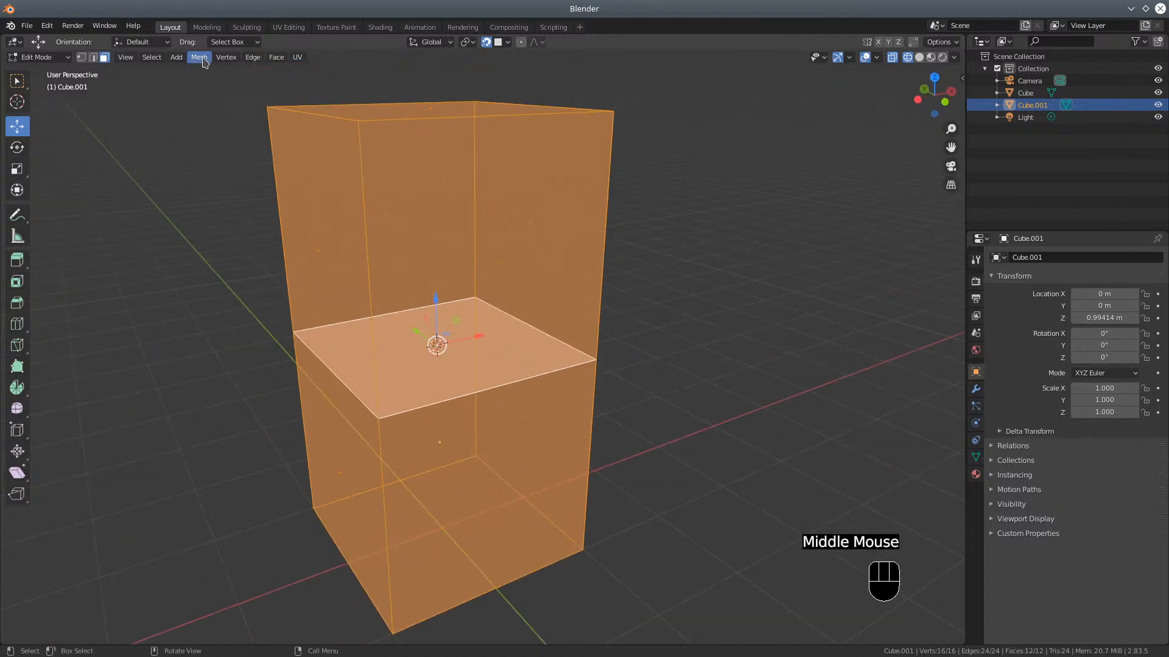
{"action": "left_click", "coordinate": [203, 60]}
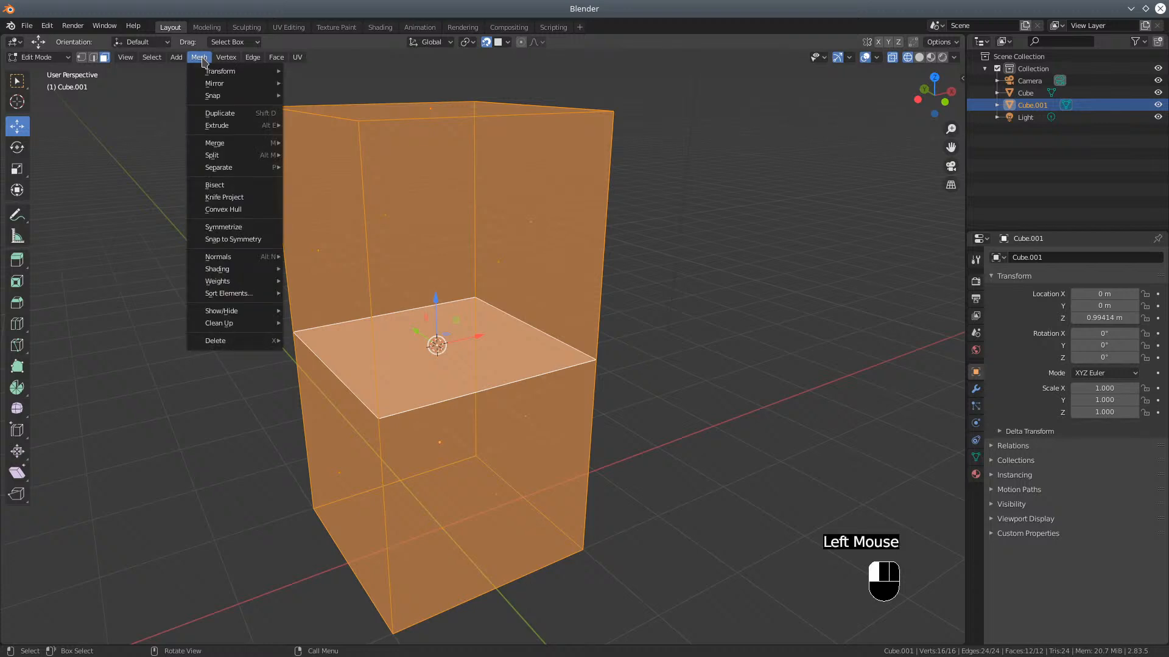
{"action": "left_click", "coordinate": [37, 57]}
{"action": "left_click", "coordinate": [37, 61]}
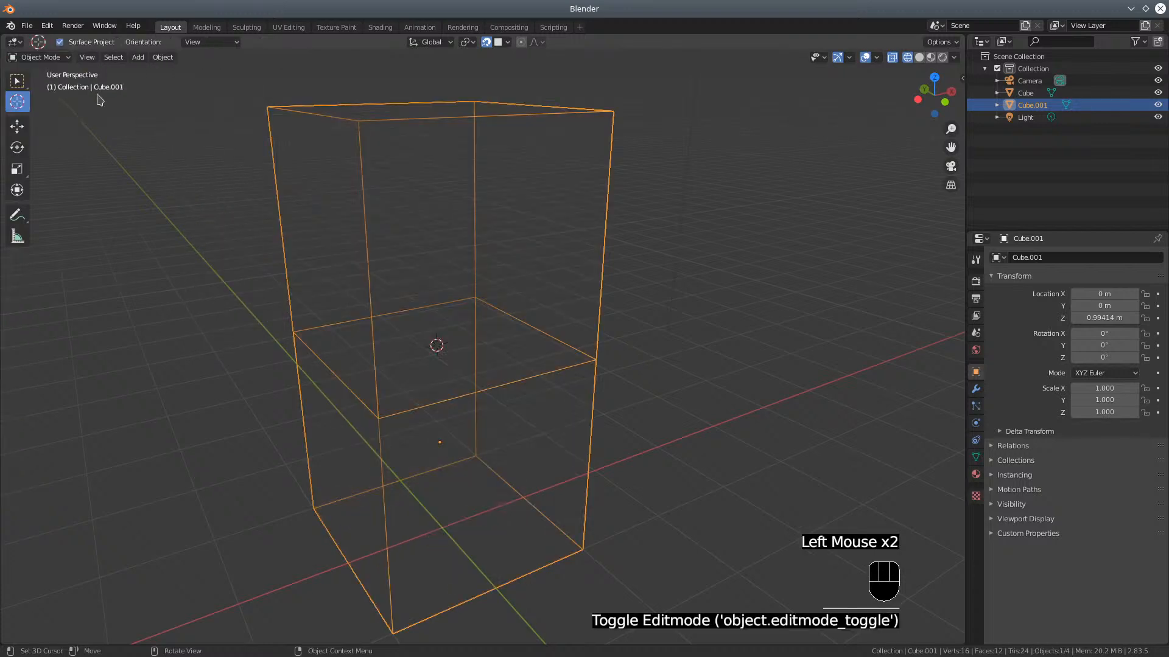
Set the stacked cube object's origin with Origin to Geometry and check where the origin point sits
{"action": "left_click", "coordinate": [60, 58]}
{"action": "left_click", "coordinate": [163, 58]}
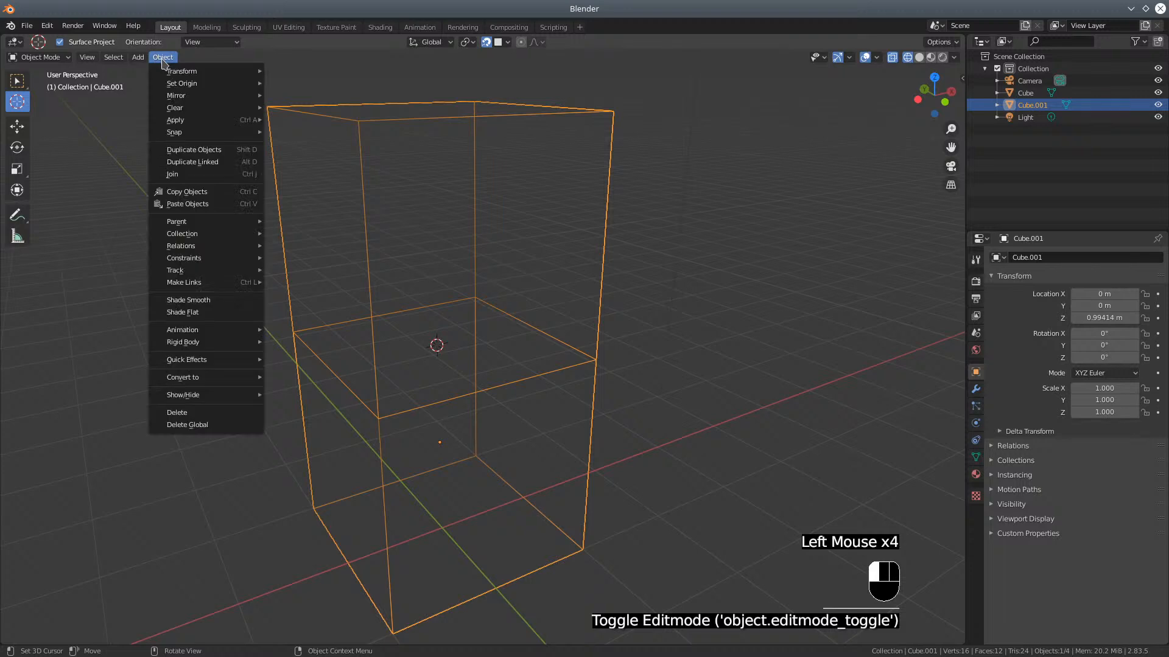
{"action": "mouse_move", "coordinate": [184, 87]}
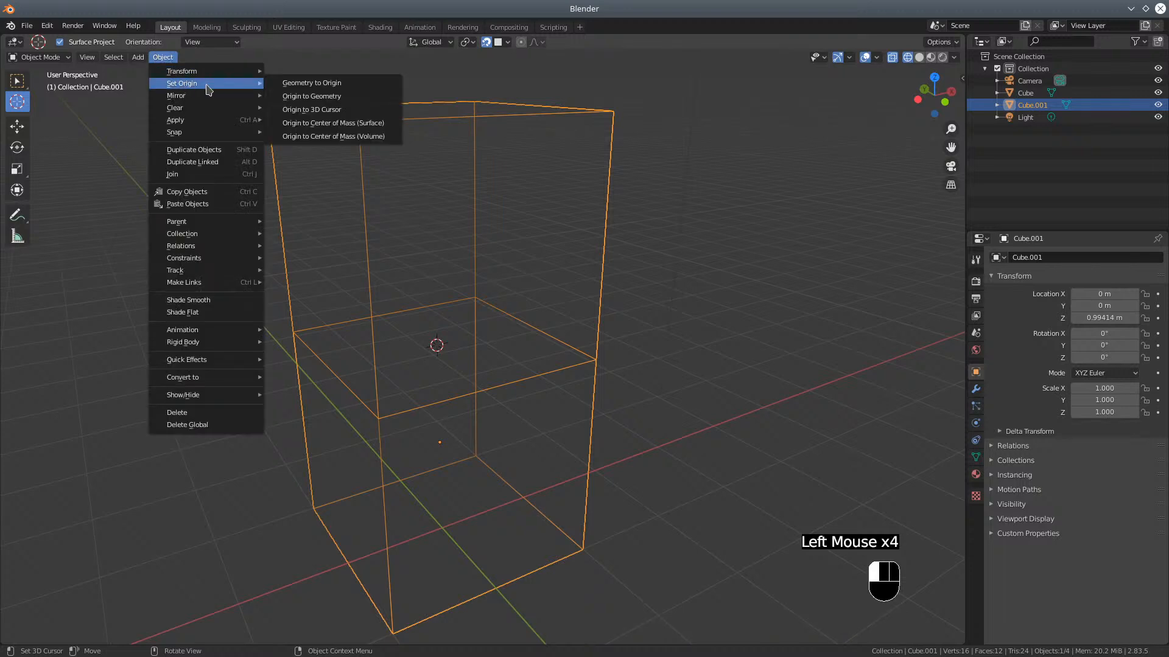
{"action": "left_click", "coordinate": [312, 96]}
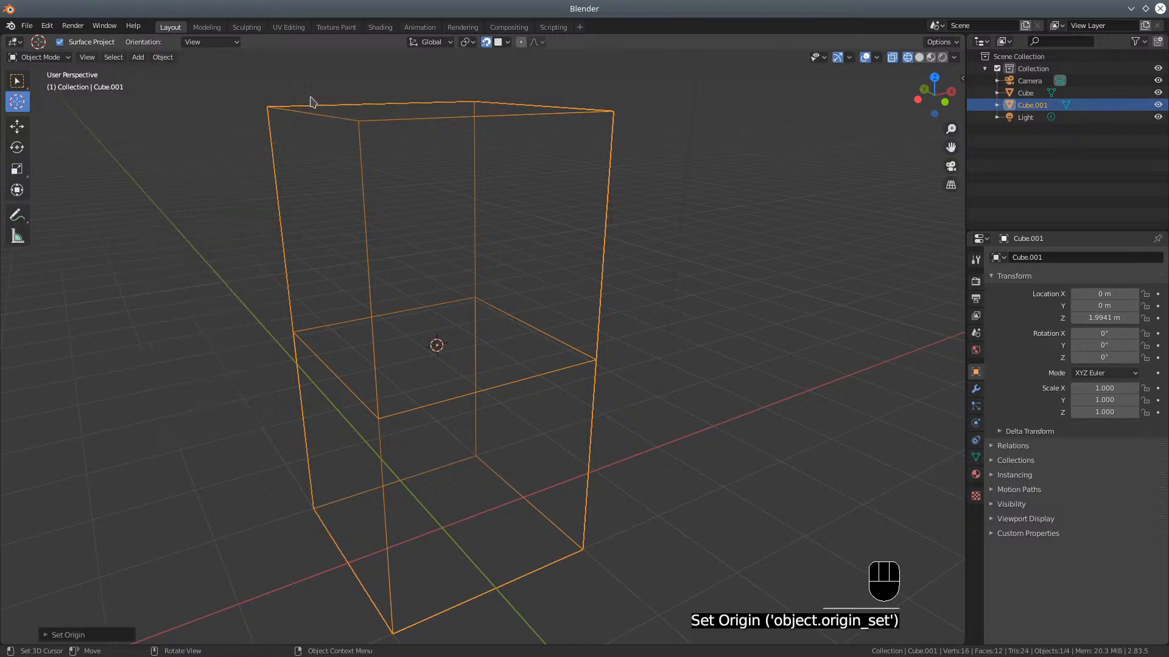
{"action": "scroll", "coordinate": [569, 402], "scroll_direction": "up", "scroll_amount": 4}
{"action": "middle_click_drag", "start_coordinate": [569, 401], "coordinate": [535, 386]}
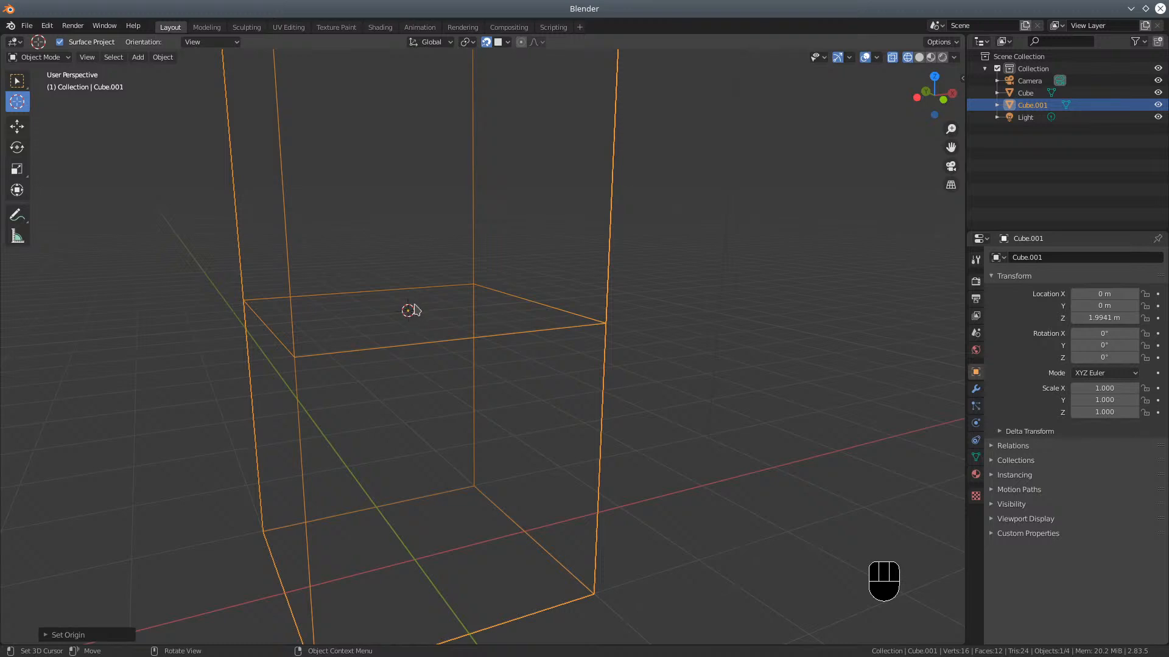
{"action": "scroll", "coordinate": [414, 310], "scroll_direction": "down", "scroll_amount": 2}
{"action": "middle_click_drag", "start_coordinate": [425, 323], "coordinate": [471, 356]}
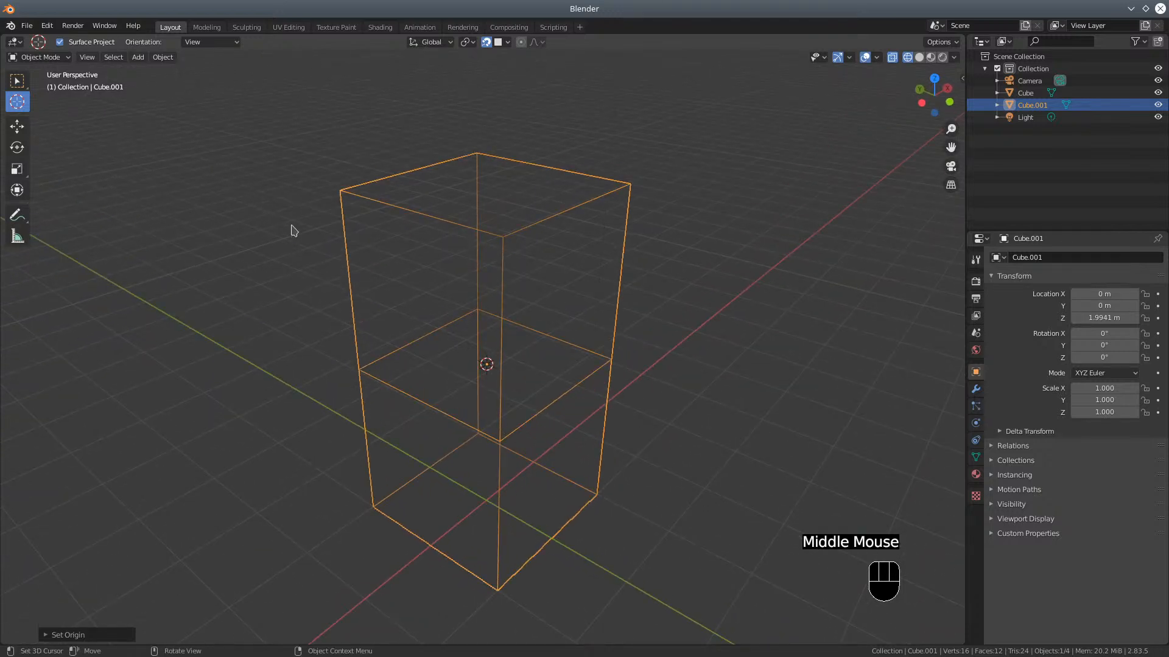
Enter Edit Mode and select the entire stacked mesh, with the lower cube's bottom face active
{"action": "left_click", "coordinate": [40, 57]}
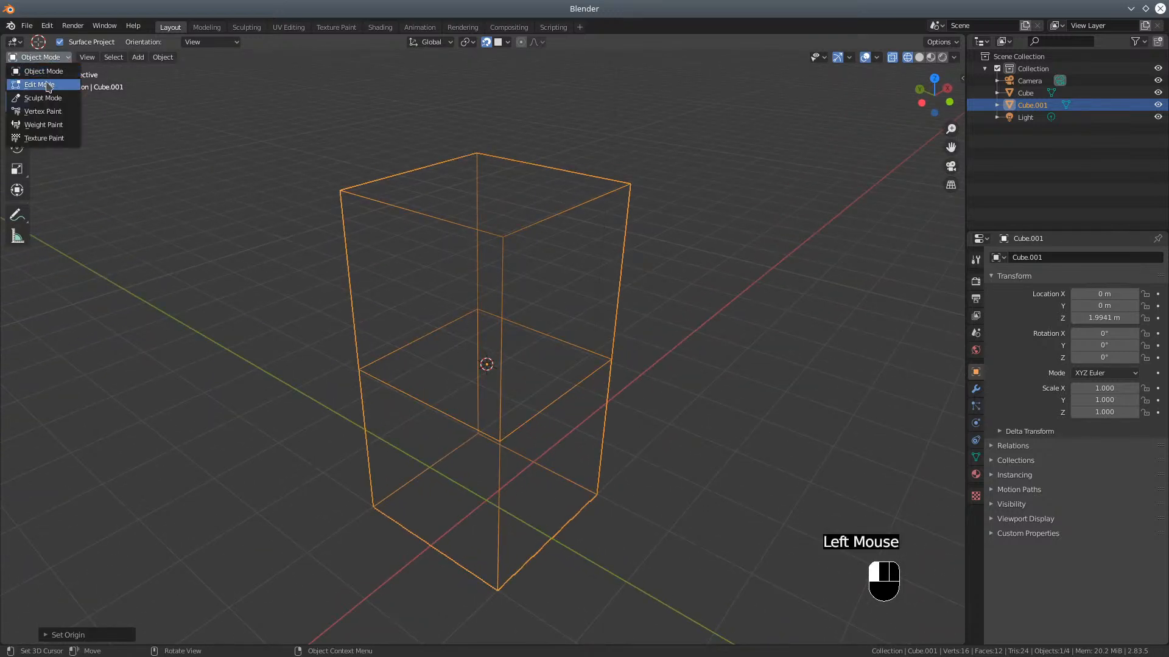
{"action": "left_click", "coordinate": [49, 85]}
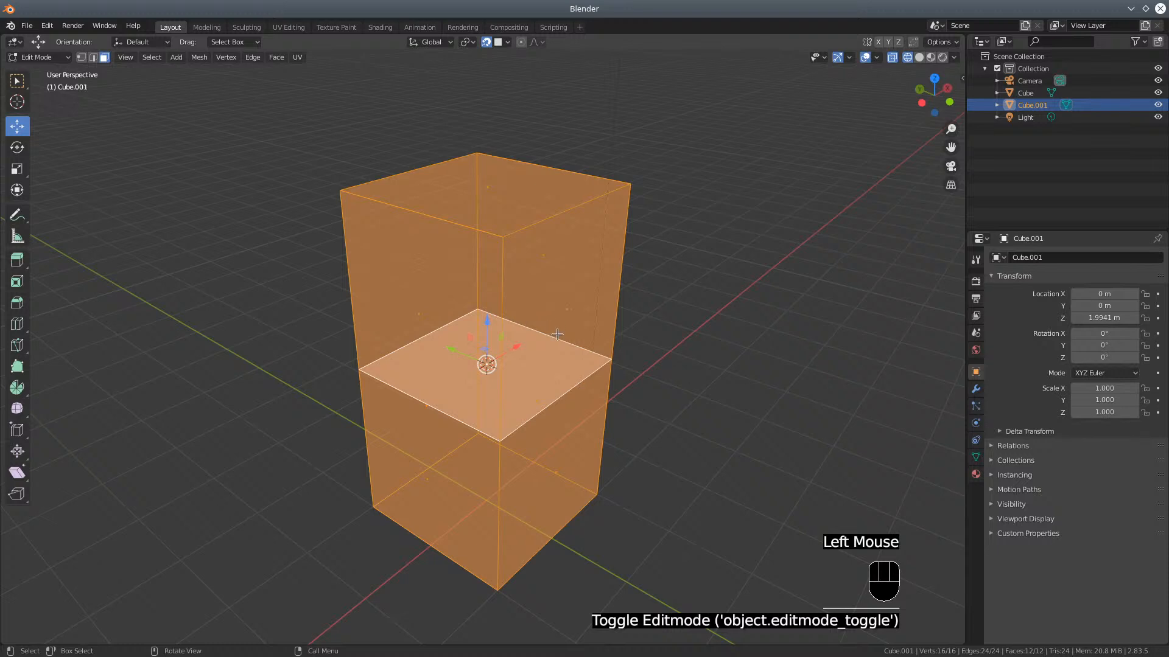
{"action": "middle_click_drag", "start_coordinate": [557, 334], "coordinate": [481, 338]}
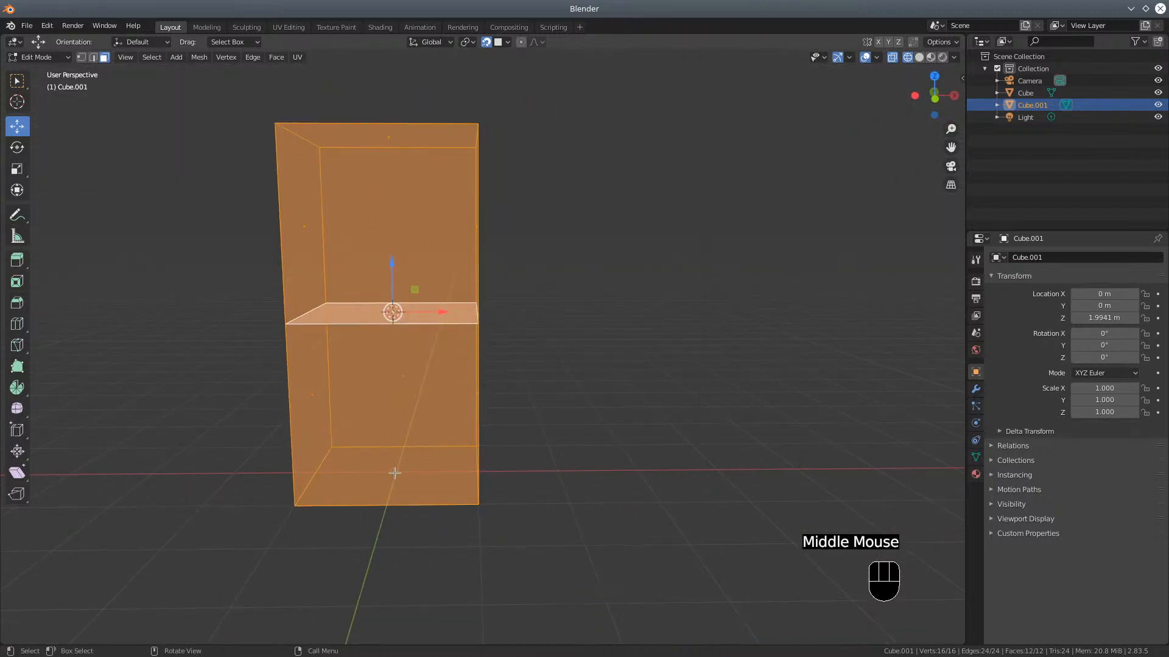
{"action": "left_click", "coordinate": [395, 473]}
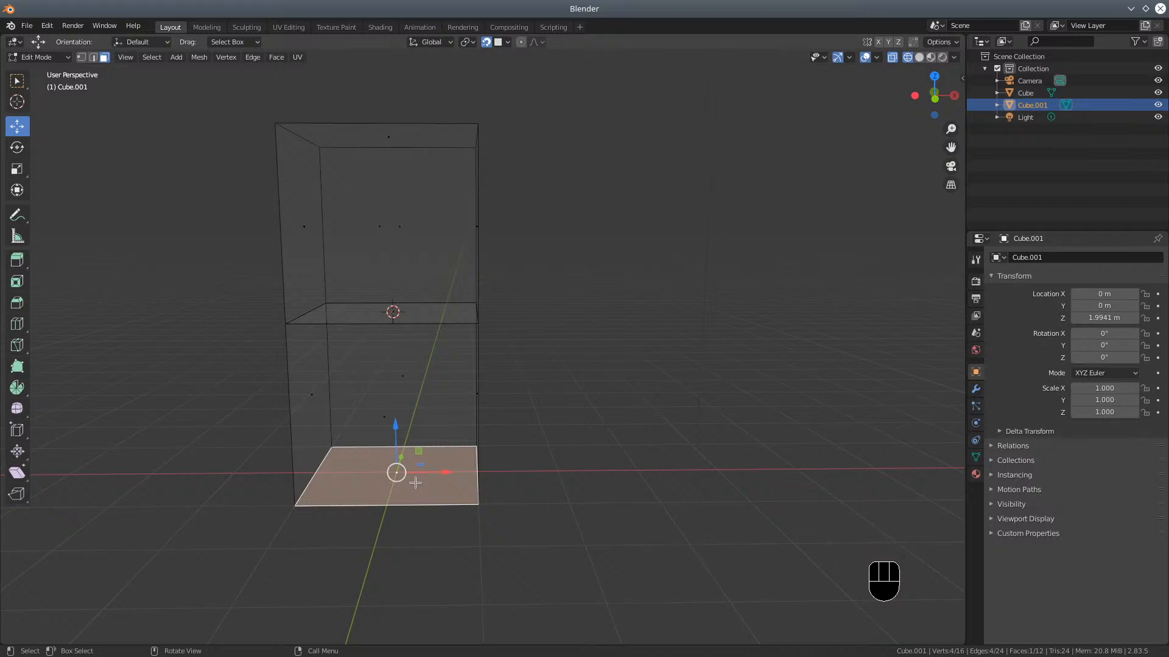
{"action": "left_click", "coordinate": [450, 472]}
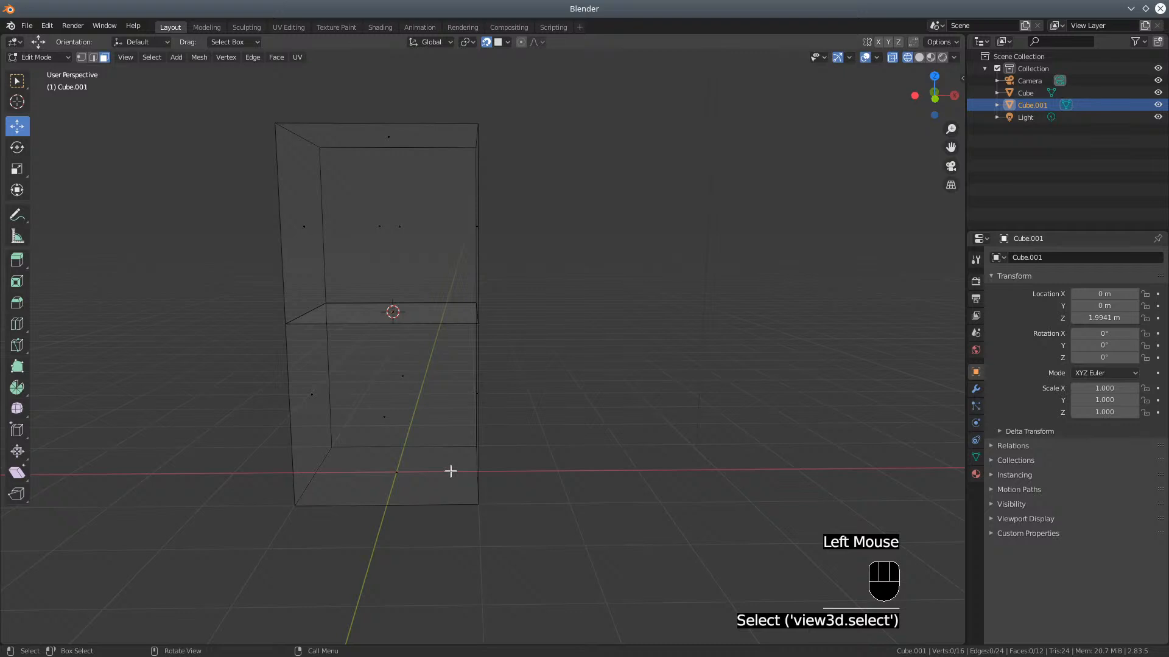
{"action": "key", "text": "a"}
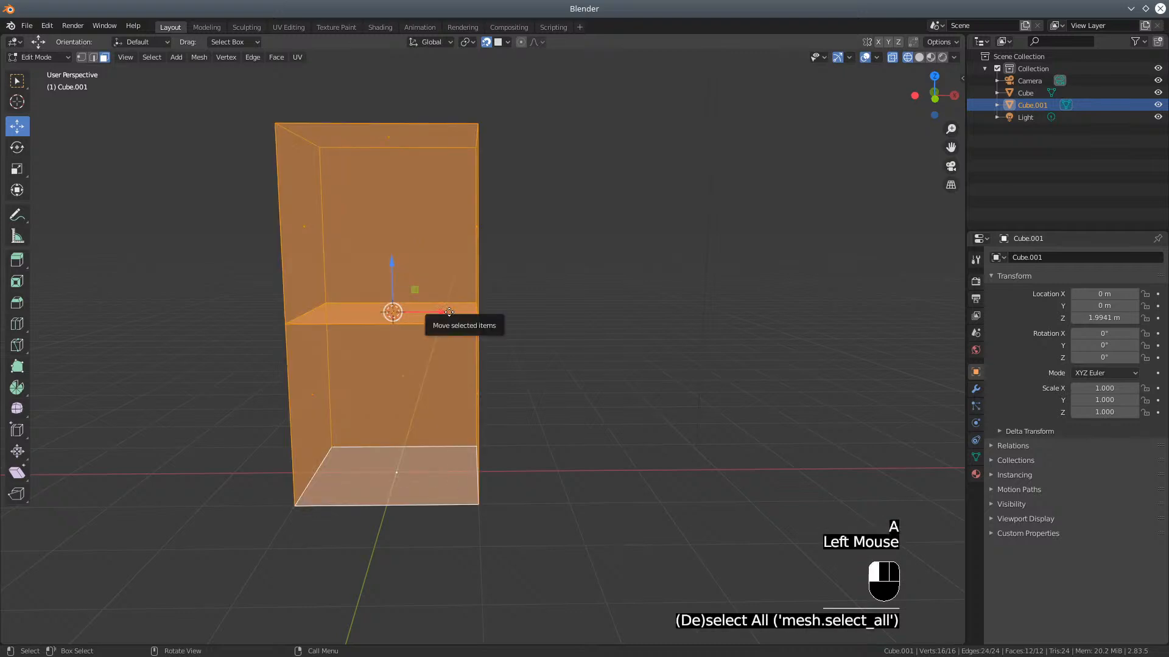
Move the entire stacked mesh along X and then along negative Y, away from the world origin and the 3D cursor
{"action": "left_click_drag", "start_coordinate": [444, 312], "coordinate": [819, 406]}
{"action": "middle_click_drag", "start_coordinate": [746, 543], "coordinate": [700, 487]}
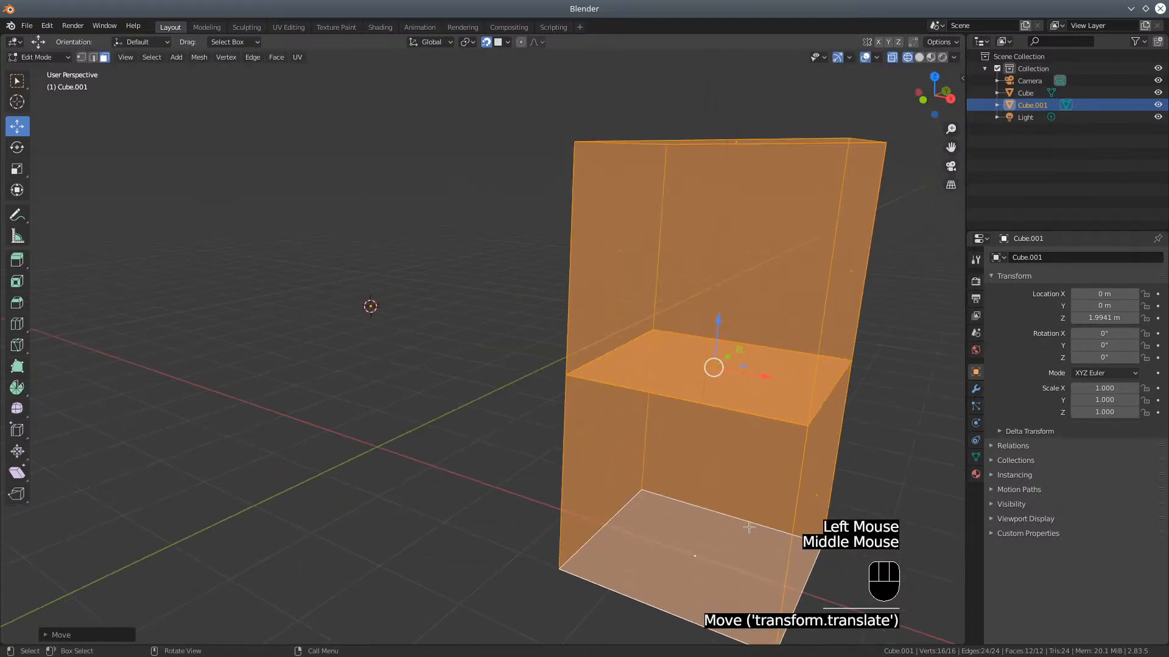
{"action": "scroll", "coordinate": [627, 365], "scroll_direction": "down", "scroll_amount": 2}
{"action": "left_click_drag", "start_coordinate": [624, 355], "coordinate": [612, 396]}
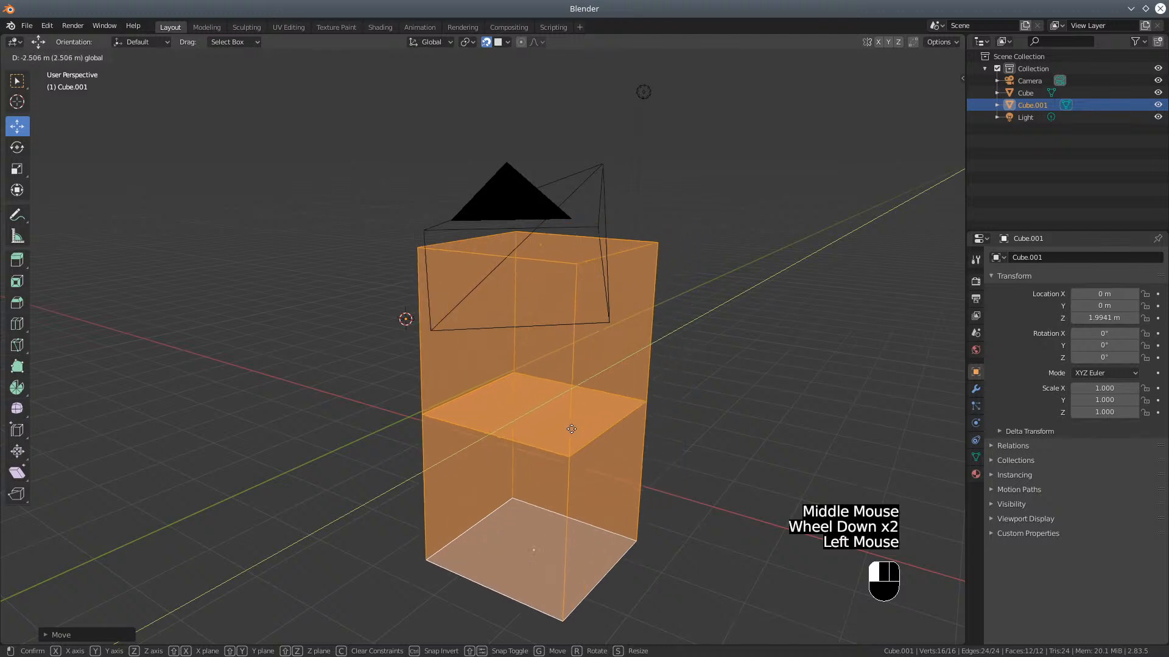
{"action": "scroll", "coordinate": [627, 420], "scroll_direction": "down", "scroll_amount": 2}
{"action": "middle_click_drag", "start_coordinate": [627, 420], "coordinate": [718, 426]}
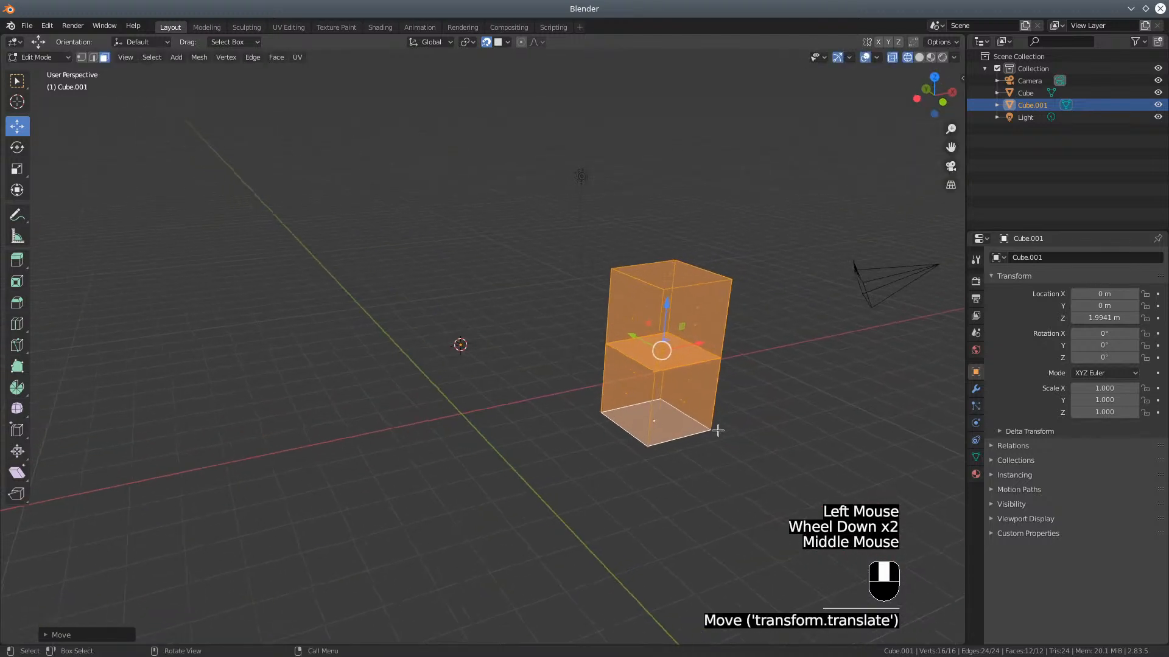
{"action": "scroll", "coordinate": [718, 487], "scroll_direction": "up", "scroll_amount": 3}
{"action": "middle_click_drag", "start_coordinate": [770, 467], "coordinate": [447, 494], "text": "shift"}
{"action": "scroll", "coordinate": [537, 523], "scroll_direction": "up", "scroll_amount": 2}
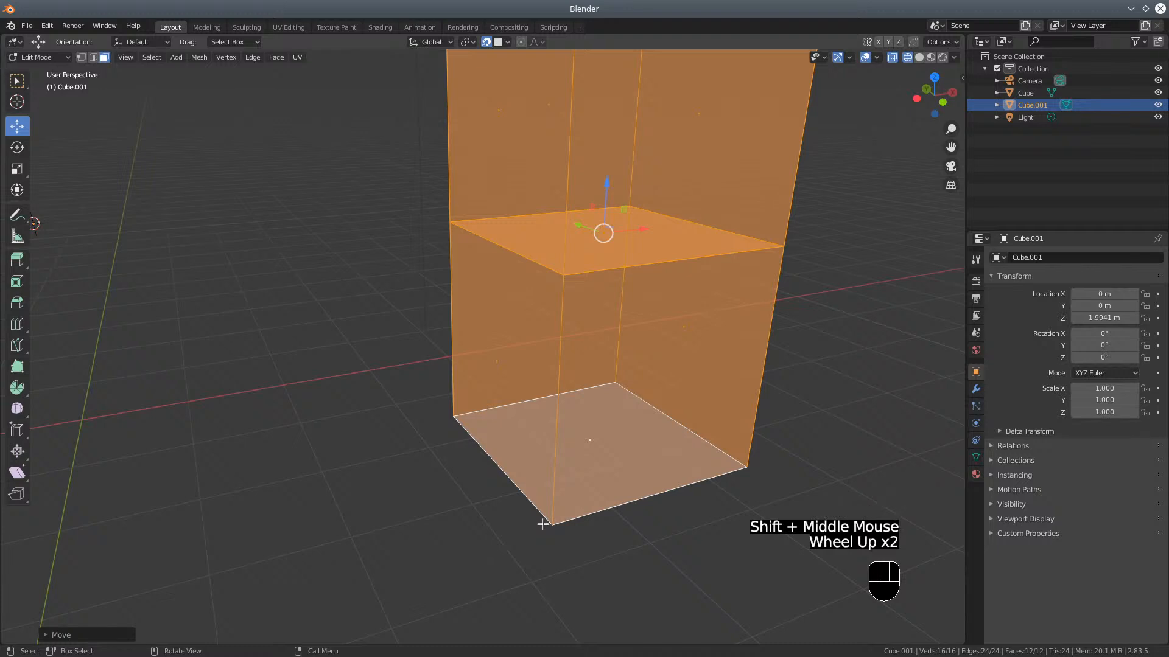
Select only the stacked mesh's bottom face and snap the 3D cursor to its center with Cursor to Selected
{"action": "scroll", "coordinate": [541, 522], "scroll_direction": "down", "scroll_amount": 1}
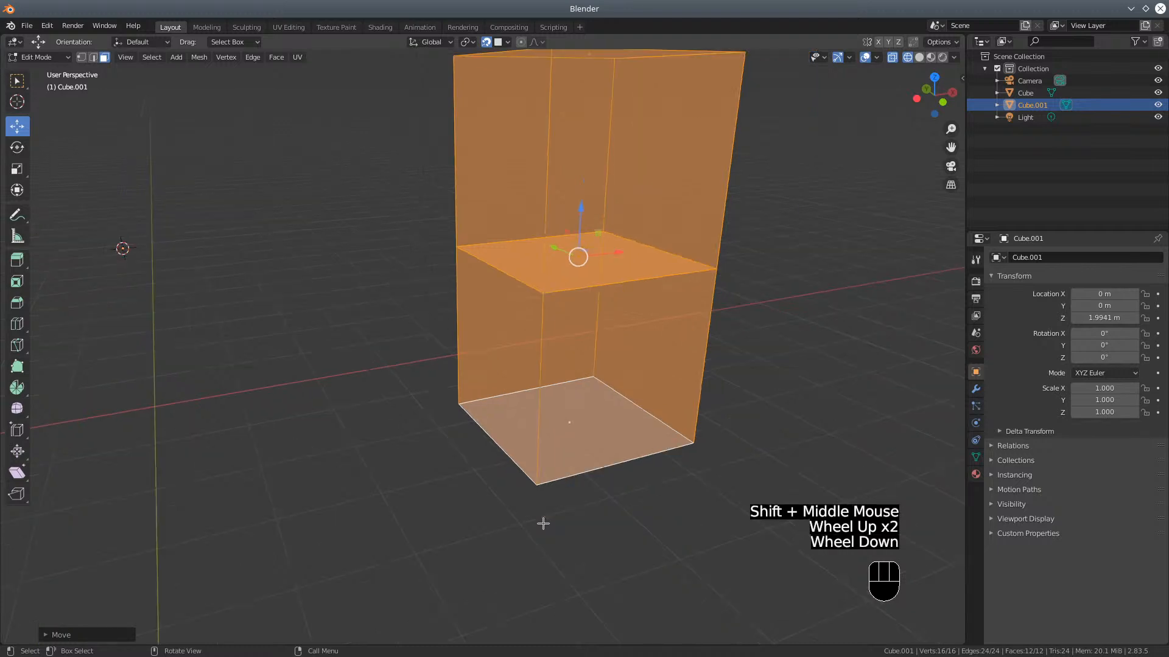
{"action": "left_click", "coordinate": [568, 421]}
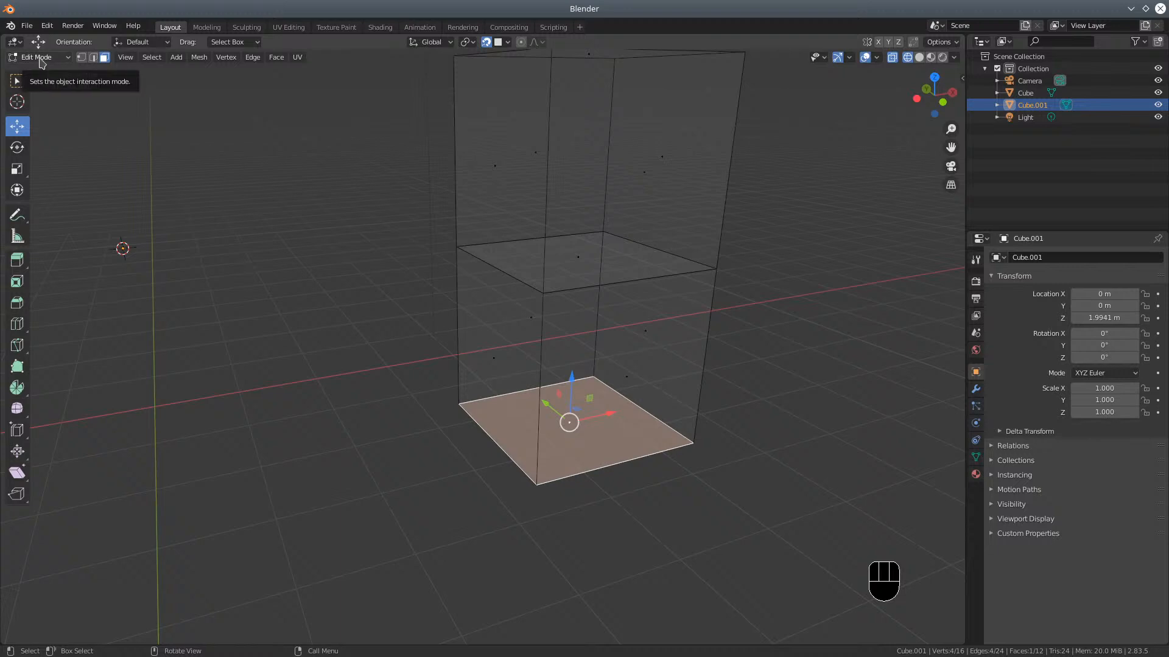
{"action": "left_click", "coordinate": [149, 57]}
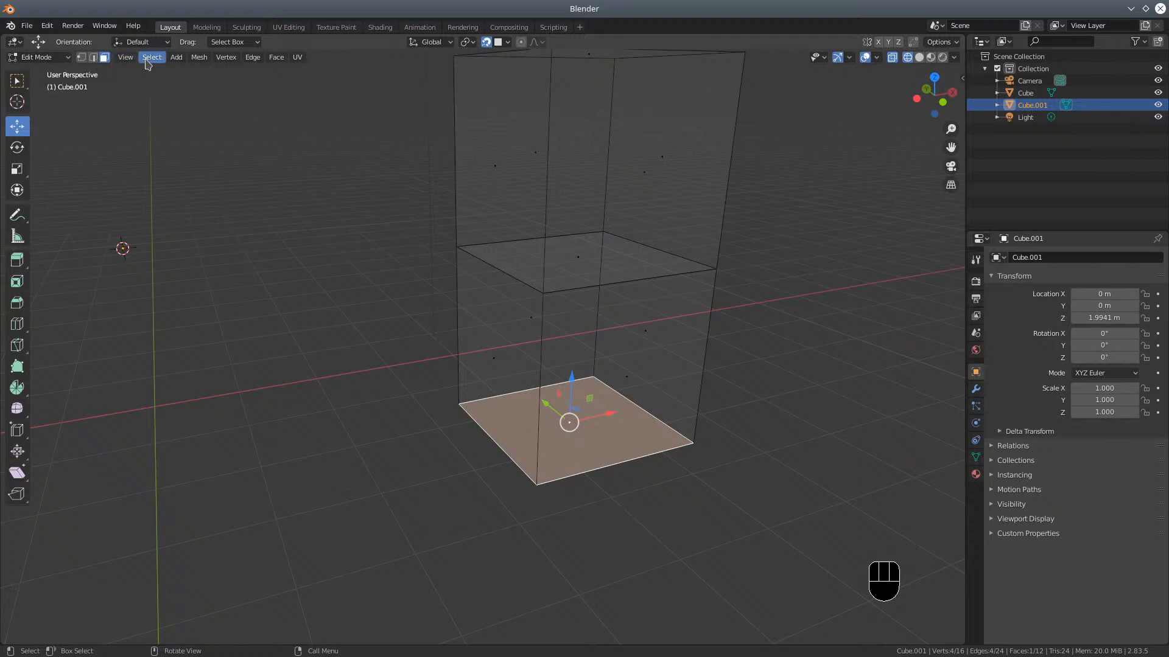
{"action": "left_click", "coordinate": [200, 59]}
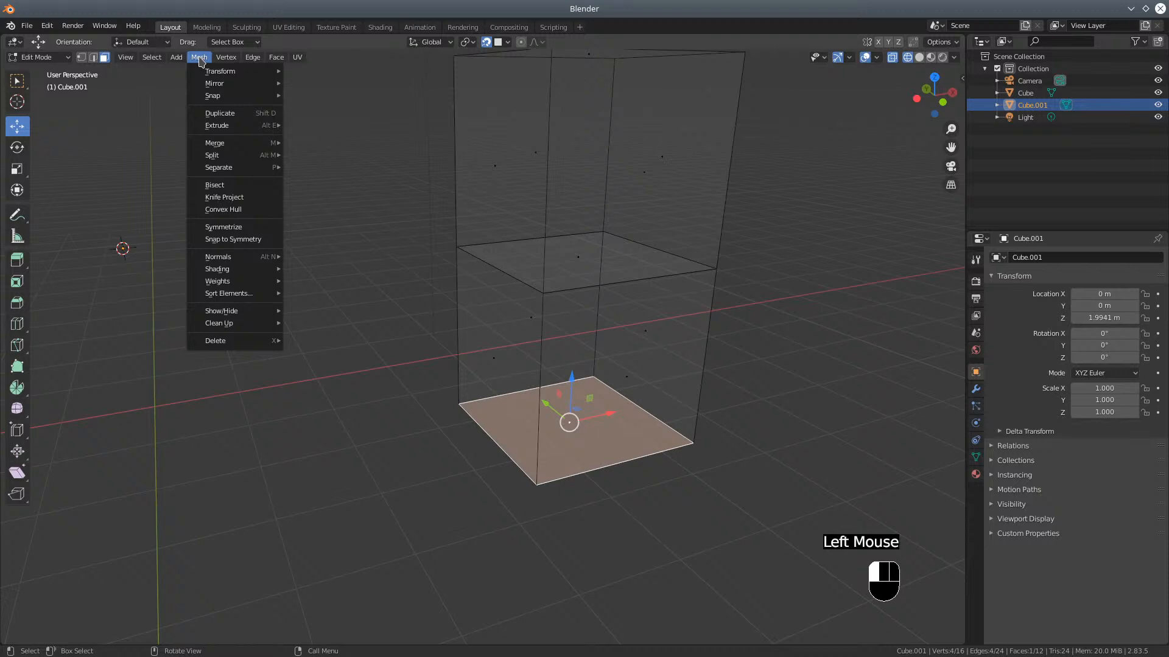
{"action": "mouse_move", "coordinate": [207, 98]}
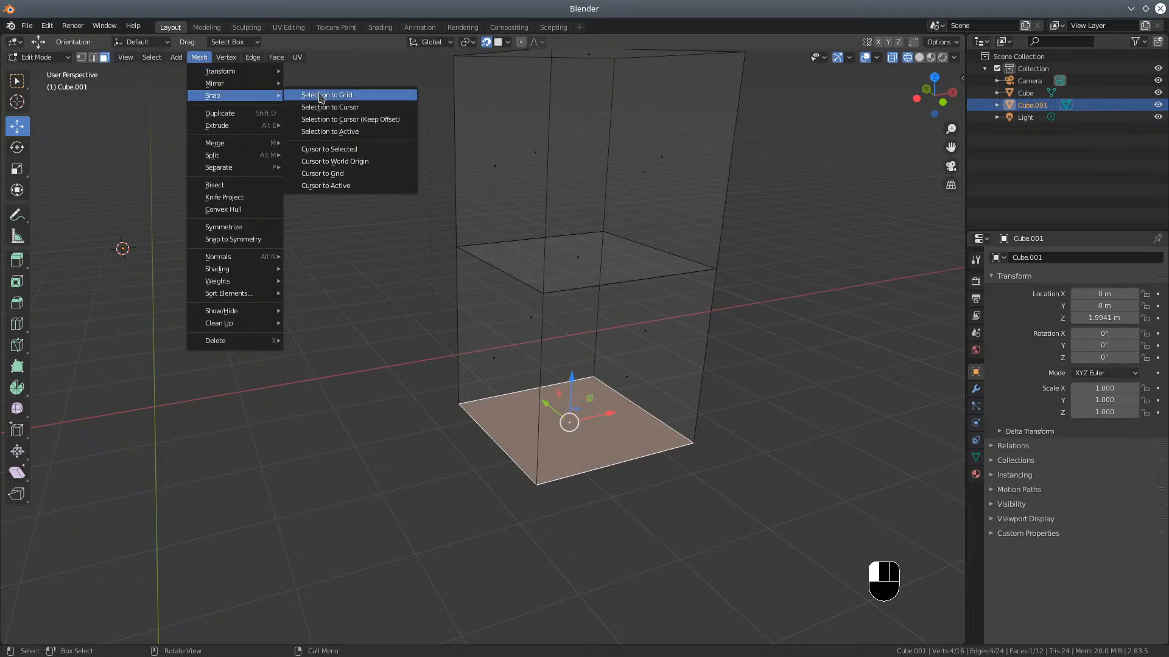
{"action": "left_click", "coordinate": [330, 149]}
{"action": "middle_click_drag", "start_coordinate": [607, 441], "coordinate": [503, 428]}
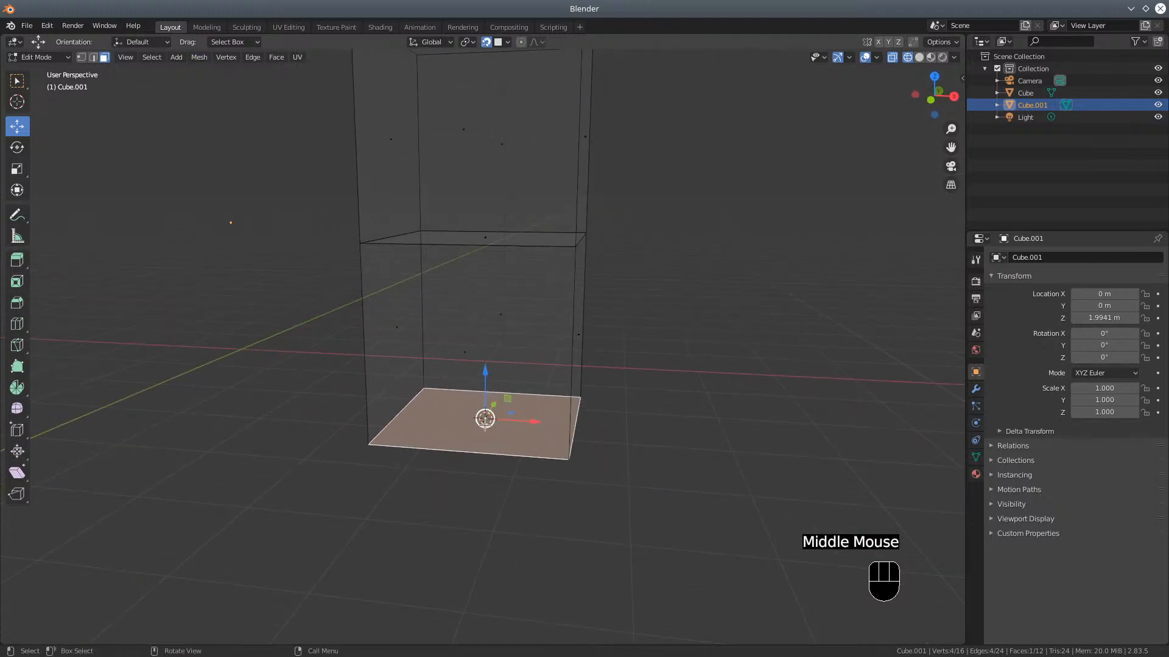
Switch to Object Mode and set the stacked cube object's origin to the 3D cursor at the bottom face's center
{"action": "left_click", "coordinate": [47, 61]}
{"action": "left_click", "coordinate": [37, 71]}
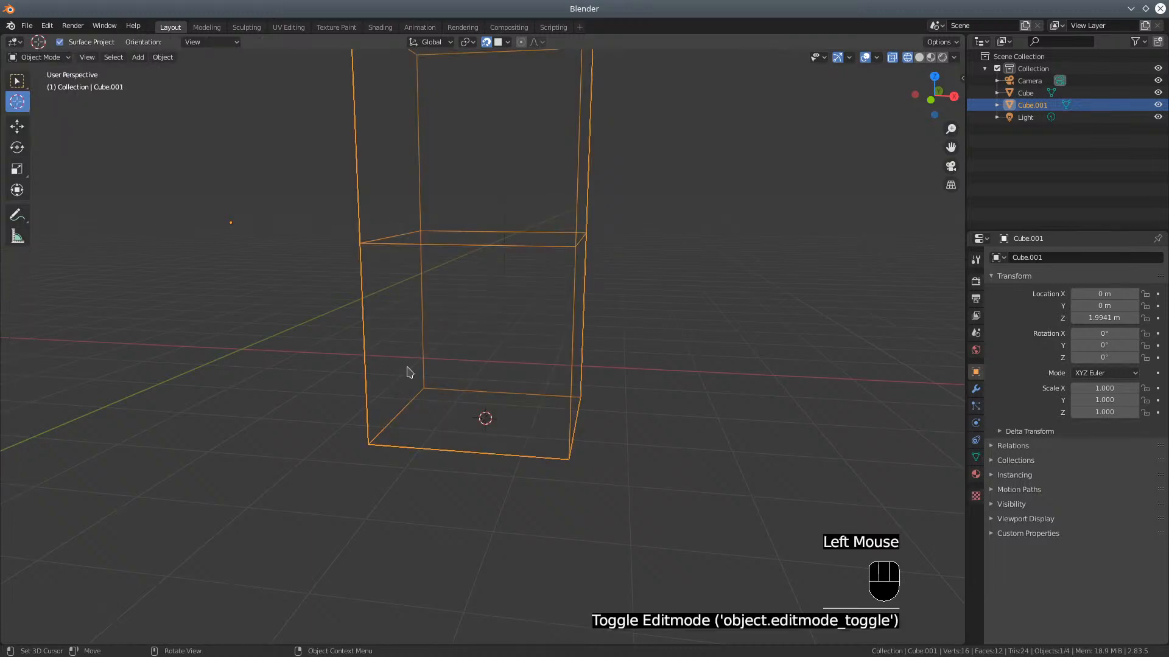
{"action": "middle_click_drag", "start_coordinate": [408, 372], "coordinate": [470, 367]}
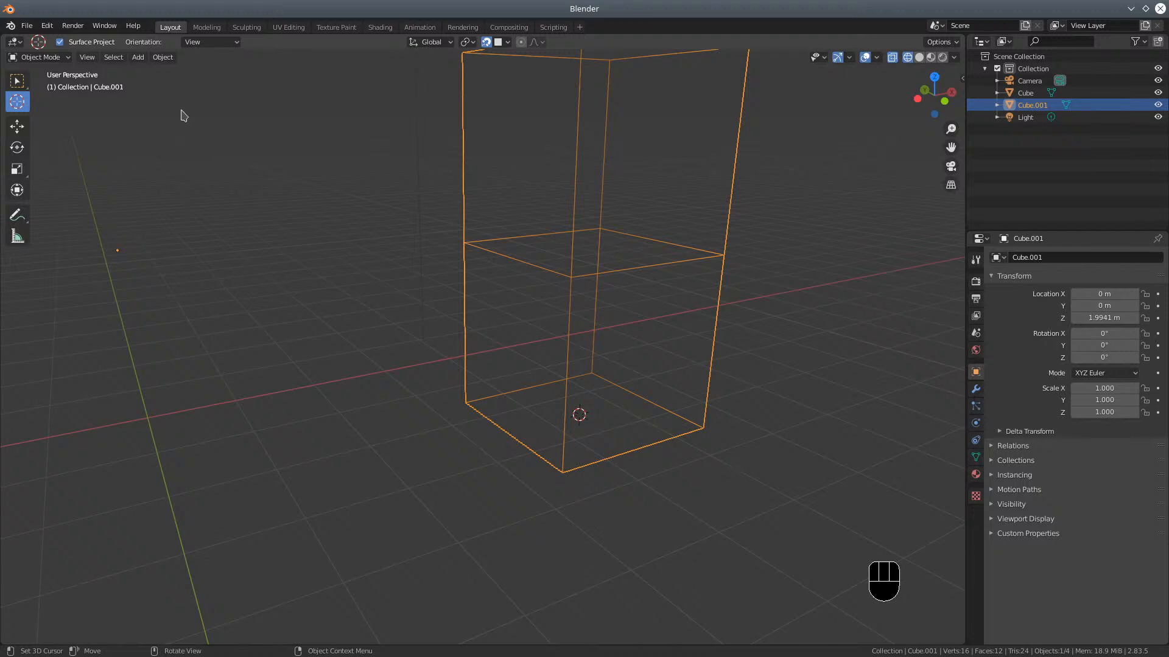
{"action": "left_click", "coordinate": [163, 57]}
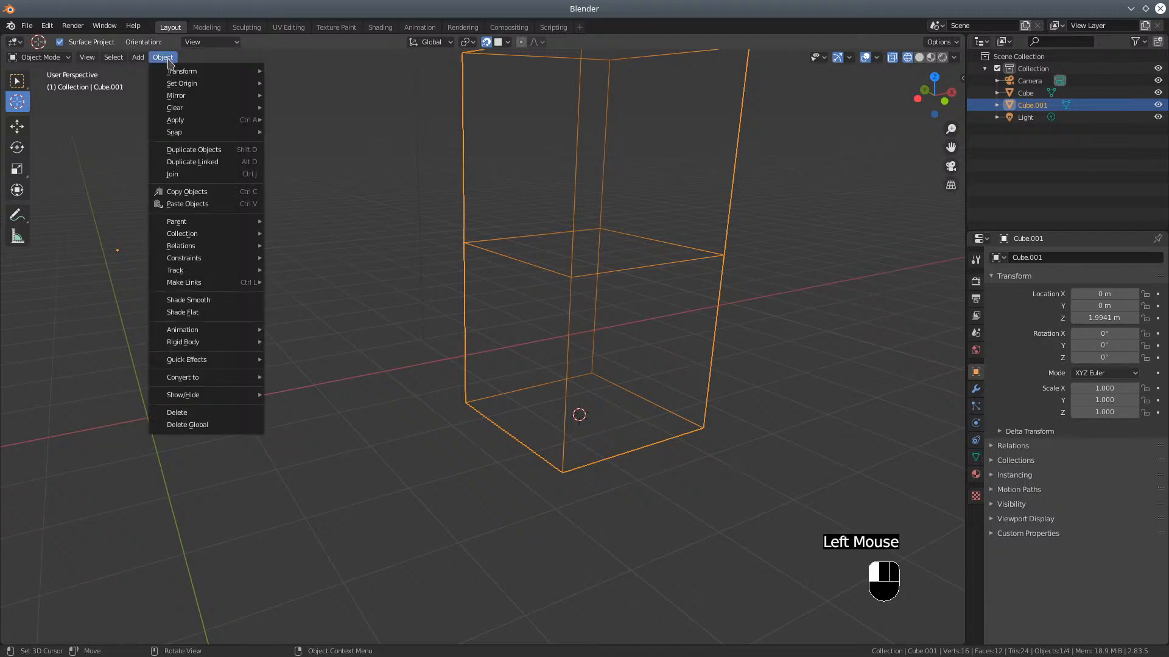
{"action": "mouse_move", "coordinate": [177, 85]}
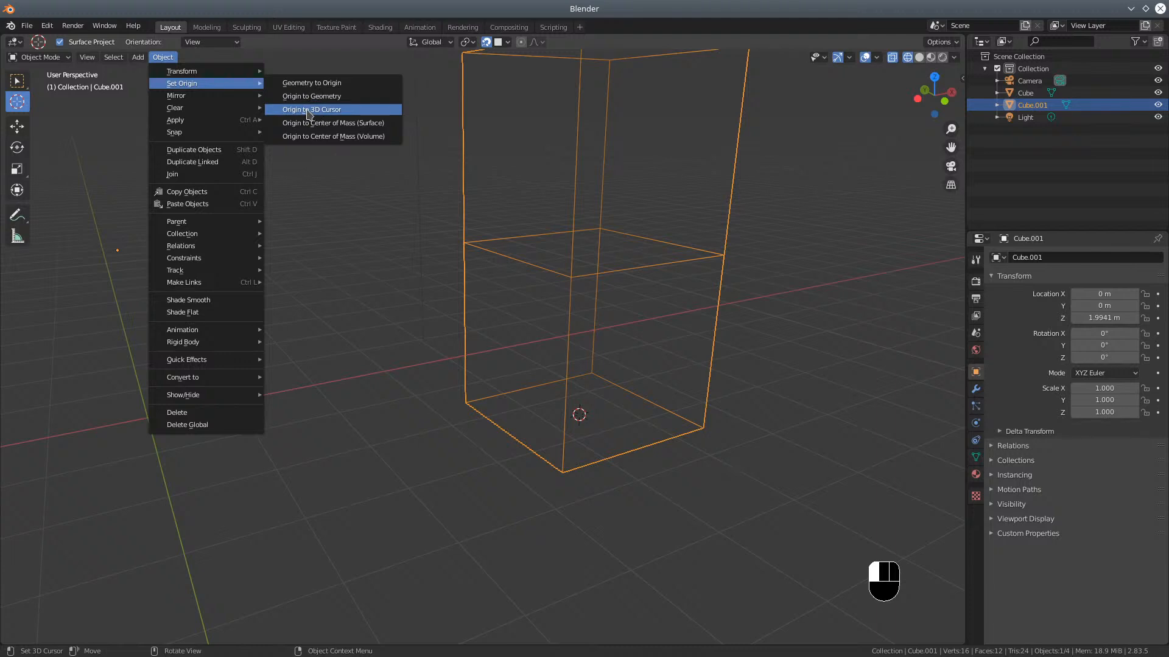
{"action": "left_click", "coordinate": [308, 111]}
{"action": "middle_click_drag", "start_coordinate": [627, 457], "coordinate": [594, 446]}
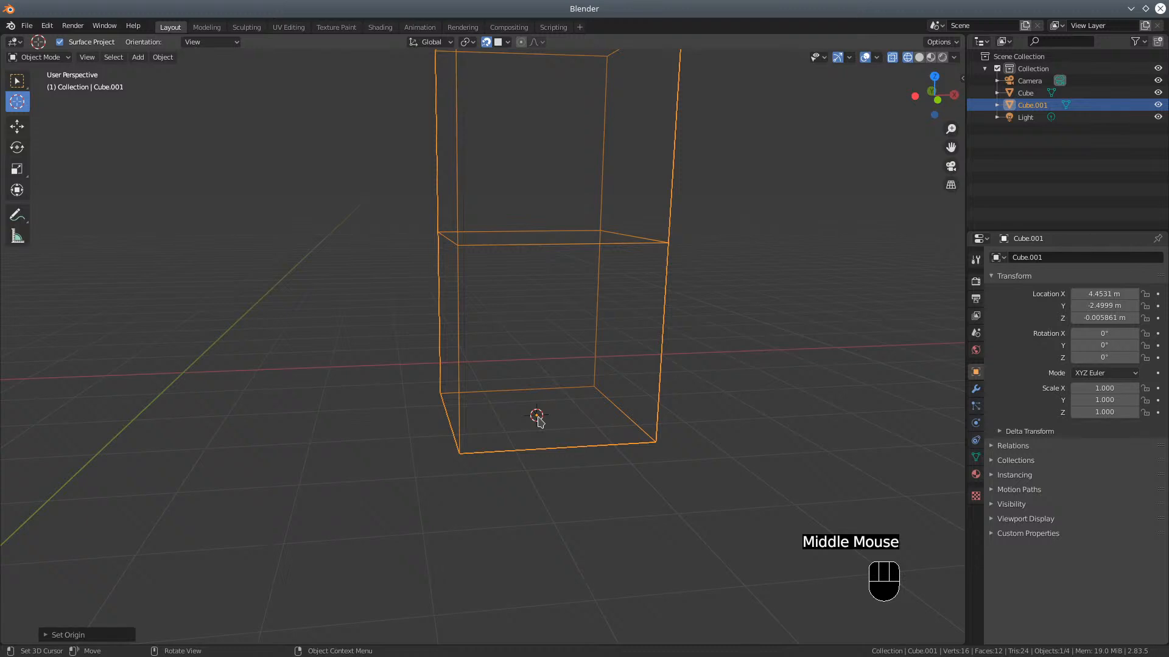
Reset the 3D cursor to the world origin and examine the origin point on the stacked object's bottom face
{"action": "key", "text": "shift"}
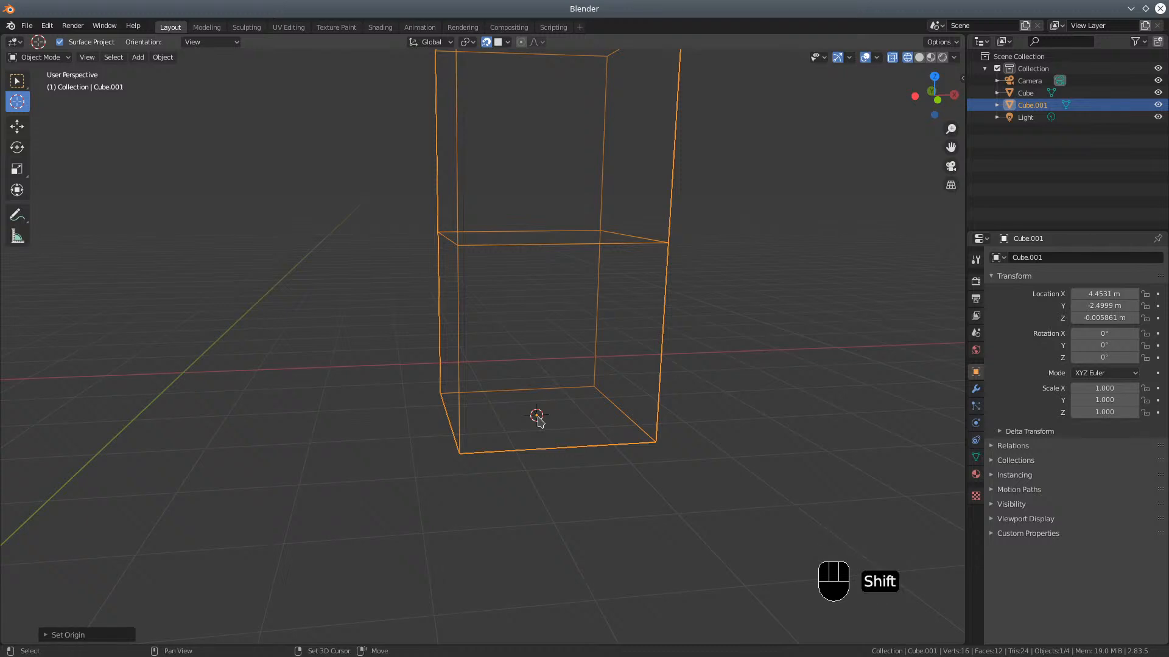
{"action": "key", "text": "shift+c"}
{"action": "scroll", "coordinate": [485, 542], "scroll_direction": "up", "scroll_amount": 4}
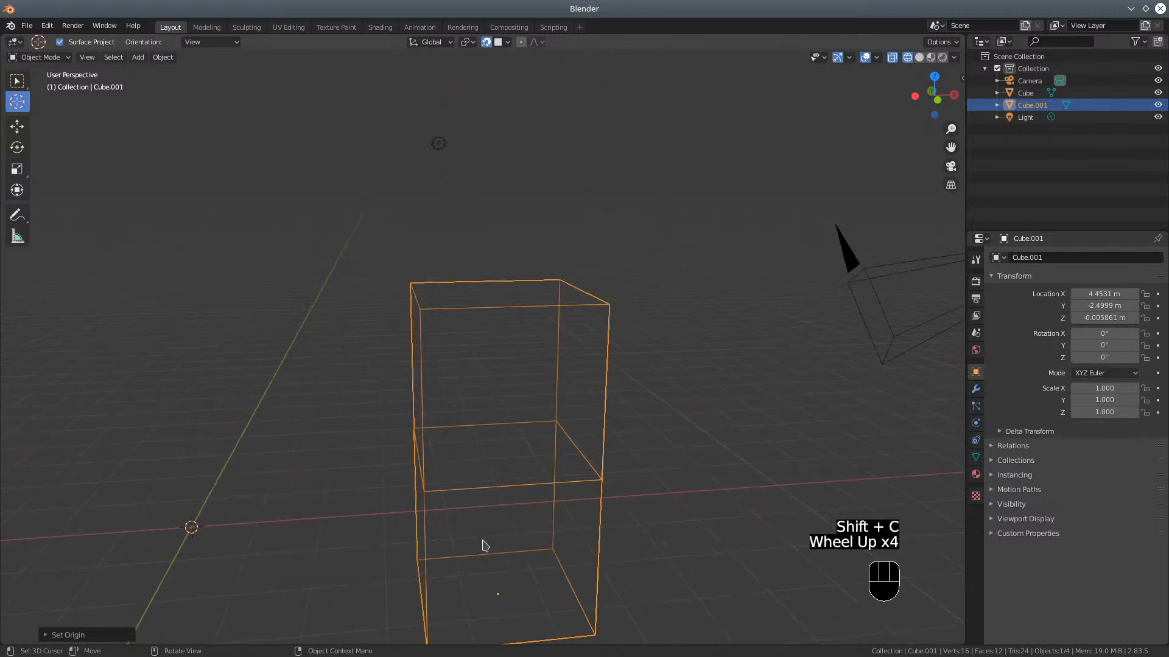
{"action": "scroll", "coordinate": [485, 543], "scroll_direction": "up", "scroll_amount": 1}
{"action": "middle_click_drag", "start_coordinate": [513, 548], "coordinate": [494, 310], "text": "shift"}
{"action": "middle_click_drag", "start_coordinate": [485, 449], "coordinate": [451, 439]}
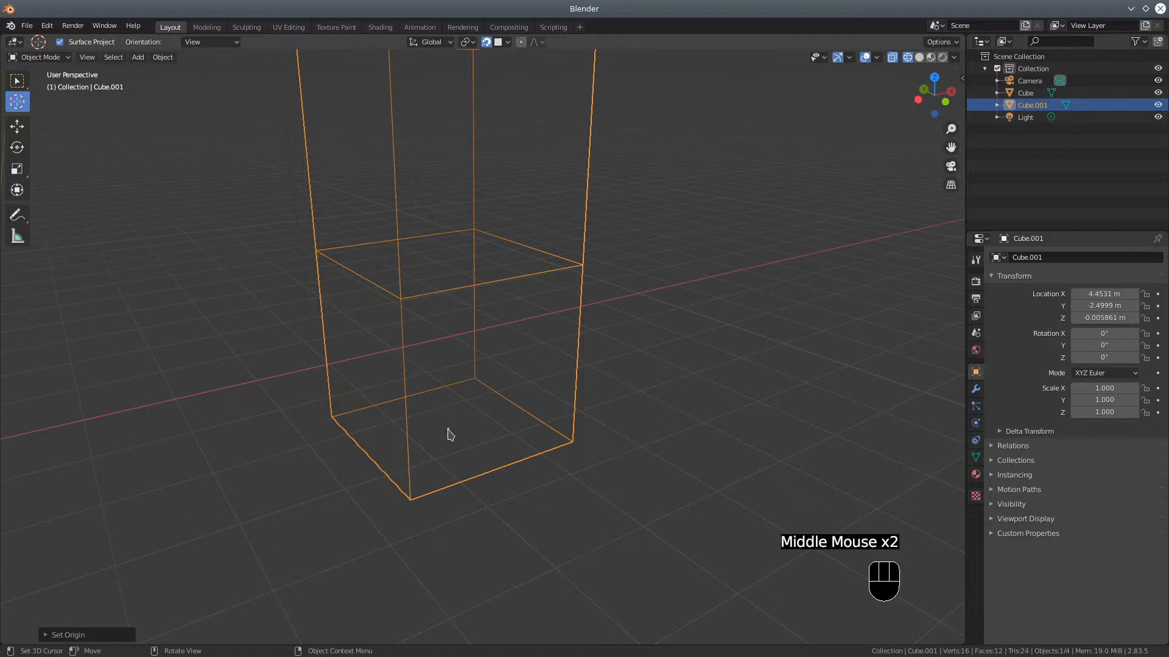
{"action": "scroll", "coordinate": [450, 434], "scroll_direction": "down", "scroll_amount": 2}
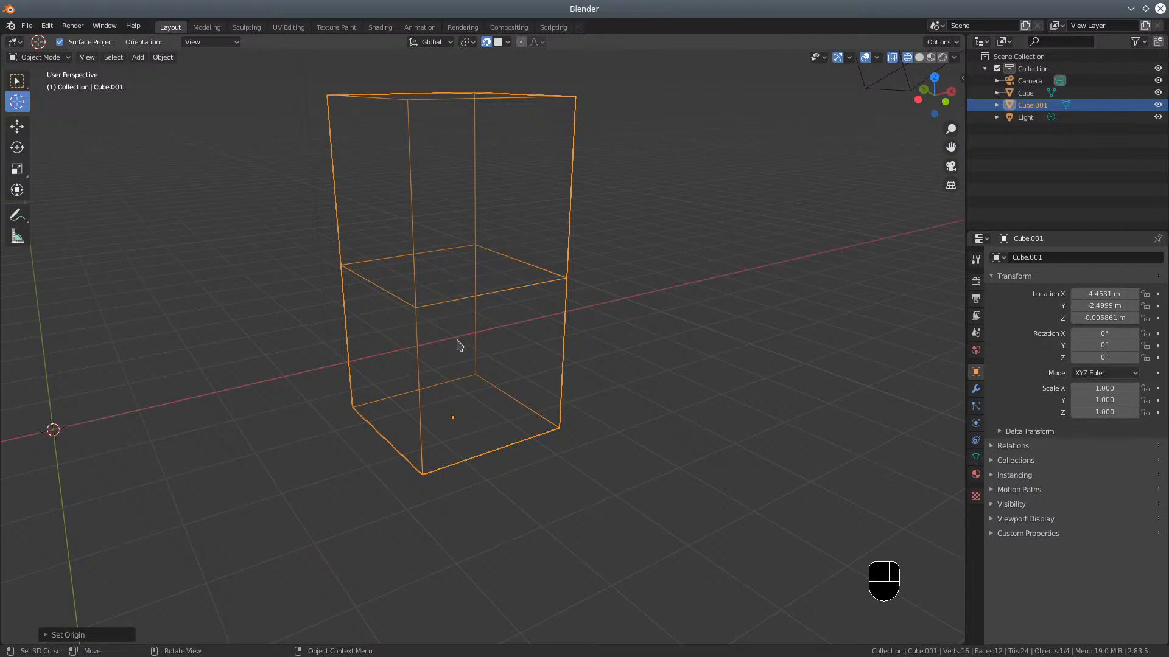
{"action": "scroll", "coordinate": [459, 346], "scroll_direction": "down", "scroll_amount": 2}
{"action": "middle_click_drag", "start_coordinate": [479, 363], "coordinate": [454, 381]}
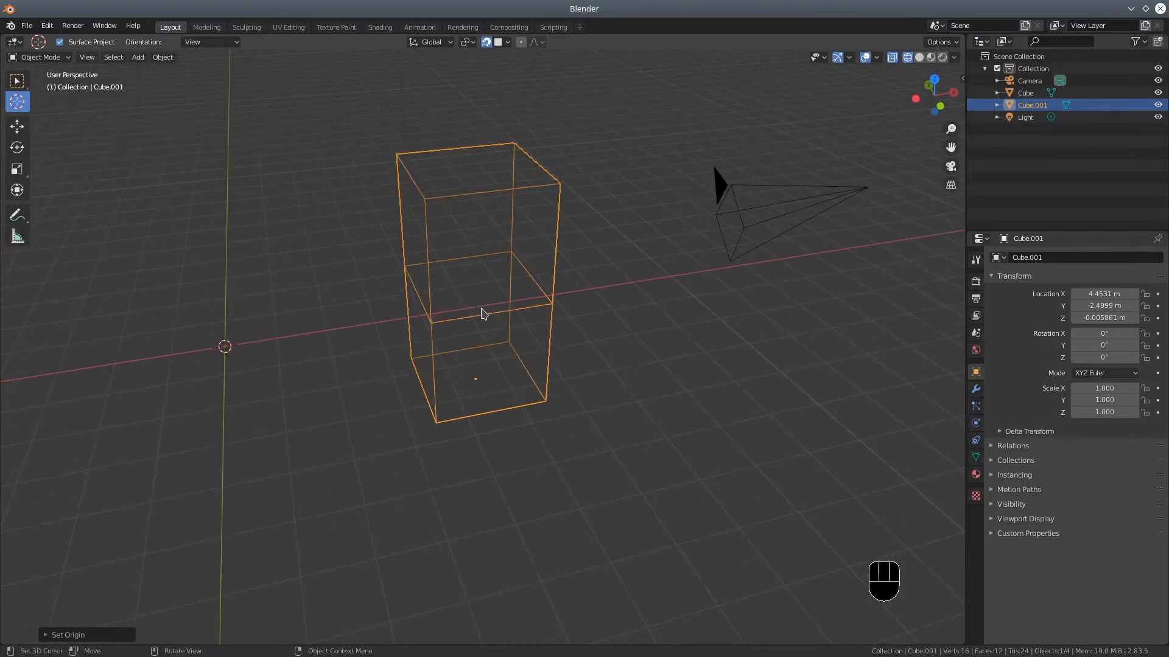
{"action": "middle_click_drag", "start_coordinate": [481, 313], "coordinate": [490, 351]}
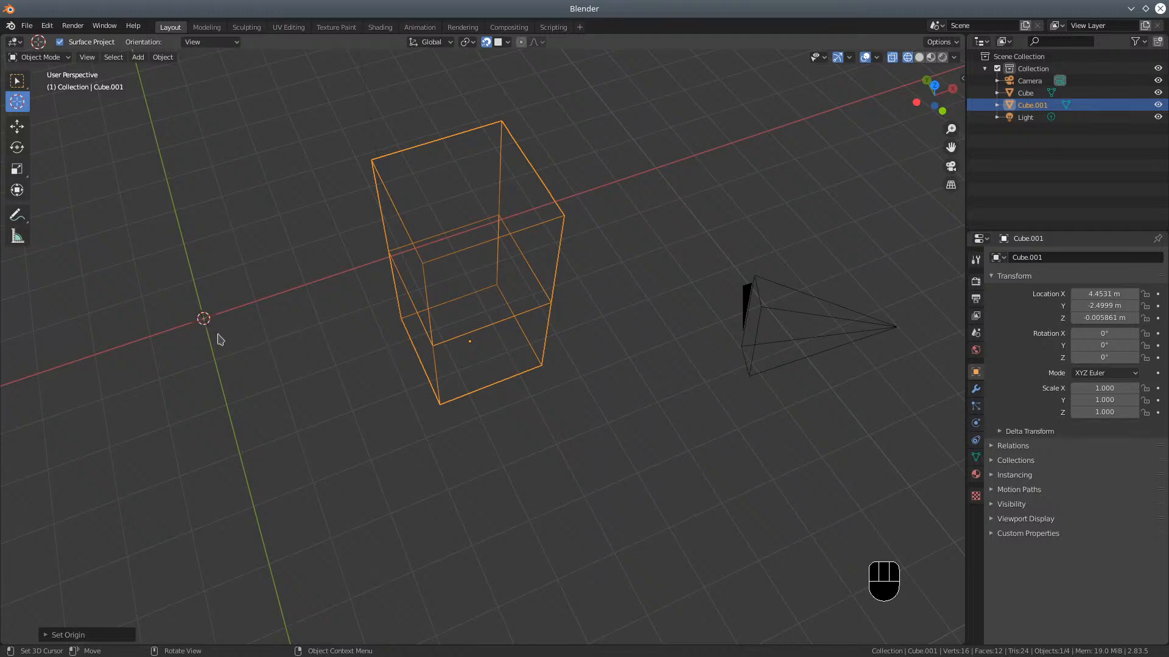
{"action": "middle_click_drag", "start_coordinate": [220, 340], "coordinate": [227, 256]}
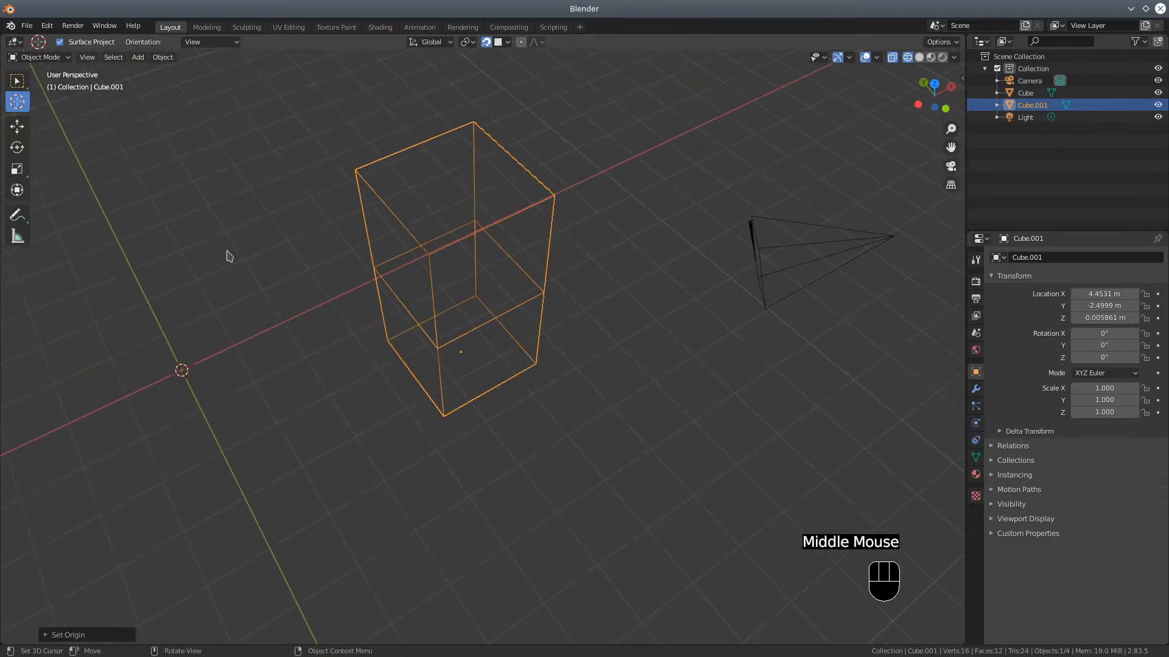
Set the stacked cube object's origin to the 3D cursor at the world origin
{"action": "left_click", "coordinate": [162, 59]}
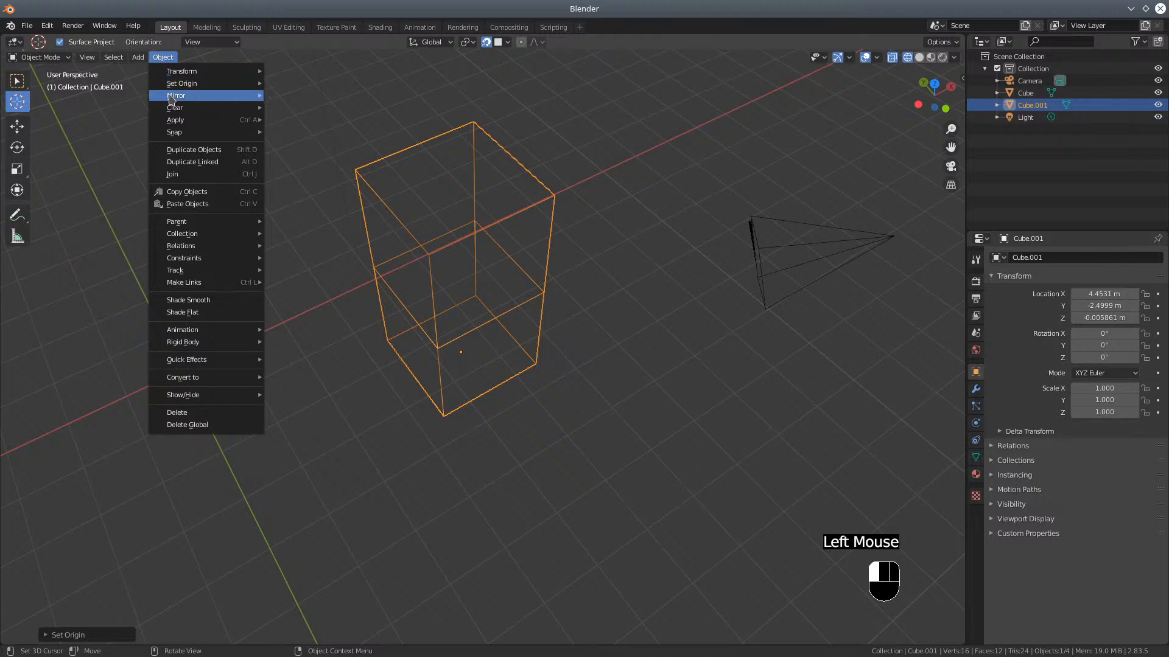
{"action": "mouse_move", "coordinate": [171, 134]}
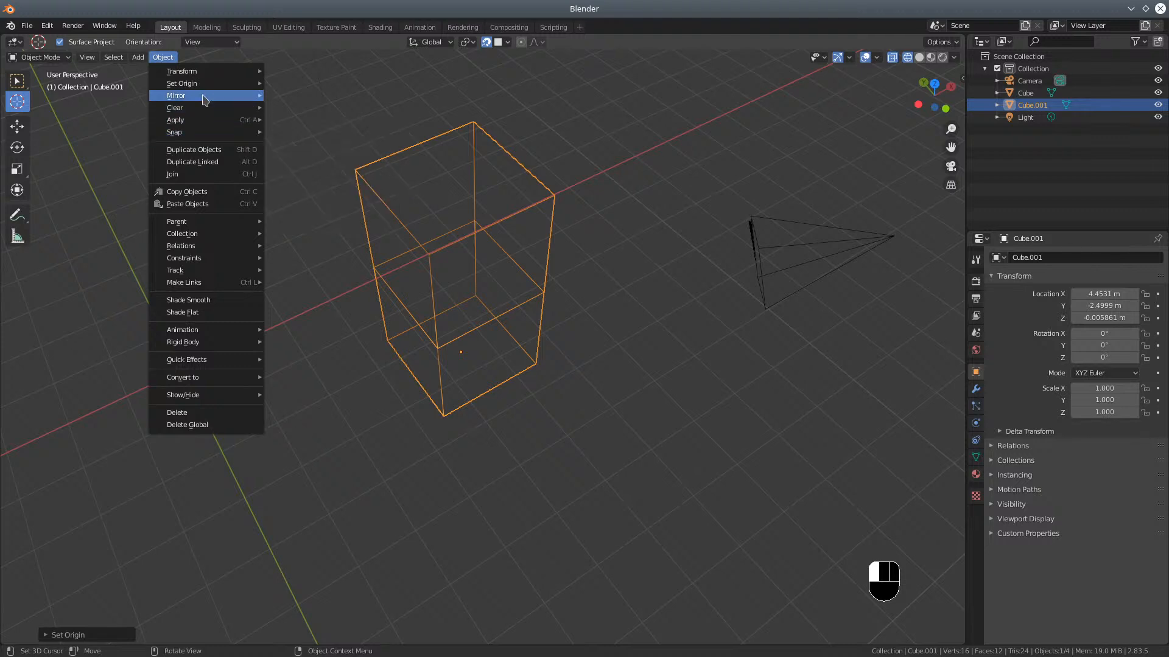
{"action": "mouse_move", "coordinate": [196, 92]}
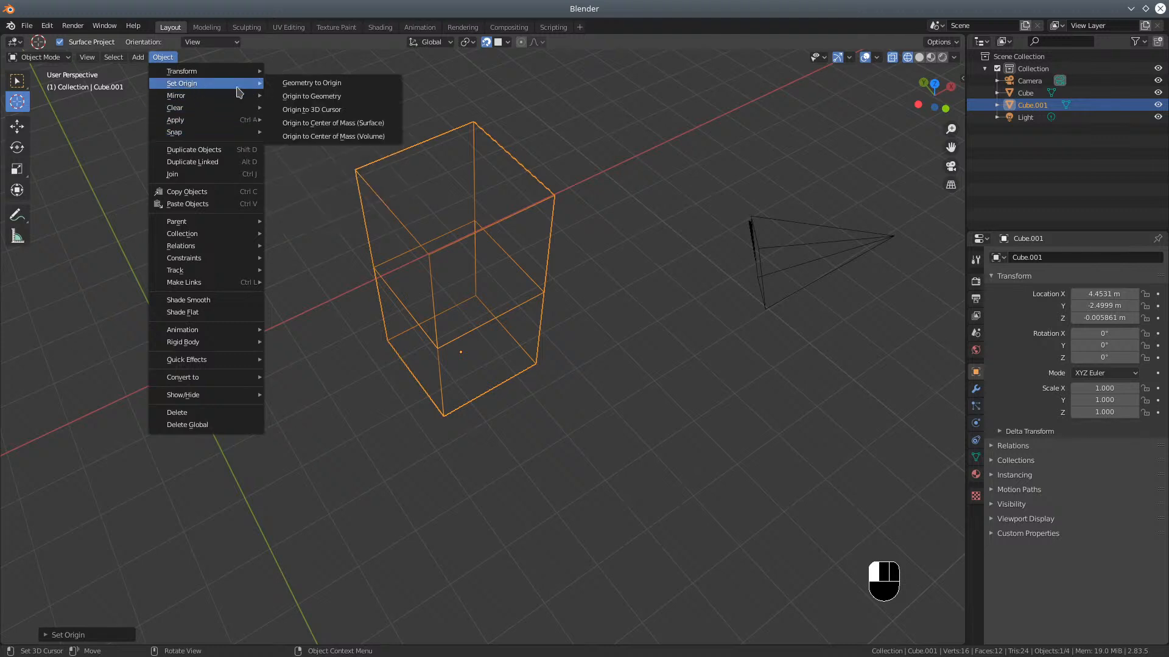
{"action": "left_click", "coordinate": [311, 114]}
{"action": "middle_click_drag", "start_coordinate": [331, 250], "coordinate": [351, 241]}
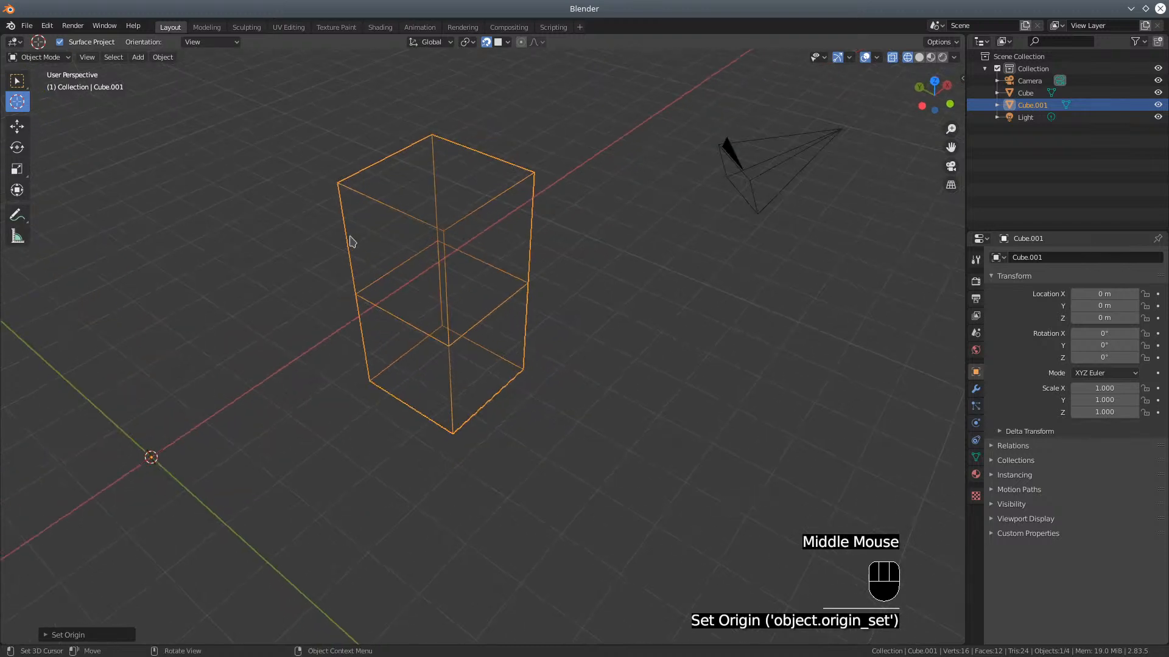
{"action": "right_click", "coordinate": [437, 338]}
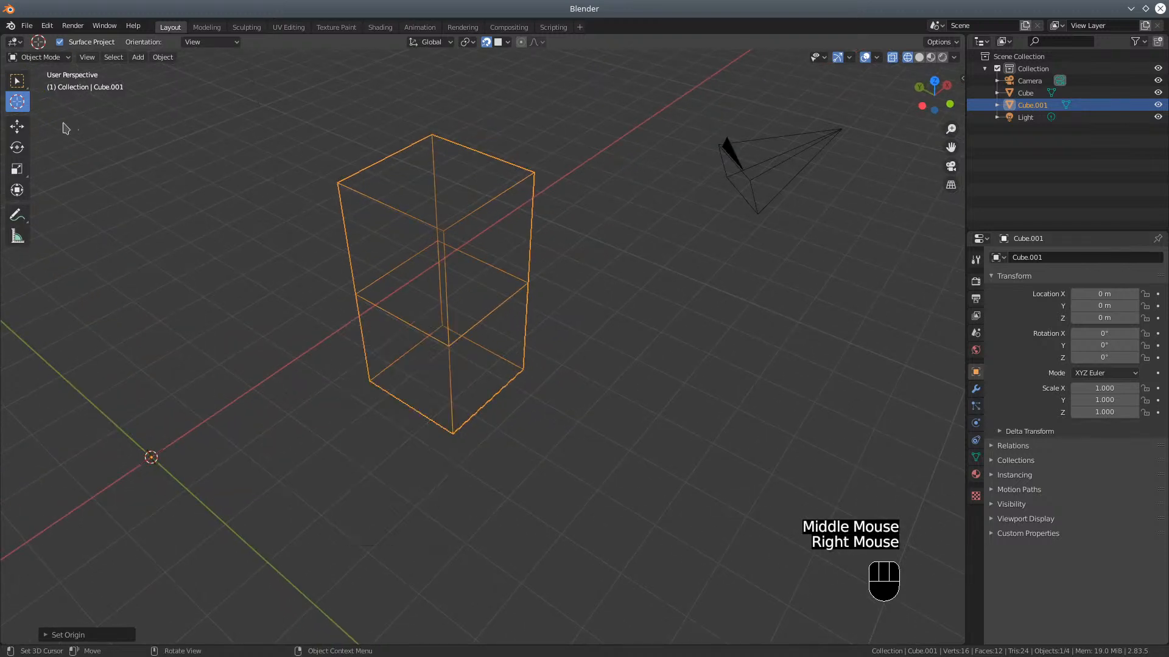
Move the stacked cube object about 3.22 m along negative Y and about 1.71 m along X
{"action": "left_click", "coordinate": [17, 126]}
{"action": "double_click", "coordinate": [396, 316]}
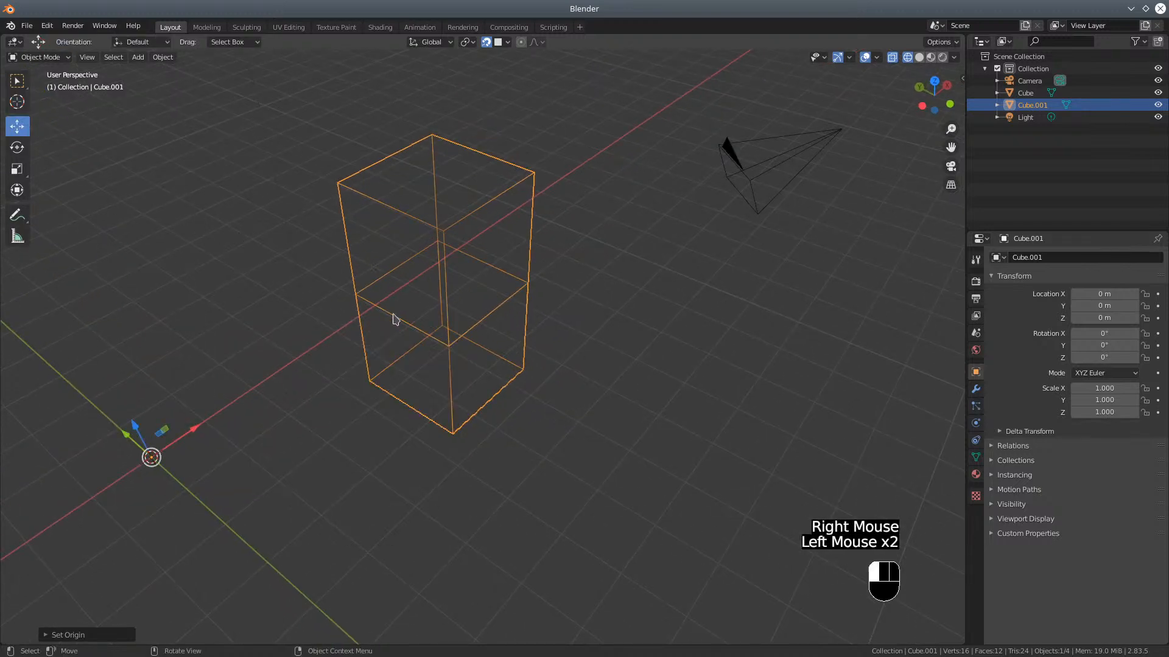
{"action": "left_click_drag", "start_coordinate": [130, 443], "coordinate": [260, 552]}
{"action": "scroll", "coordinate": [303, 504], "scroll_direction": "down", "scroll_amount": 1}
{"action": "scroll", "coordinate": [303, 504], "scroll_direction": "down", "scroll_amount": 1}
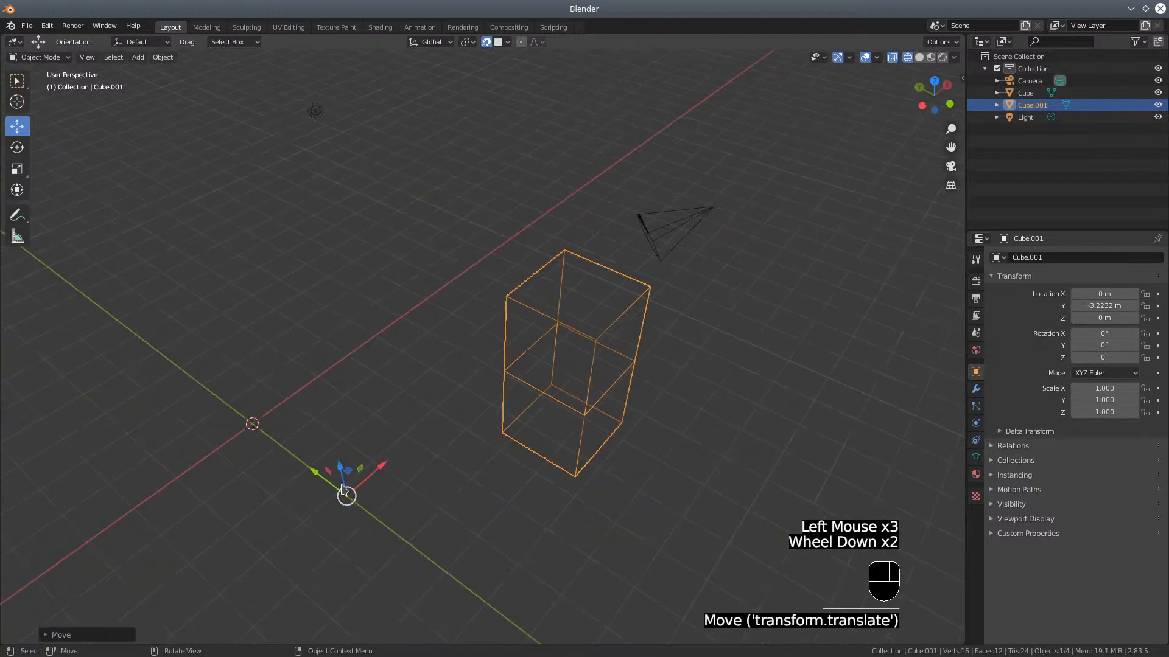
{"action": "left_click_drag", "start_coordinate": [381, 473], "coordinate": [426, 462]}
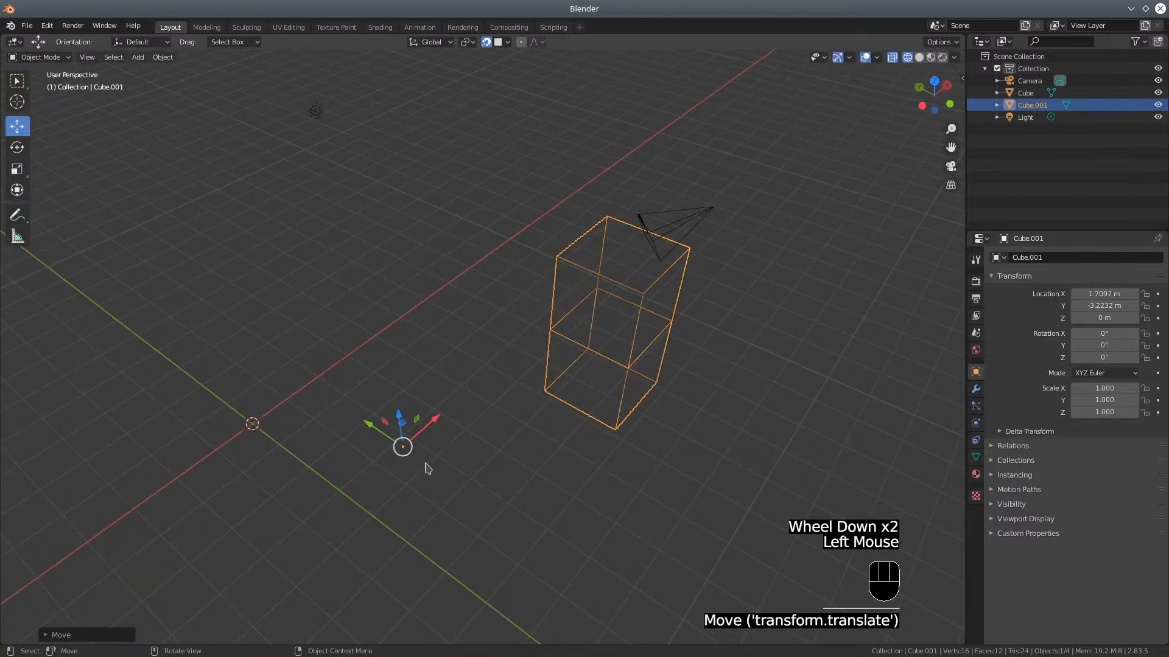
{"action": "mouse_move", "coordinate": [412, 453]}
{"action": "middle_mouse_down"}
{"action": "mouse_move", "coordinate": [410, 472]}
{"action": "mouse_move", "coordinate": [400, 457]}
{"action": "middle_mouse_up"}
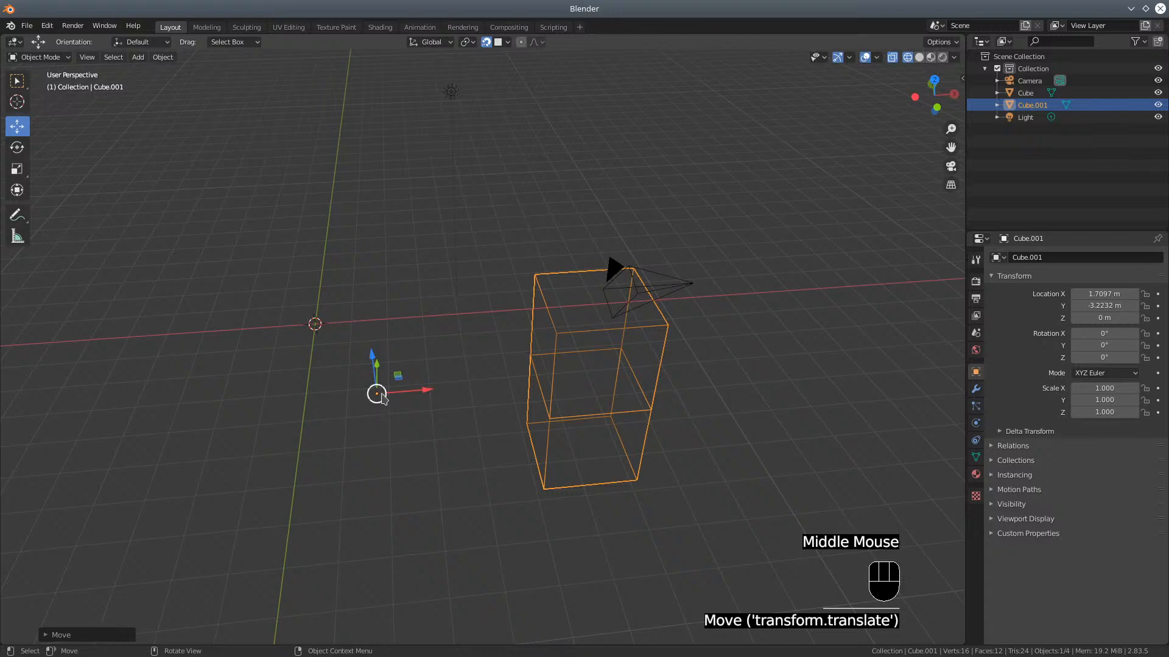
{"action": "middle_click_drag", "start_coordinate": [424, 516], "coordinate": [713, 390]}
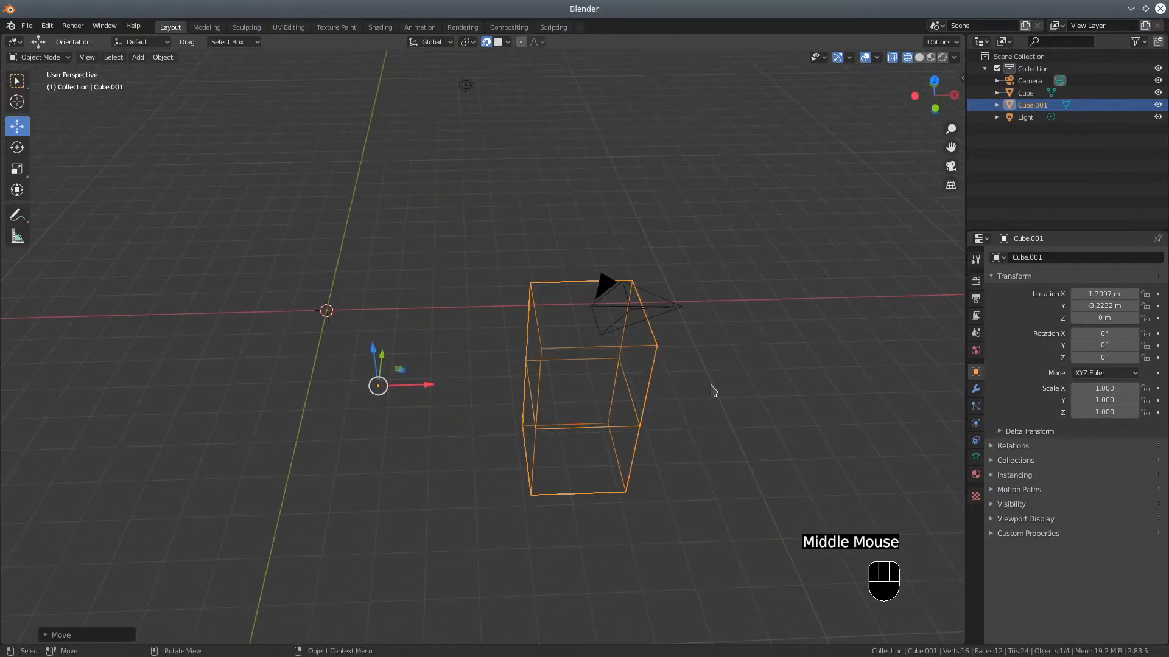
Select the camera and move it along X to about 10.34 m, clear of the stacked cubes
{"action": "left_click", "coordinate": [678, 305]}
{"action": "left_click", "coordinate": [735, 311]}
{"action": "left_click_drag", "start_coordinate": [733, 311], "coordinate": [913, 329]}
{"action": "middle_click_drag", "start_coordinate": [425, 467], "coordinate": [510, 464]}
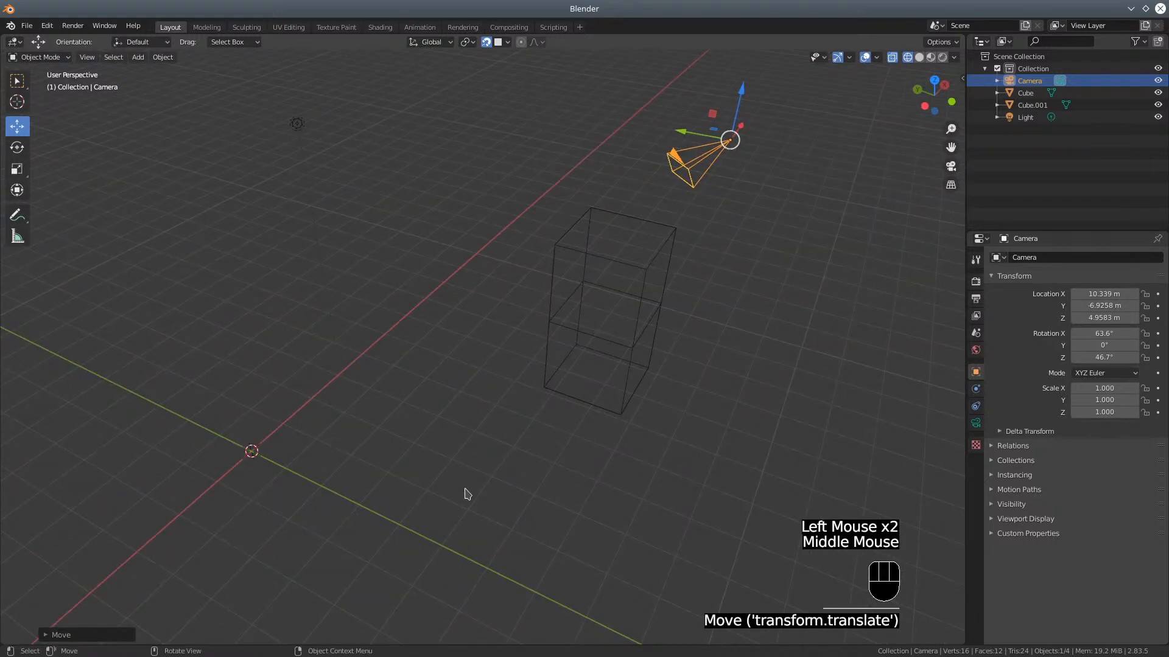
Select the stacked cube object again and examine its origin point outside the mesh from several sides
{"action": "scroll", "coordinate": [468, 494], "scroll_direction": "up", "scroll_amount": 1}
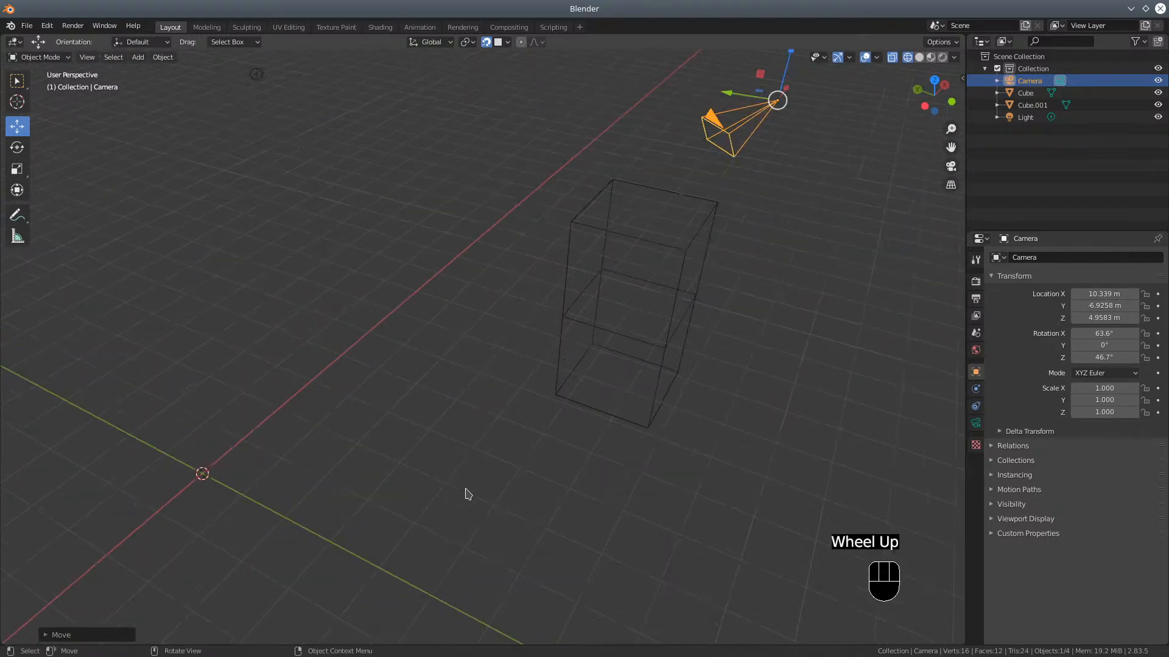
{"action": "left_click", "coordinate": [560, 345]}
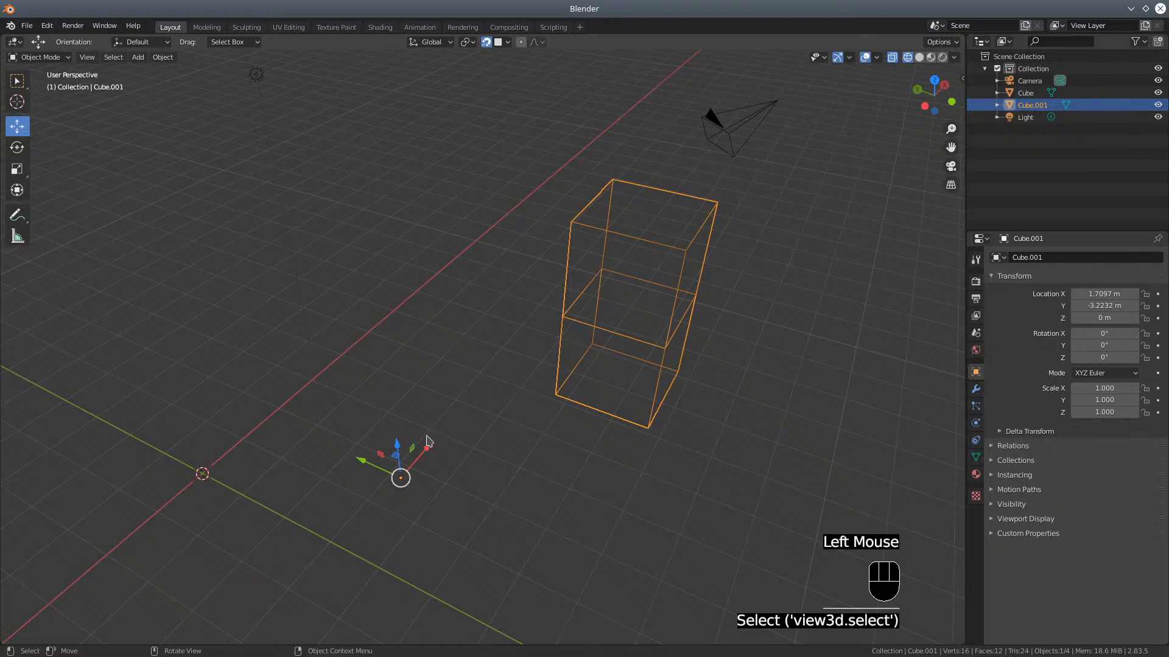
{"action": "mouse_move", "coordinate": [862, 652]}
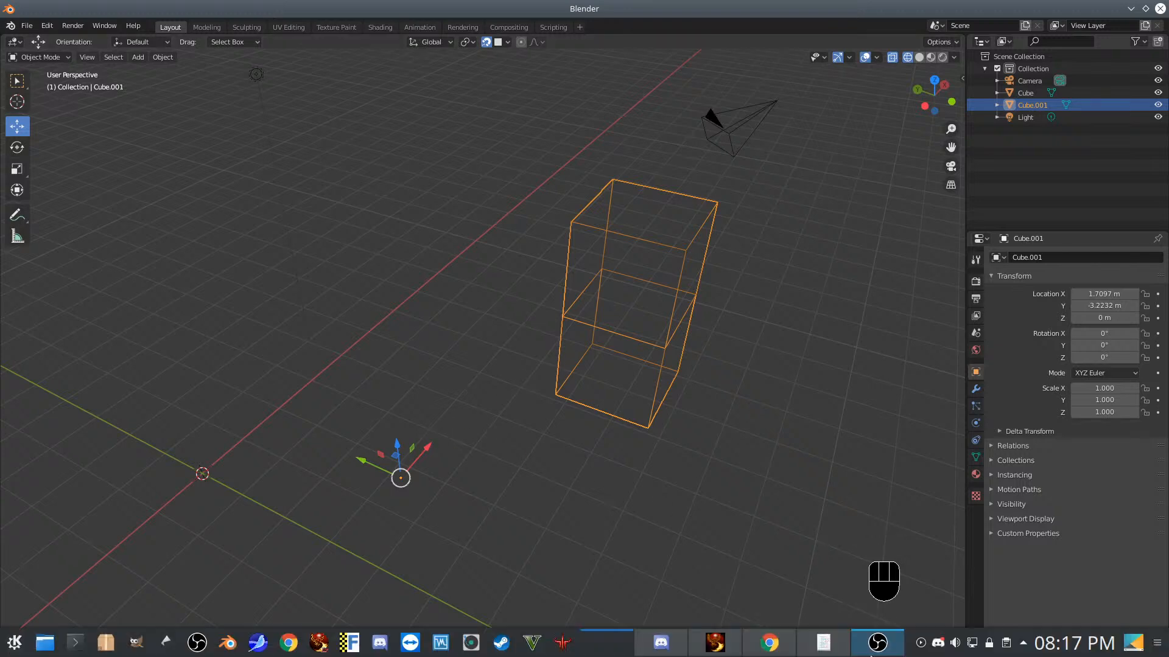
{"action": "mouse_move", "coordinate": [719, 646]}
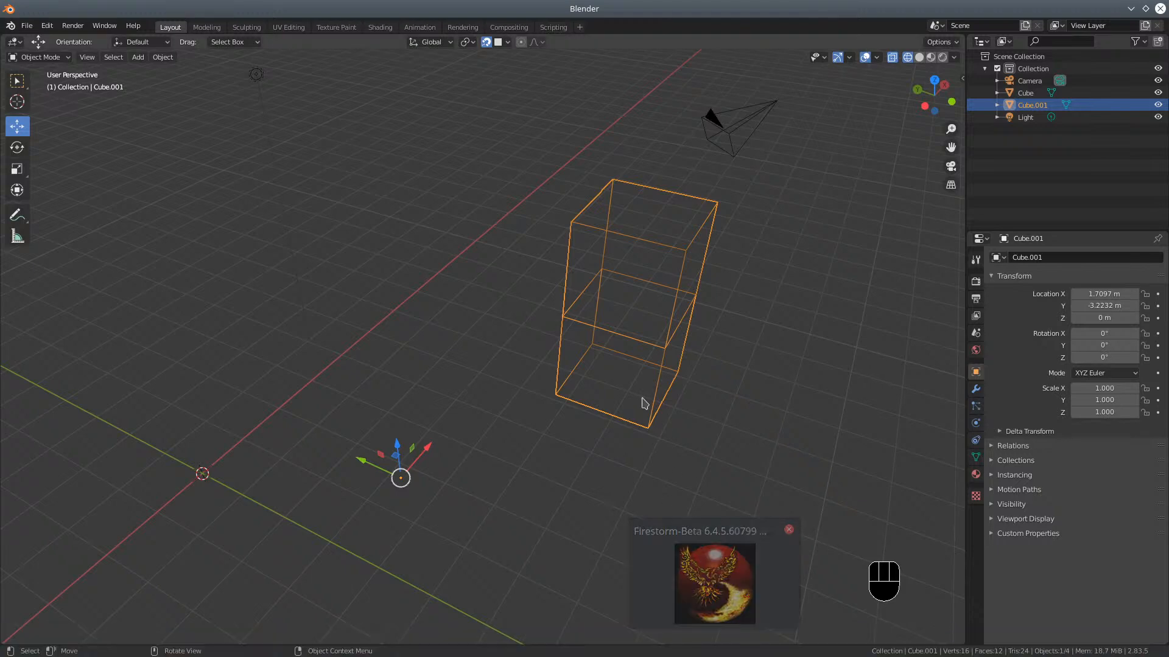
{"action": "middle_click_drag", "start_coordinate": [639, 431], "coordinate": [519, 146]}
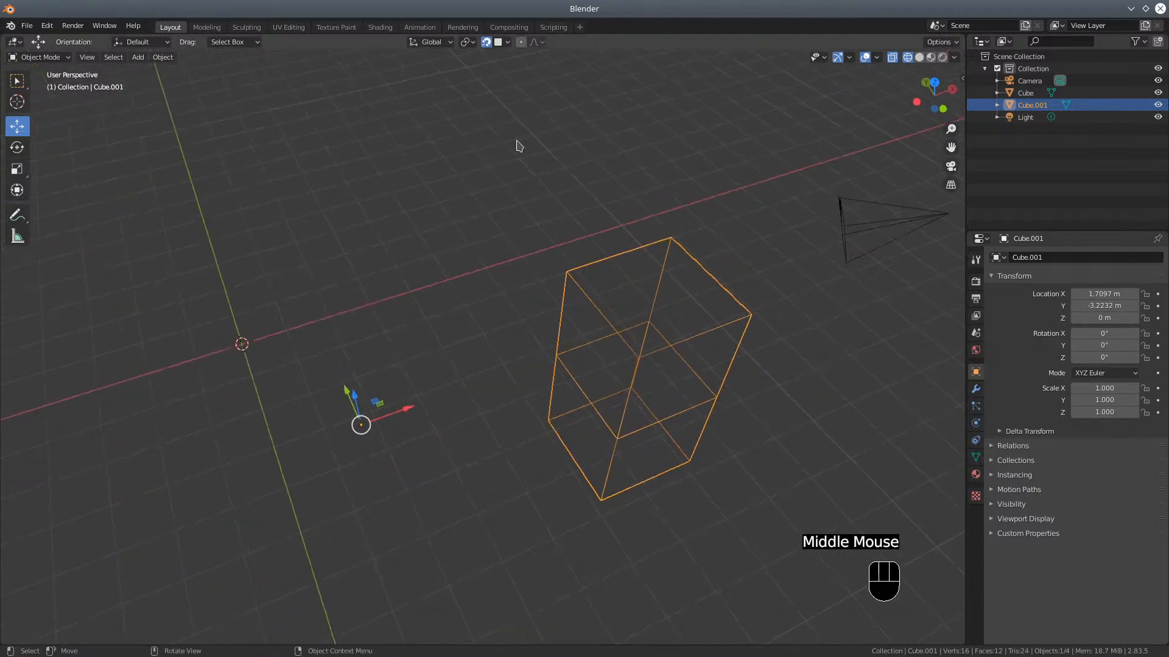
{"action": "middle_click_drag", "start_coordinate": [599, 370], "coordinate": [427, 345]}
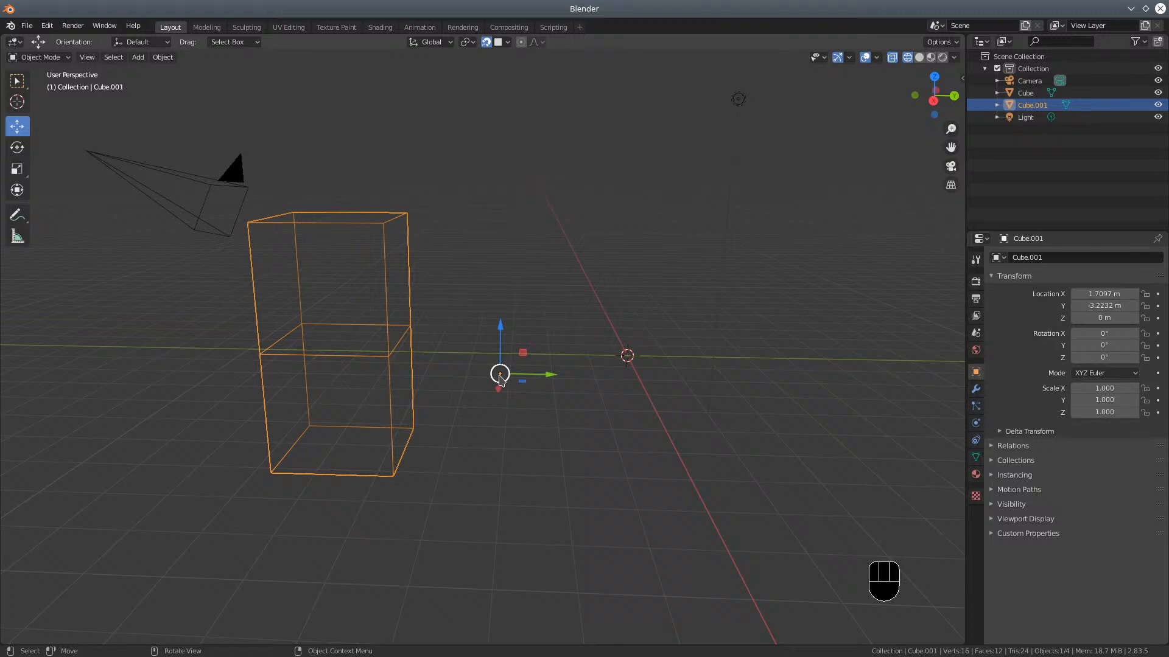